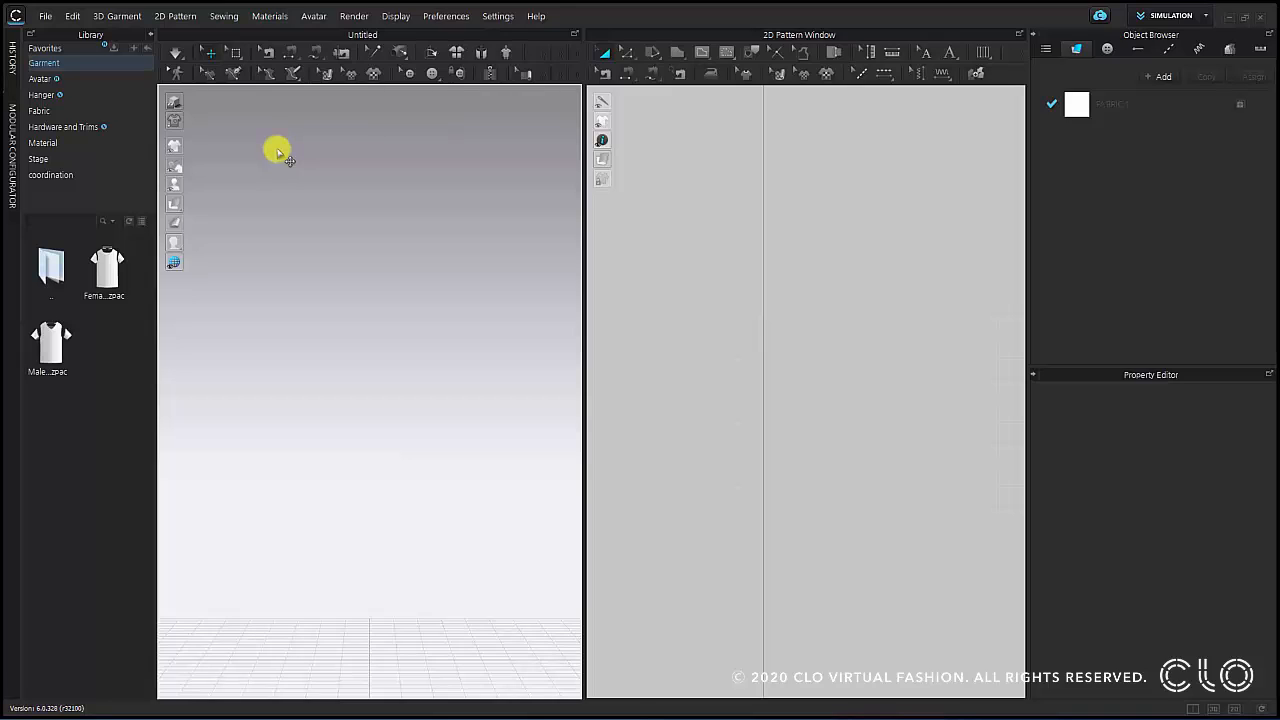
- Load the last downloaded MV2 male avatar from the Male_V2 folder of the avatar library
left_click(108, 83)
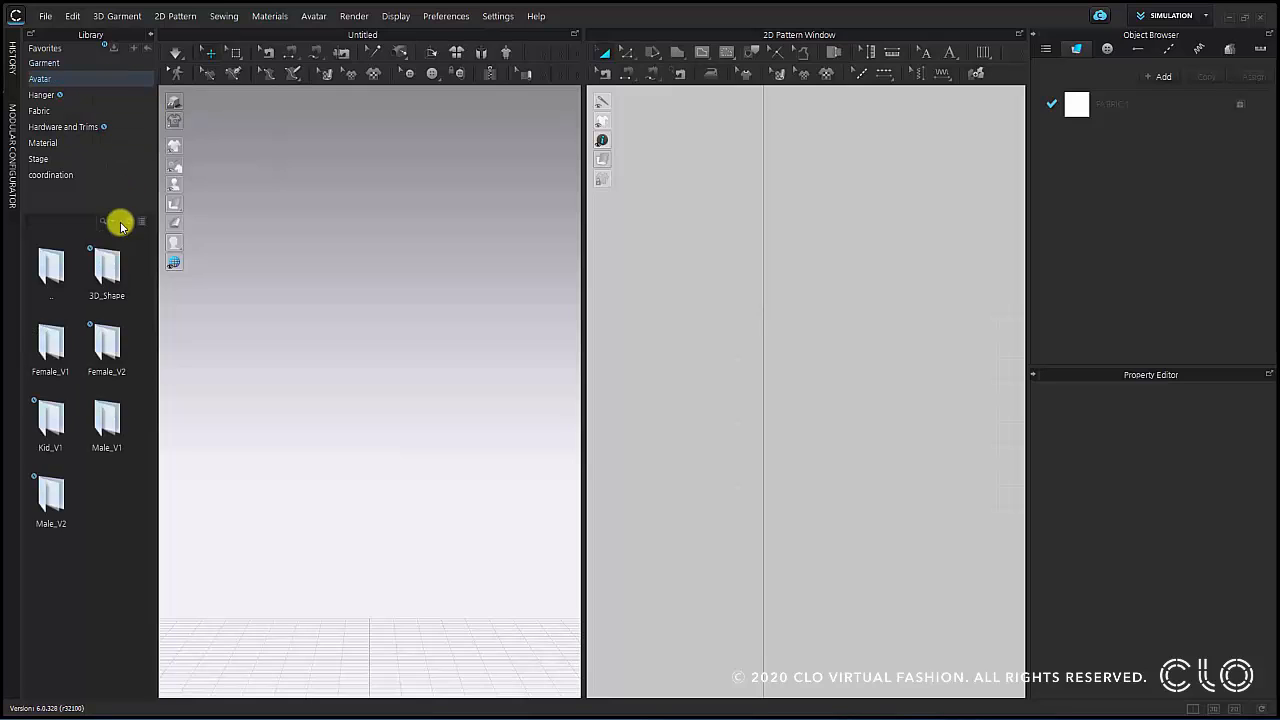
double_click(57, 491)
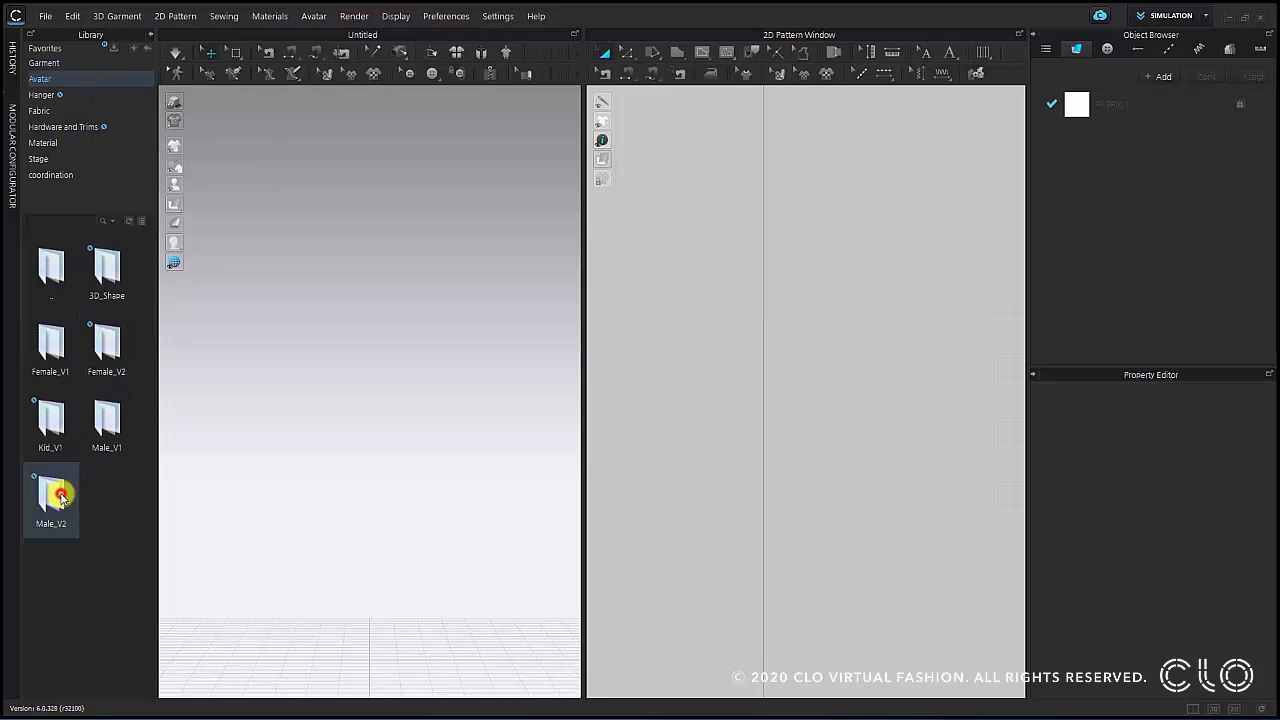
scroll(115, 540, "down", 4)
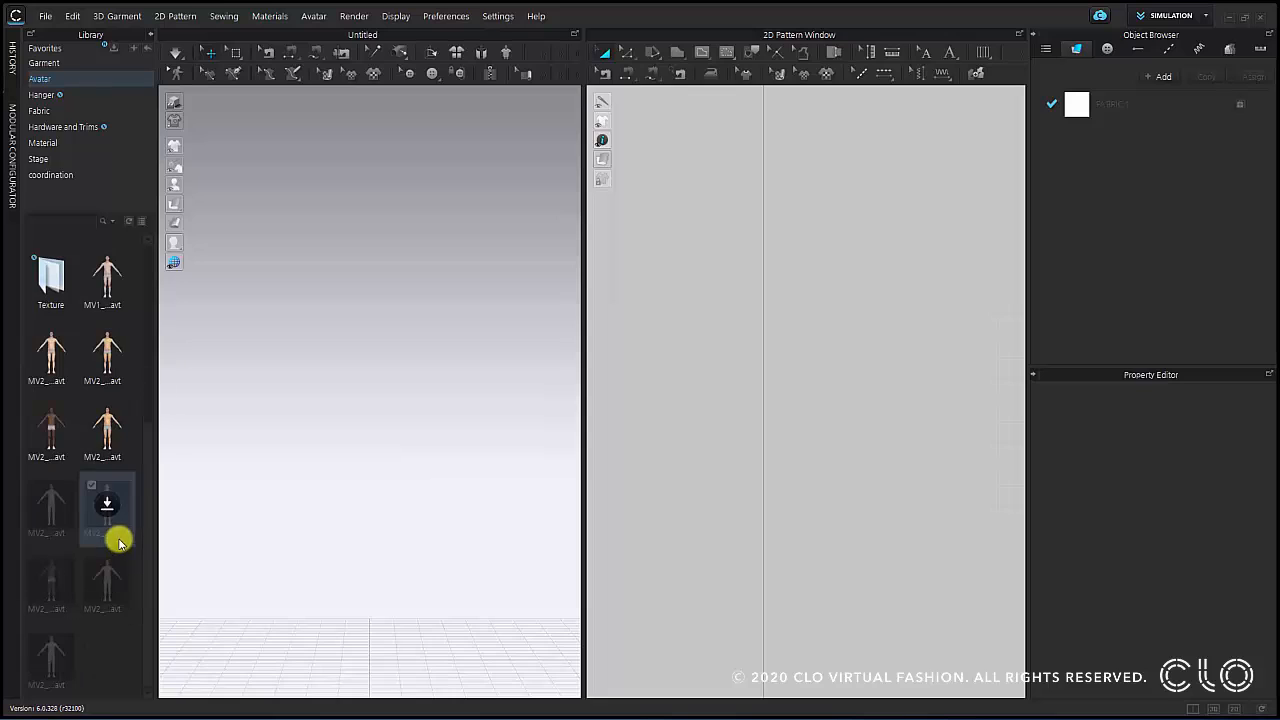
double_click(103, 450)
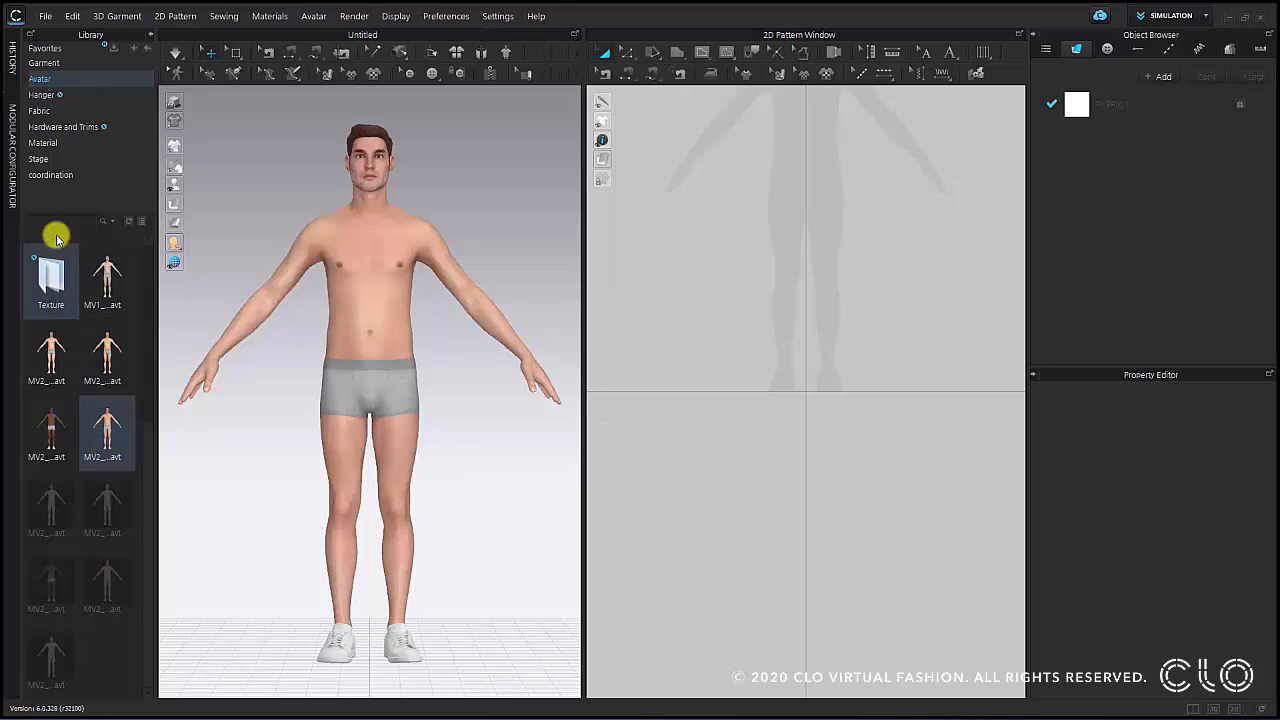
- Open long sleeve top.zpac from the coordination folder, loading its avatar pose and size
left_click(68, 176)
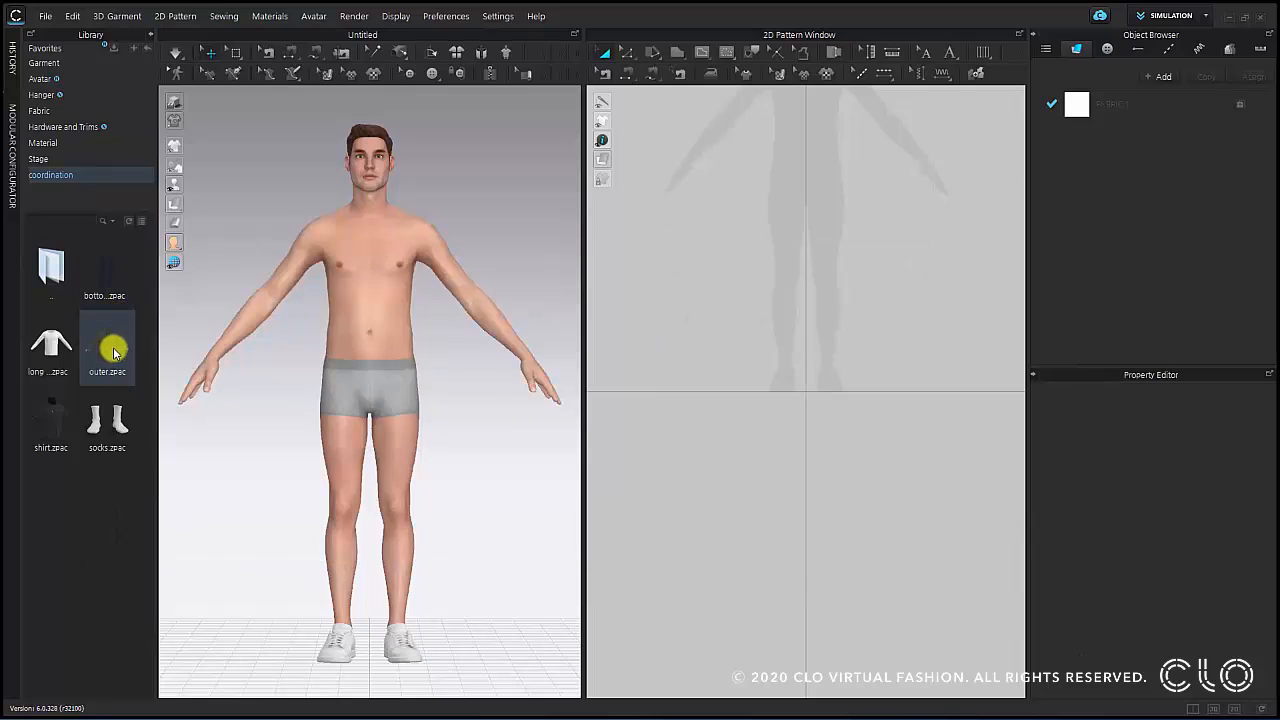
mouse_move(113, 352)
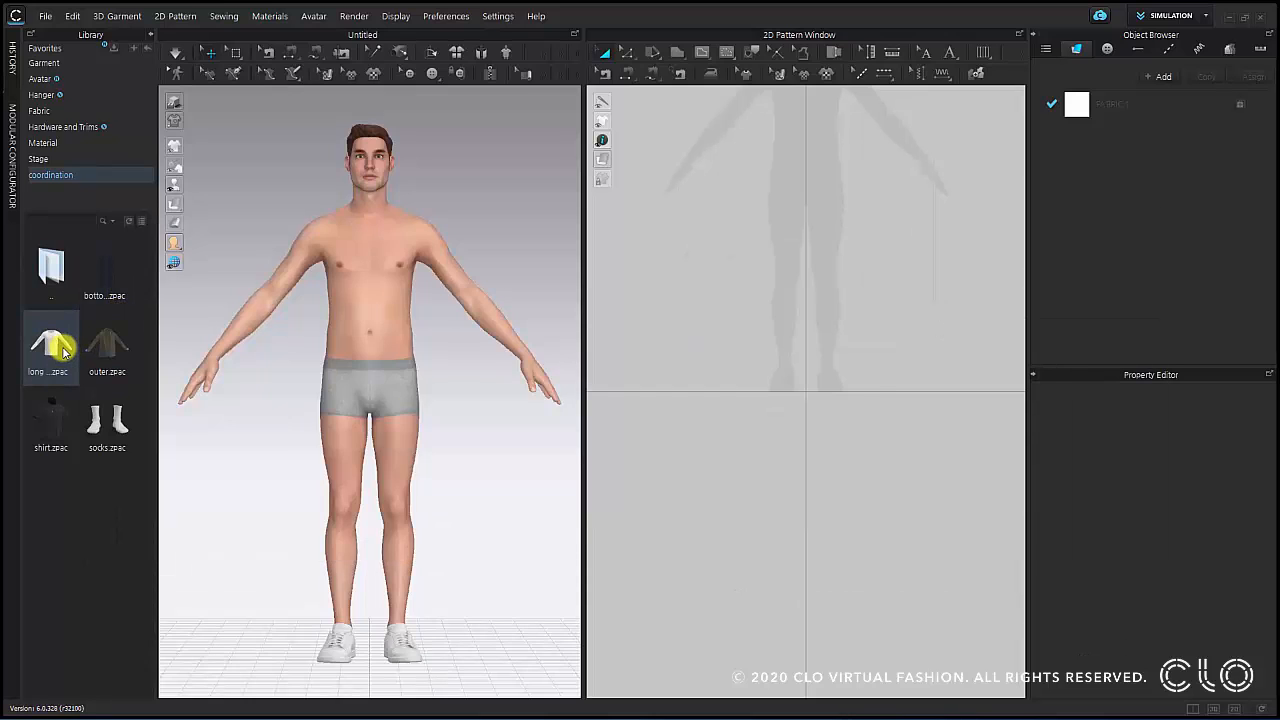
mouse_move(63, 348)
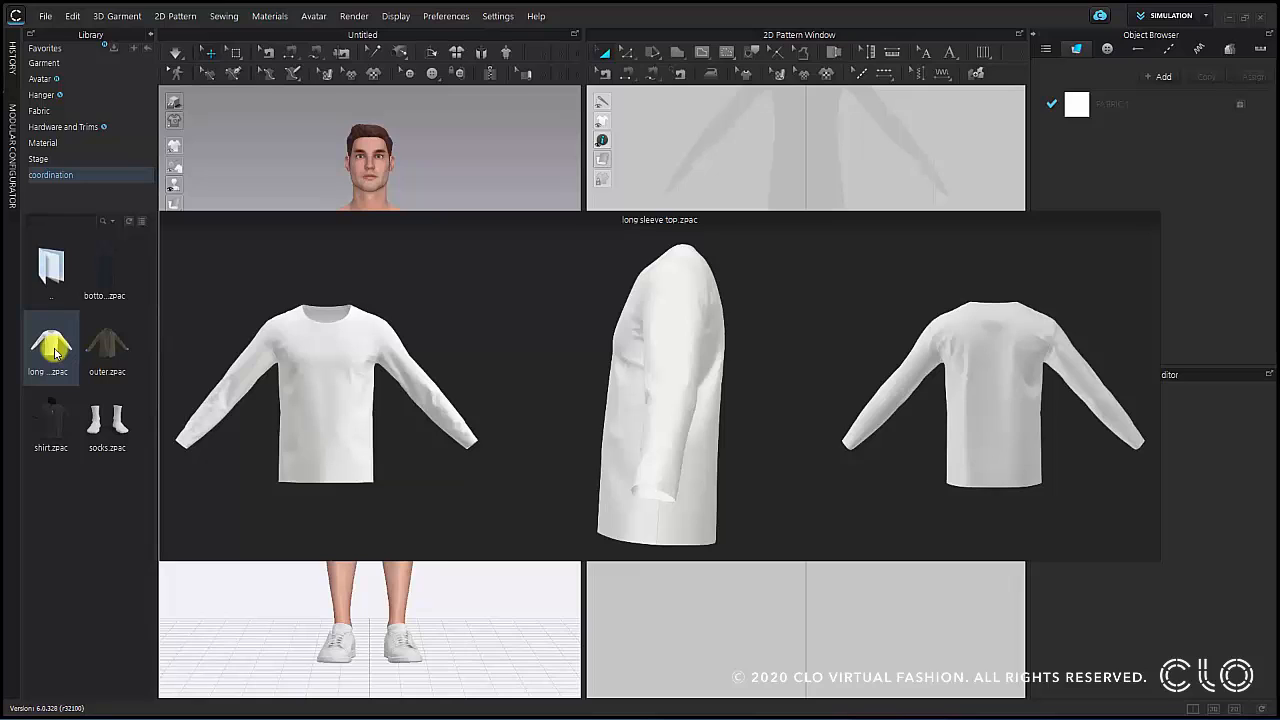
double_click(55, 350)
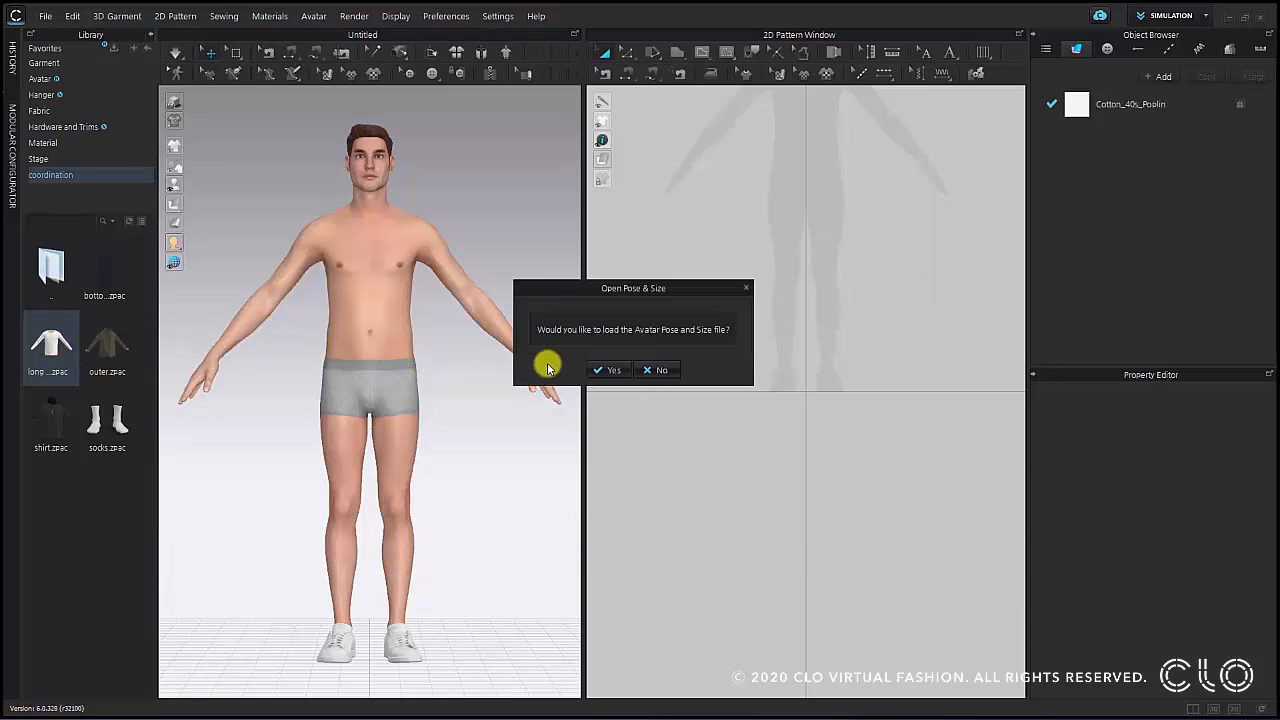
left_click(608, 370)
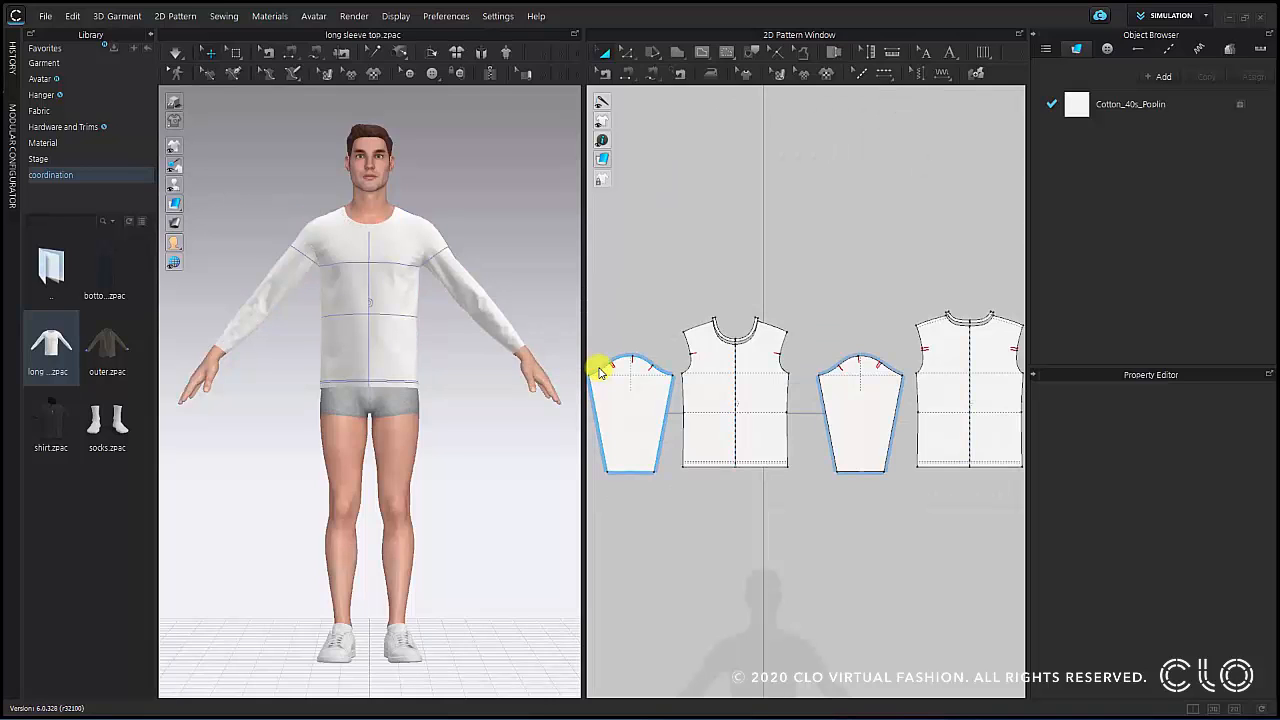
- Add bottom.zpac to the current garment using the Add load type, including its avatar pose and size
scroll(451, 349, "up", 4)
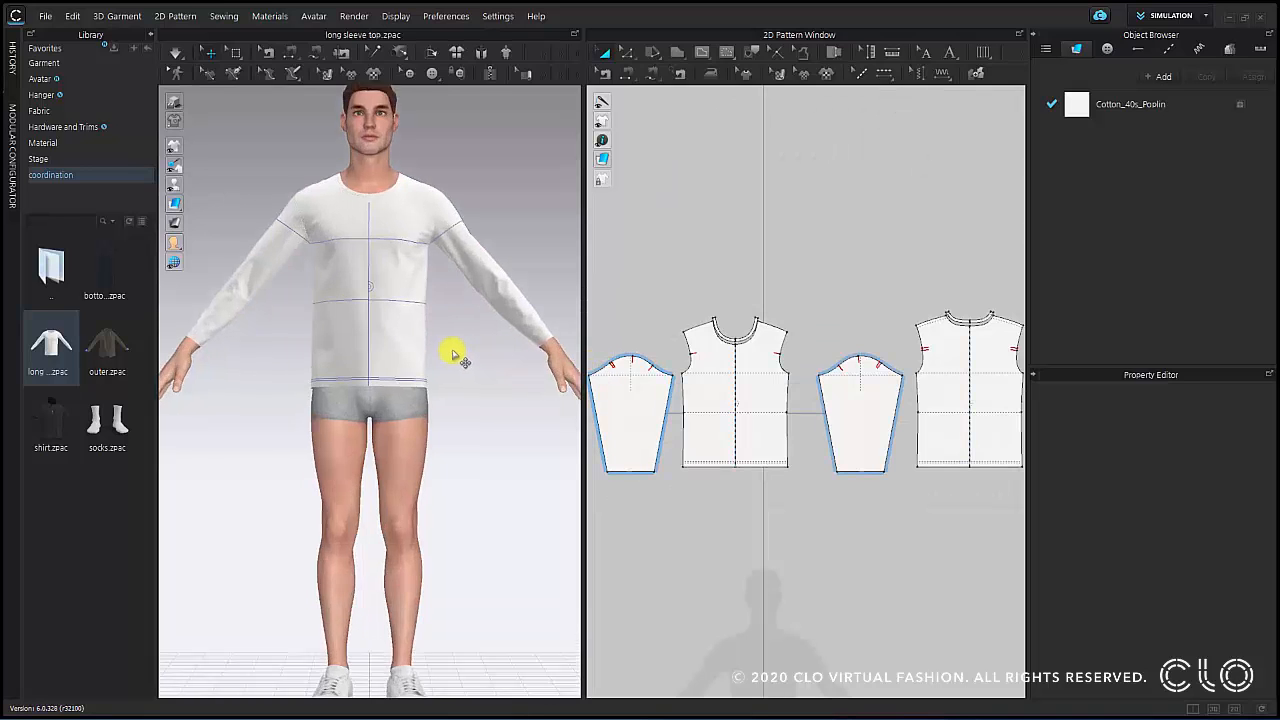
right_click_drag(491, 391, 471, 409)
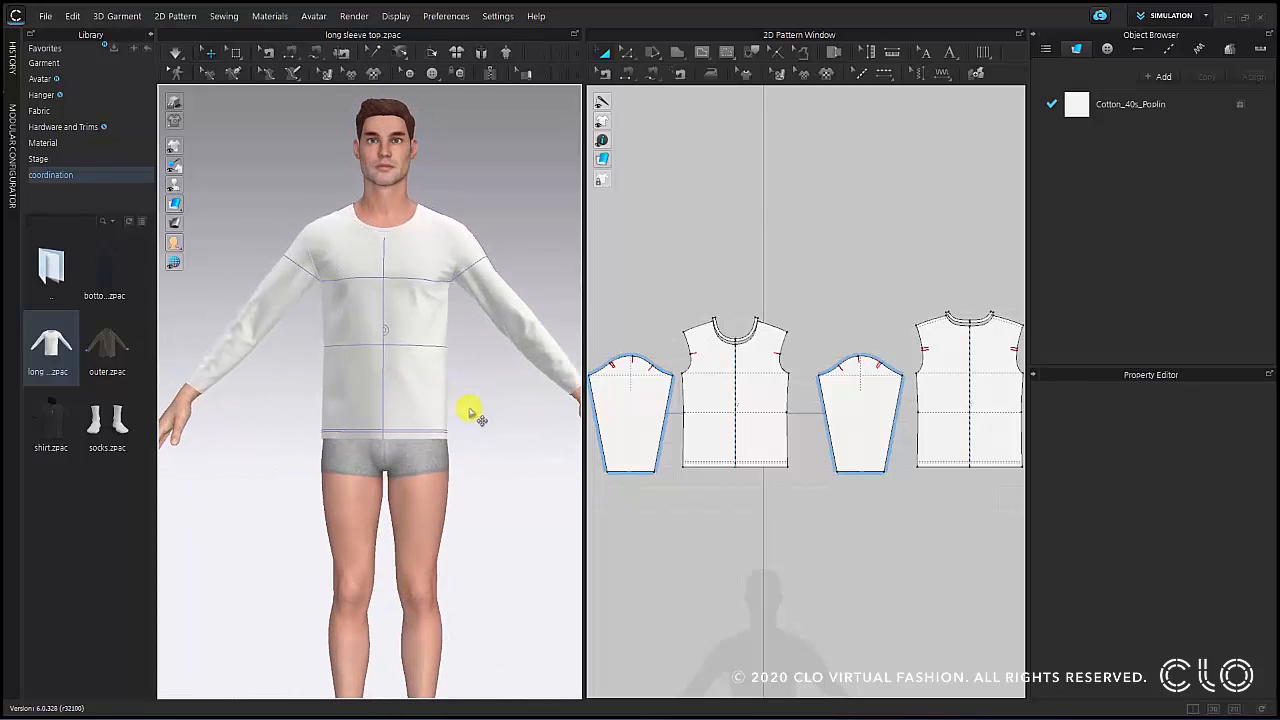
scroll(462, 412, "down", 5)
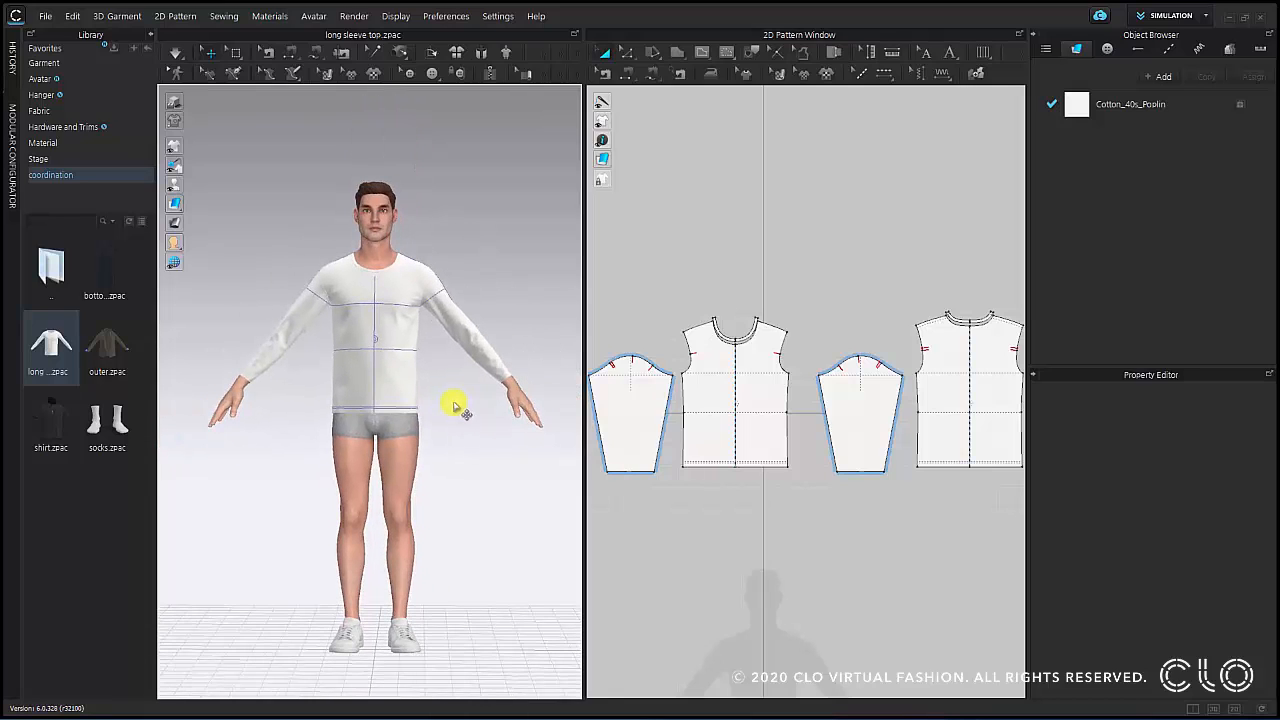
mouse_move(126, 283)
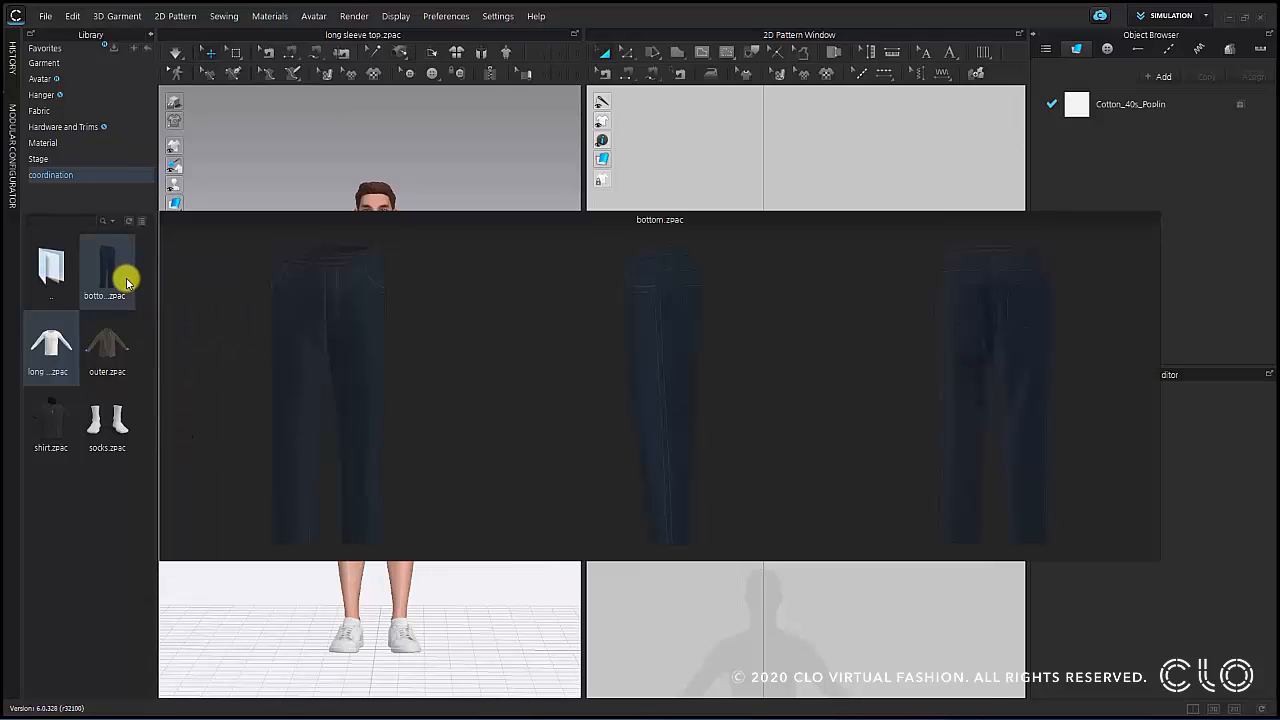
double_click(126, 283)
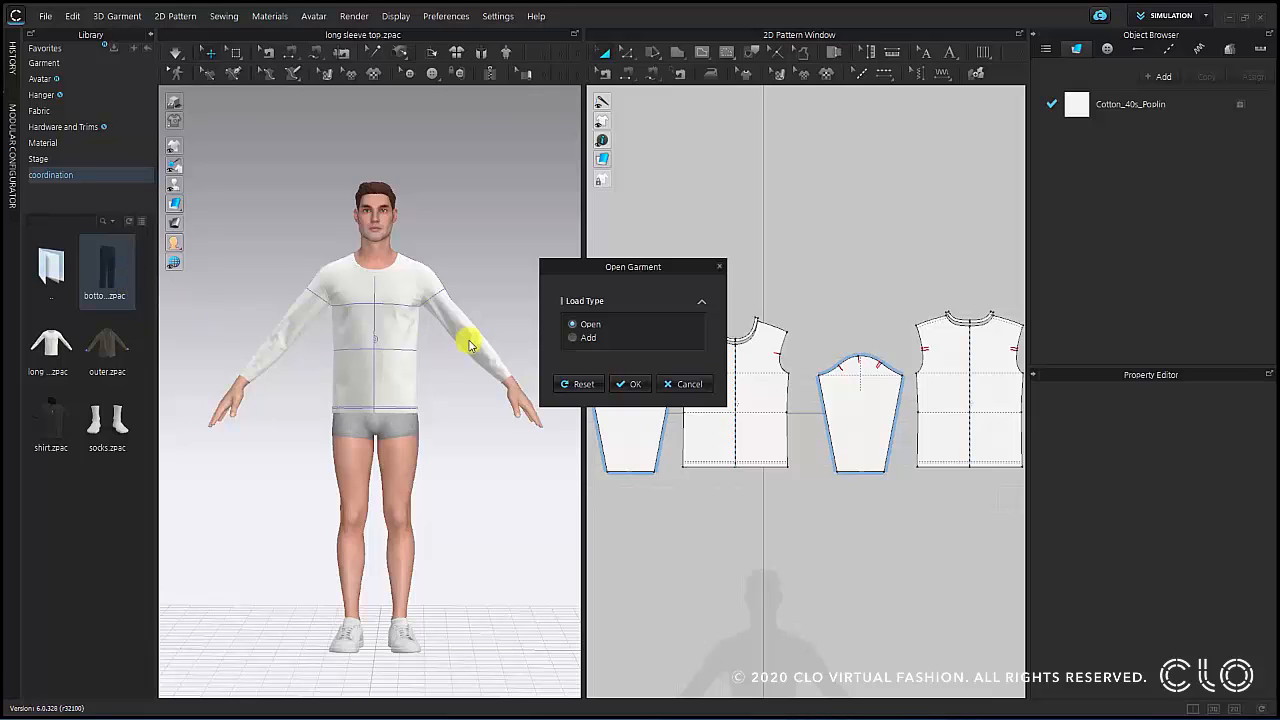
left_click(573, 337)
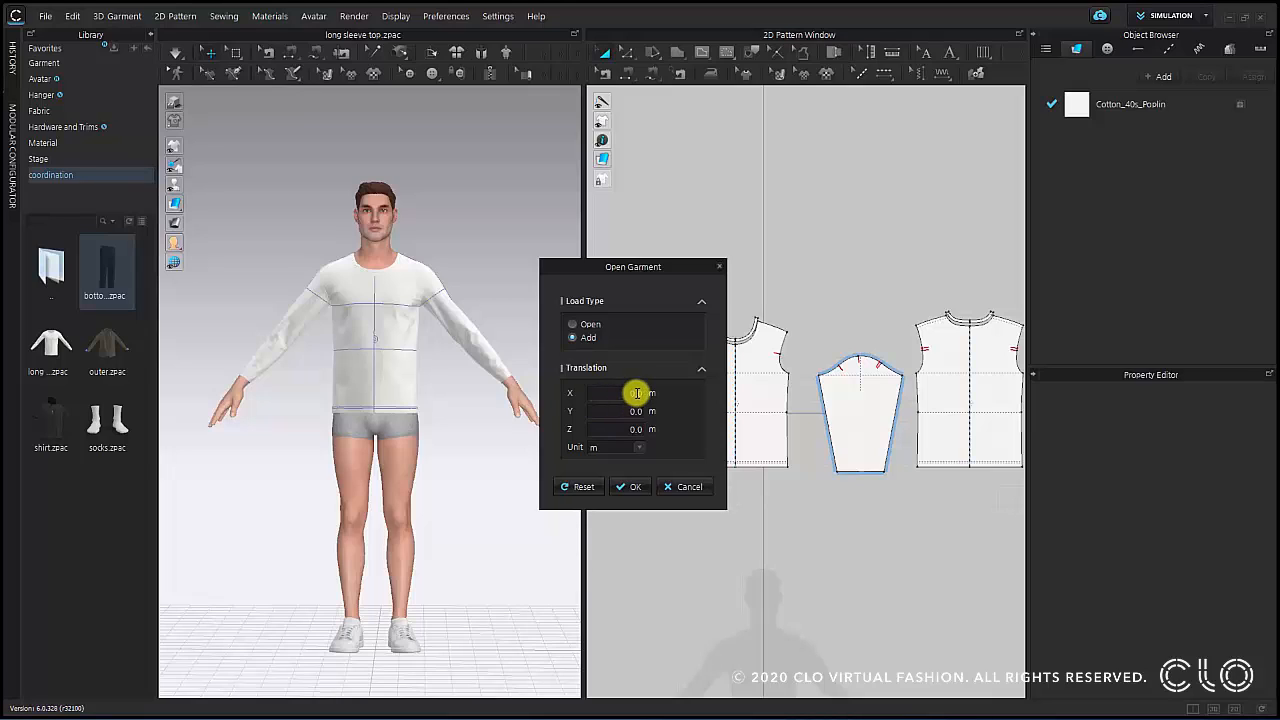
left_click(632, 486)
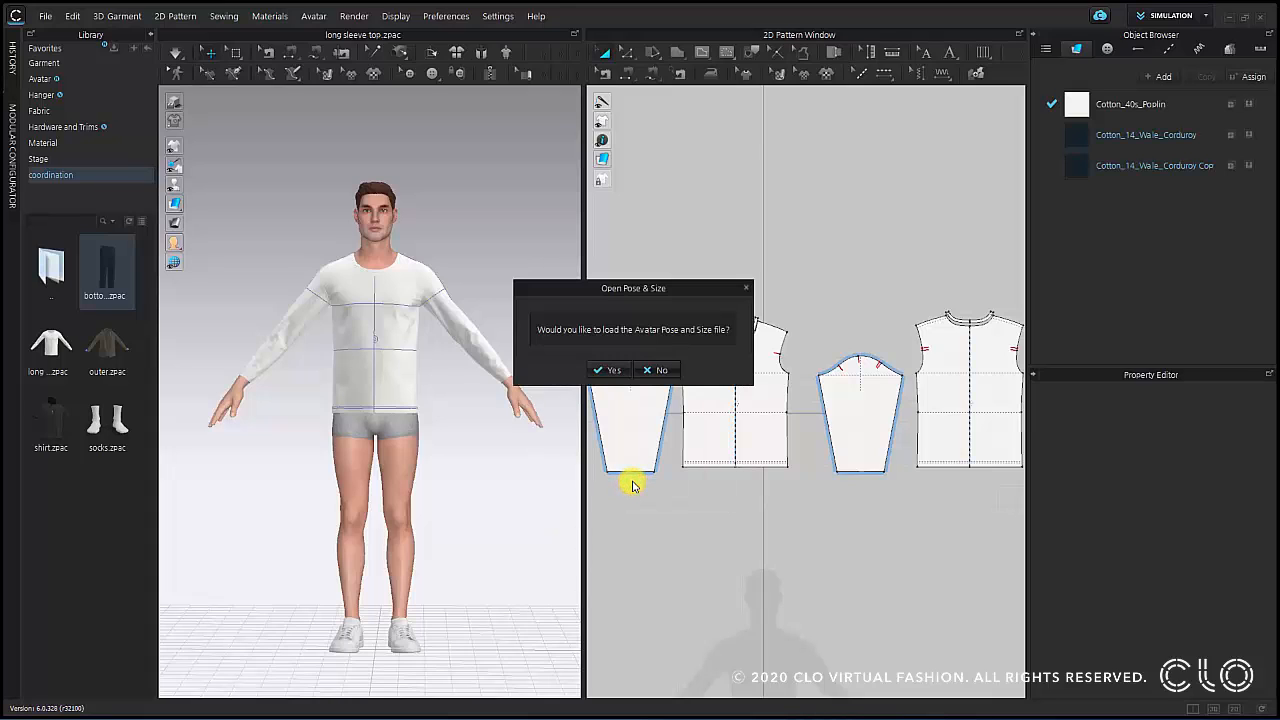
left_click(608, 370)
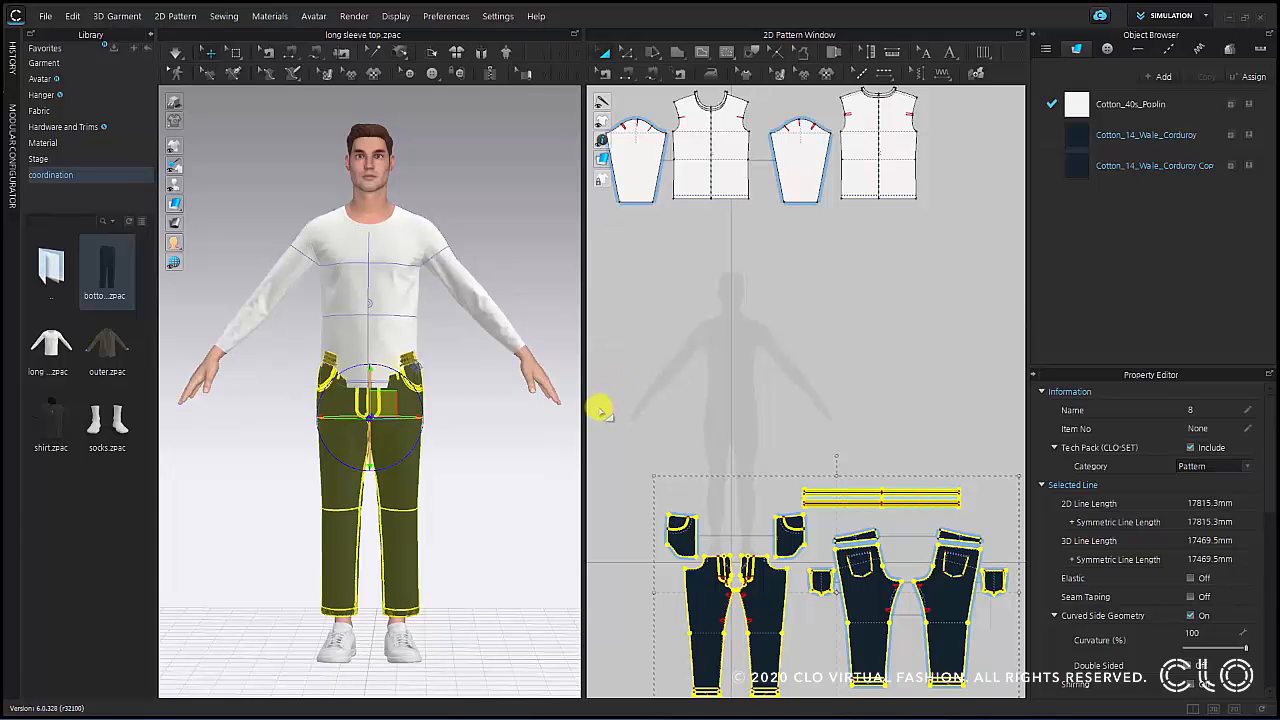
- Set the simulation layer of all the trouser patterns to 1
mouse_move(420, 449)
right_mouse_down()
mouse_move(688, 437)
mouse_move(634, 449)
mouse_move(283, 446)
mouse_move(617, 443)
mouse_move(395, 447)
right_mouse_up()
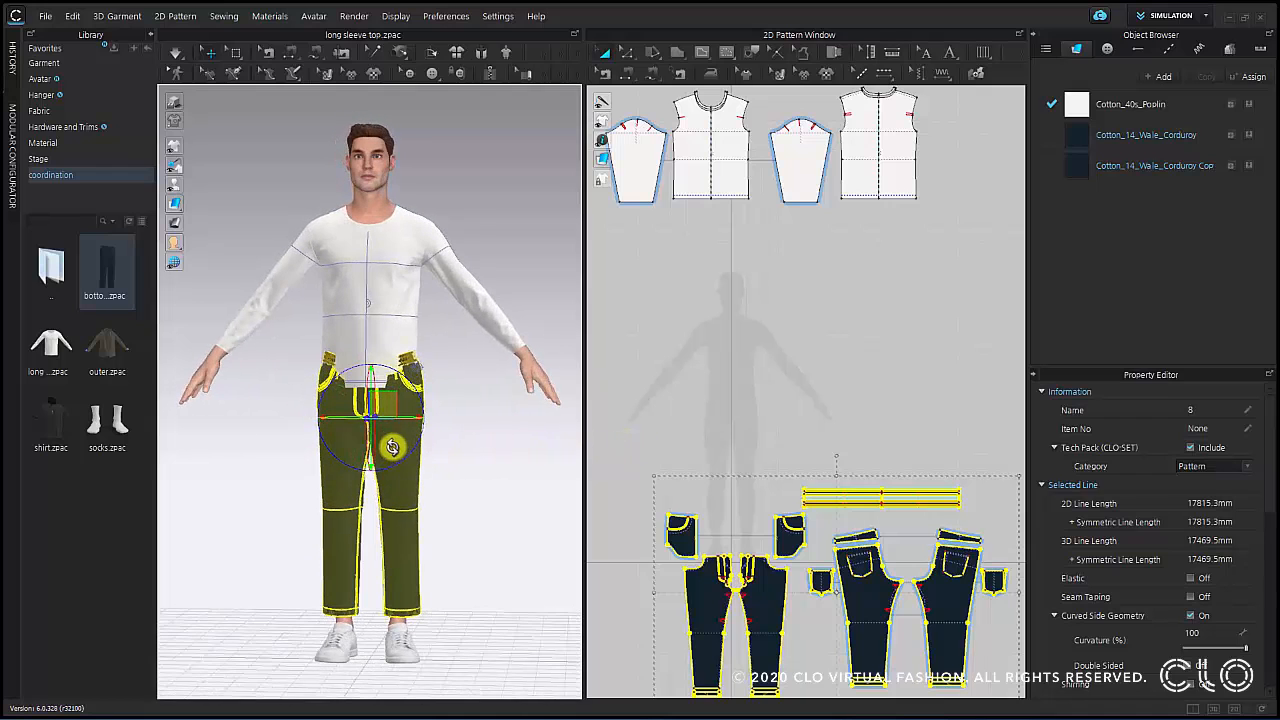
scroll(777, 476, "down", 3)
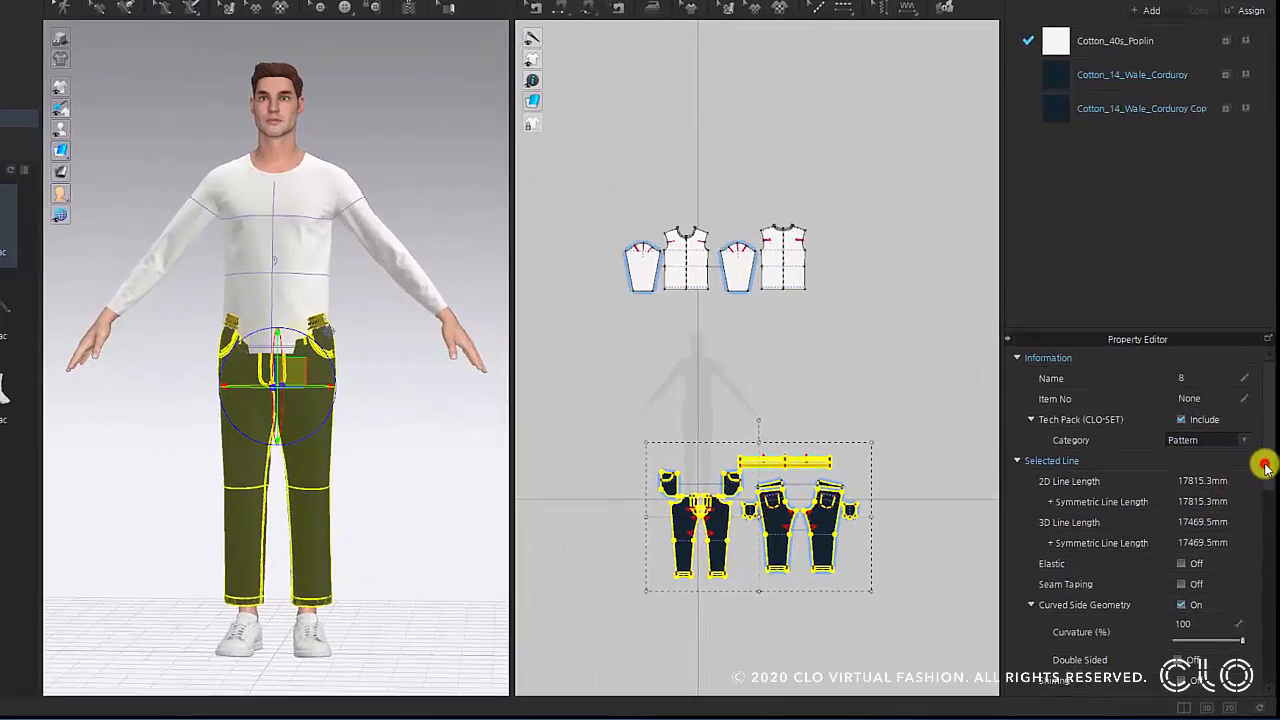
left_click_drag(1266, 489, 1261, 539)
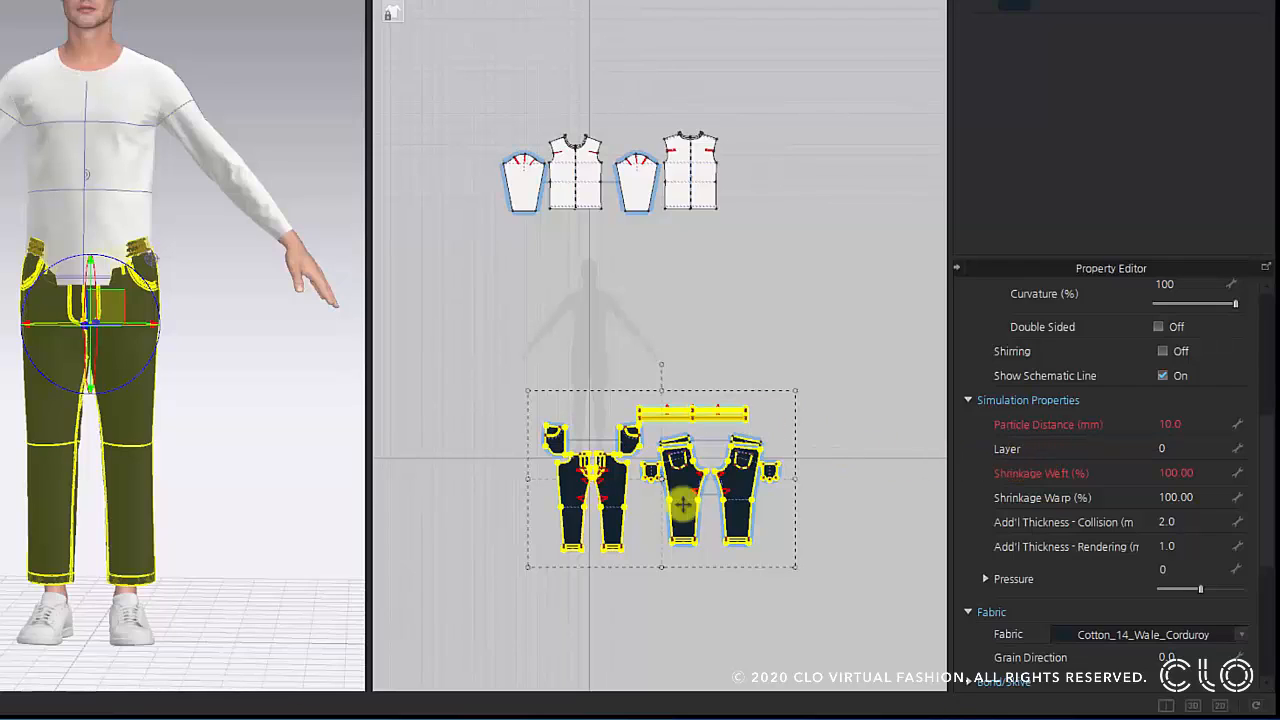
left_click(1174, 440)
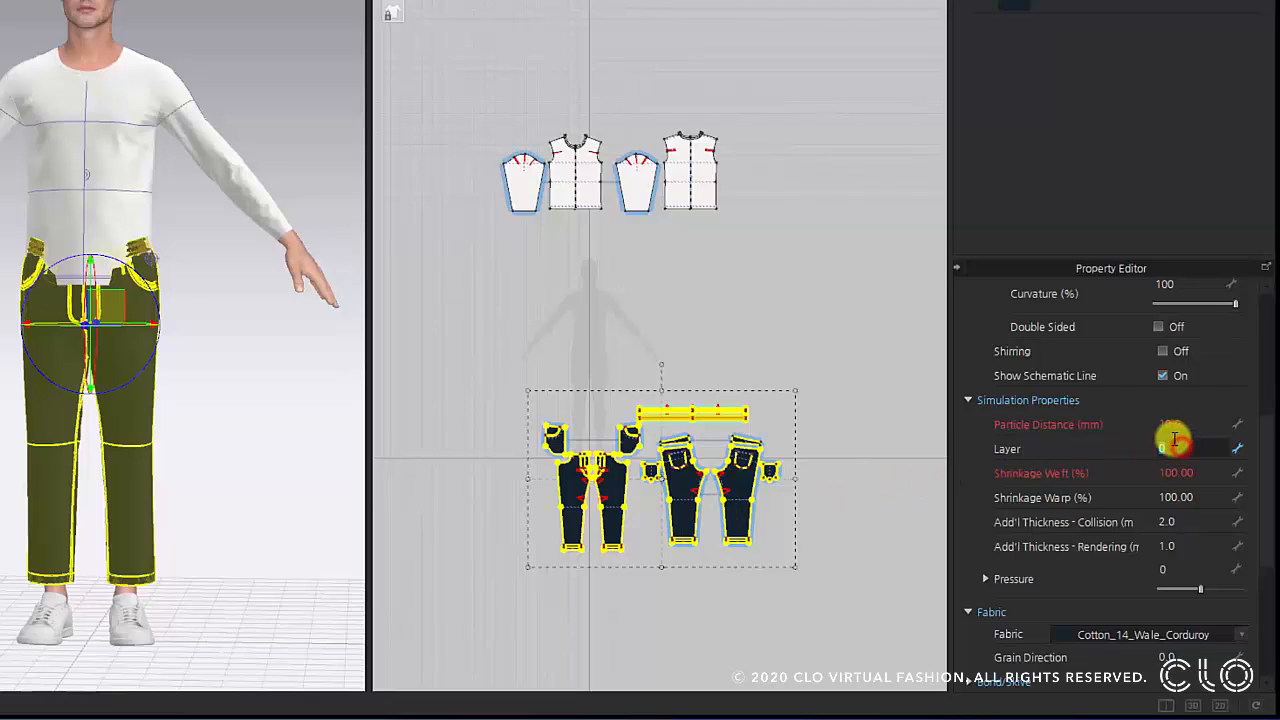
type("1")
key("Return")
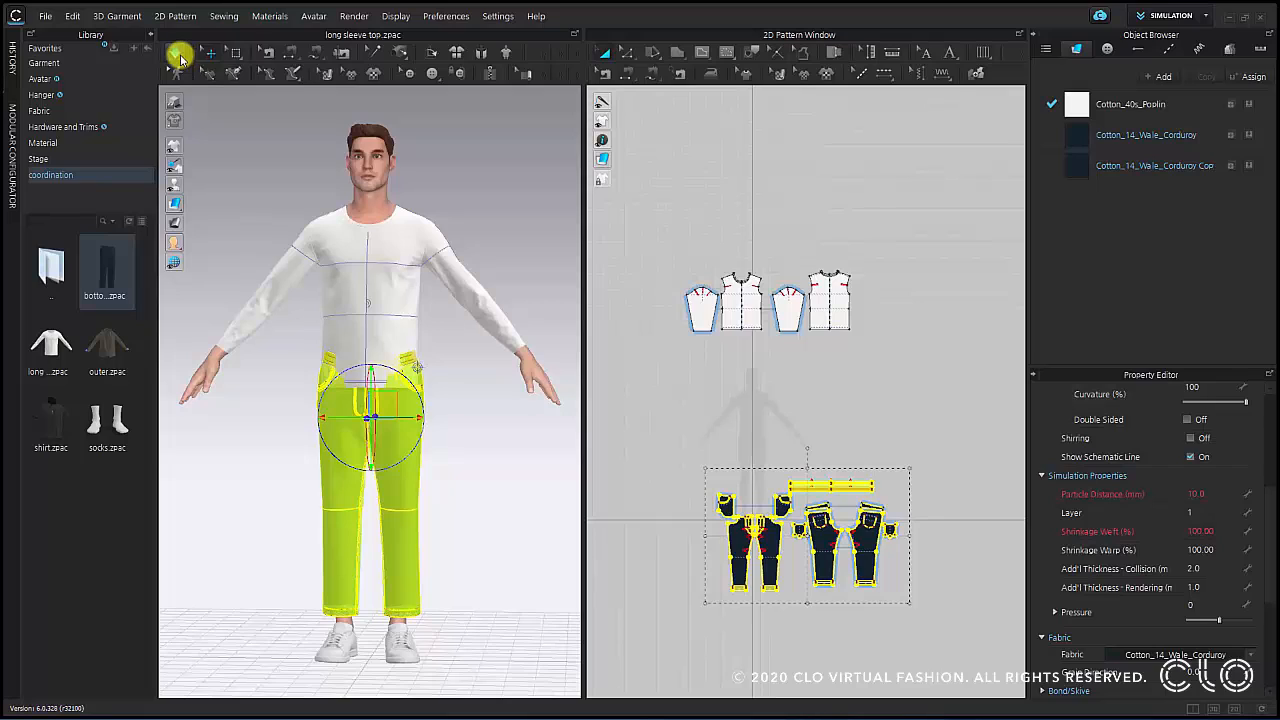
- Simulate the outfit so the trousers drape over the long sleeve top, stop the simulation and deselect the trouser patterns
left_click(179, 55)
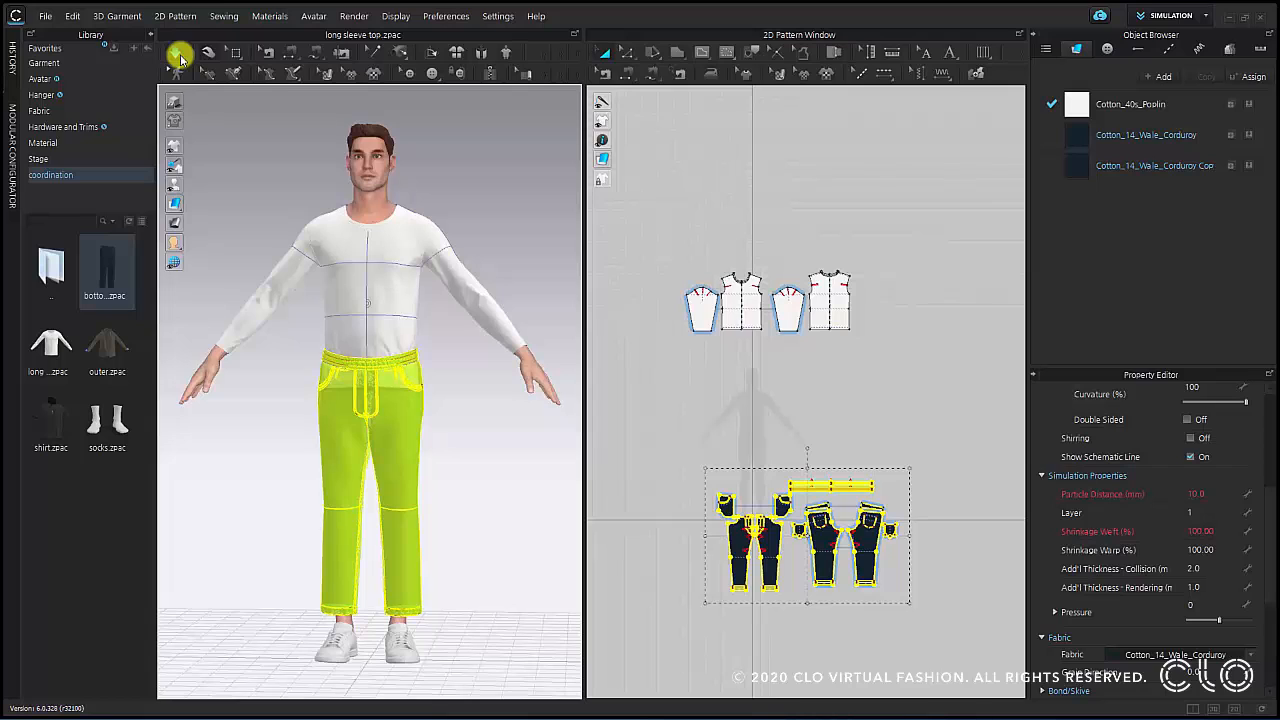
left_click(179, 56)
left_click(460, 378)
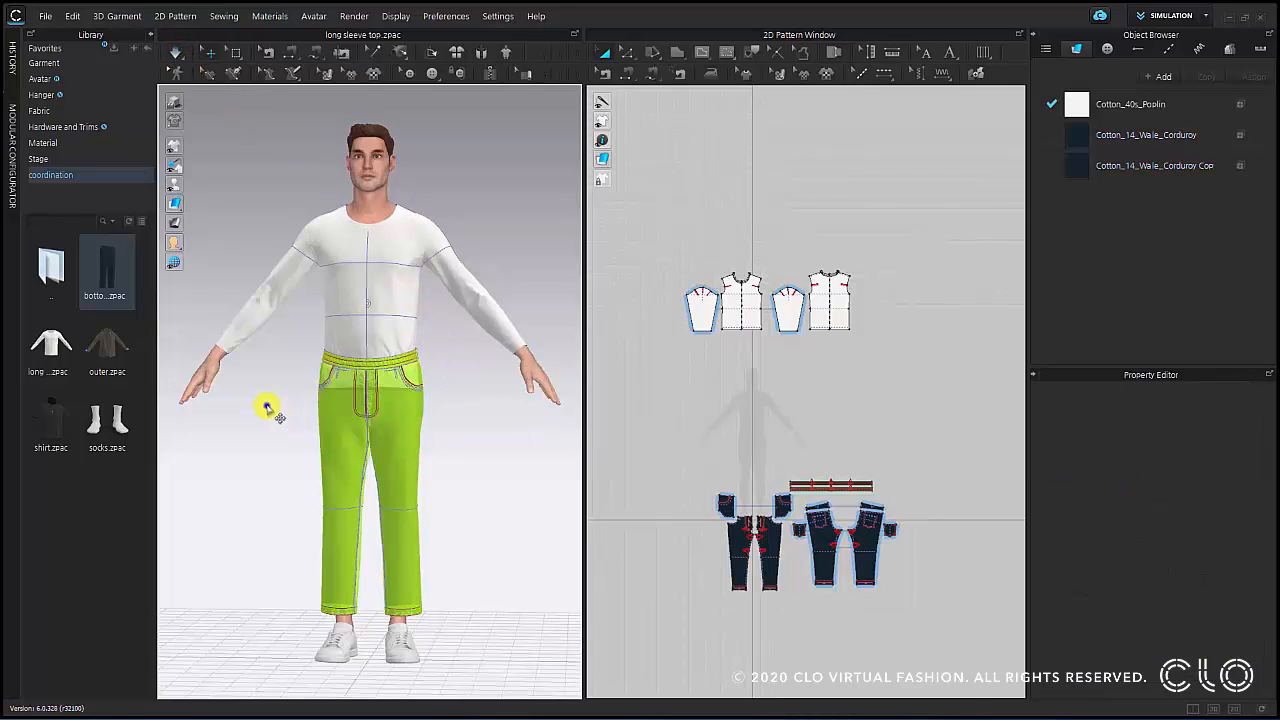
- Select all the trouser patterns, set their layer to 0 and clear the selection
right_click_drag(266, 405, 293, 414)
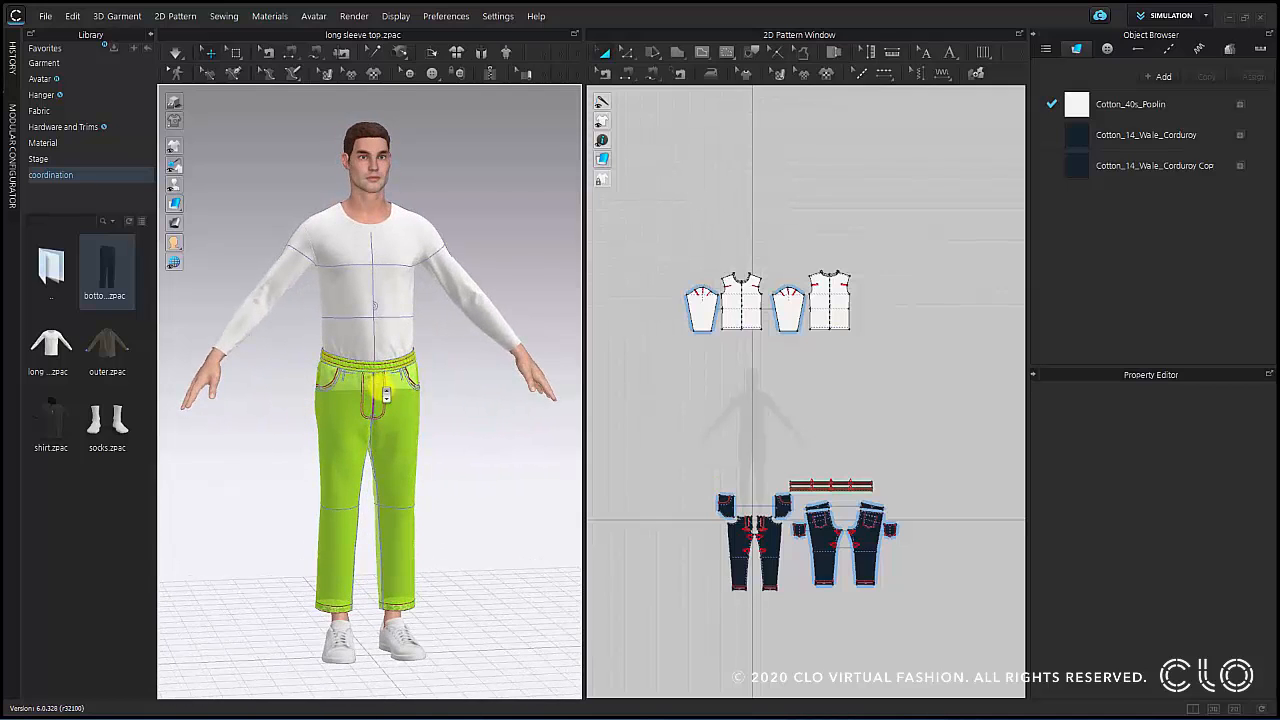
scroll(385, 392, "up", 2)
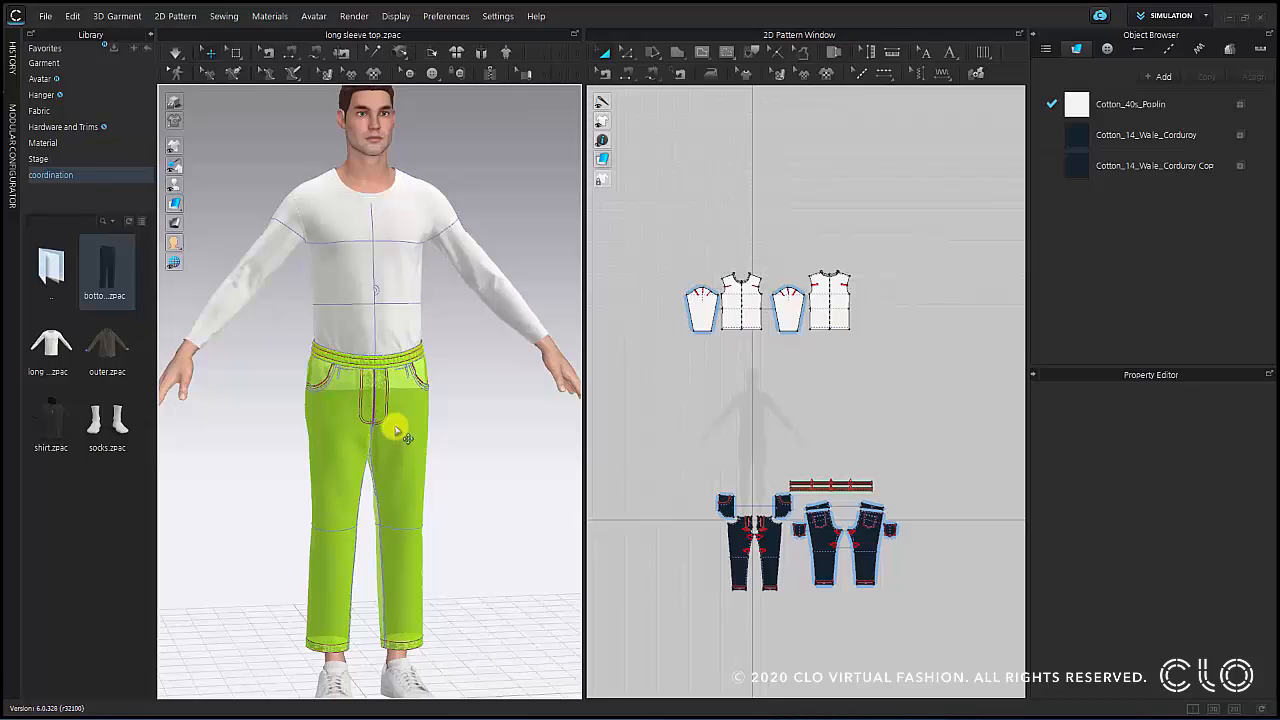
left_click_drag(686, 449, 985, 625)
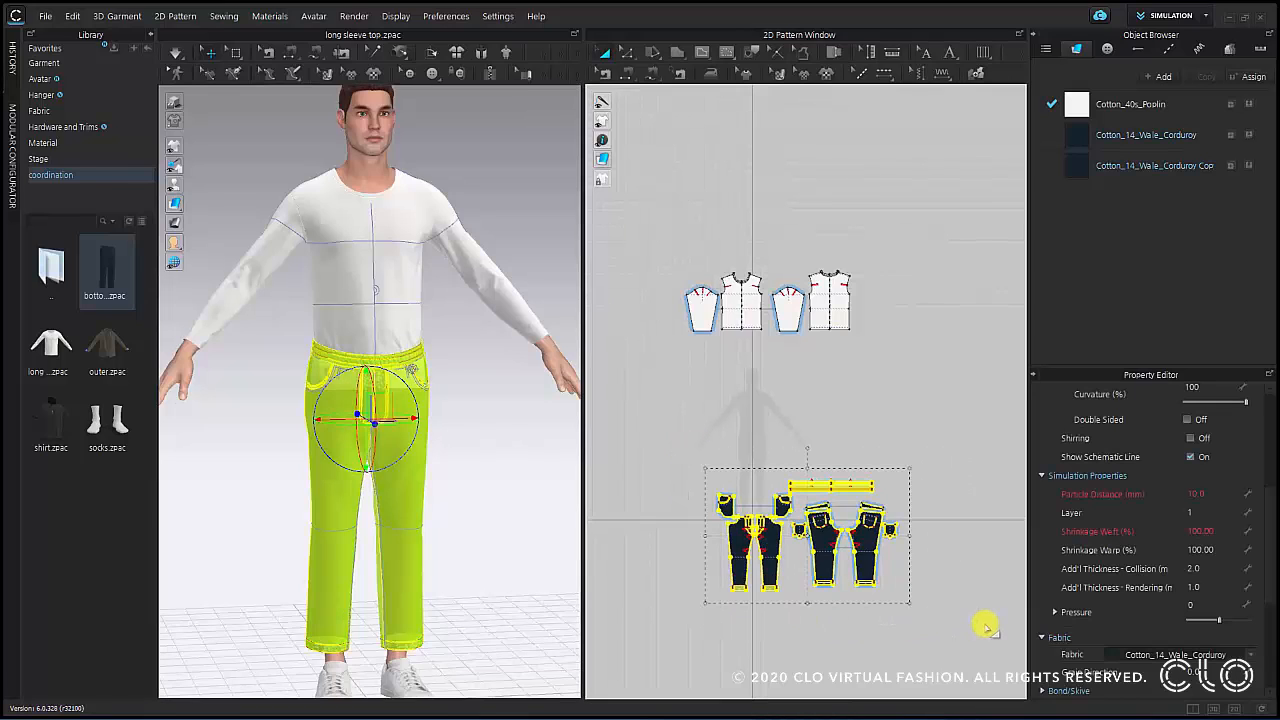
left_click(1201, 512)
key("Return")
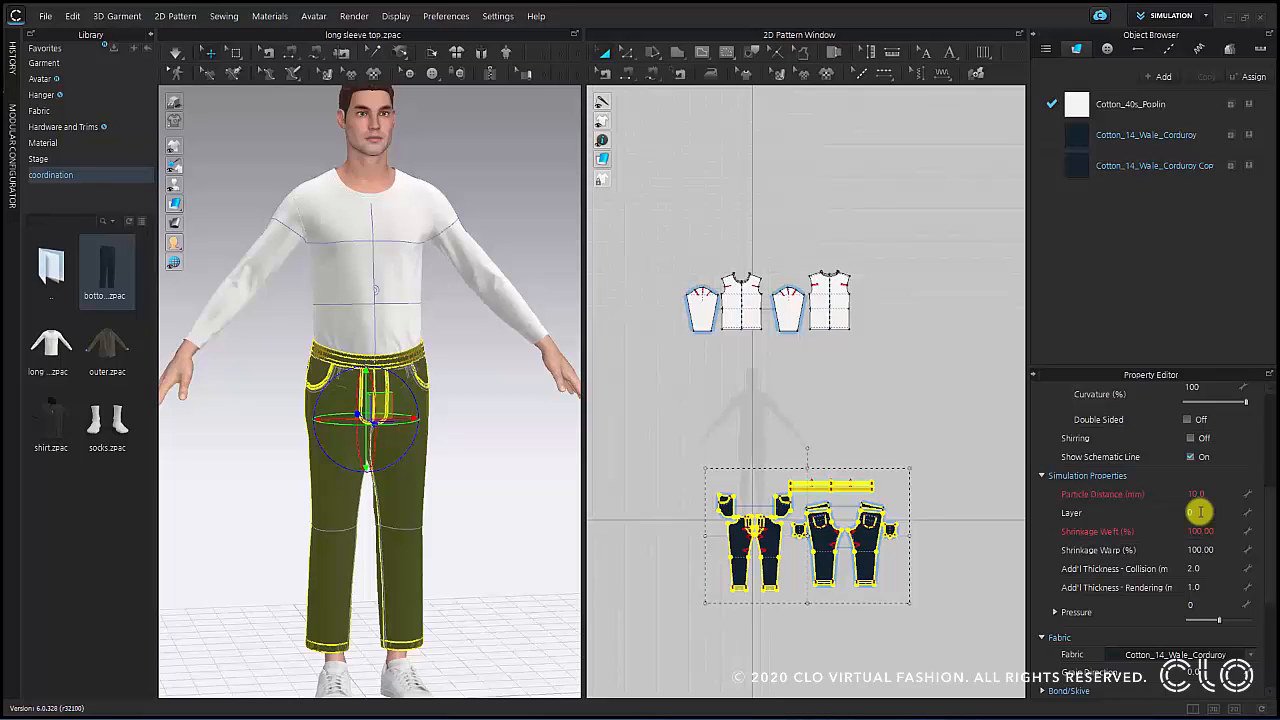
left_click(695, 412)
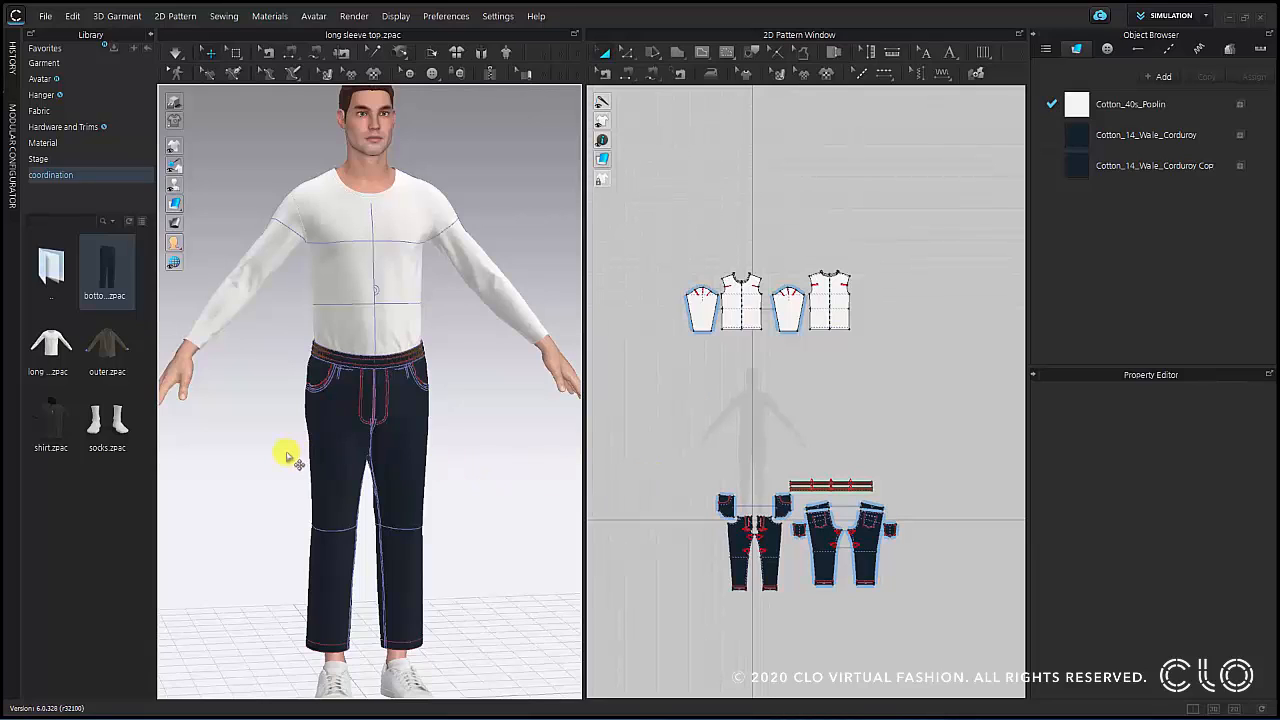
- Add shirt.zpac to the outfit without saving the current file, using the Add load type and loading its avatar pose and size
mouse_move(61, 427)
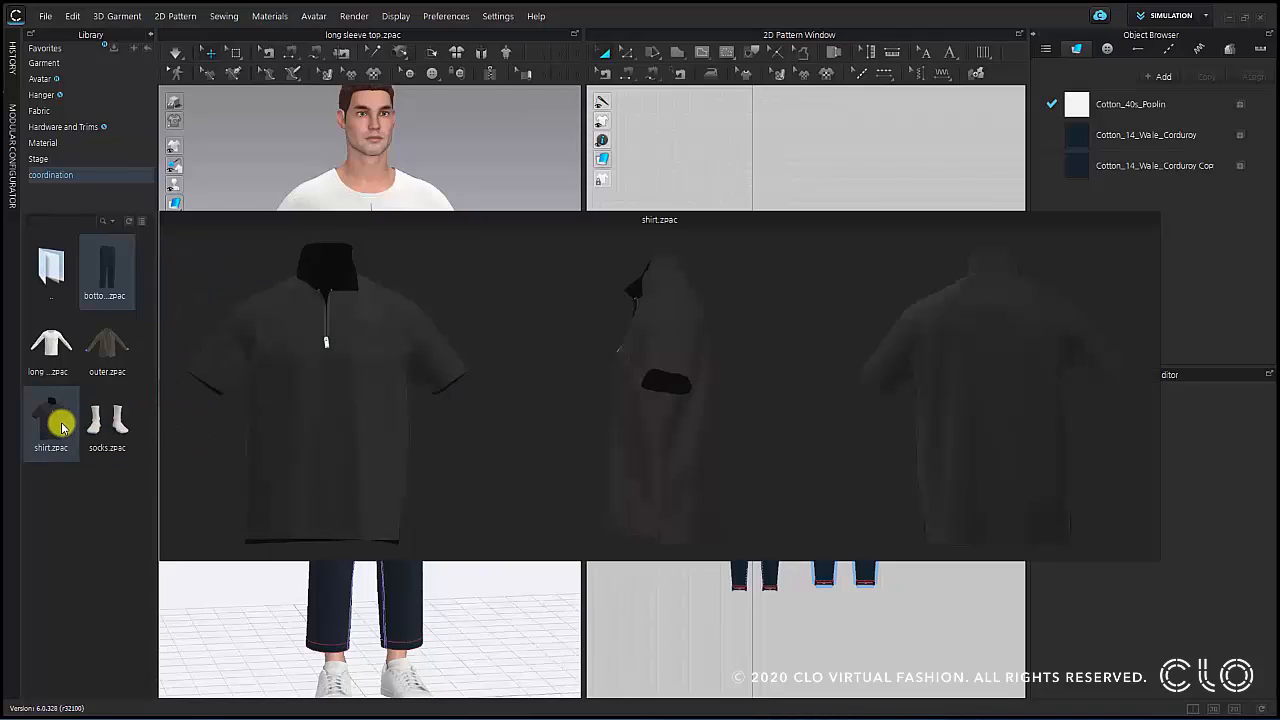
double_click(61, 427)
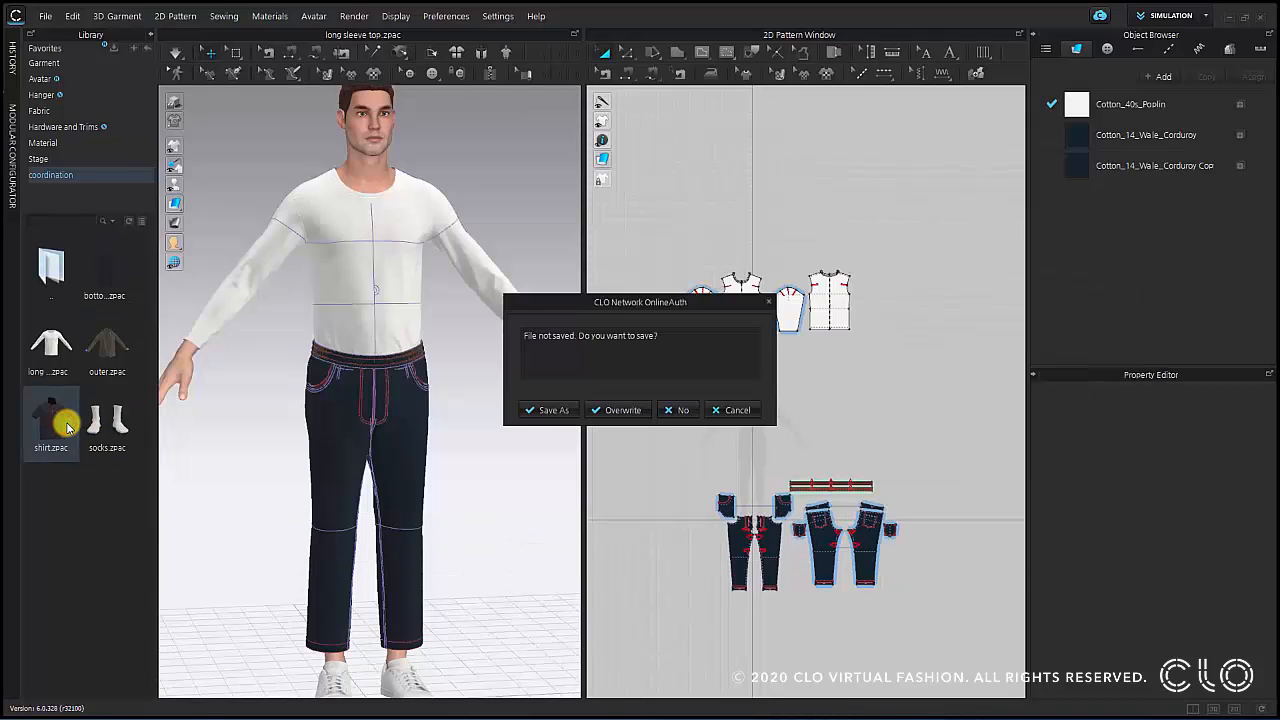
left_click(668, 410)
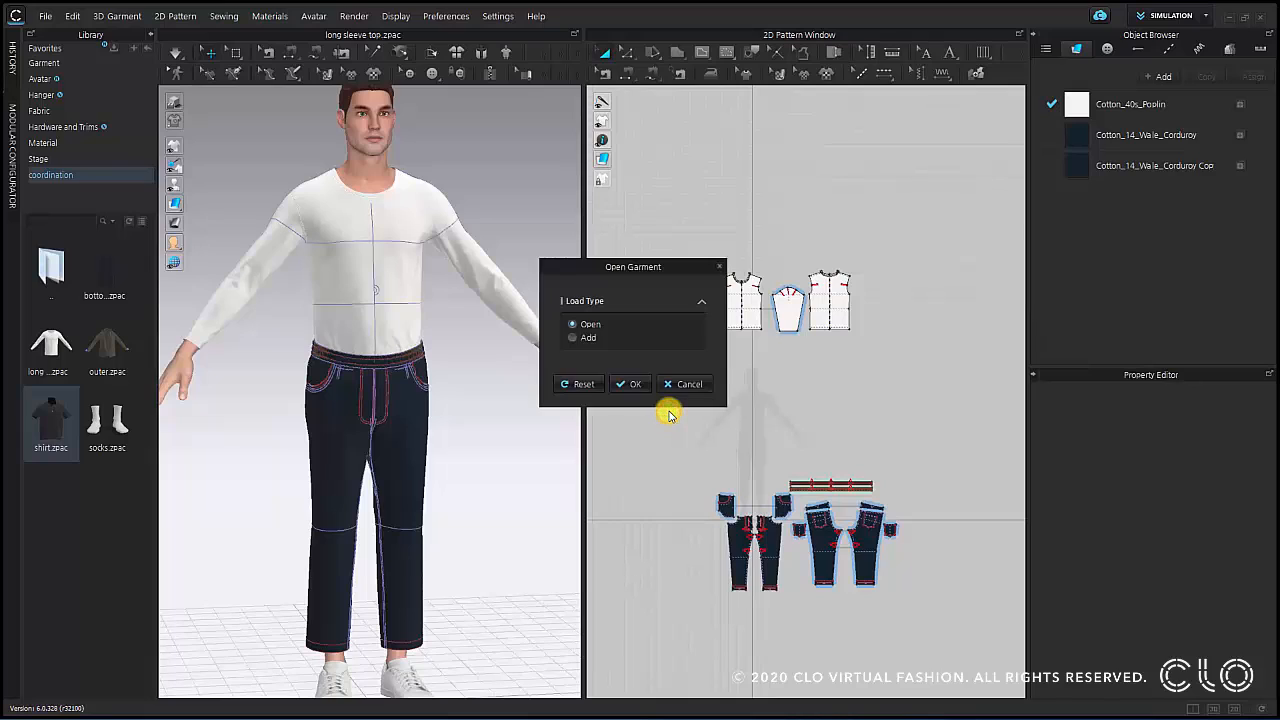
left_click(574, 340)
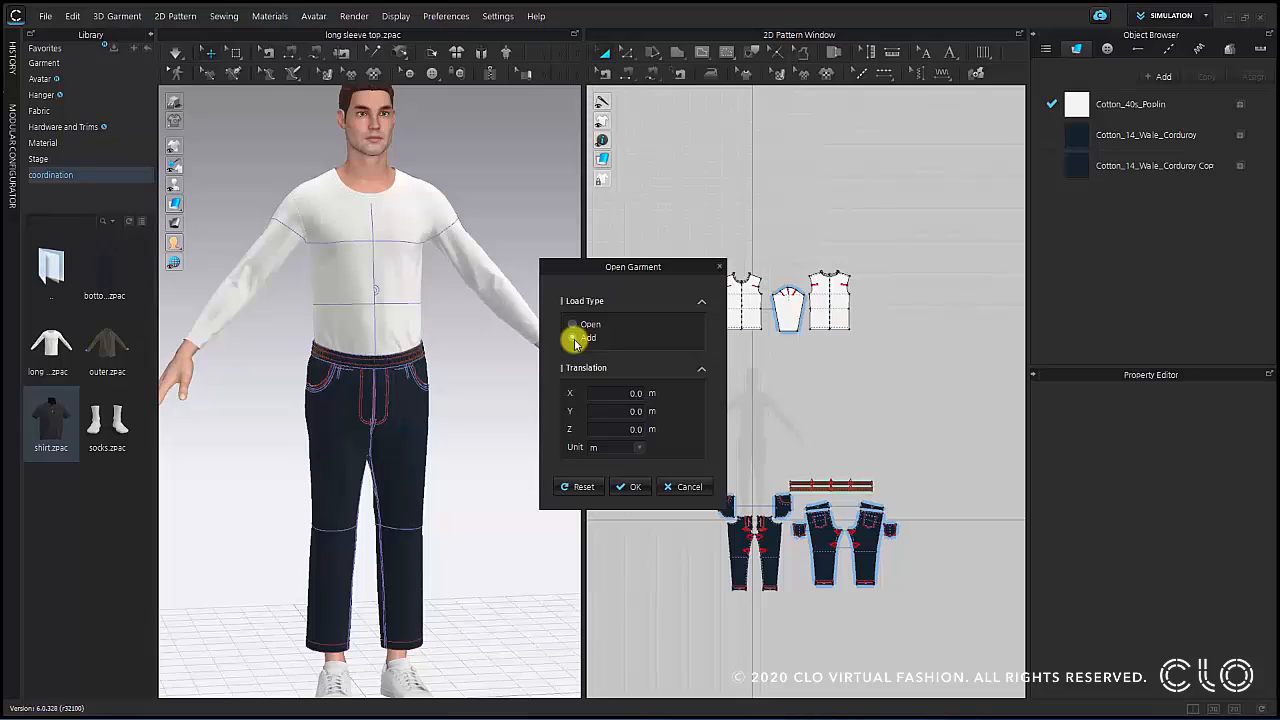
left_click(634, 484)
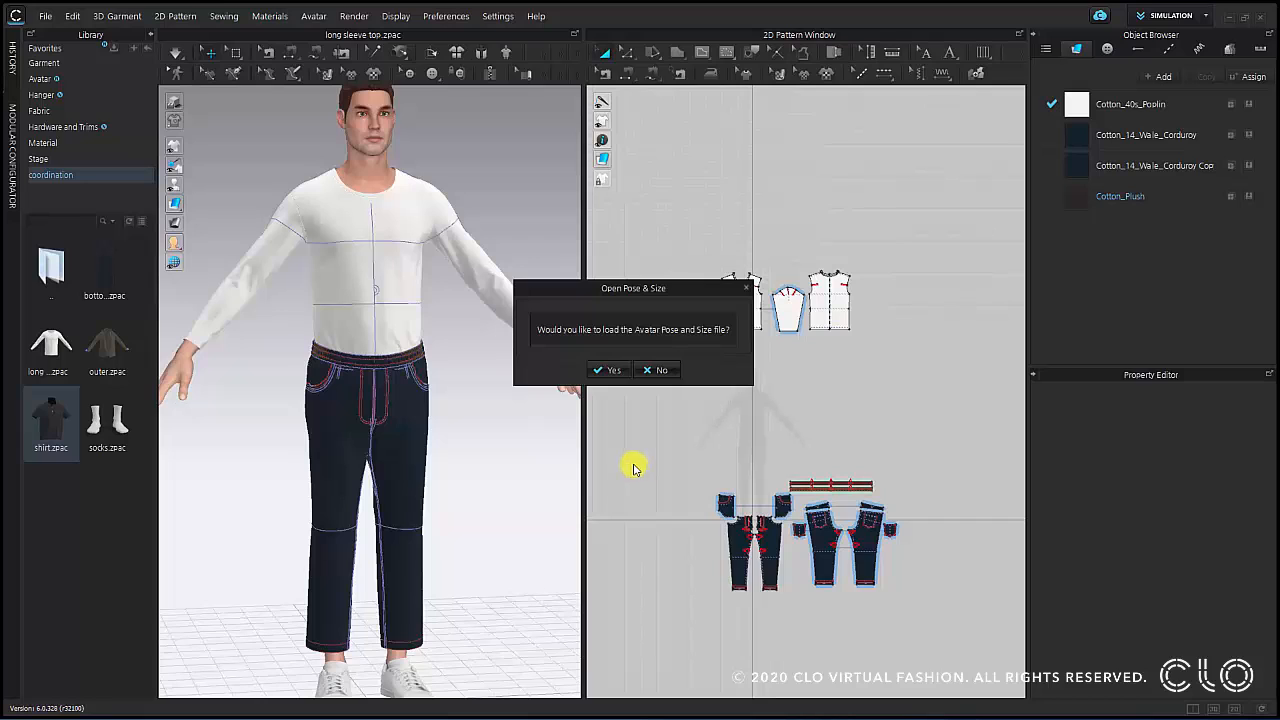
left_click(611, 370)
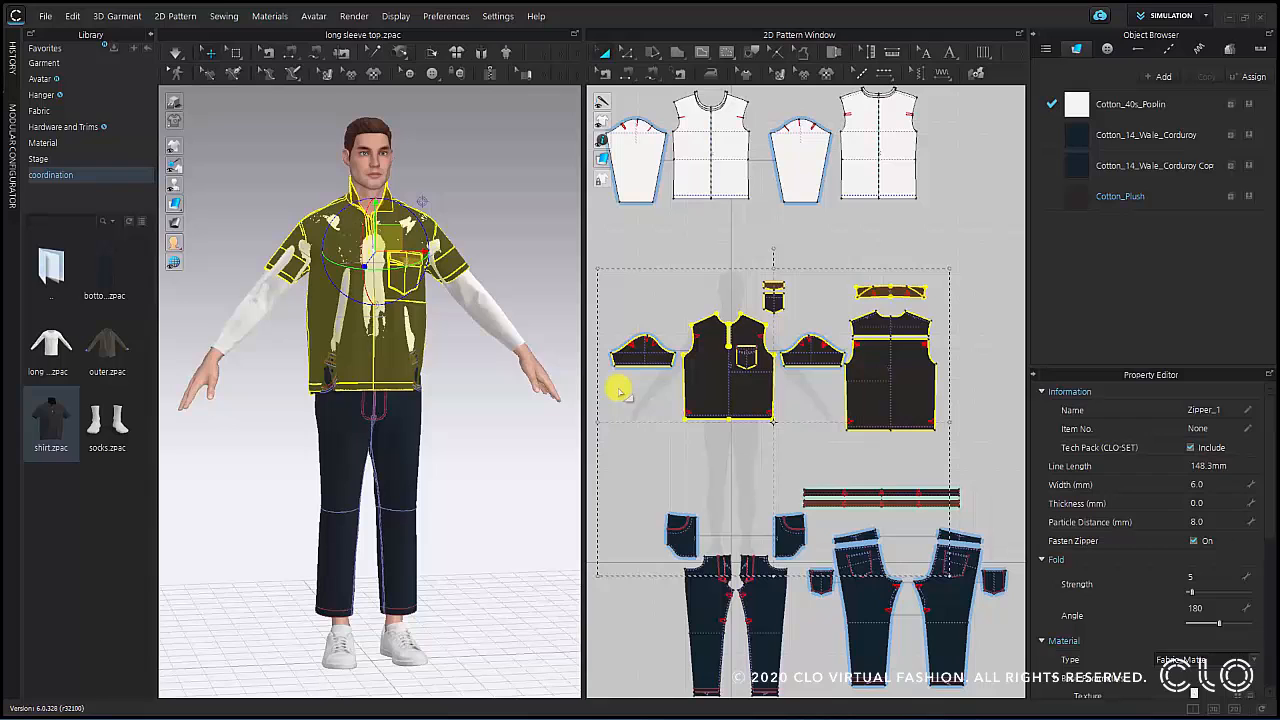
- Select all the shirt patterns and set their simulation layer to 1
right_click_drag(443, 409, 347, 409)
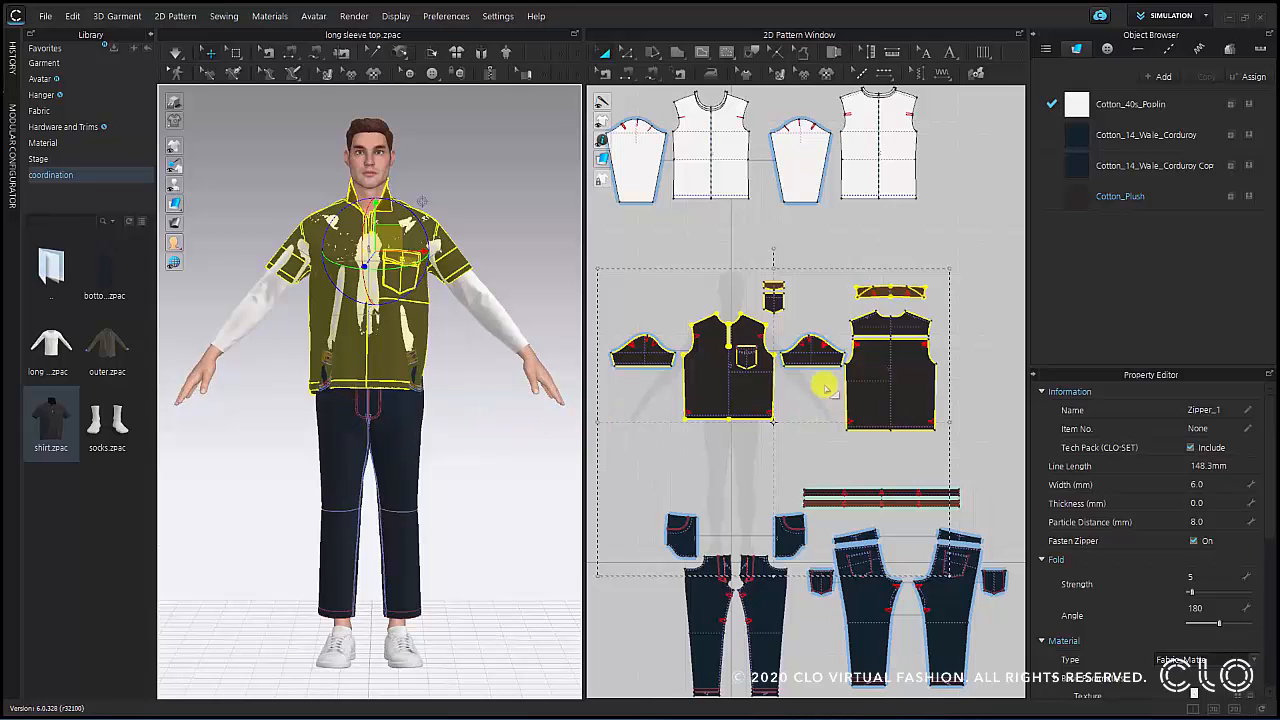
left_click(647, 291)
left_click_drag(596, 255, 988, 461)
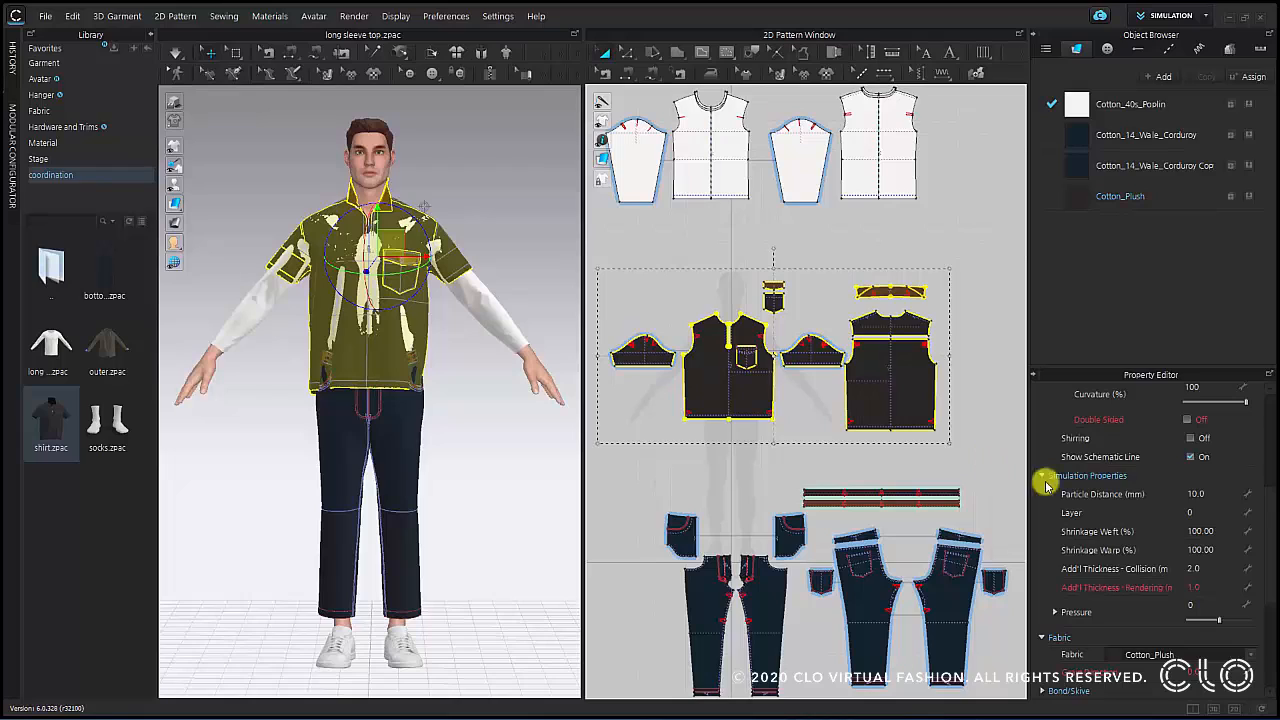
left_click(1207, 512)
type("1")
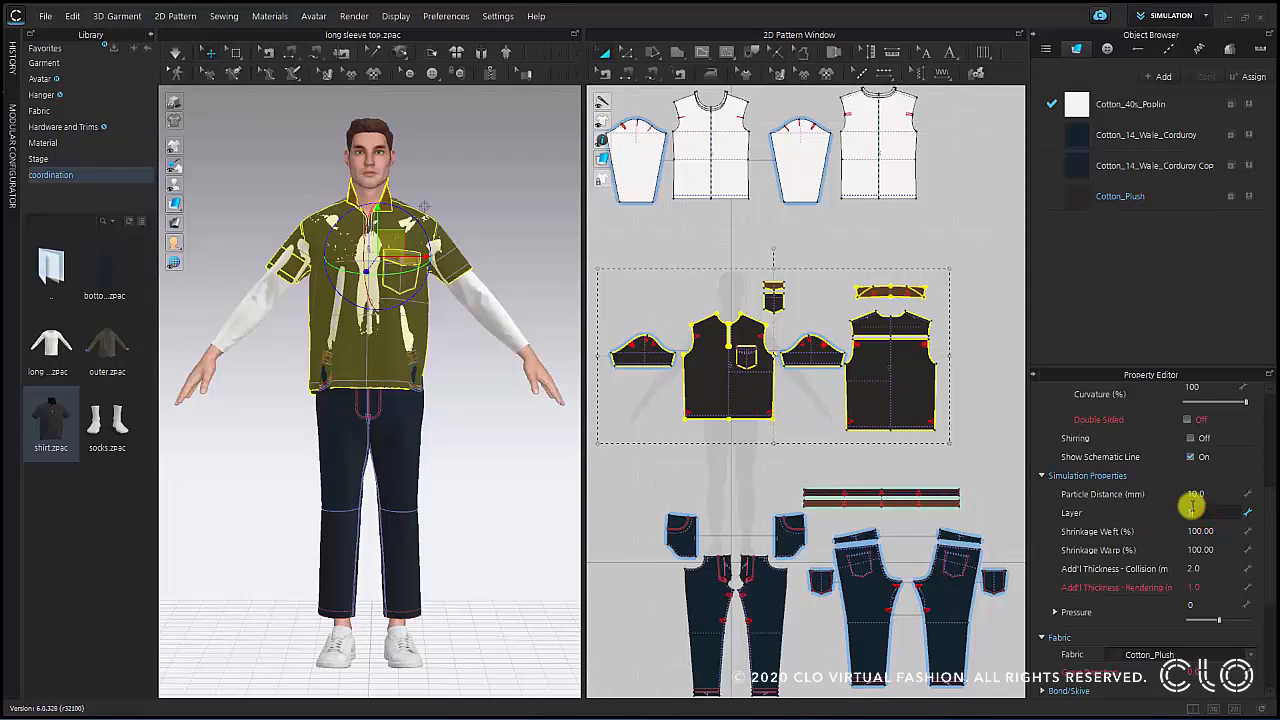
key("Return")
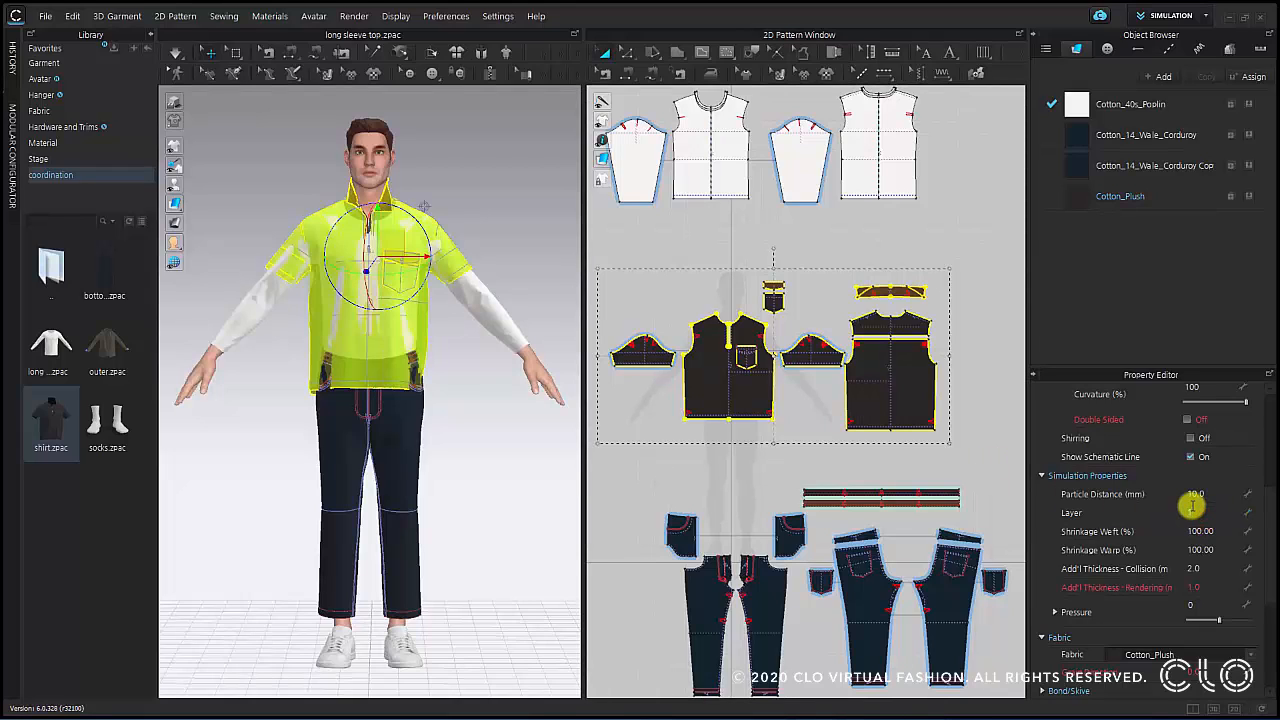
- Simulate the shirt over the long sleeve top, tug its caught back hem outward and stop the simulation
left_click(179, 55)
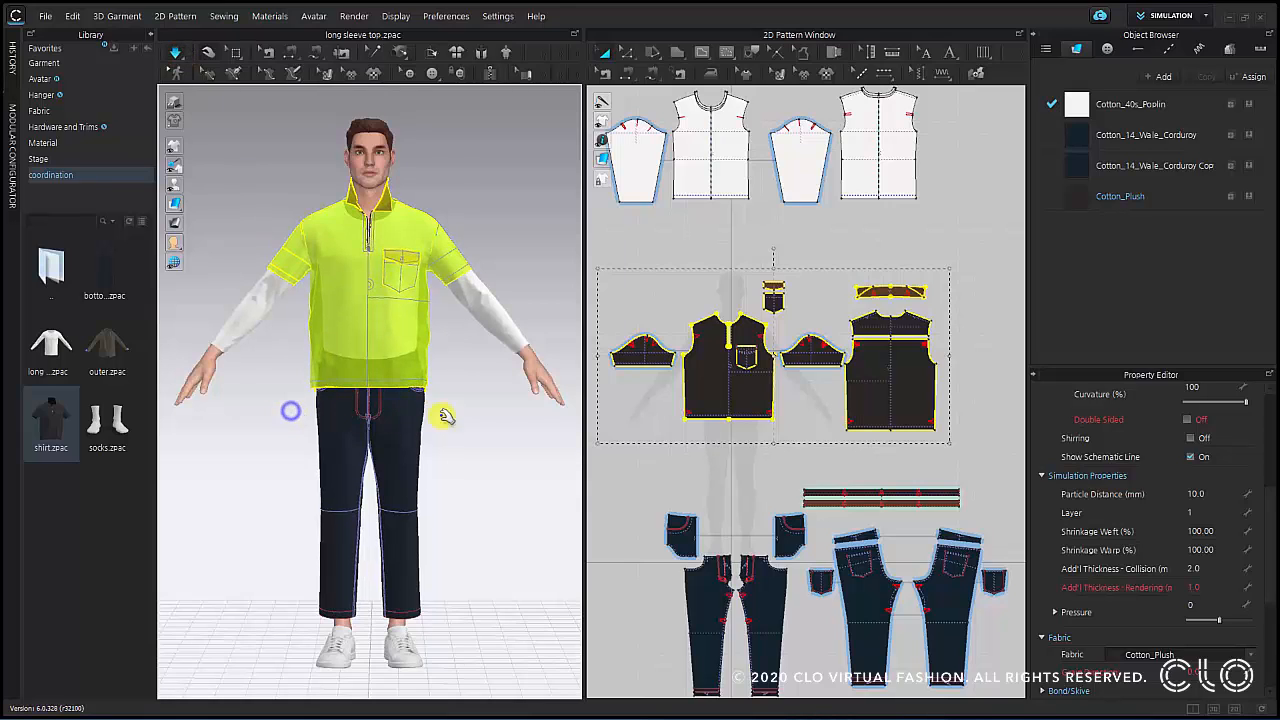
right_click_drag(443, 414, 509, 409)
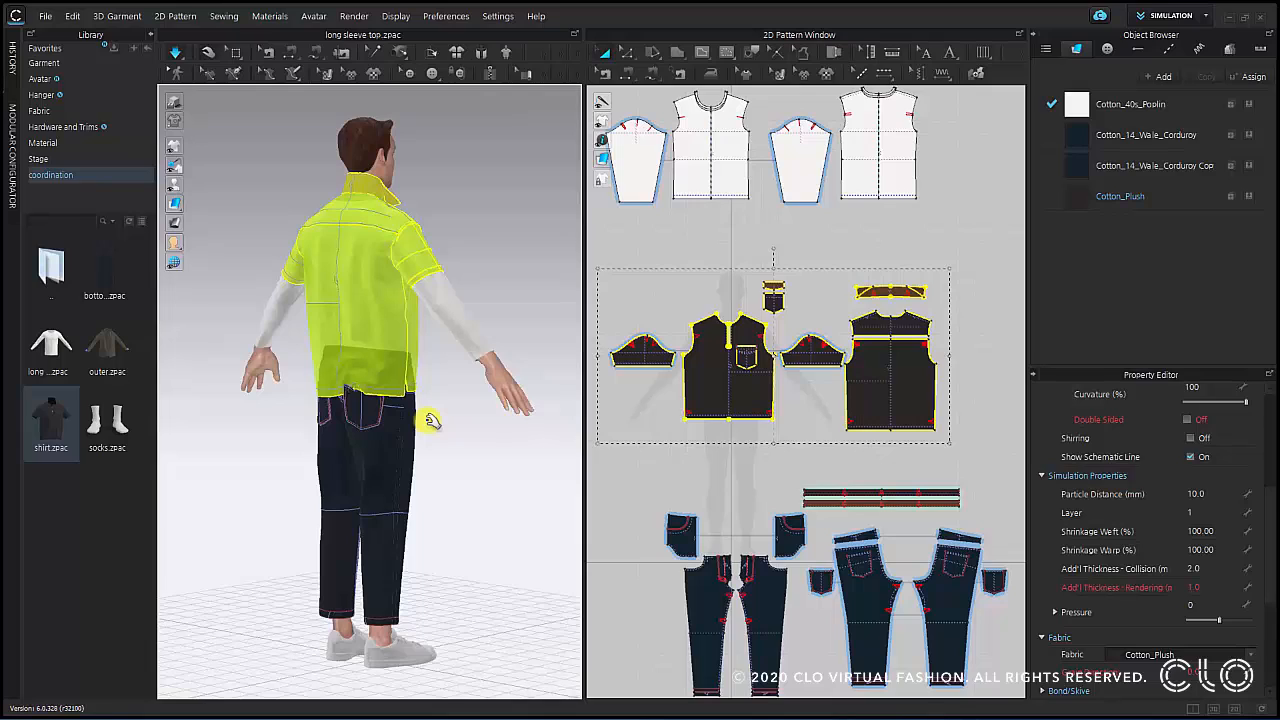
key("8")
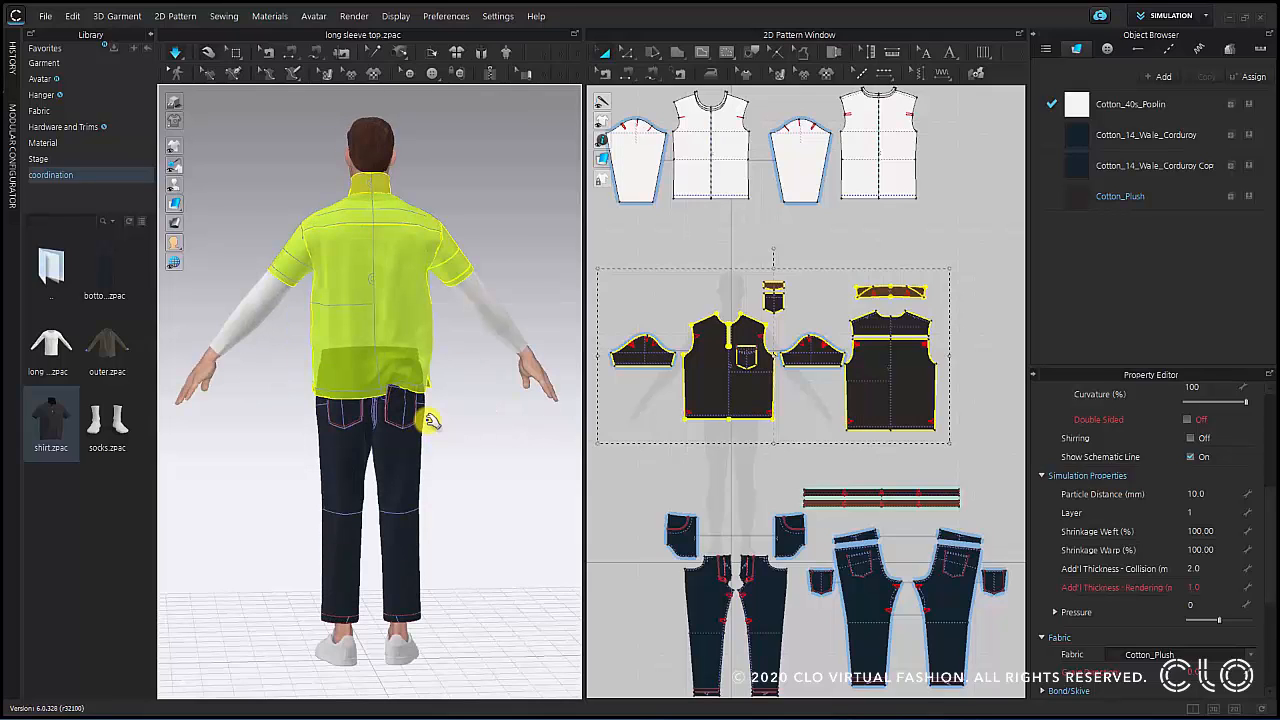
left_click_drag(430, 420, 381, 378)
left_click(177, 55)
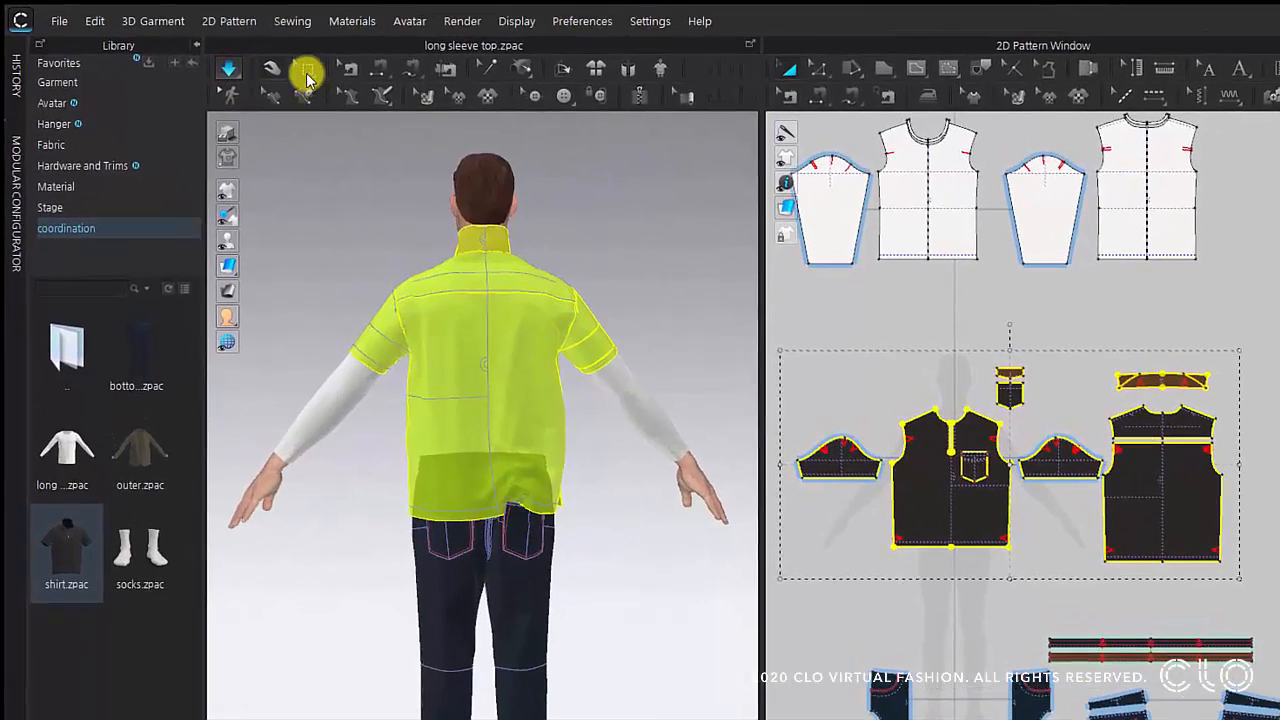
- With Select Mesh (Box), select a rectangular mesh area at the hem of the shirt's back pattern, around the part caught at the trouser pocket
left_click(276, 68)
left_click(306, 72)
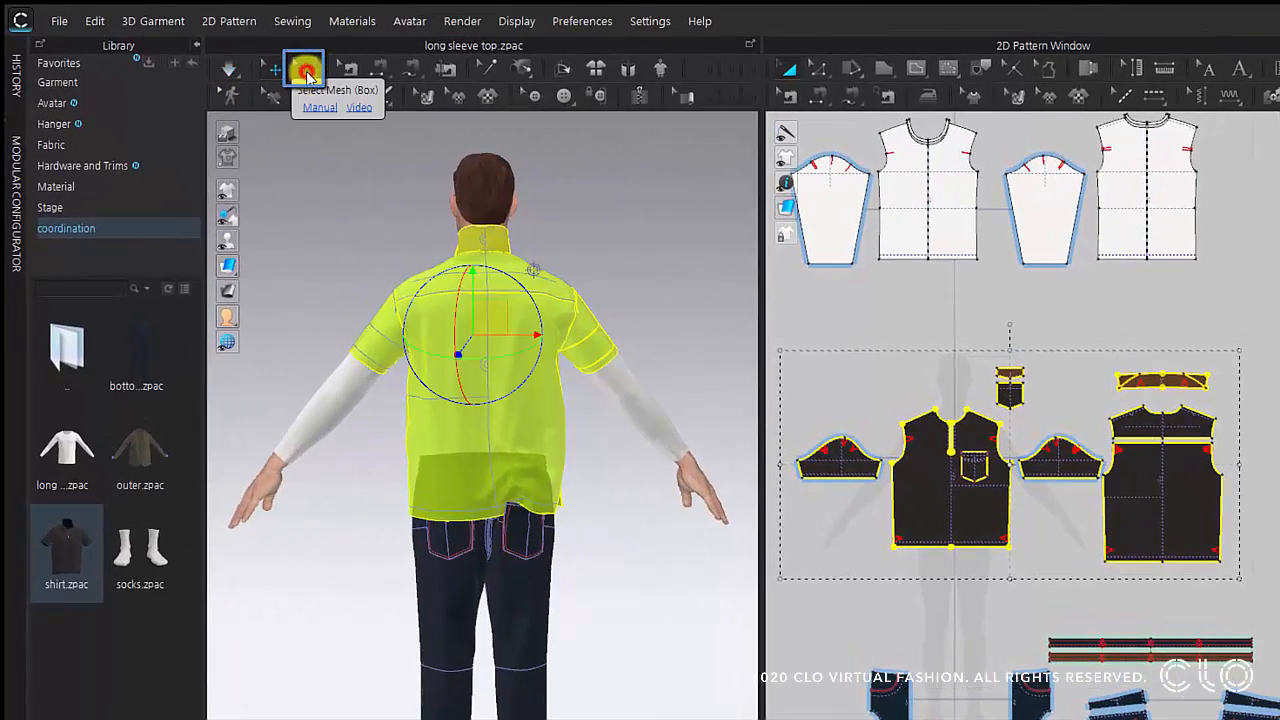
scroll(480, 423, "down", 3)
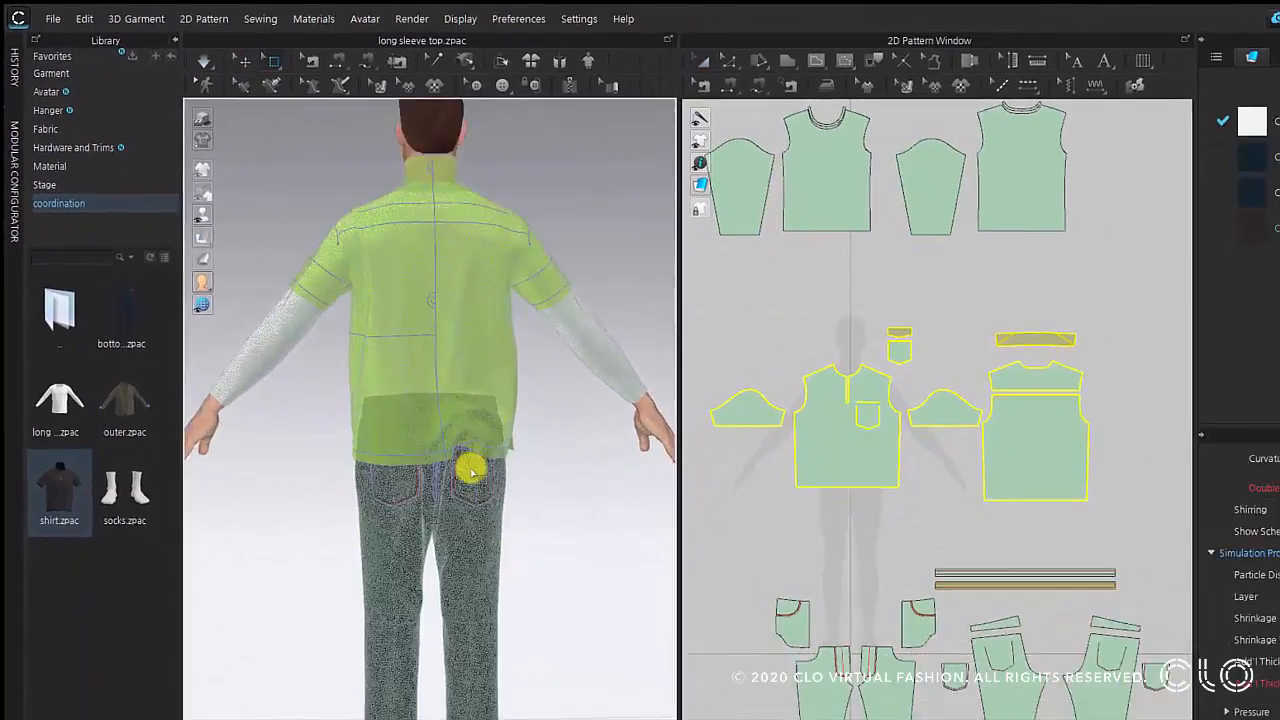
left_click(502, 456)
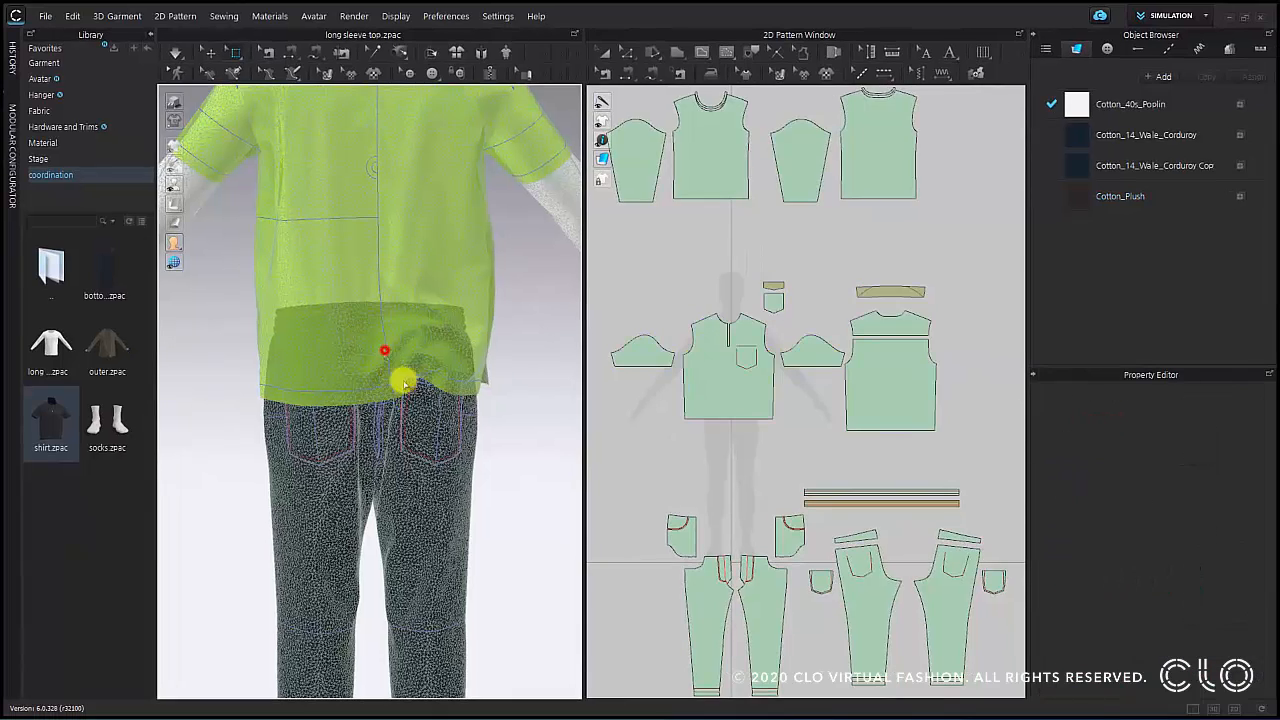
left_click_drag(404, 384, 463, 408)
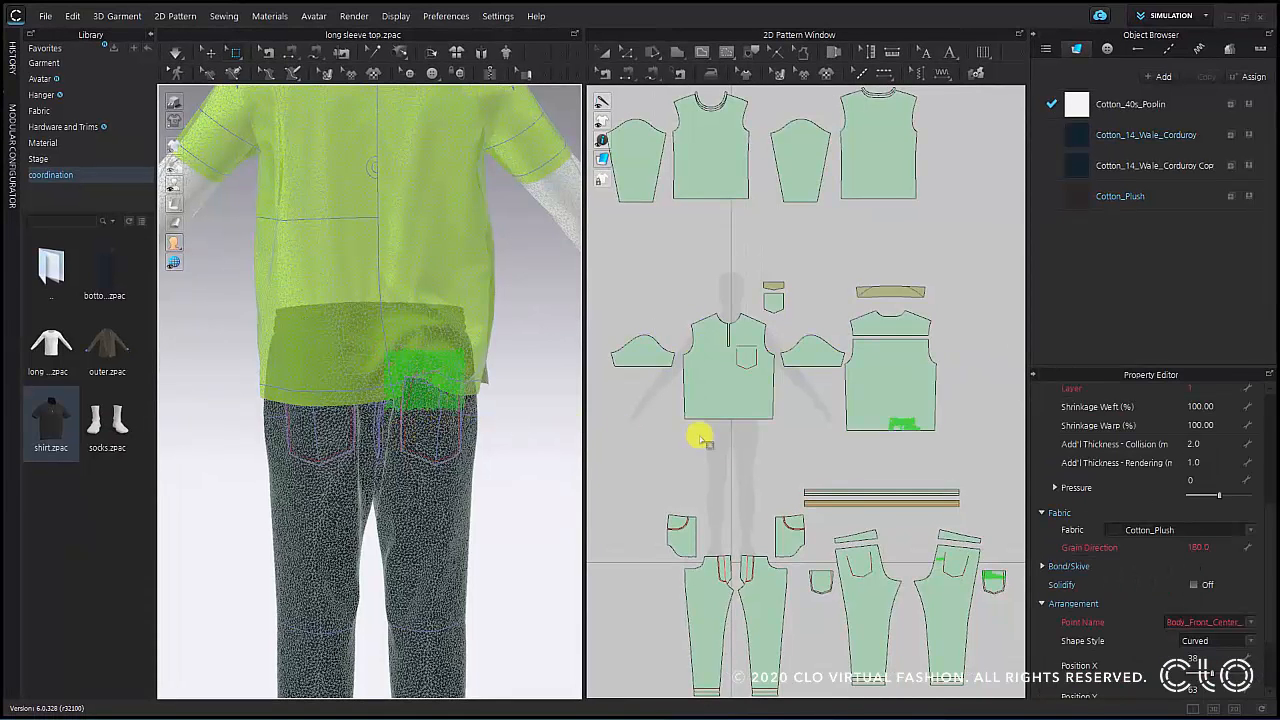
scroll(914, 436, "up", 5)
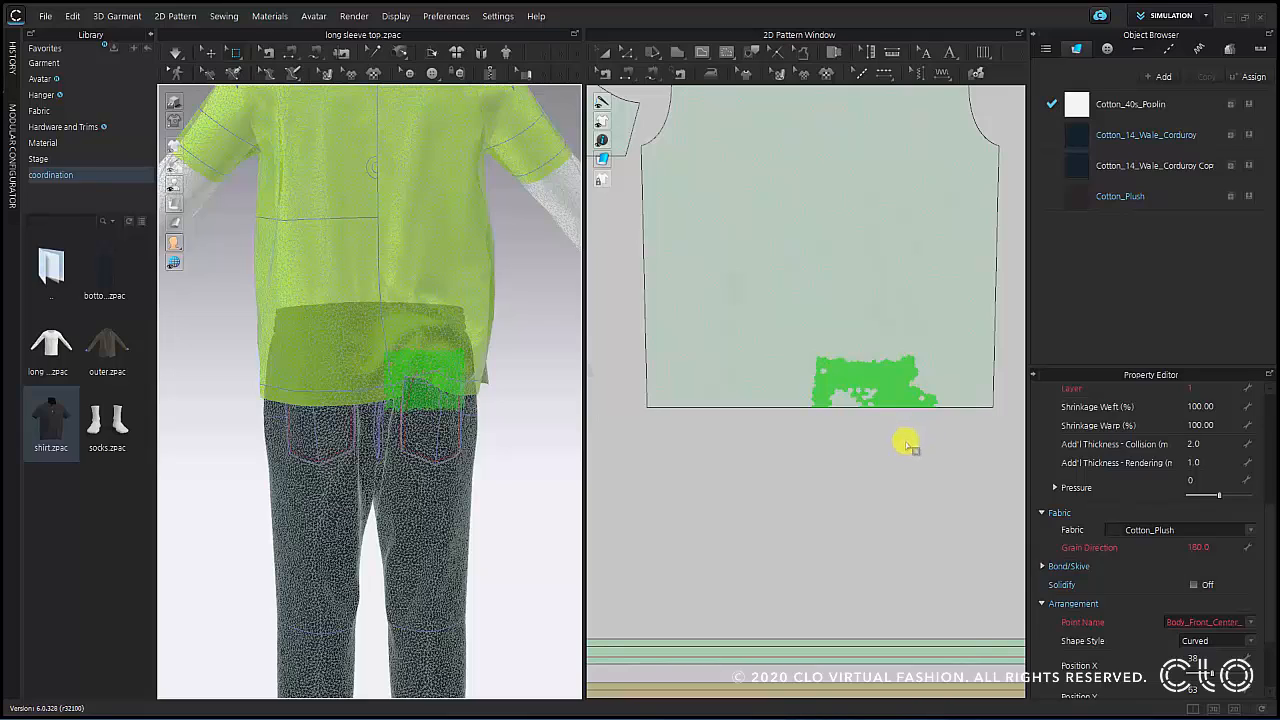
left_click(952, 449)
left_click_drag(952, 449, 818, 345)
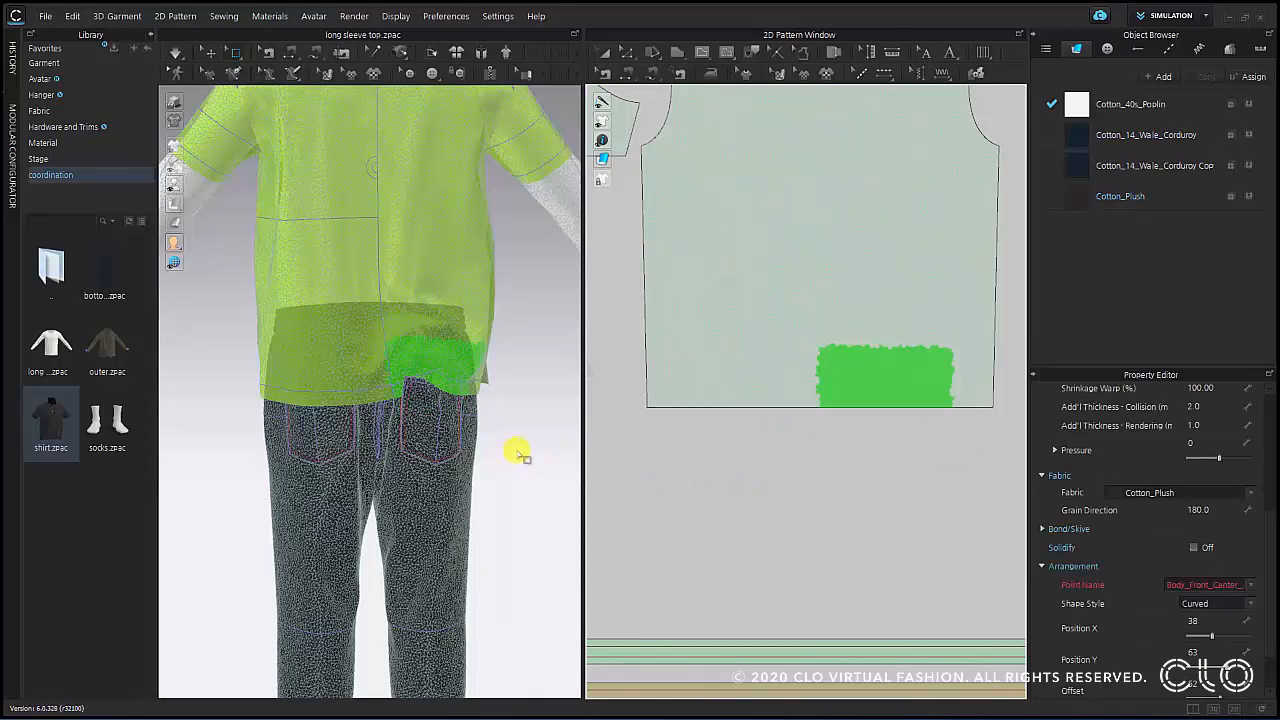
- Reposition the selected back hem mesh with the gizmo, simulate so the hem drapes over the trousers, and stop the simulation
right_click_drag(518, 454, 494, 449)
left_click(419, 371)
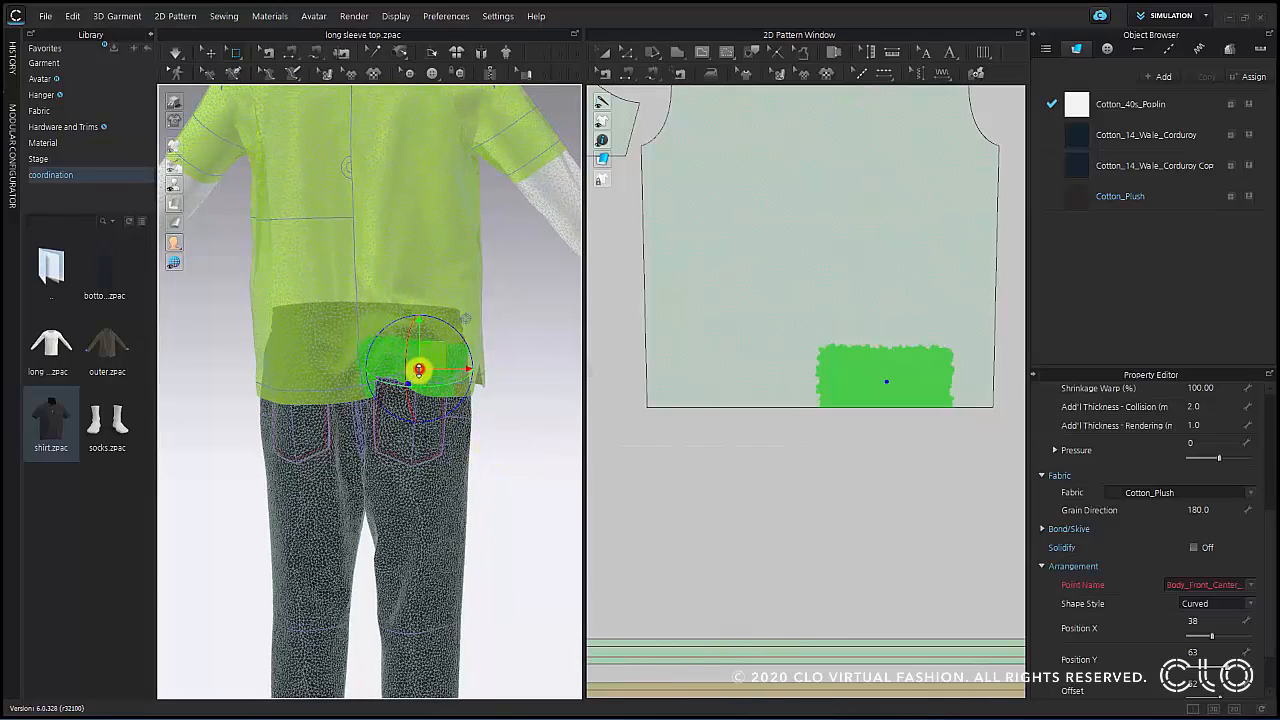
right_click_drag(431, 446, 352, 455)
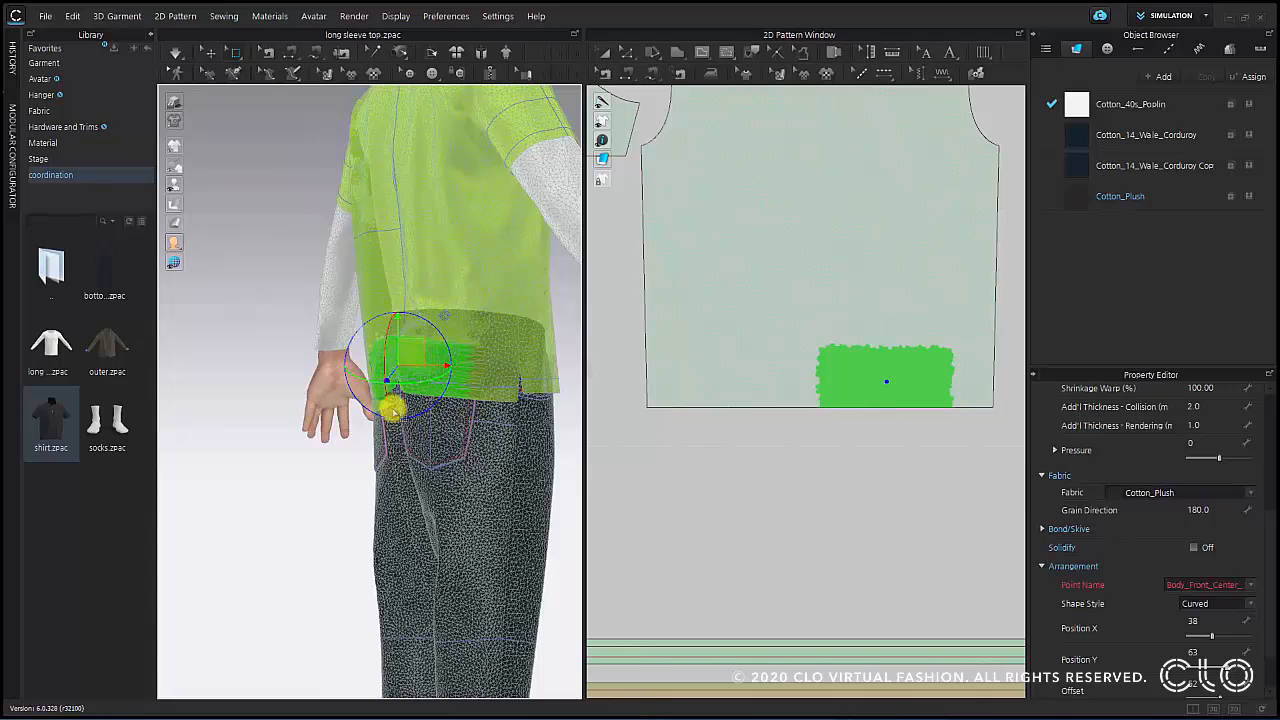
right_click_drag(389, 406, 443, 391)
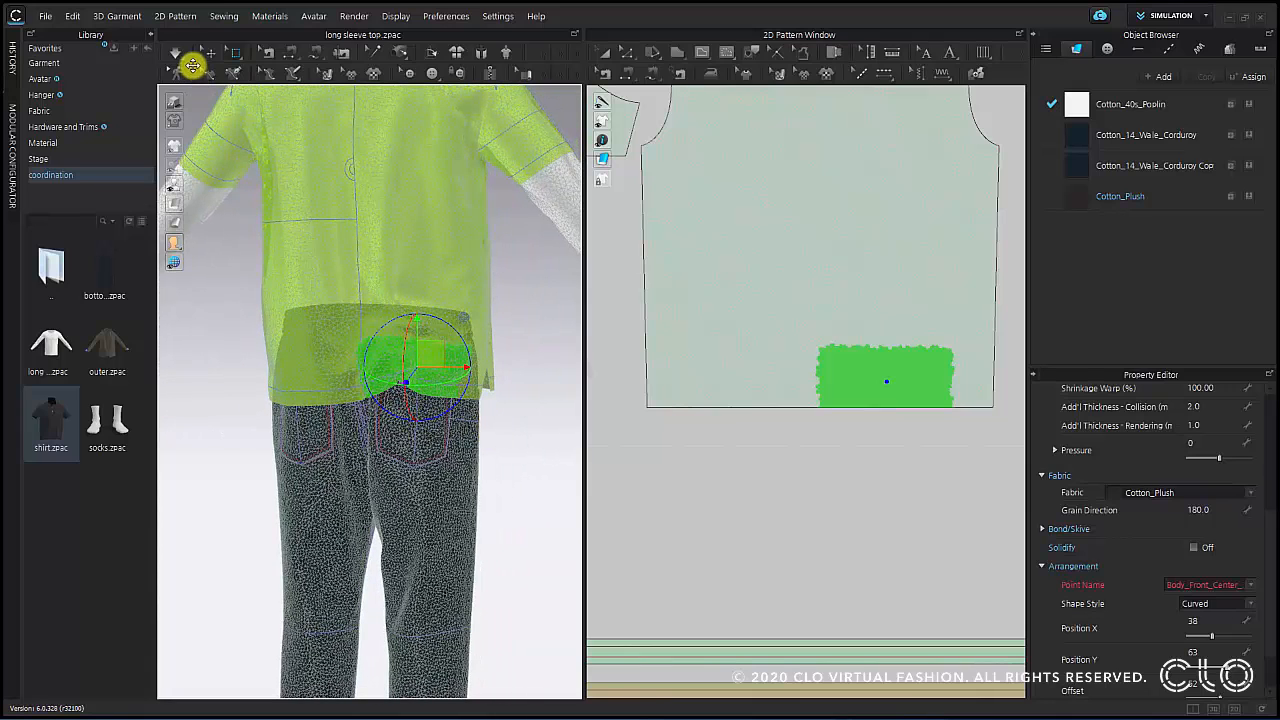
left_click(177, 54)
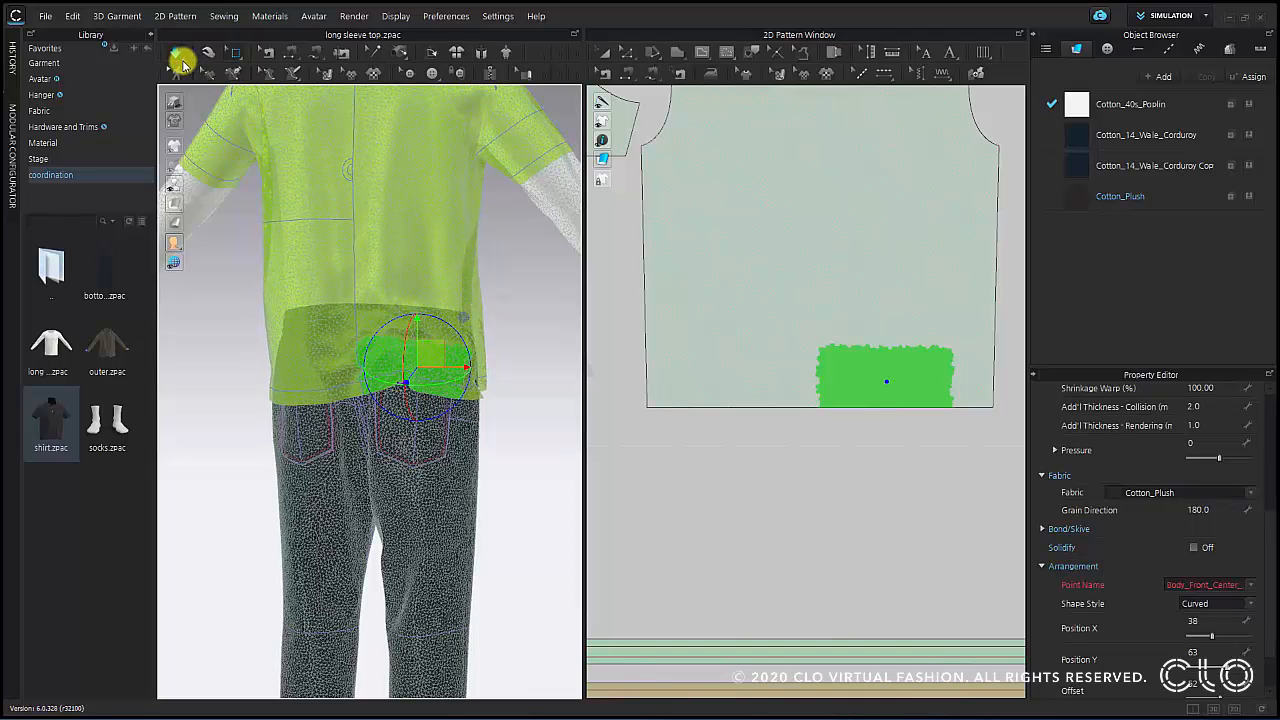
left_click(177, 54)
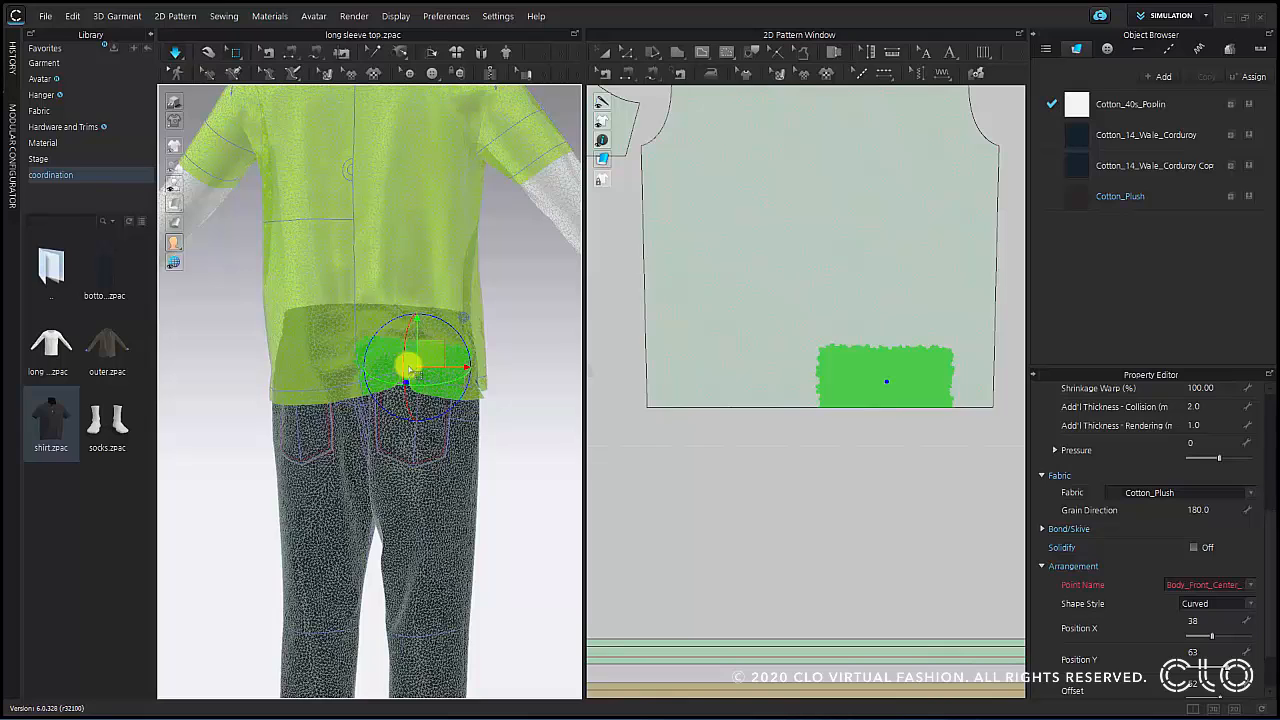
left_click(180, 54)
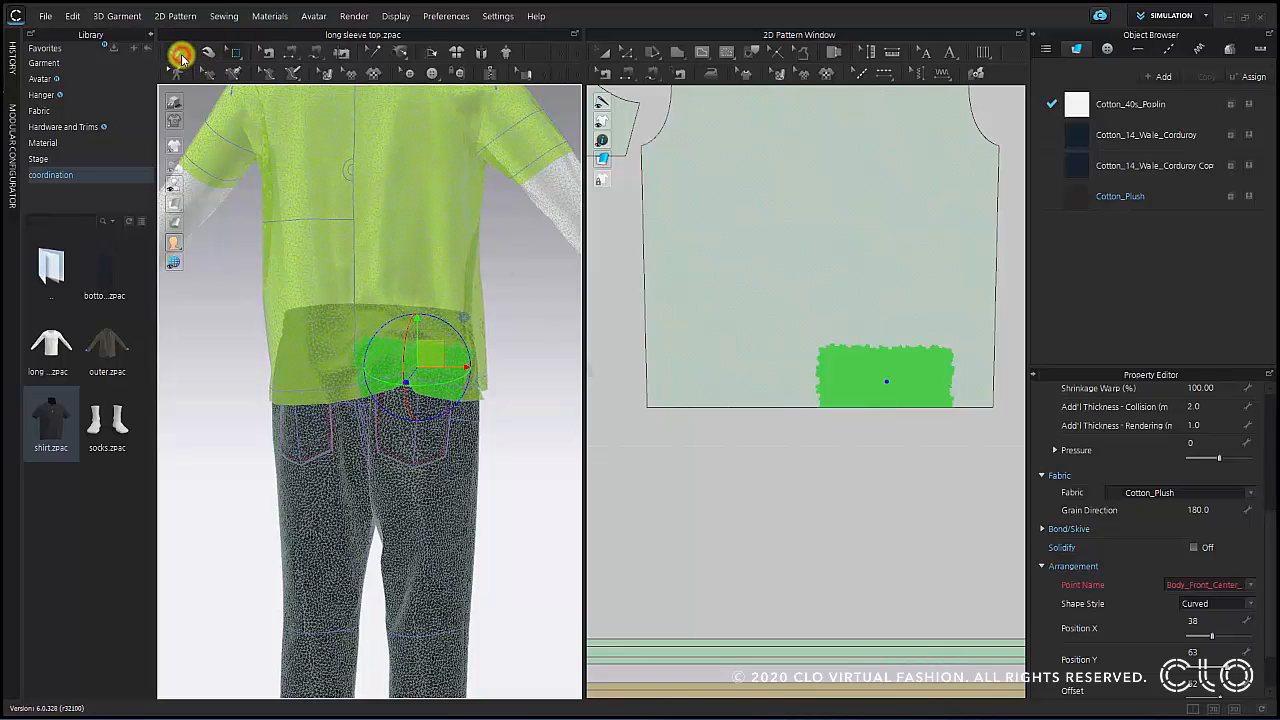
- Select all the shirt patterns again and set their layer to 0
left_click(613, 55)
scroll(748, 308, "down", 6)
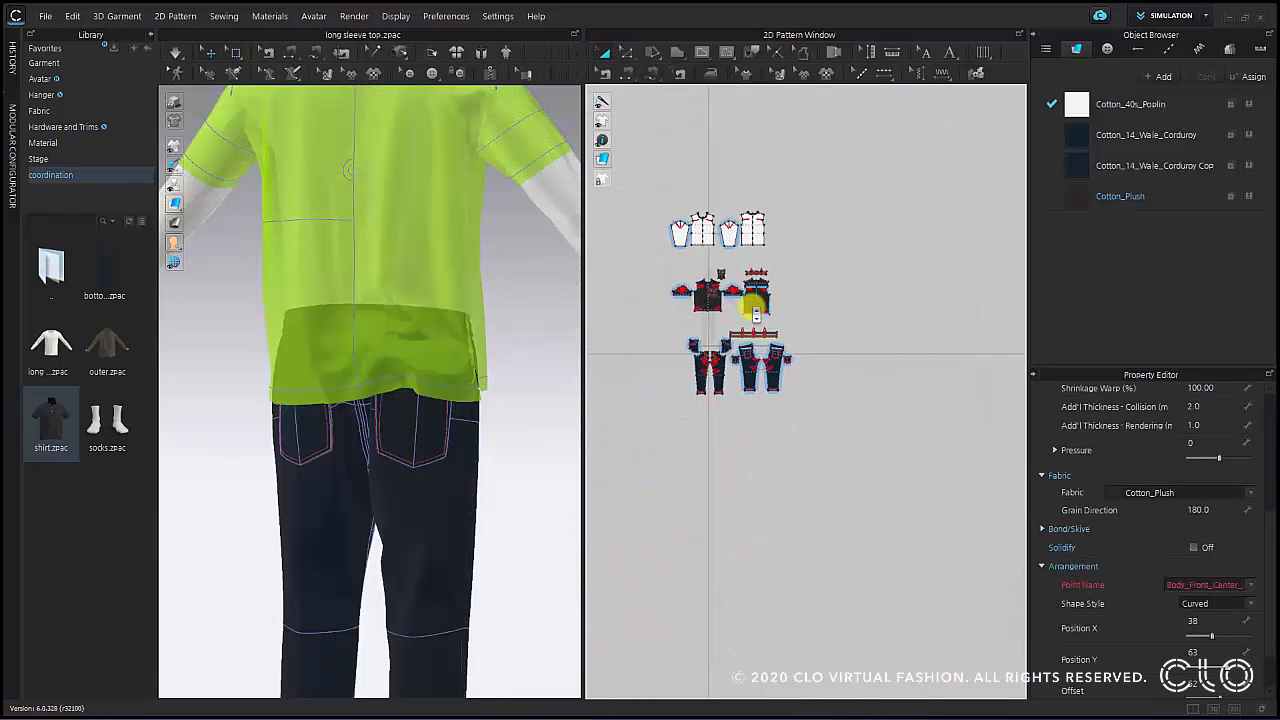
left_click_drag(671, 276, 793, 321)
scroll(794, 320, "up", 3)
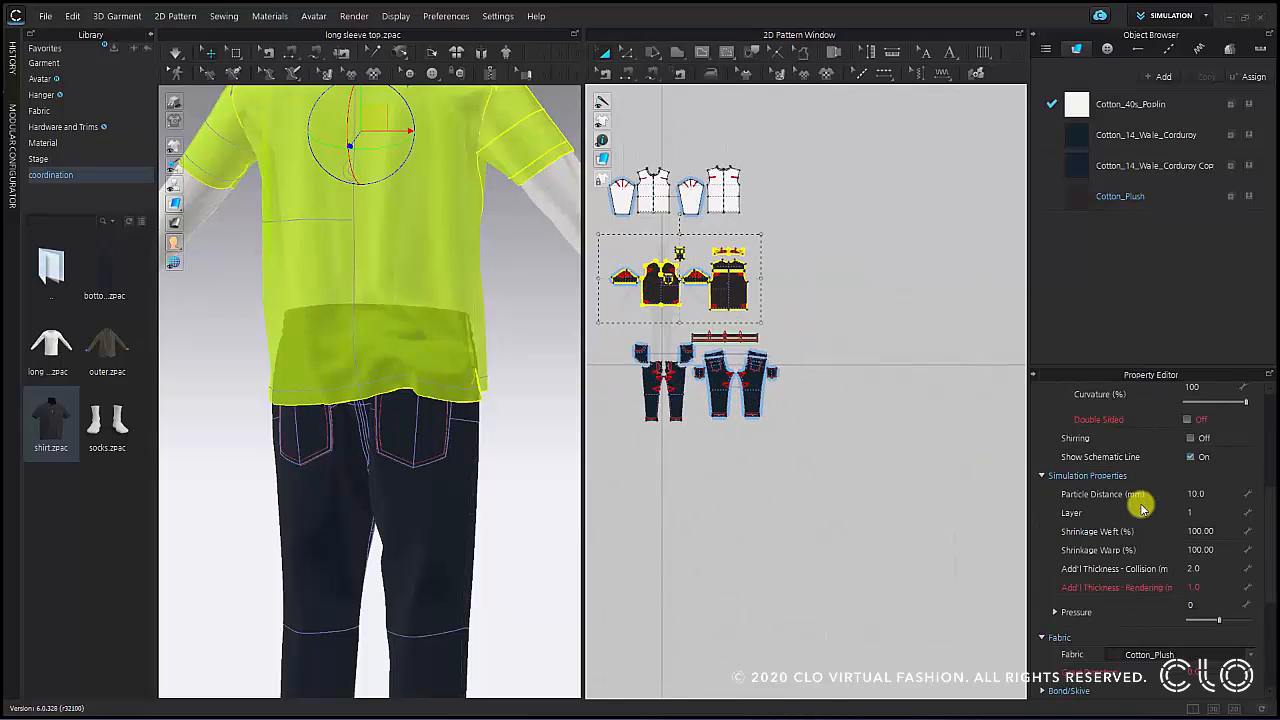
left_click(1193, 511)
key("Return")
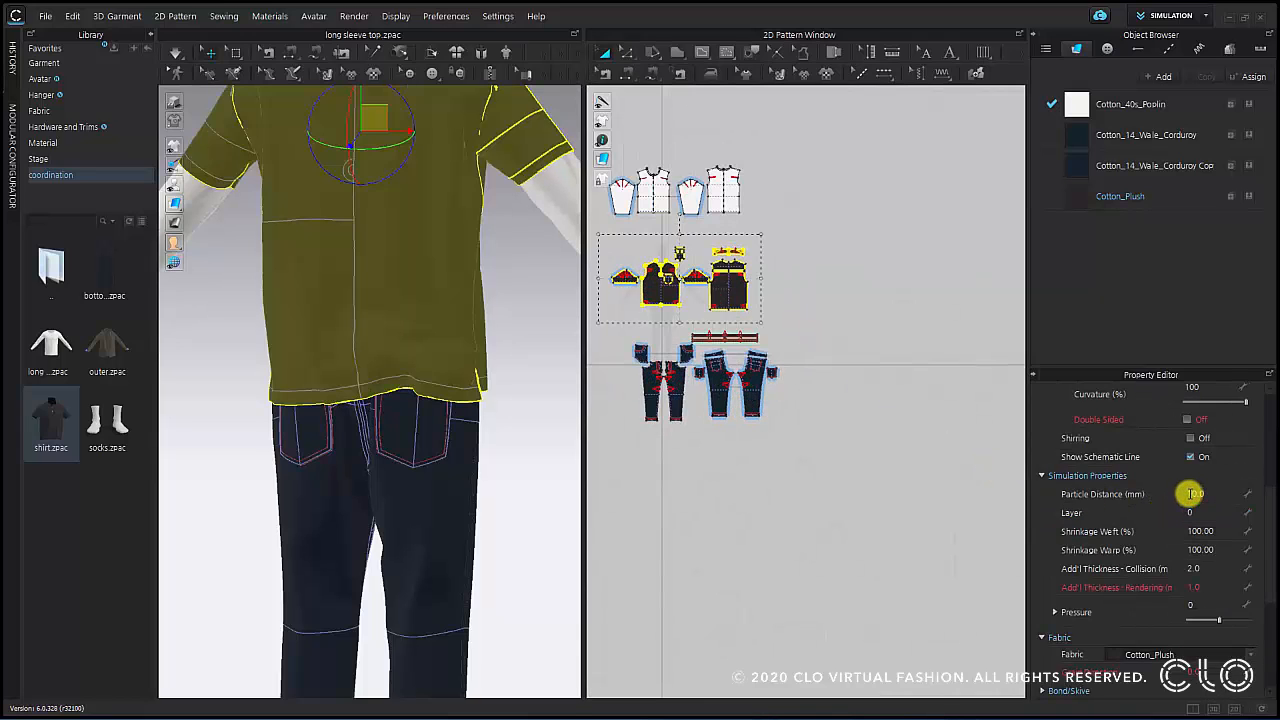
- Apply Strengthen to all the selected shirt patterns
scroll(444, 375, "up", 1)
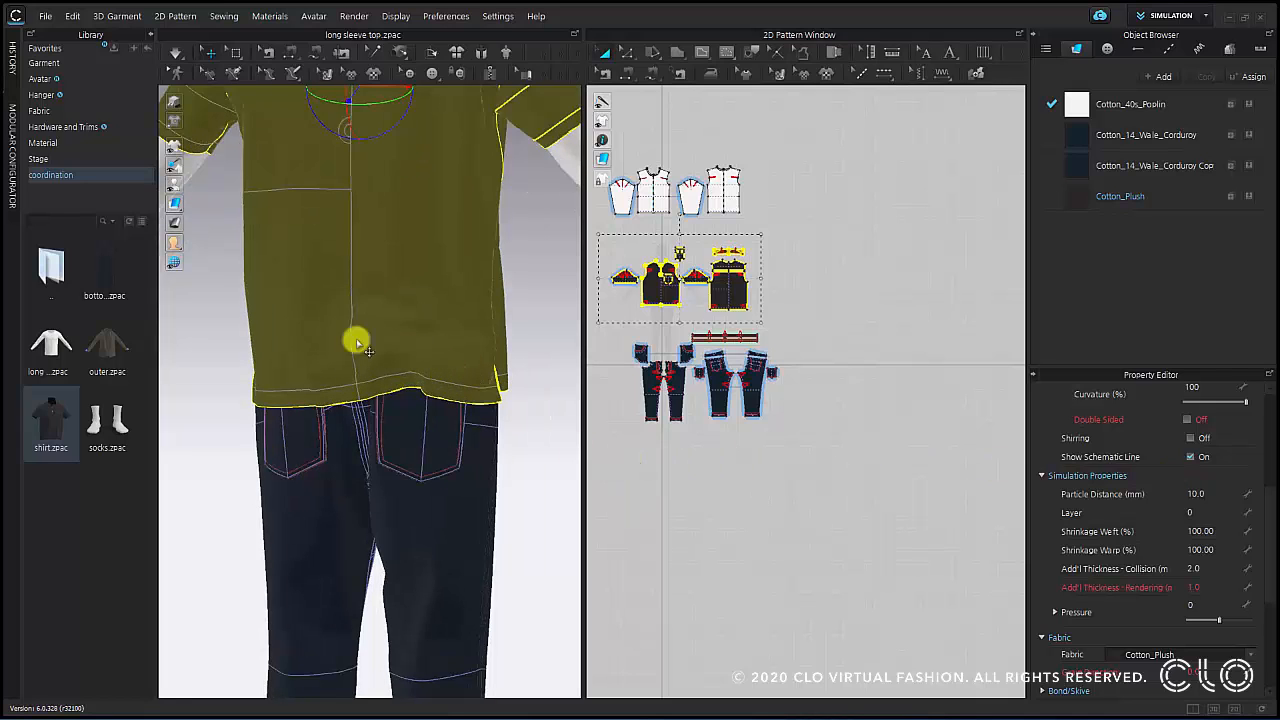
right_click_drag(391, 362, 499, 343)
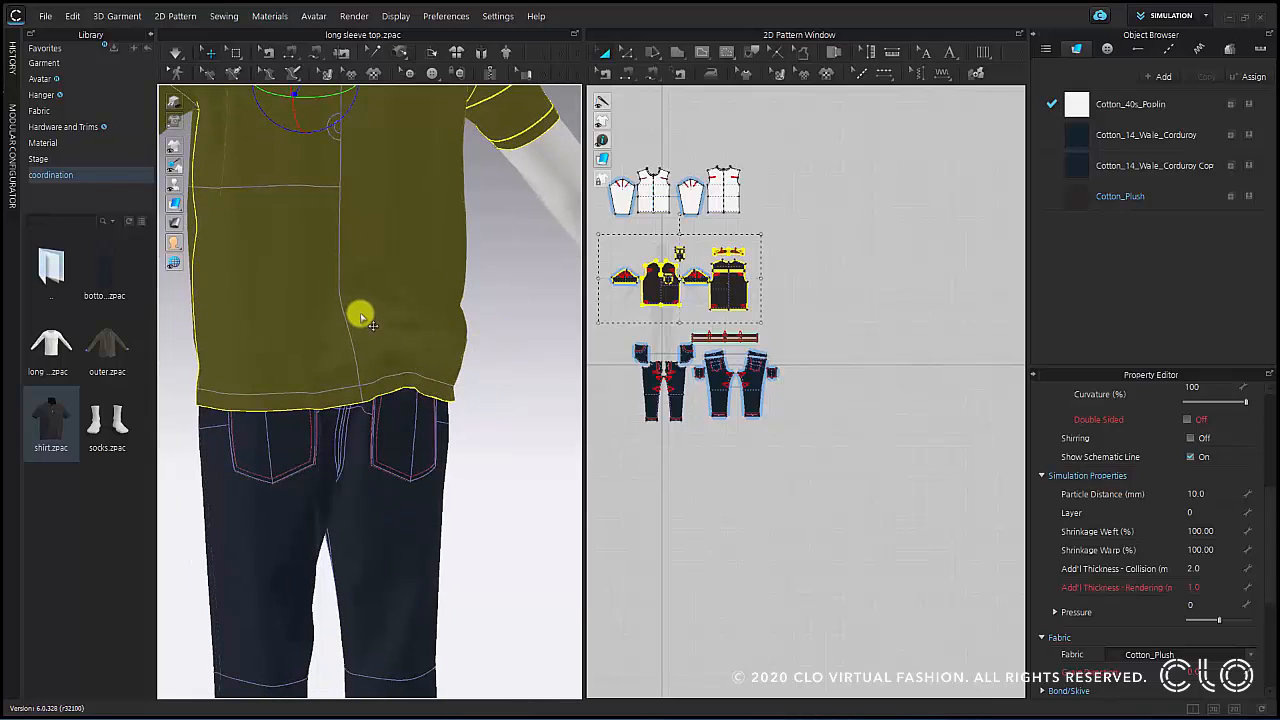
scroll(400, 293, "down", 3)
middle_click_drag(410, 328, 416, 373)
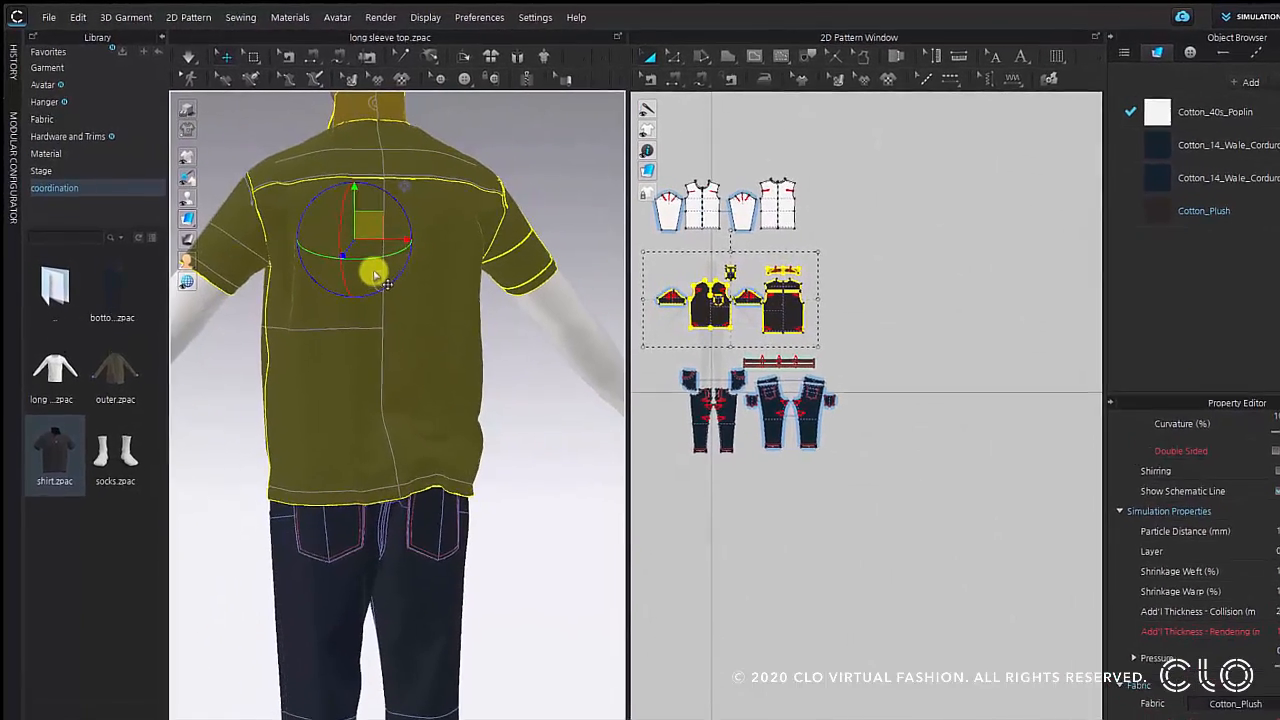
right_click(355, 259)
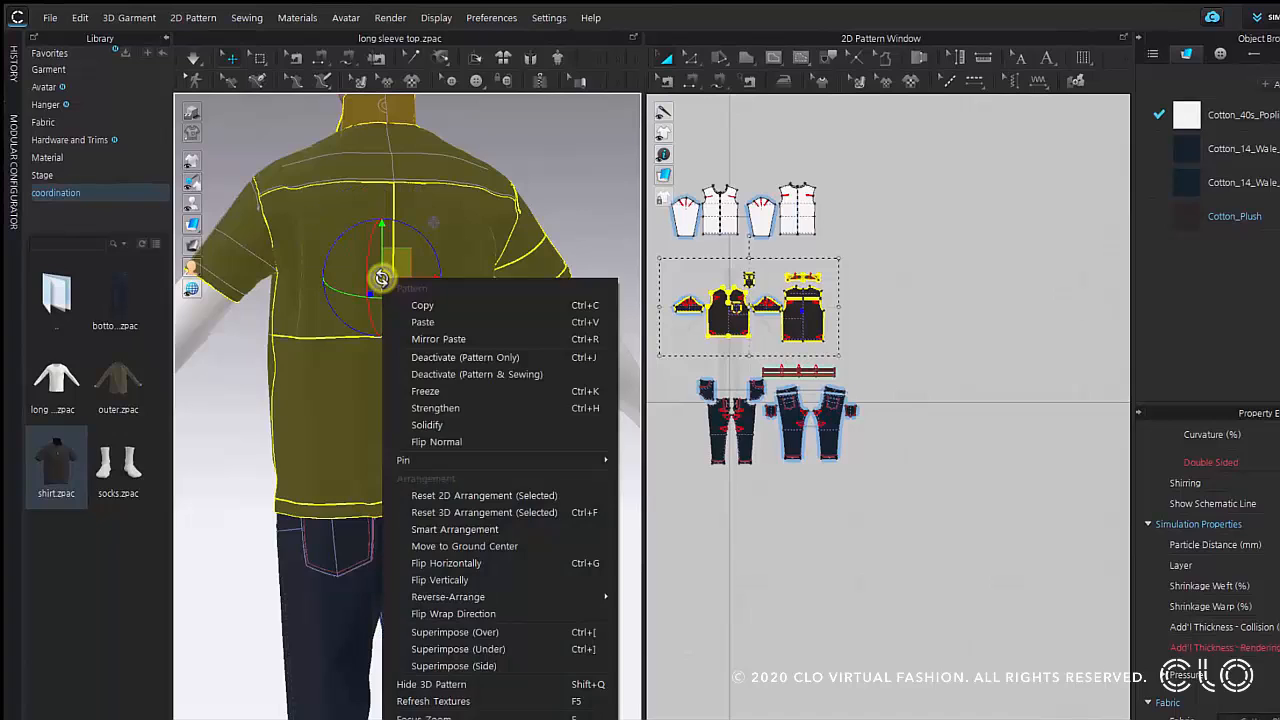
left_click(490, 408)
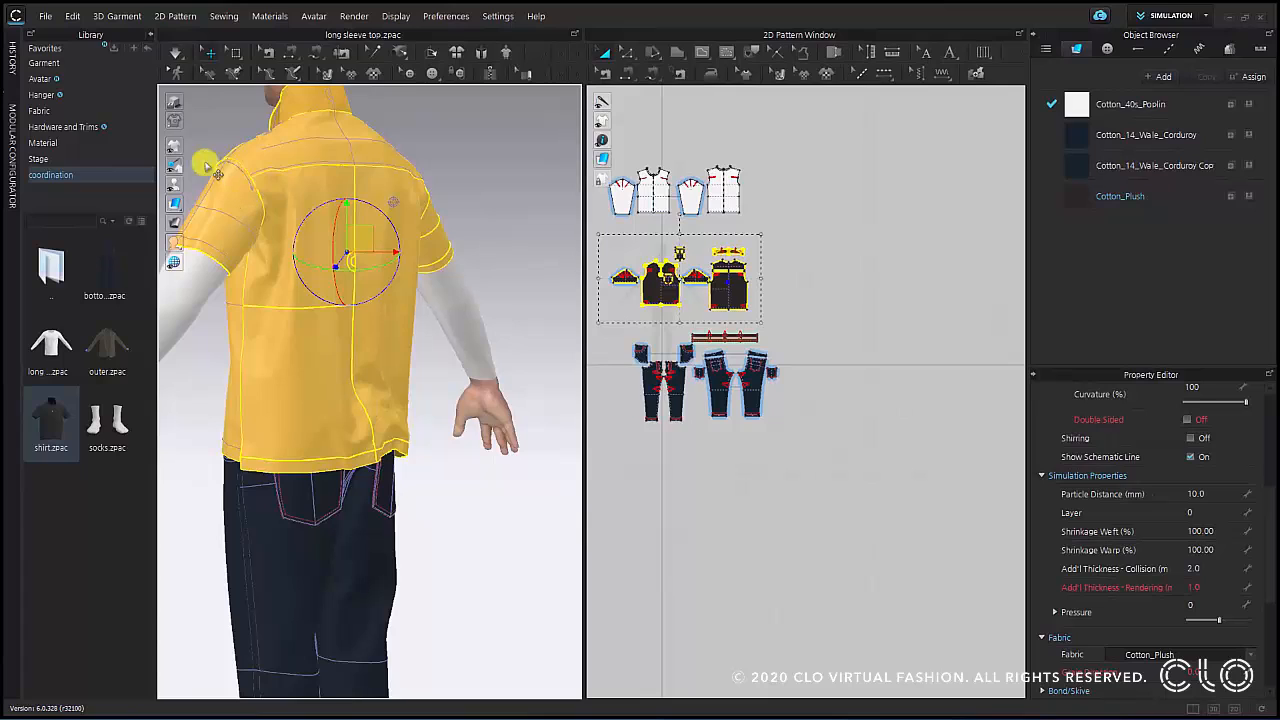
- Simulate the strengthened shirt and tug its back fabric to smooth out the wrinkles
left_click(178, 54)
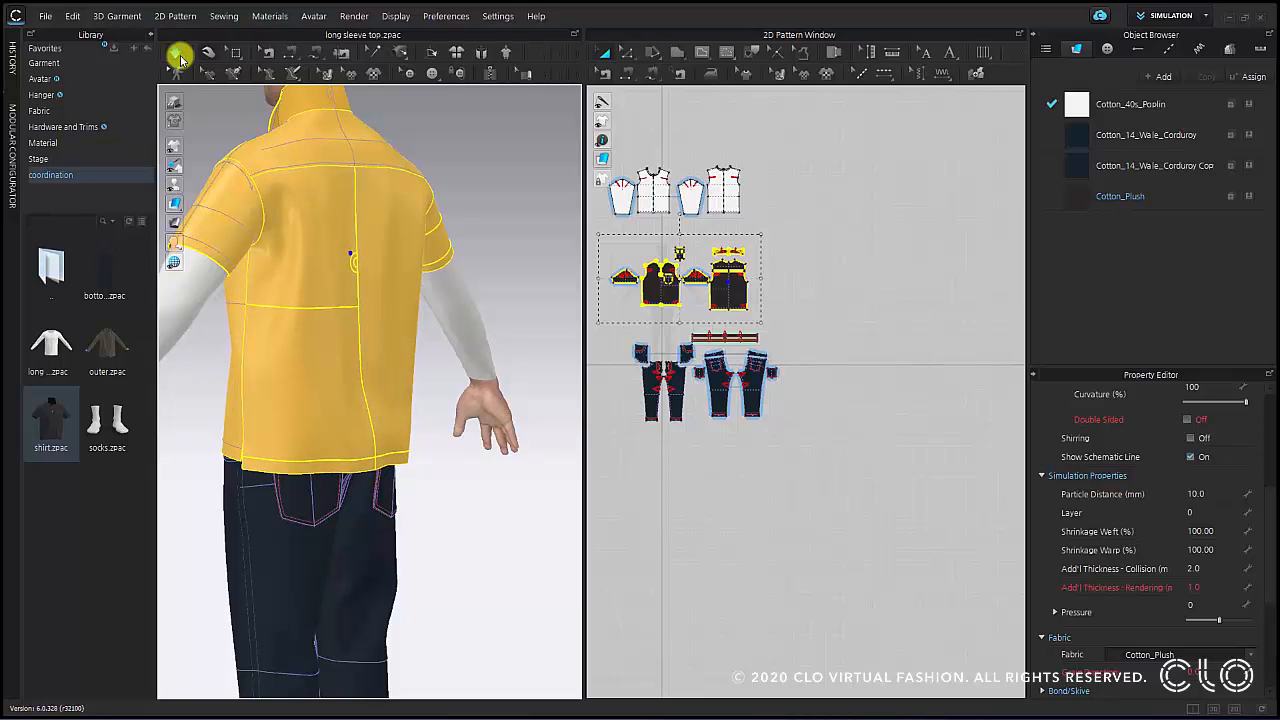
left_click(176, 52)
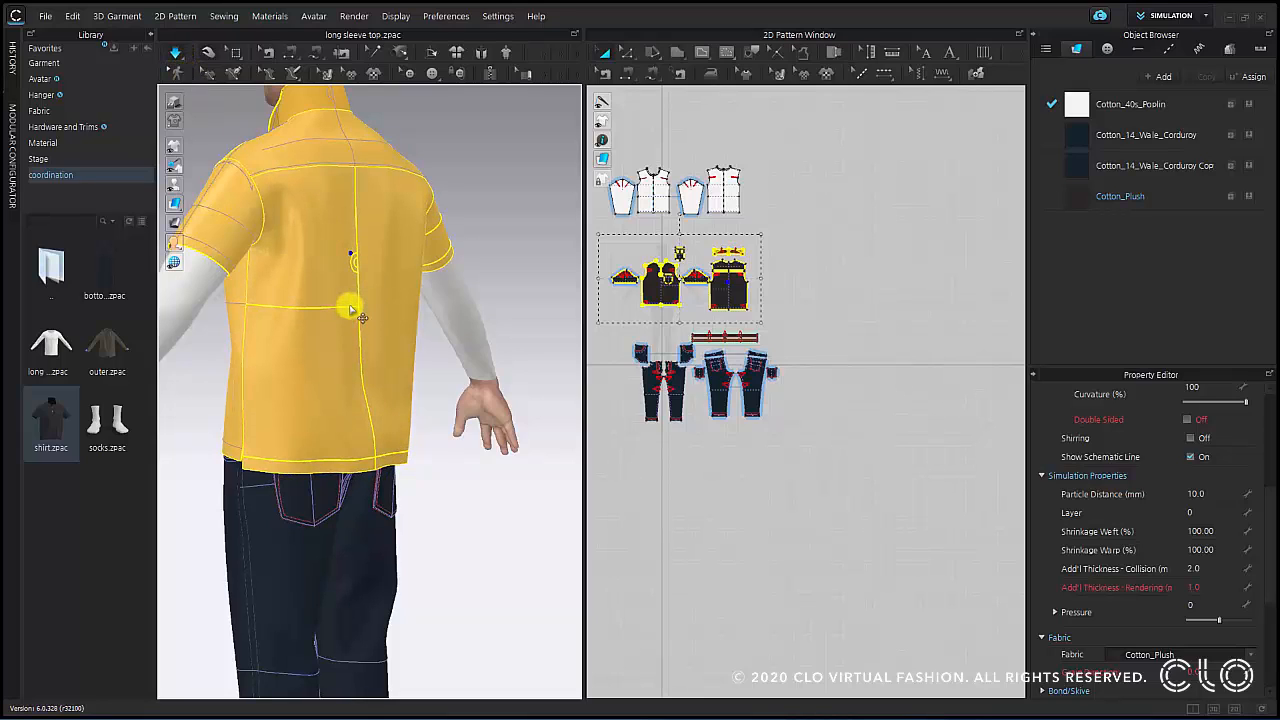
left_click_drag(359, 316, 354, 295)
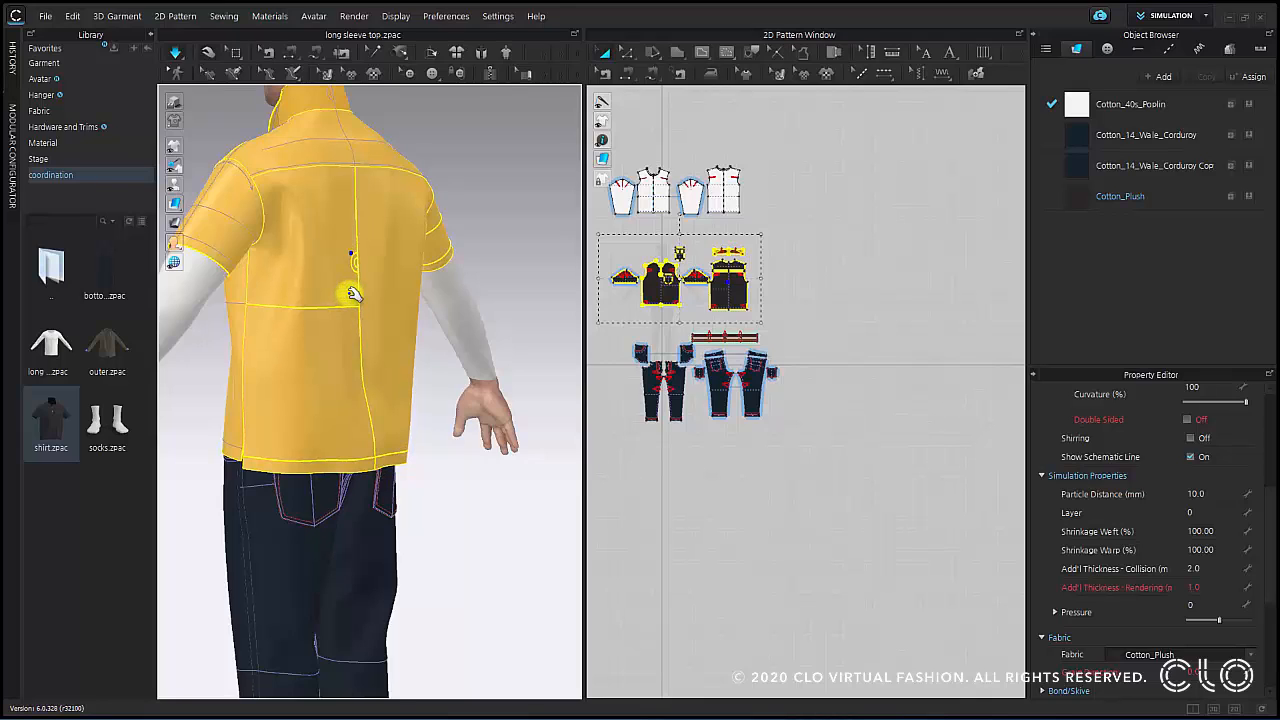
- Unstrengthen the shirt patterns, stop the simulation and deselect the shirt to view the outfit from the front
right_click(352, 293)
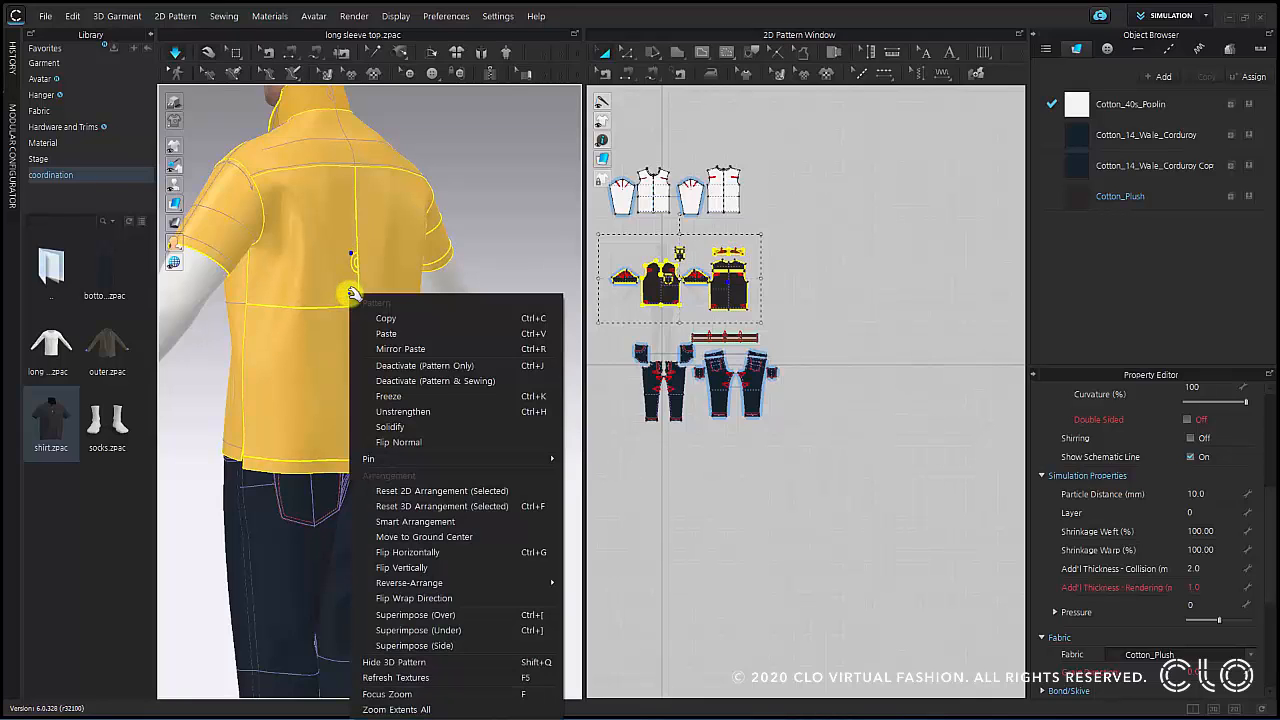
left_click(433, 412)
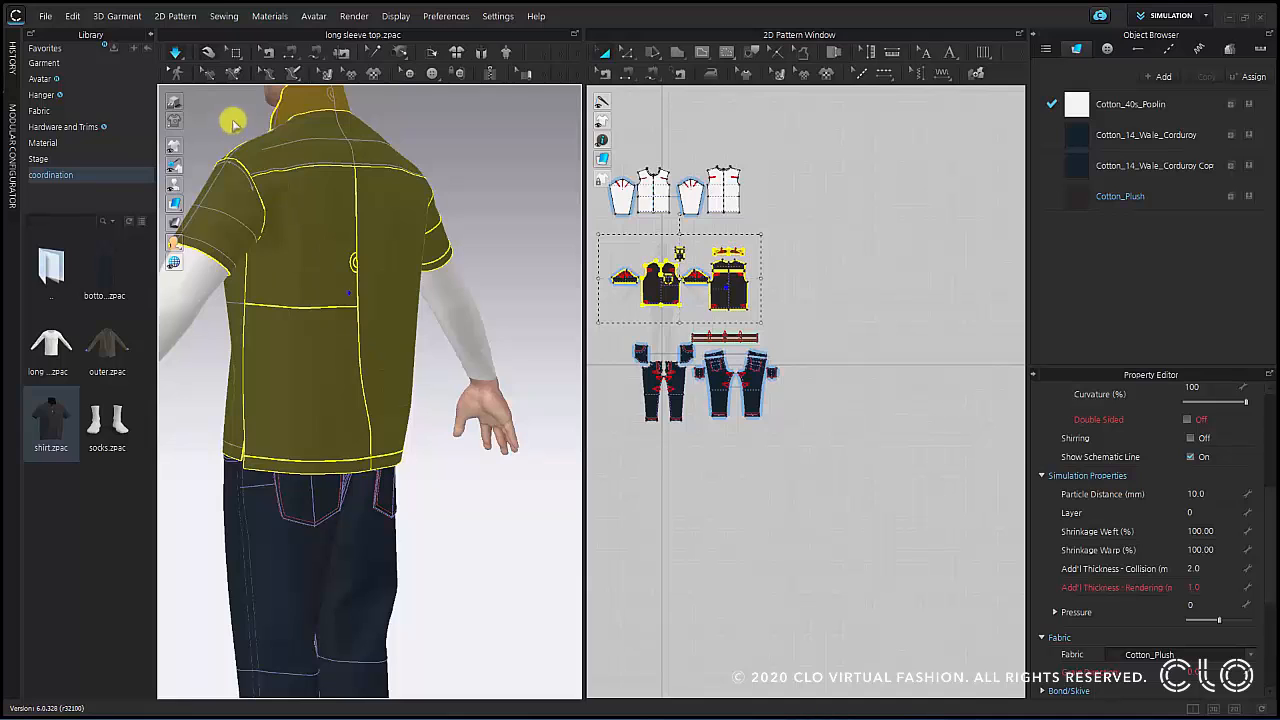
left_click(178, 52)
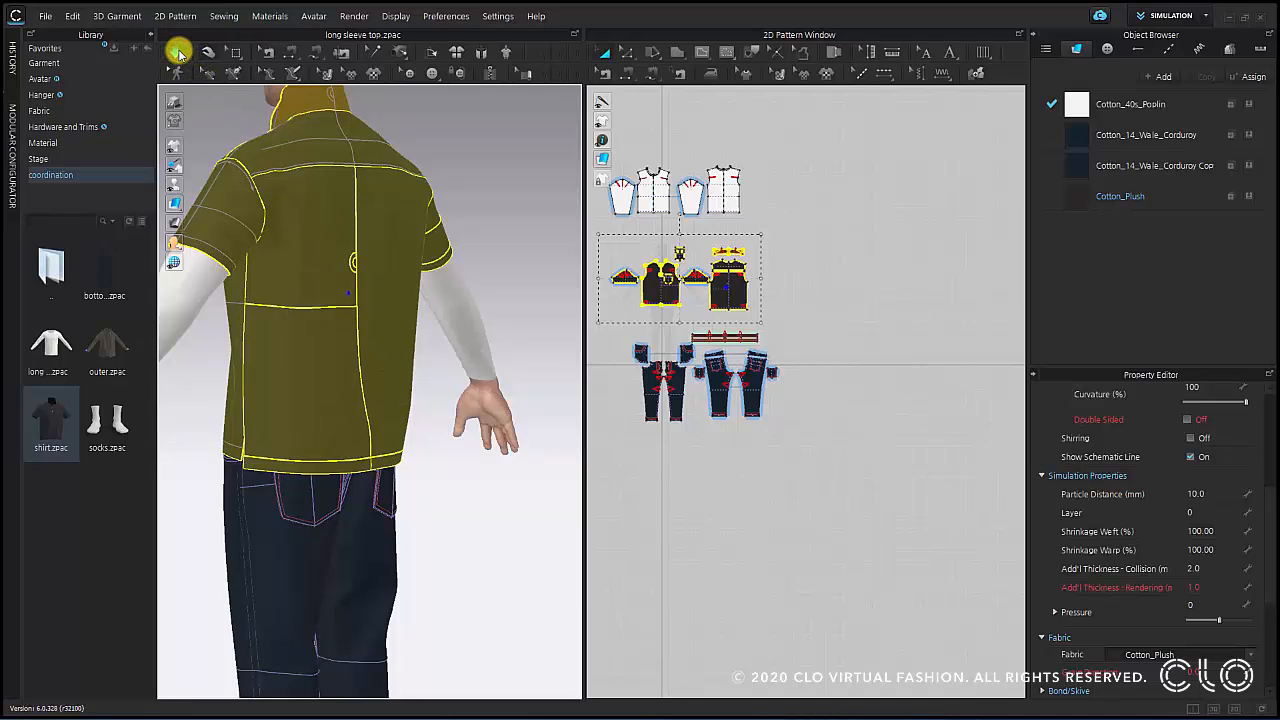
left_click(251, 298)
right_click_drag(251, 305, 455, 390)
left_click(496, 307)
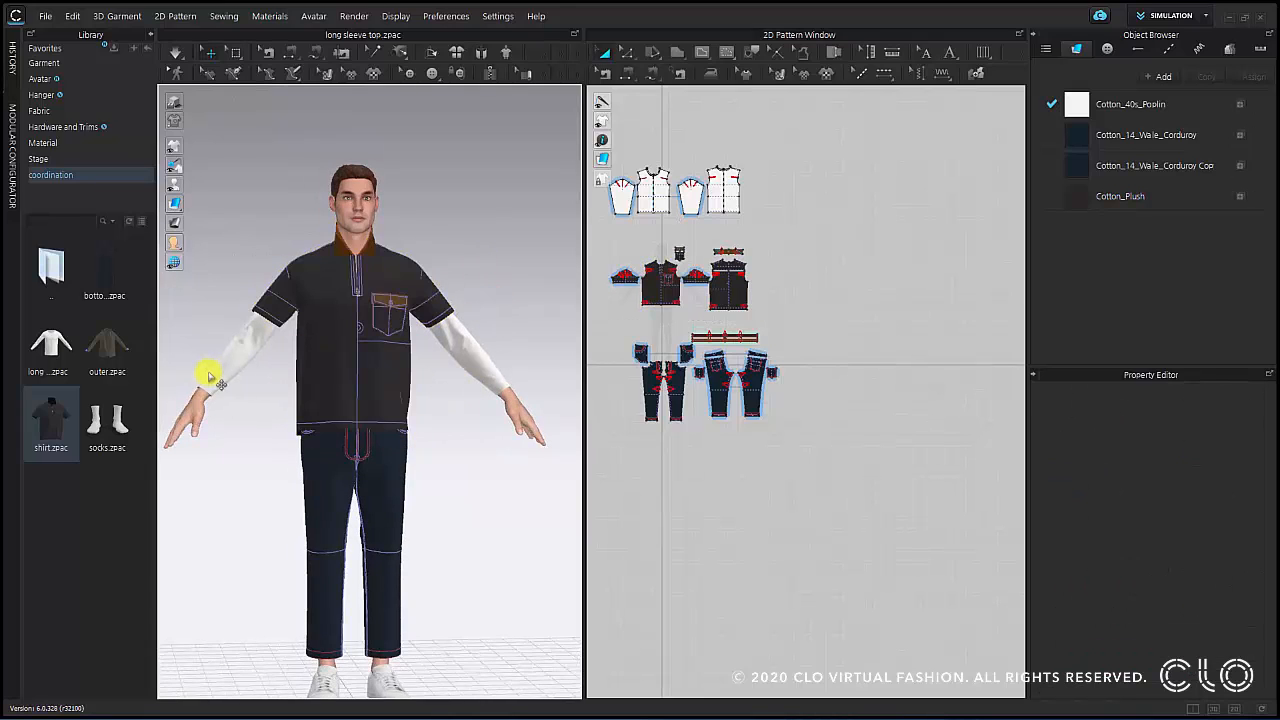
- Try adding outer.zpac to the current outfit without saving, loading its avatar pose and size file
mouse_move(116, 366)
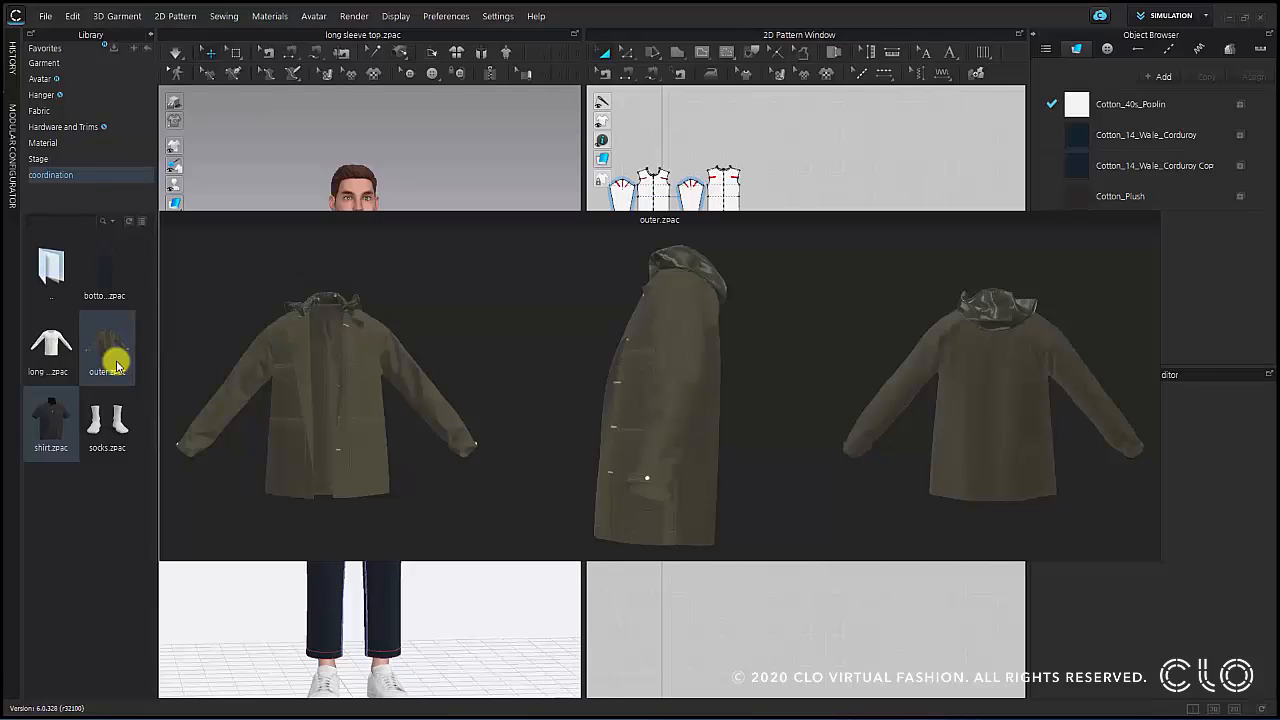
double_click(108, 358)
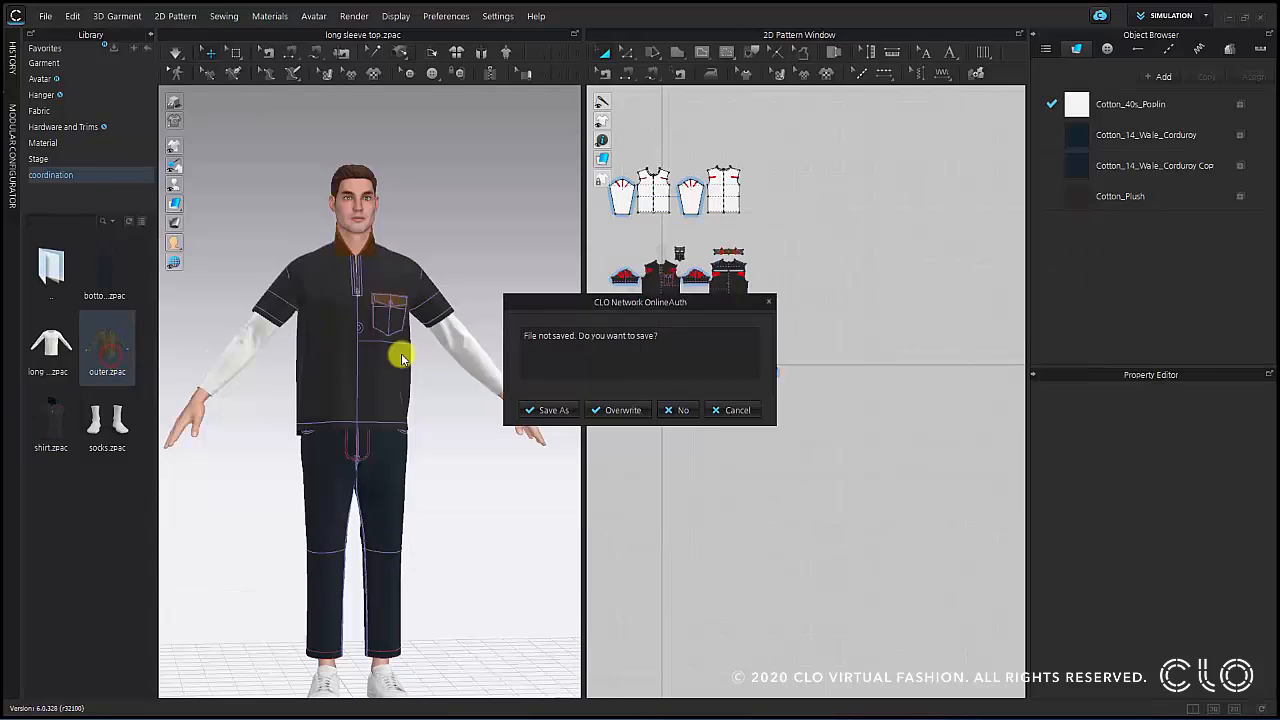
left_click(680, 401)
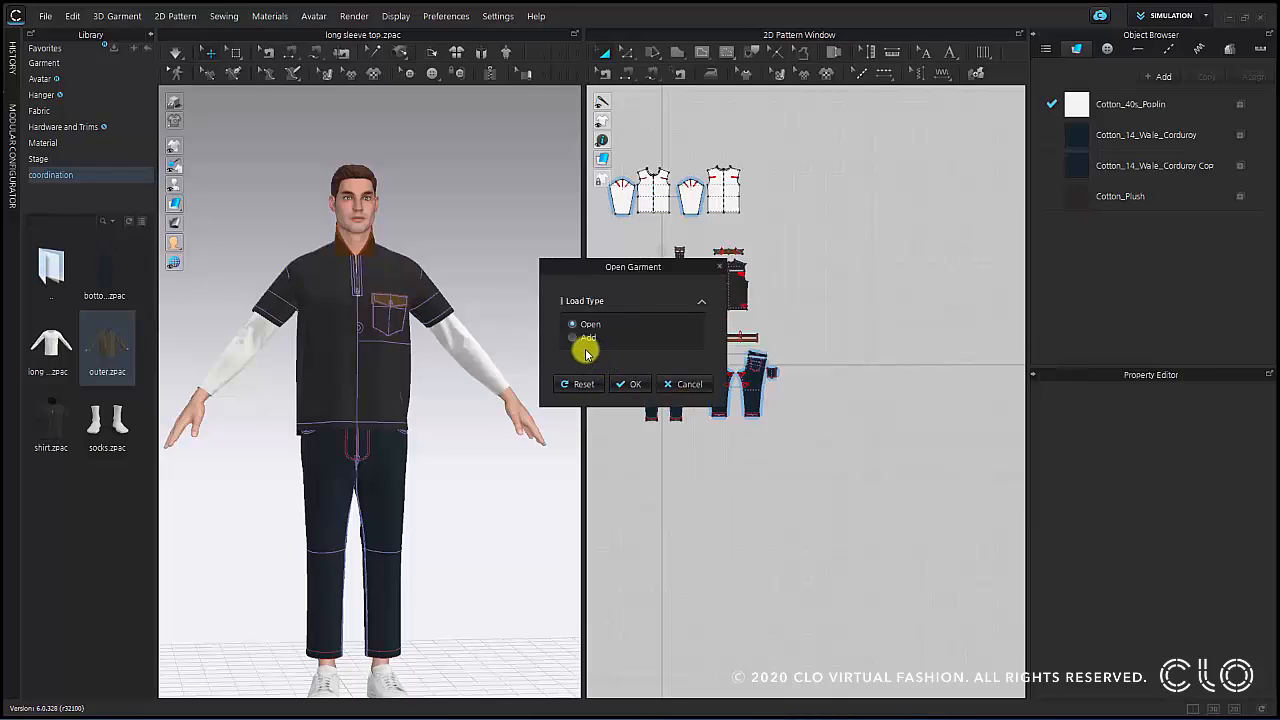
left_click(583, 343)
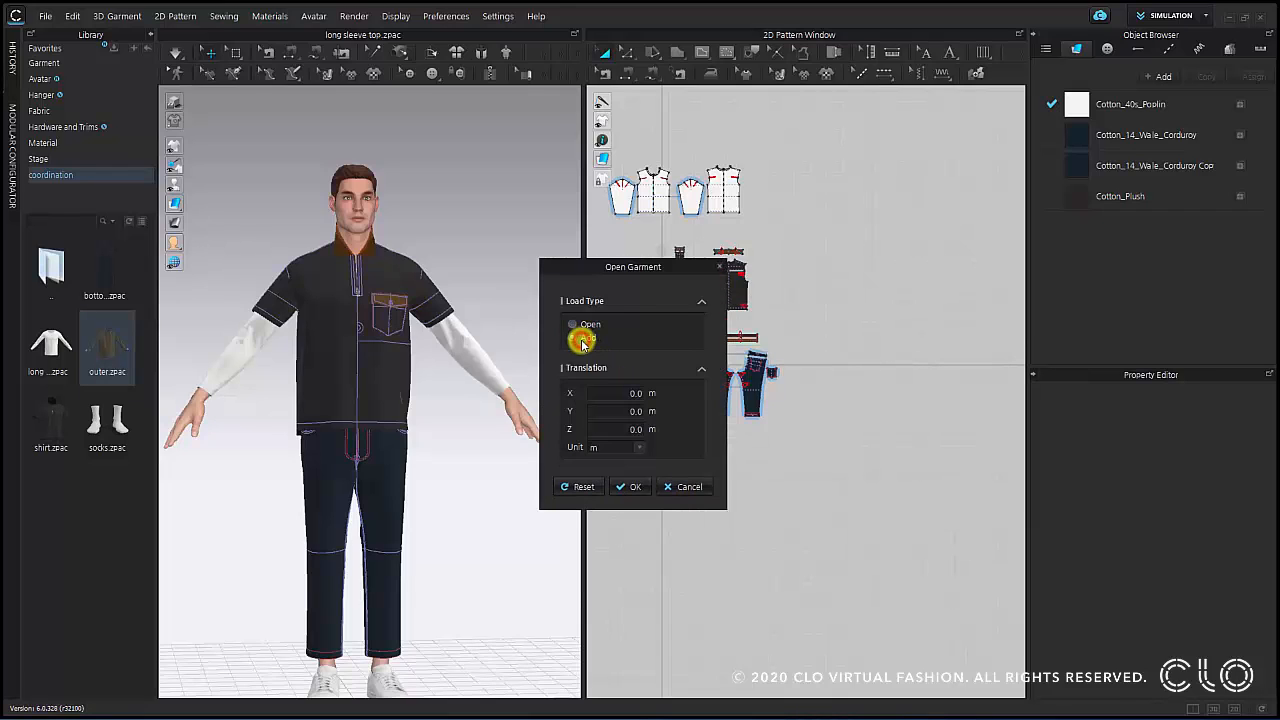
left_click(632, 482)
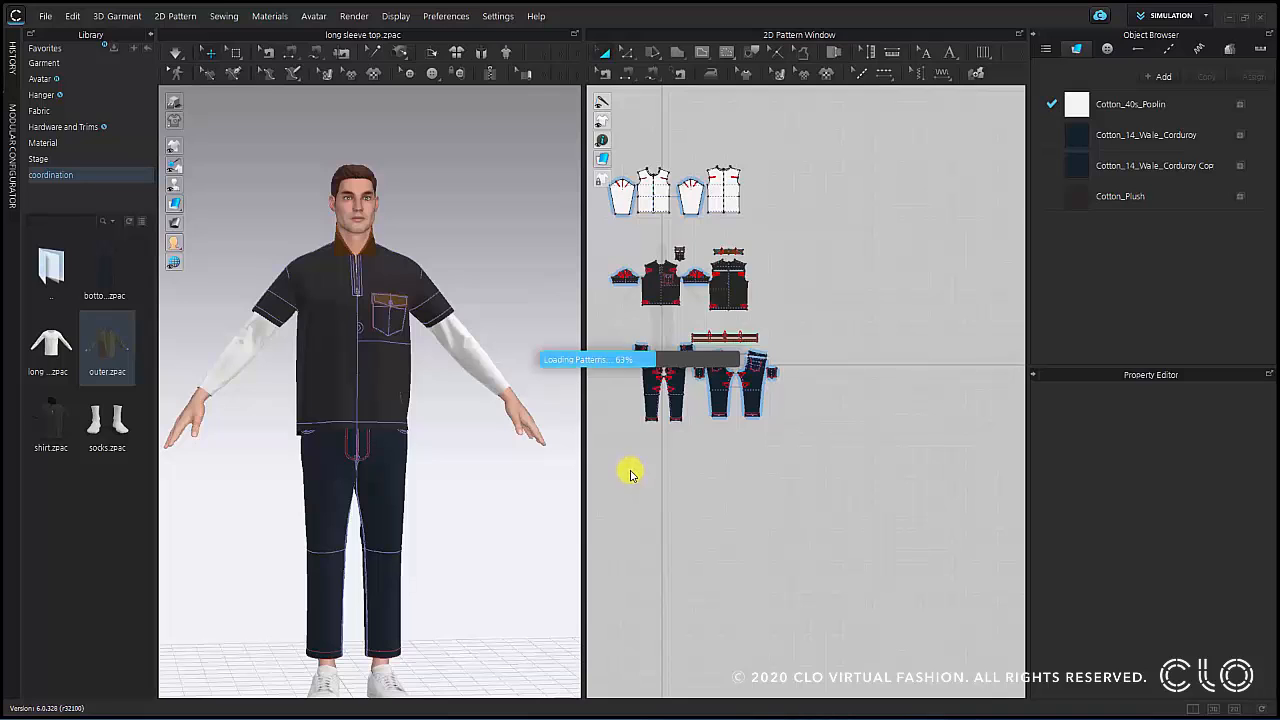
left_click(603, 371)
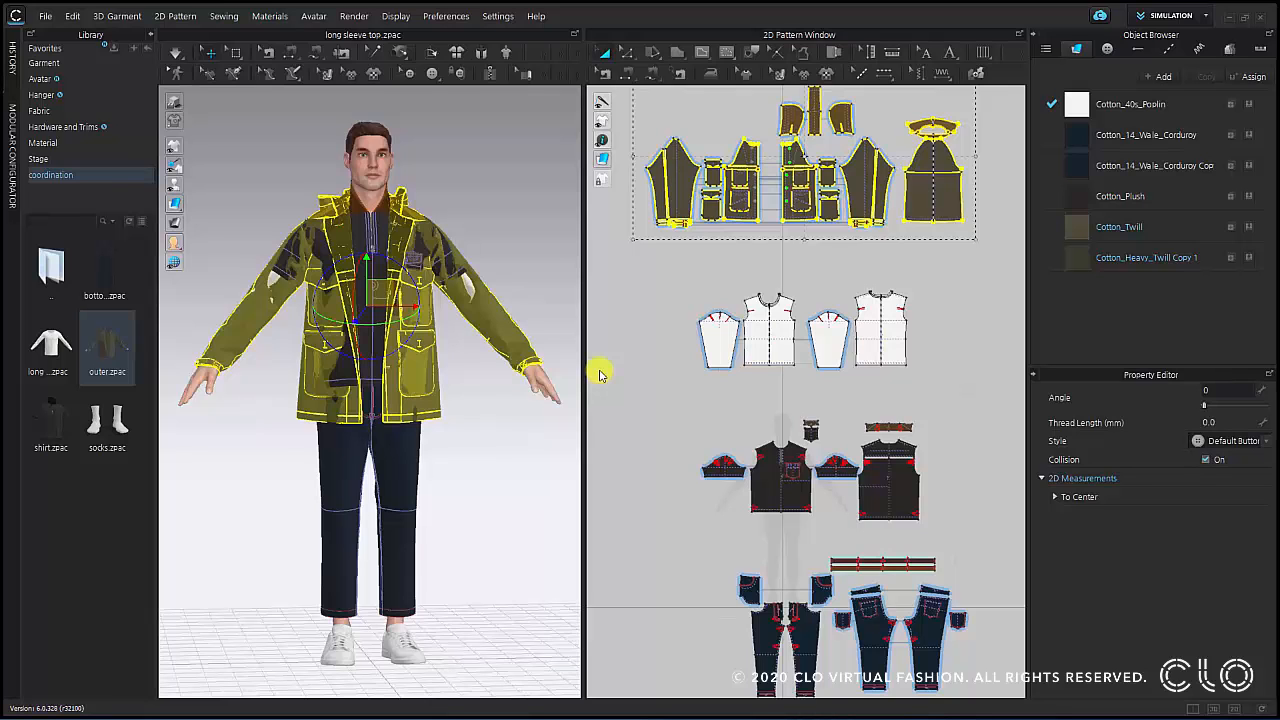
- Inspect where the shirts poke through the added jacket and delete all the jacket patterns
scroll(430, 395, "up", 3)
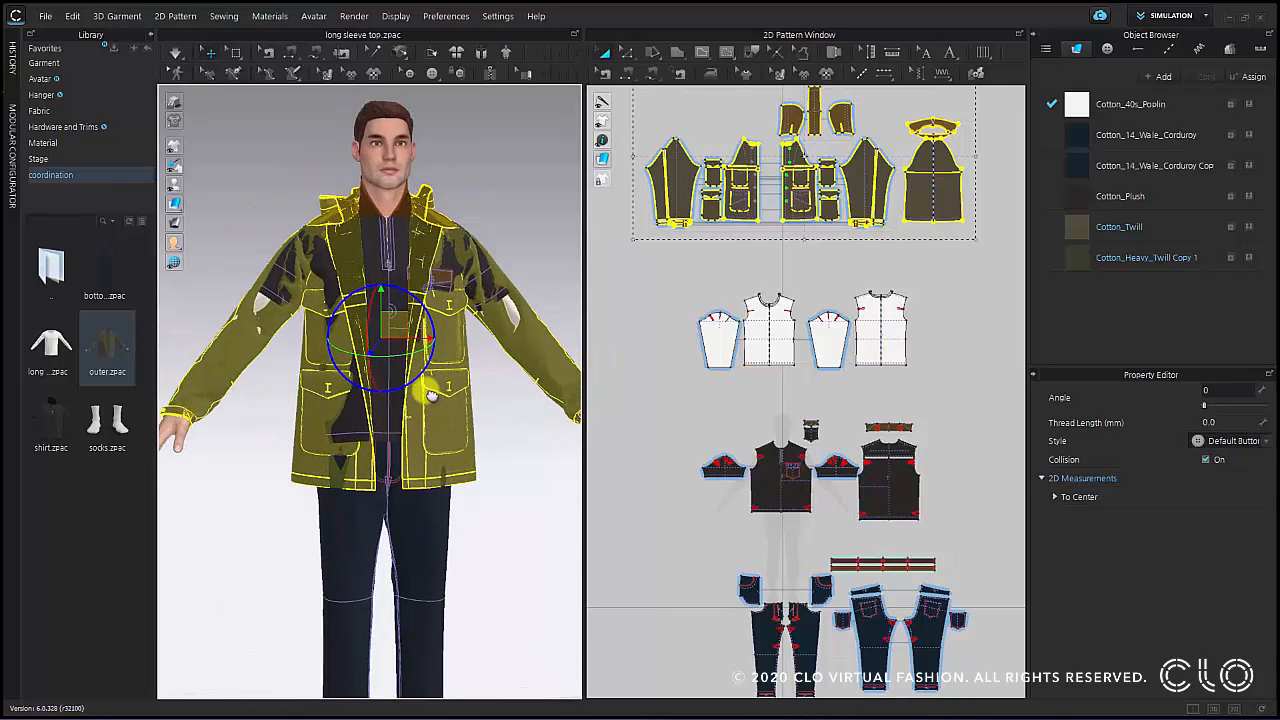
middle_click_drag(431, 395, 433, 427)
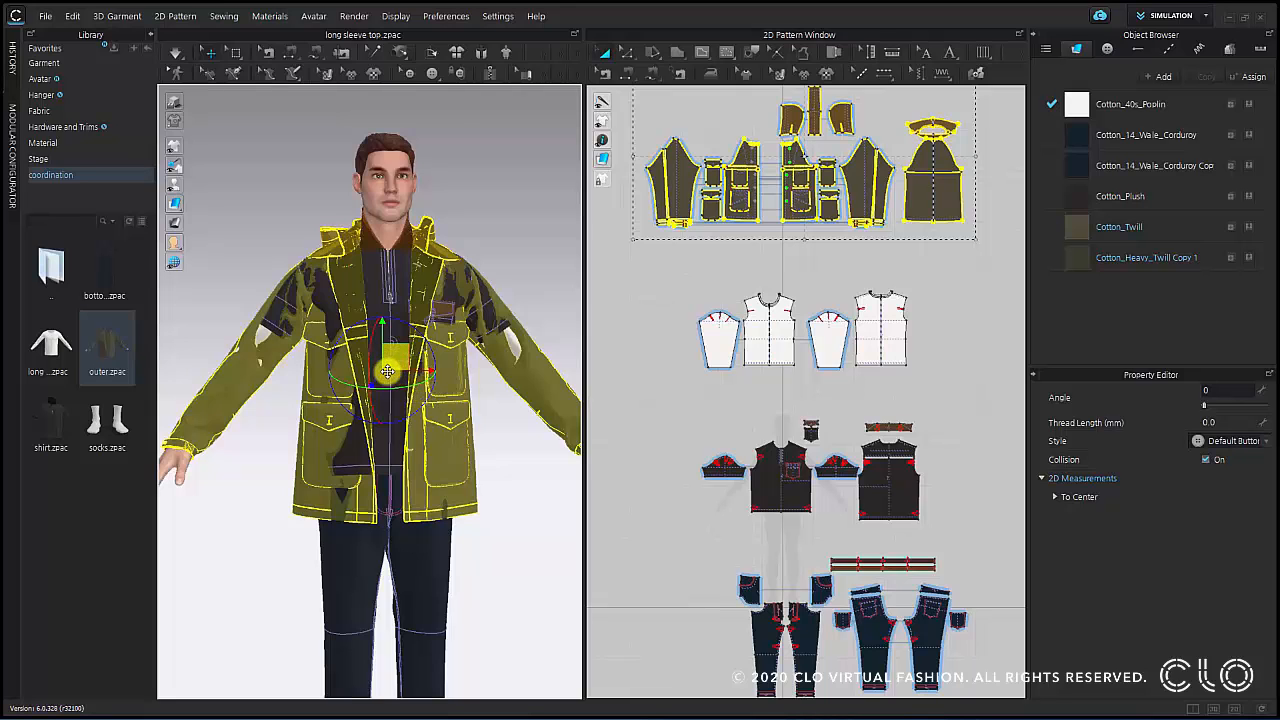
mouse_move(328, 438)
right_mouse_down()
mouse_move(611, 437)
mouse_move(513, 461)
mouse_move(300, 442)
mouse_move(619, 442)
mouse_move(495, 456)
mouse_move(306, 443)
mouse_move(319, 445)
right_mouse_up()
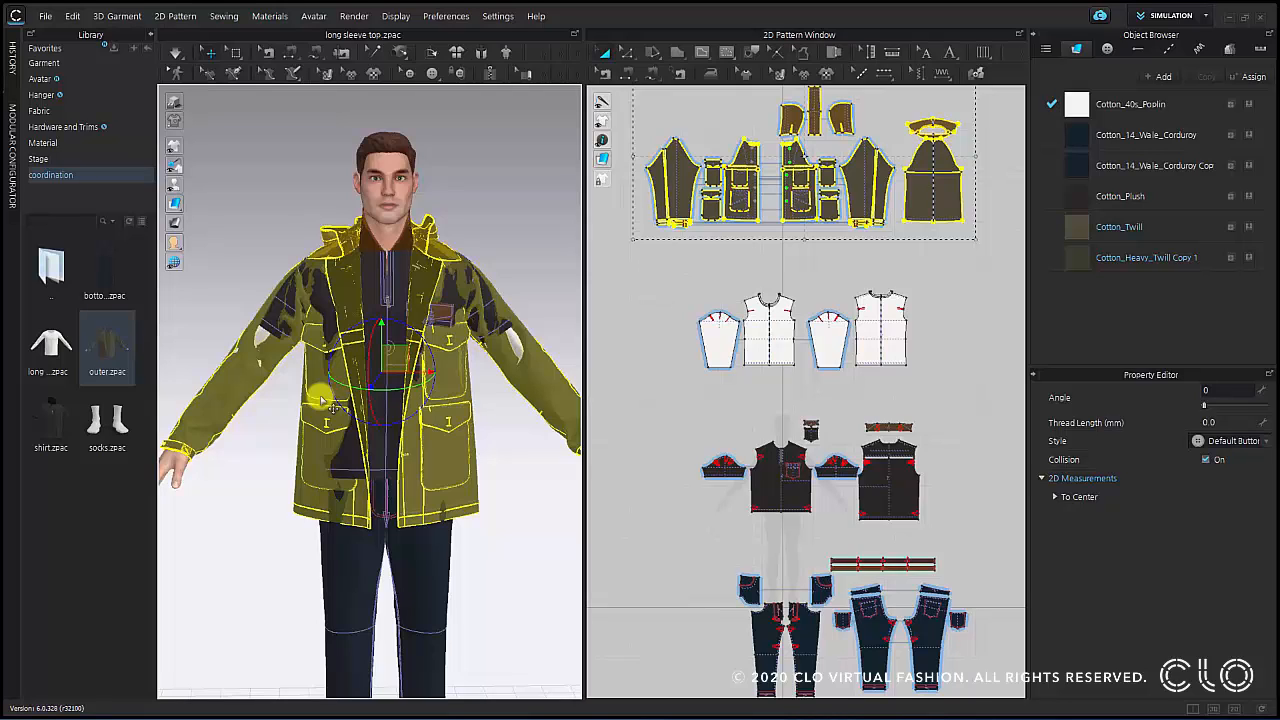
key("Delete")
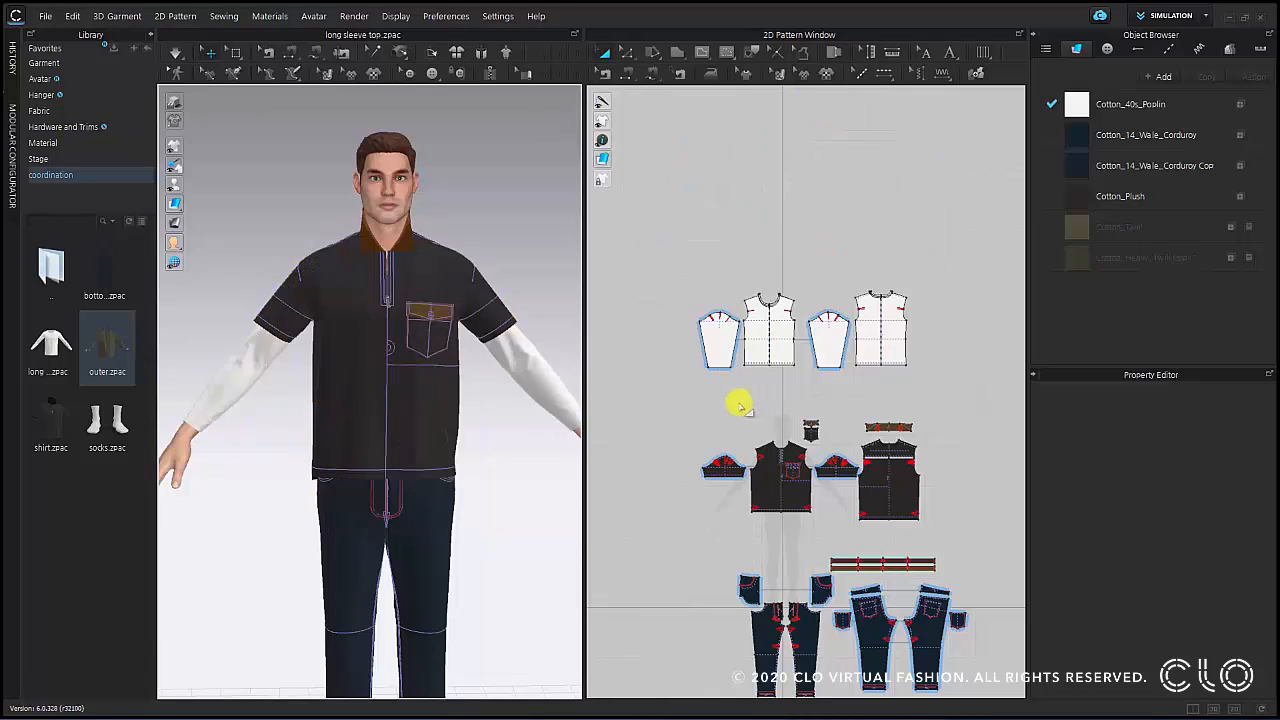
- Select all long sleeve top and shirt patterns, check their grainlines with Edit Texture, and set Shrinkage Weft to 90%
scroll(737, 403, "down", 3)
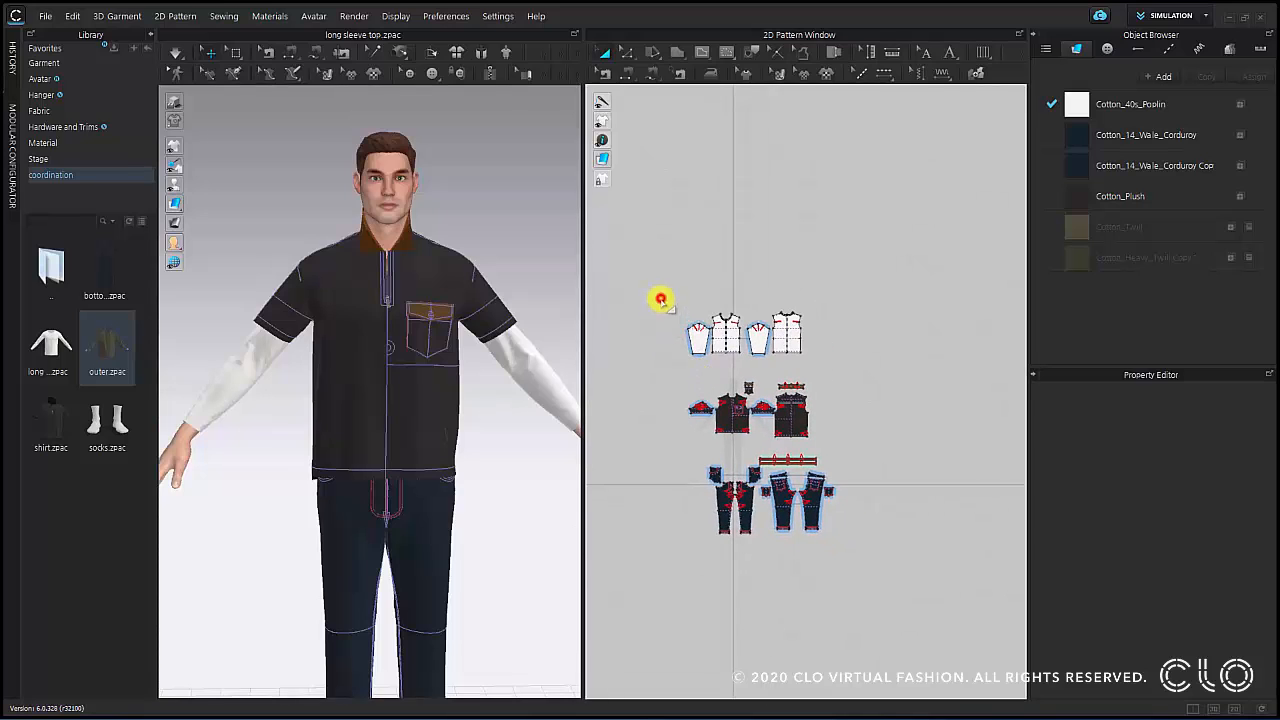
left_click_drag(661, 299, 843, 451)
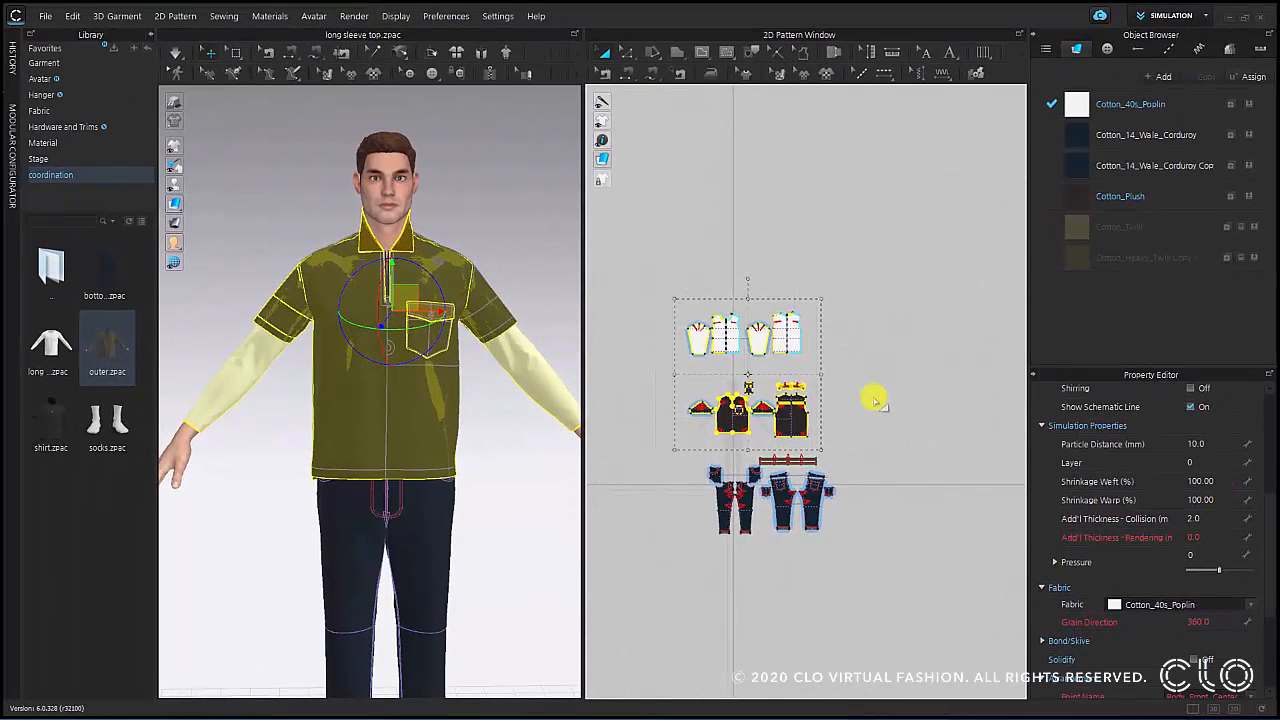
scroll(740, 370, "up", 4)
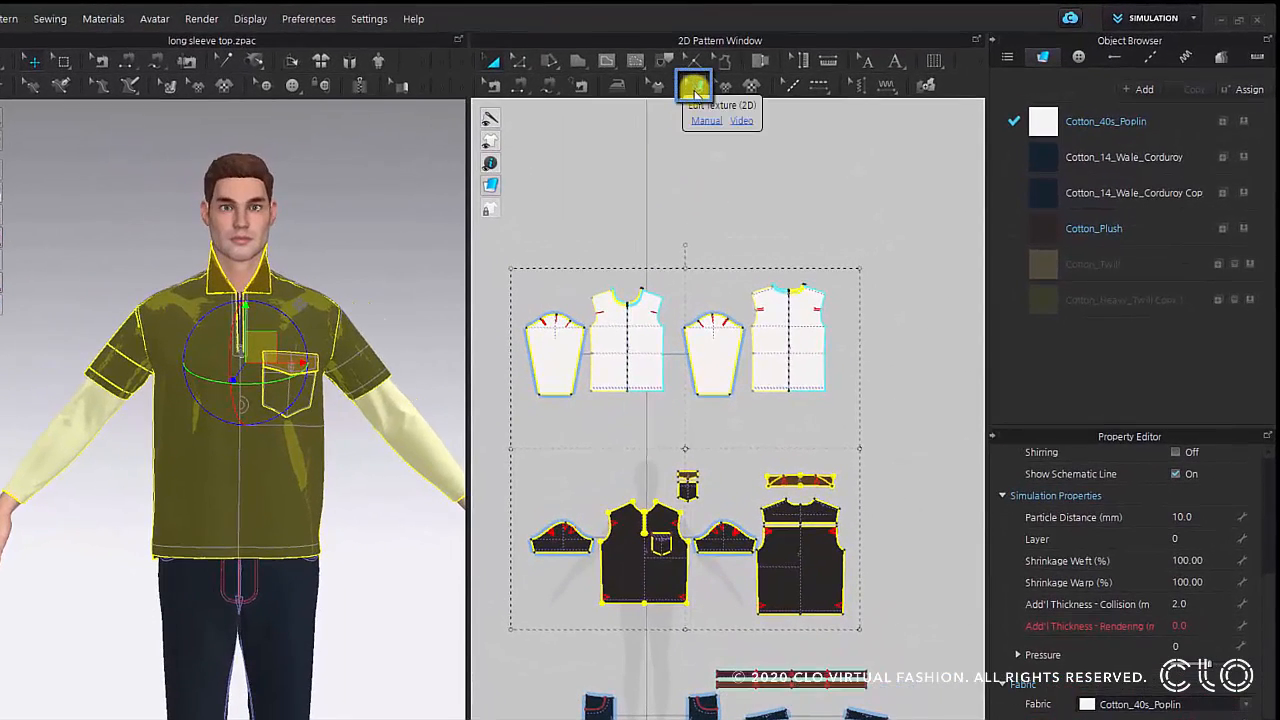
left_click(694, 88)
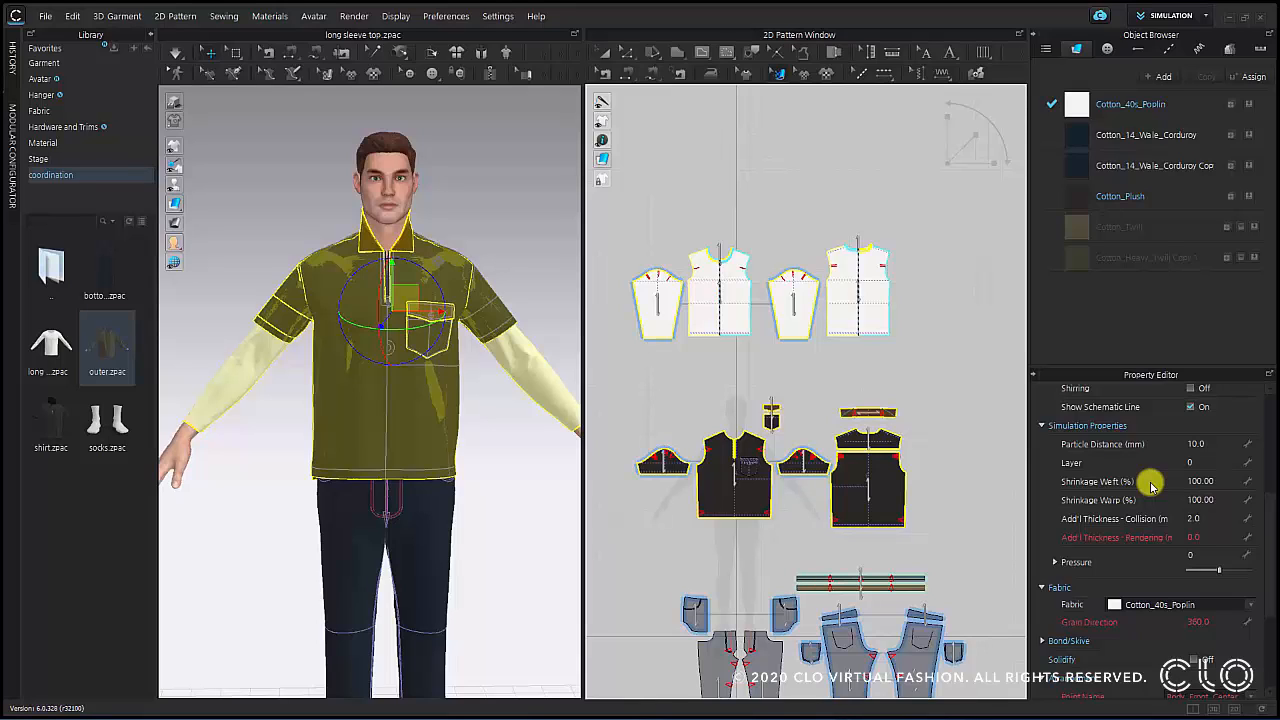
left_click(1218, 482)
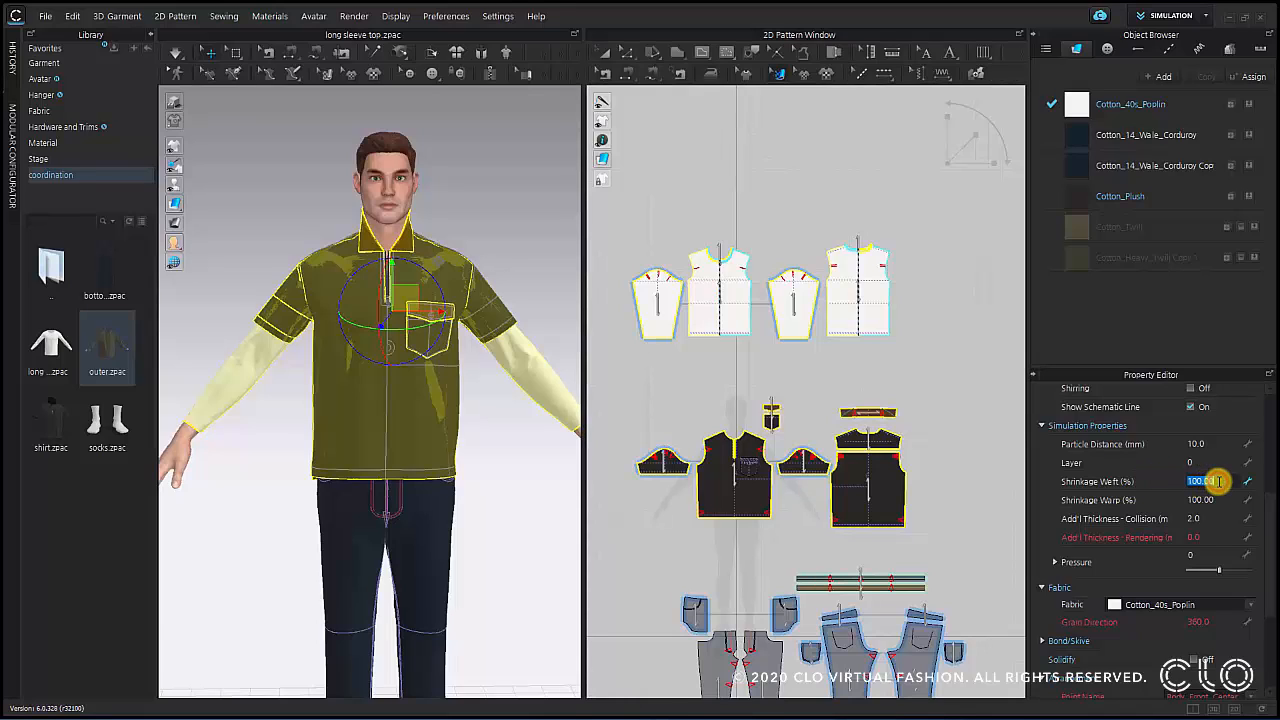
type("90")
key("Return")
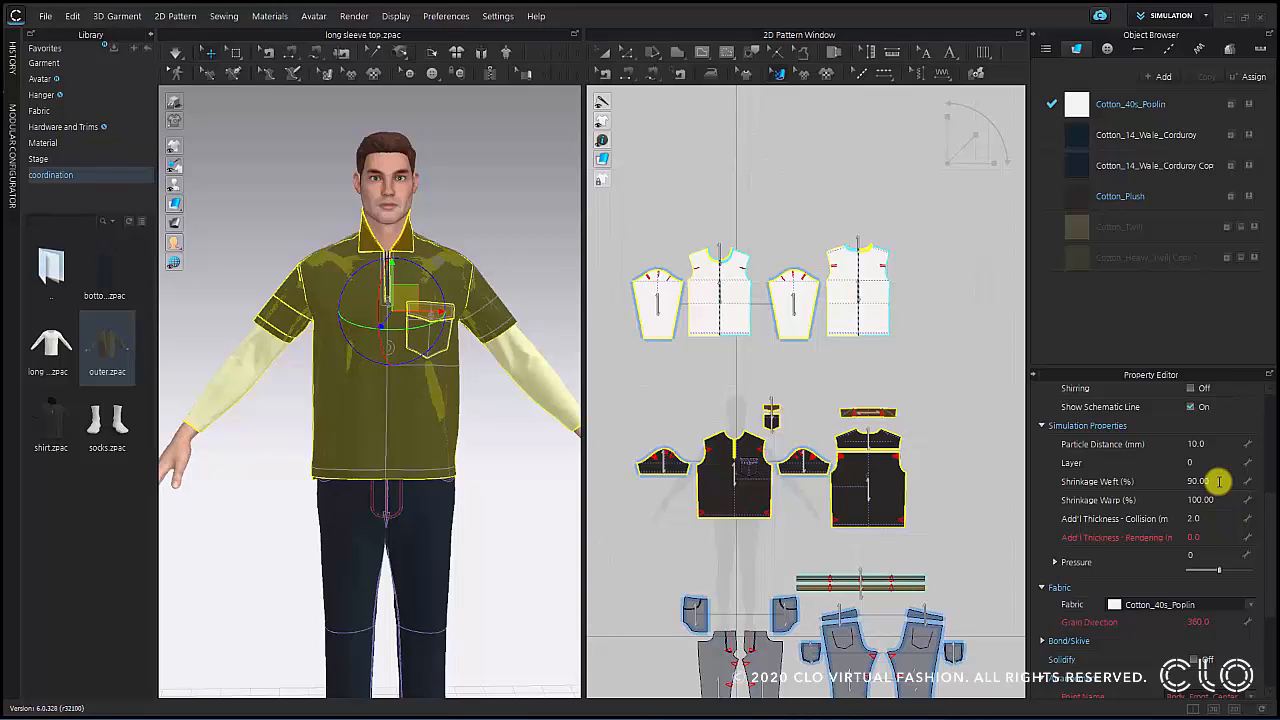
- Simulate the long sleeve top and shirt with the reduced weft shrinkage, and stop the simulation
left_click(178, 61)
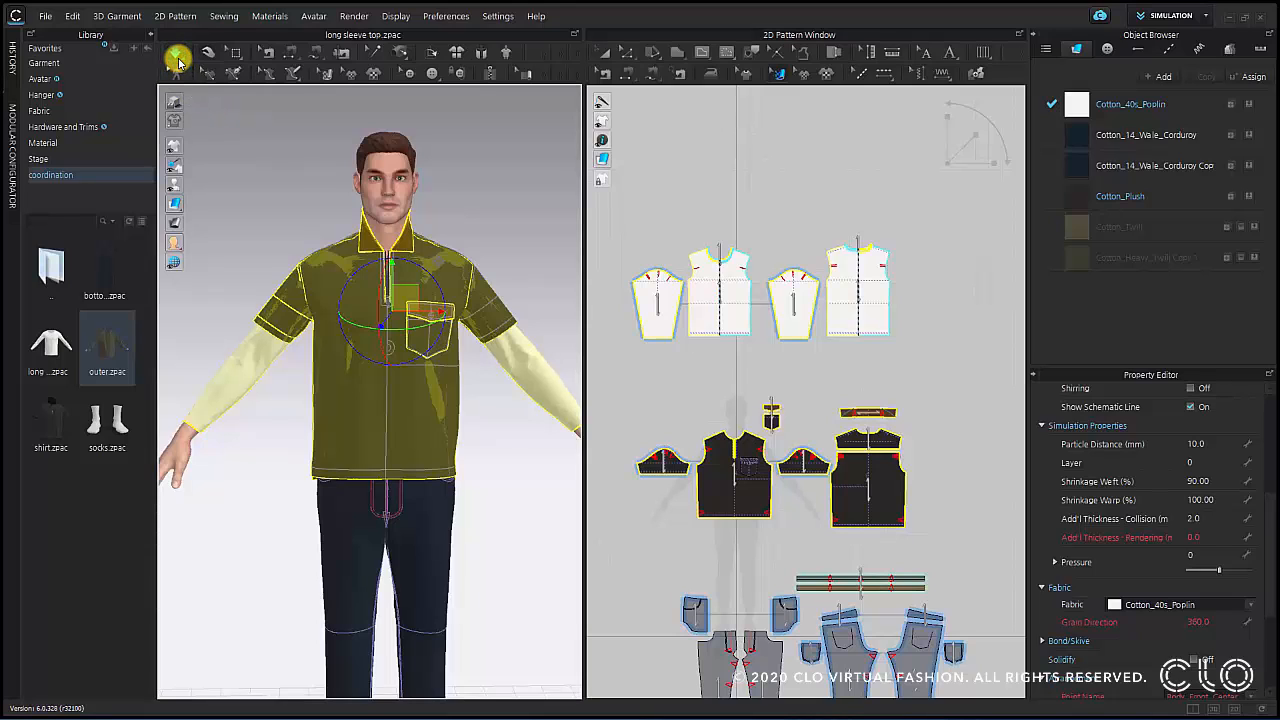
left_click(178, 61)
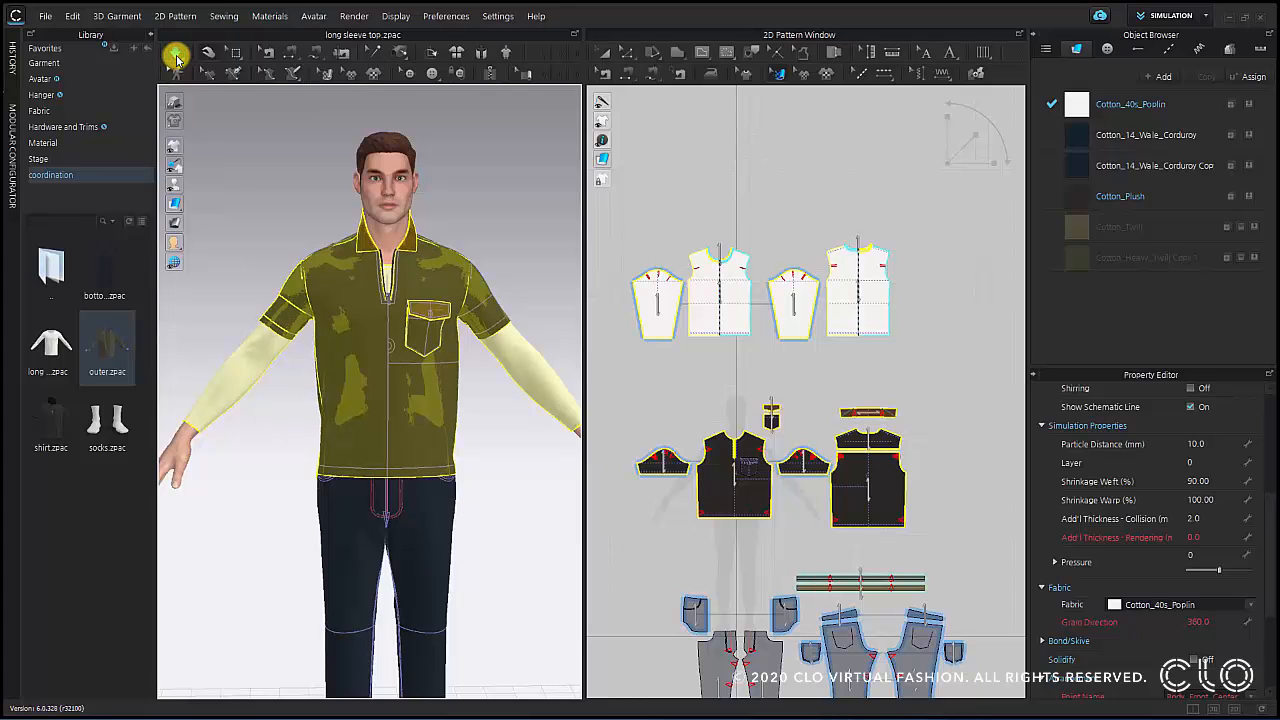
left_click(176, 58)
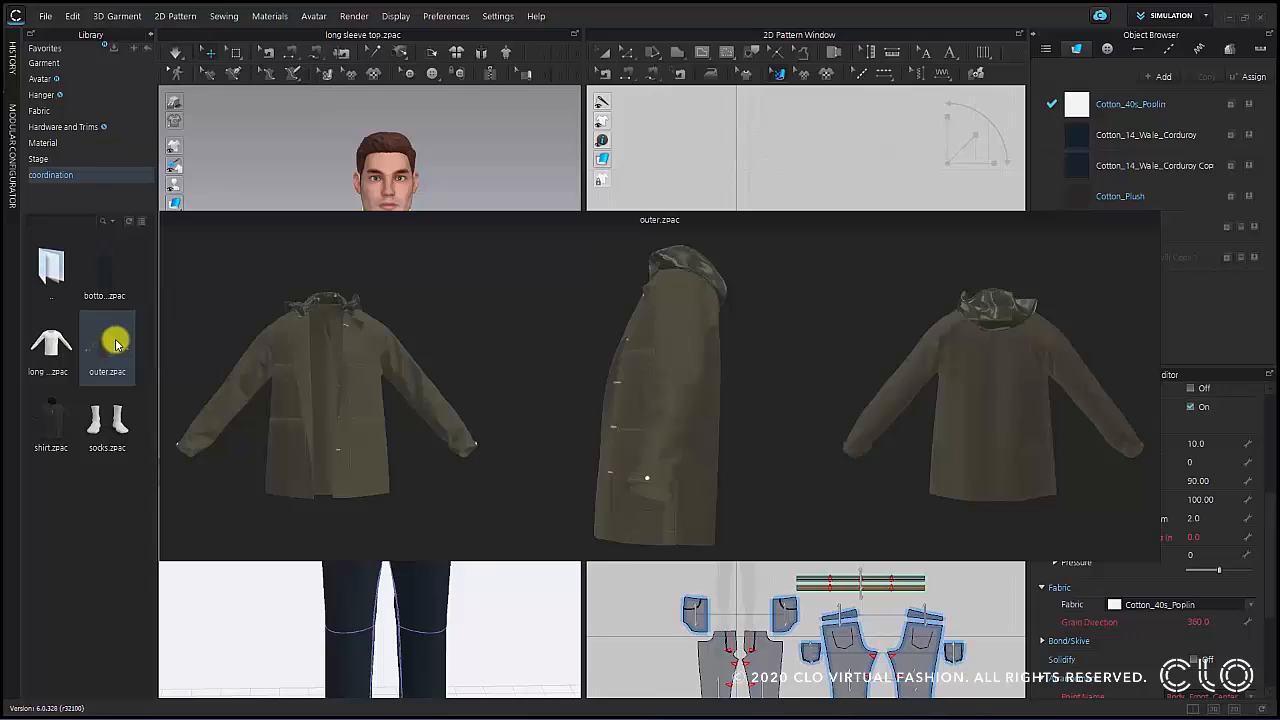
- Add outer.zpac to the outfit using the Add load type without saving, and load its avatar pose and size
double_click(115, 343)
left_click(678, 406)
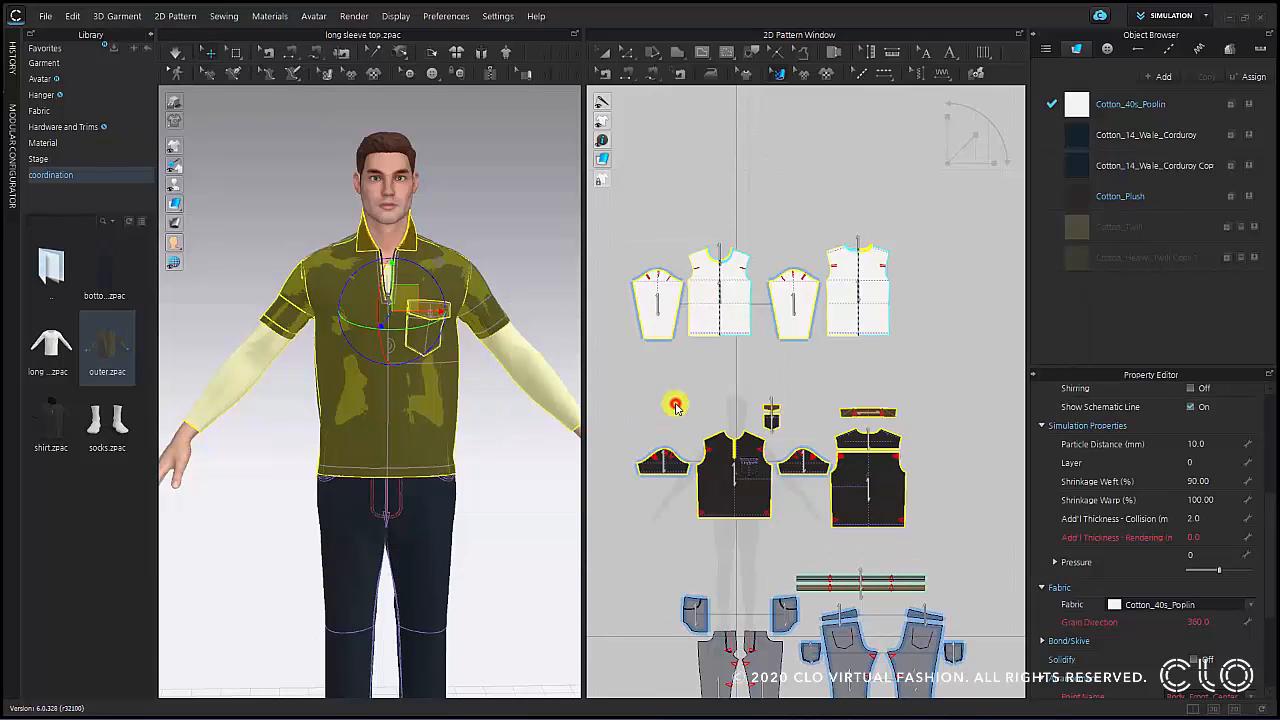
left_click(582, 340)
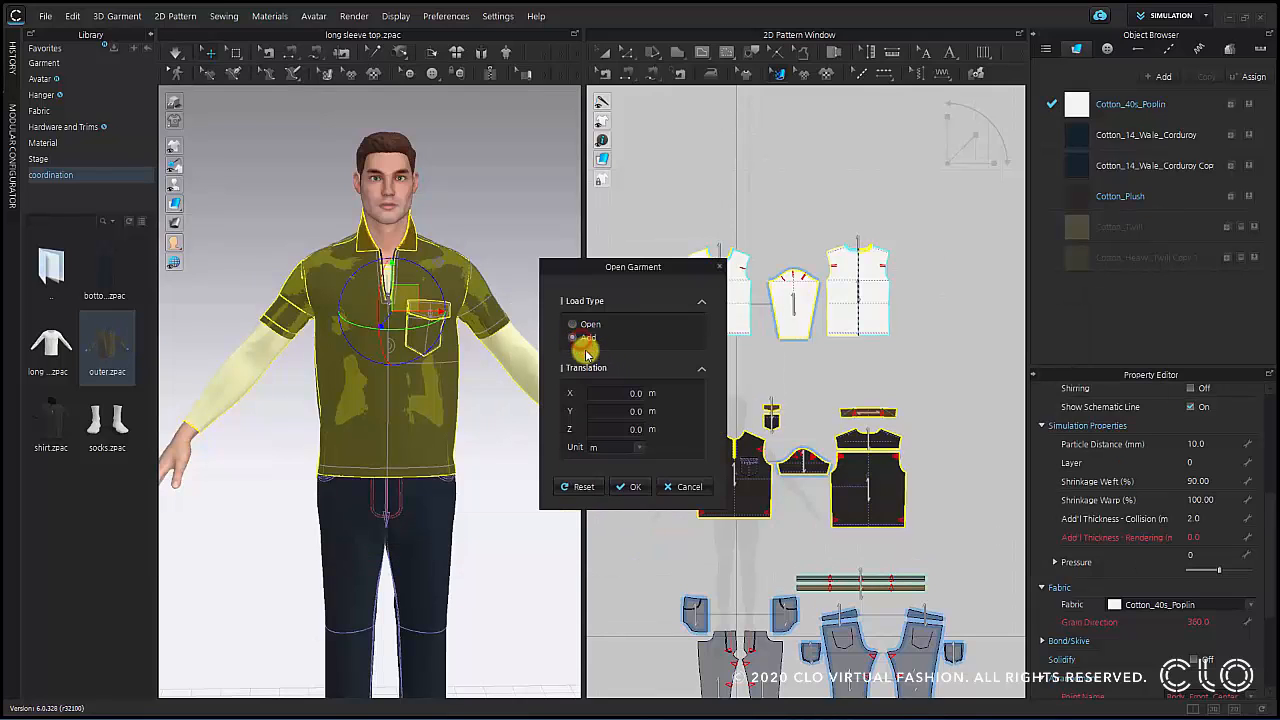
left_click(630, 485)
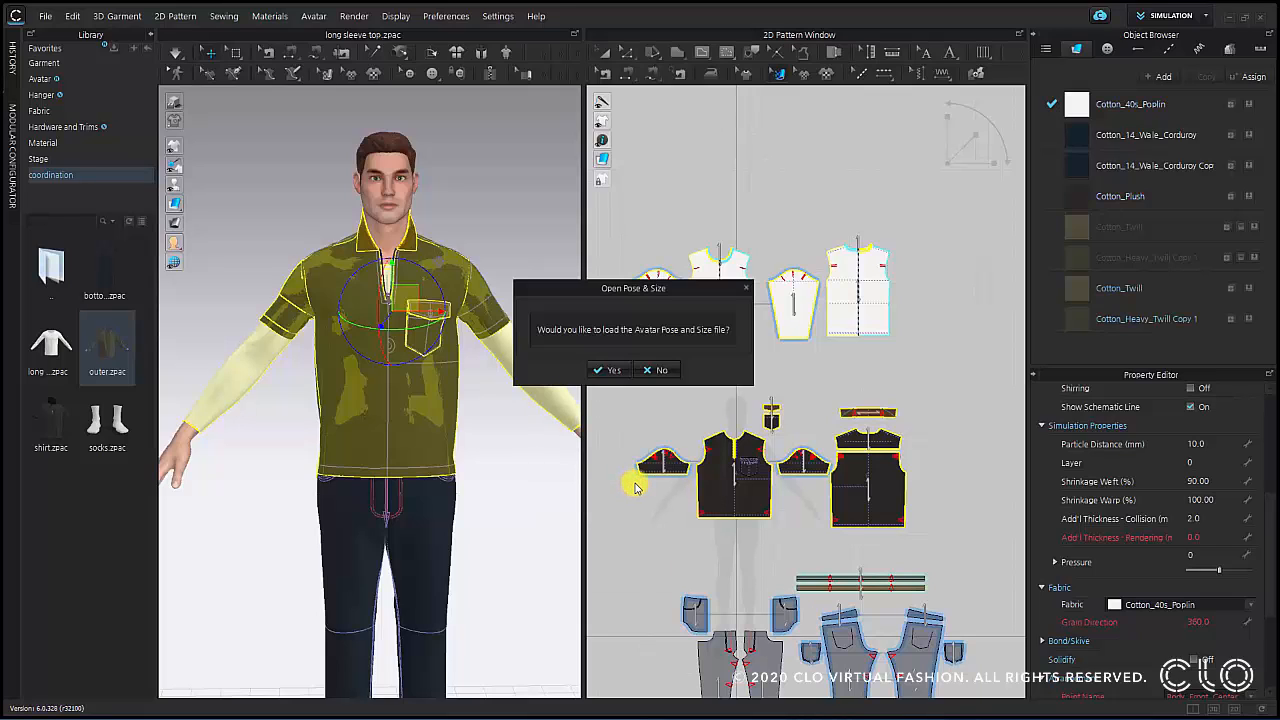
left_click(619, 372)
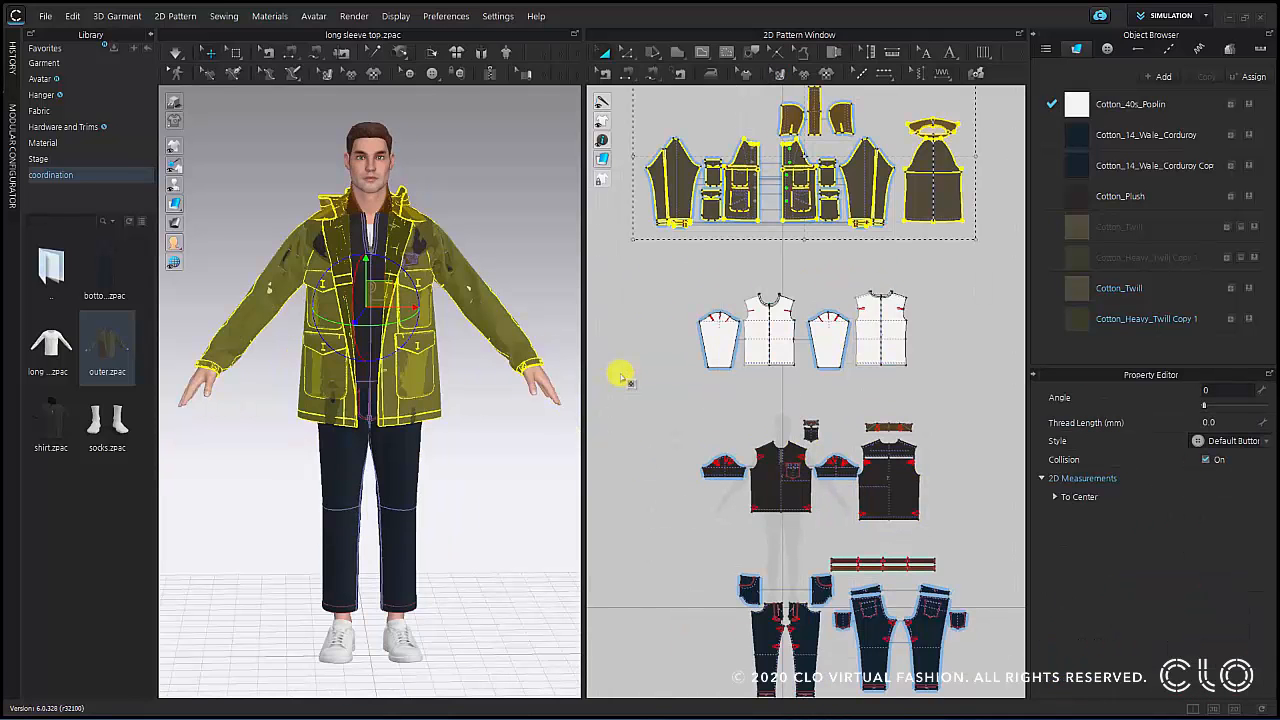
- Select all the jacket patterns and set their layer to 1
scroll(690, 337, "down", 3)
left_click(681, 377)
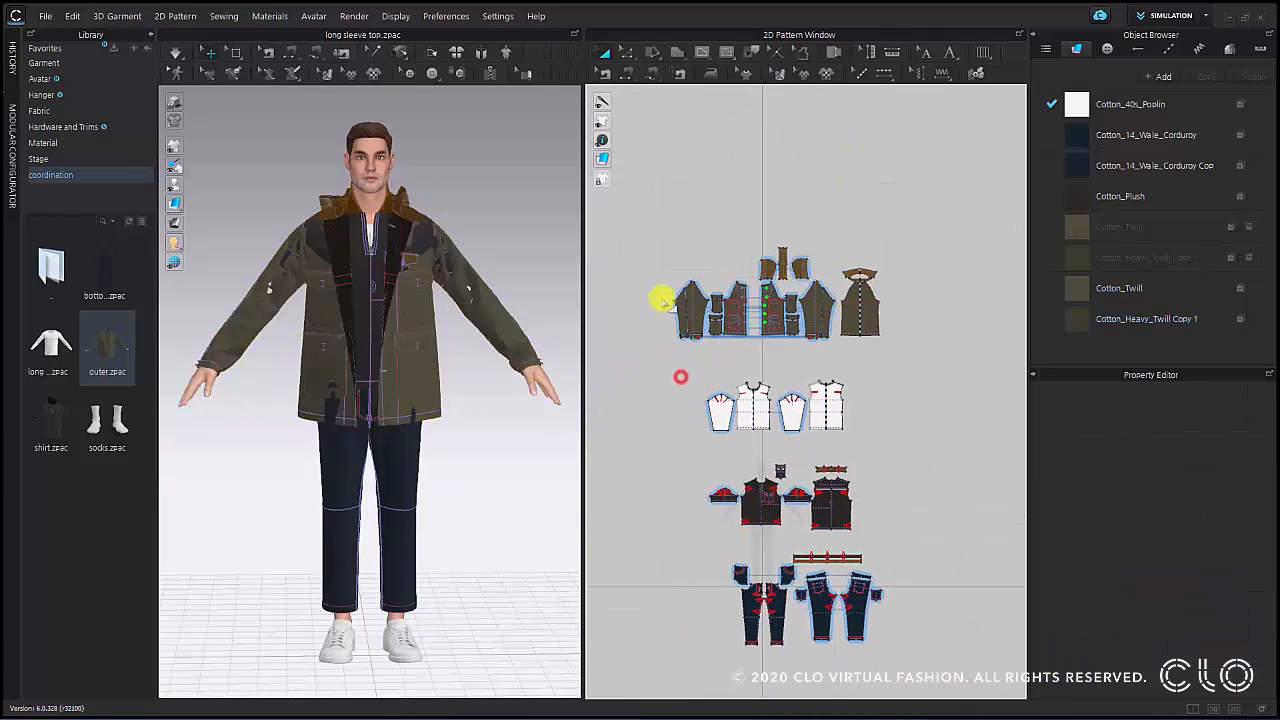
left_click_drag(649, 217, 915, 362)
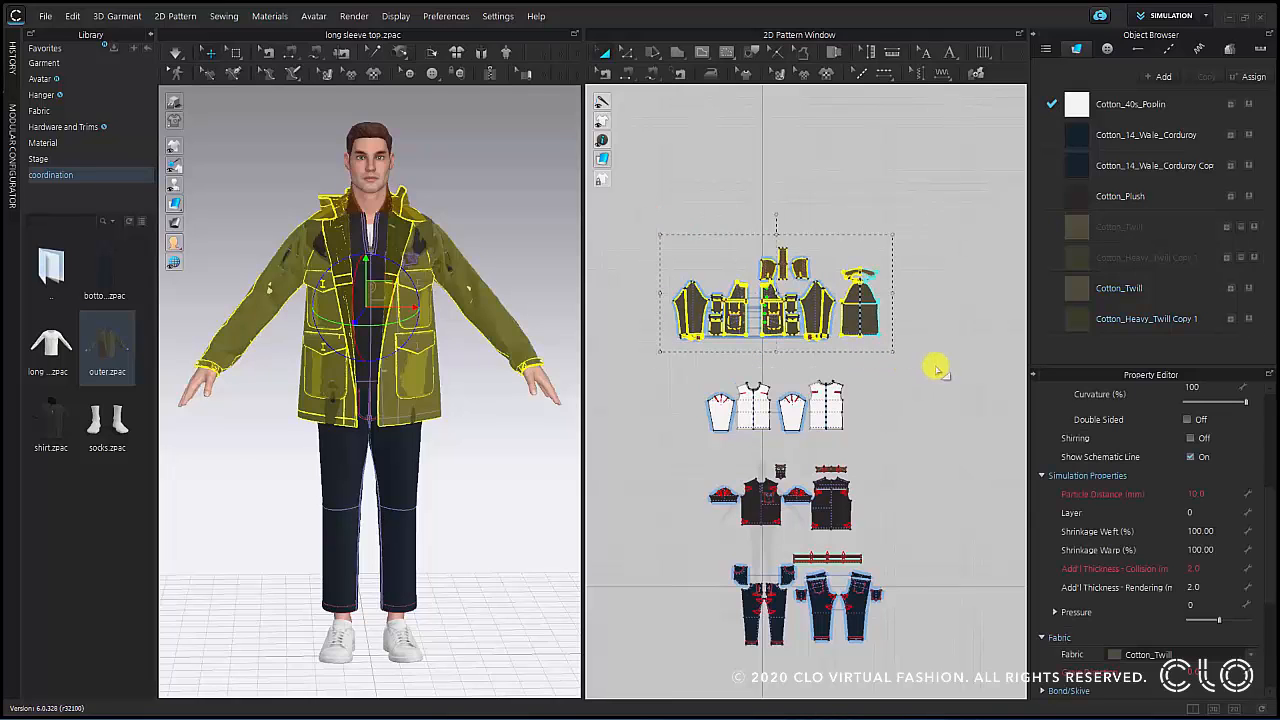
left_click(1195, 510)
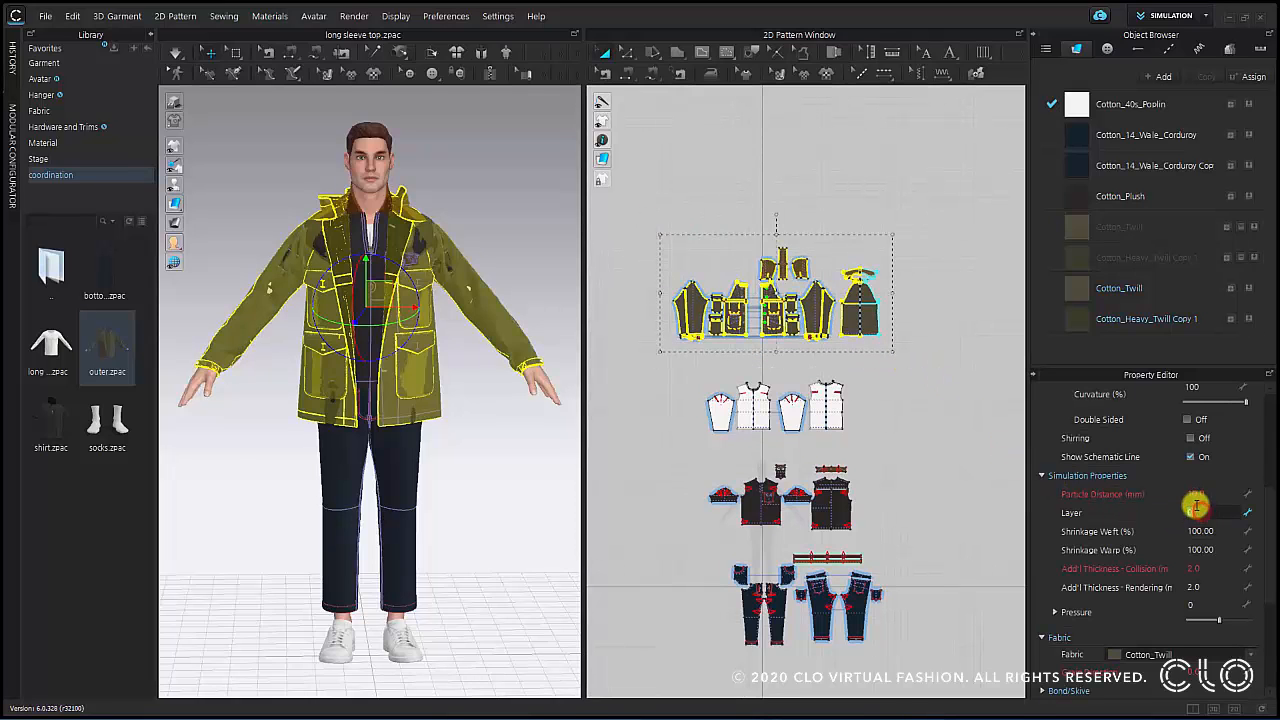
type("1")
key("Return")
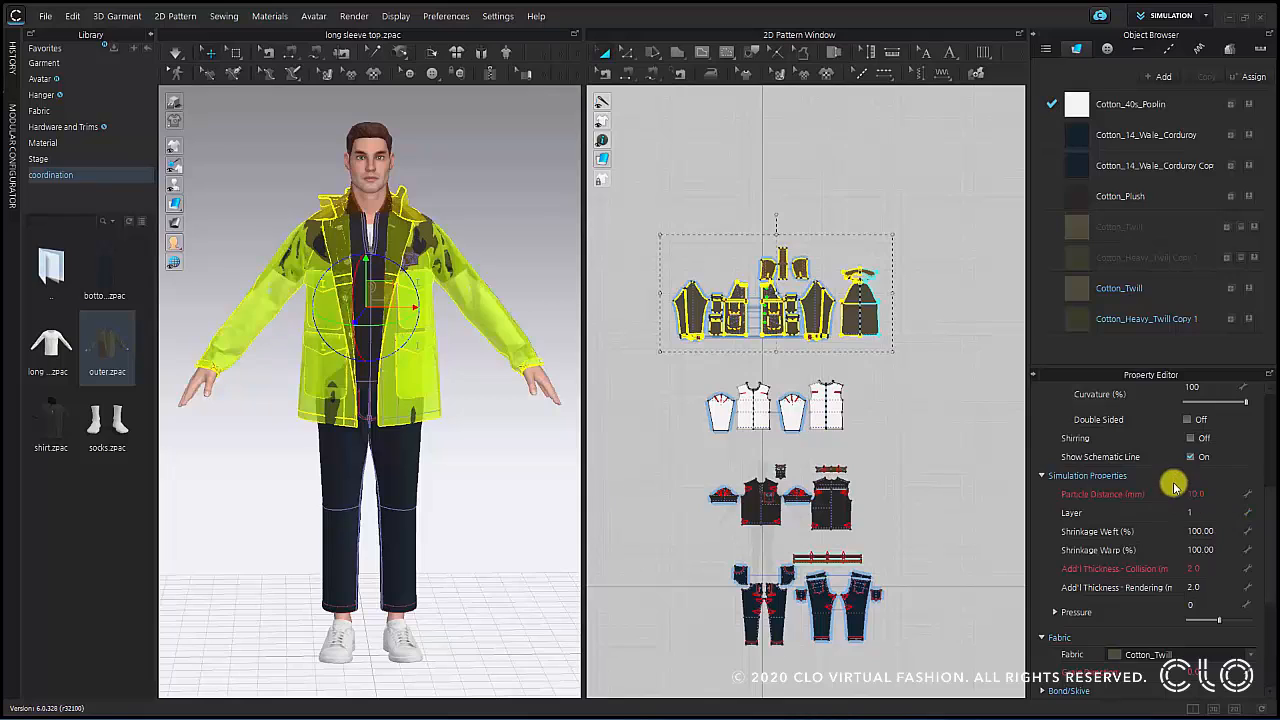
- Simulate the layered jacket so it drapes over the shirt
right_click_drag(470, 416, 412, 318)
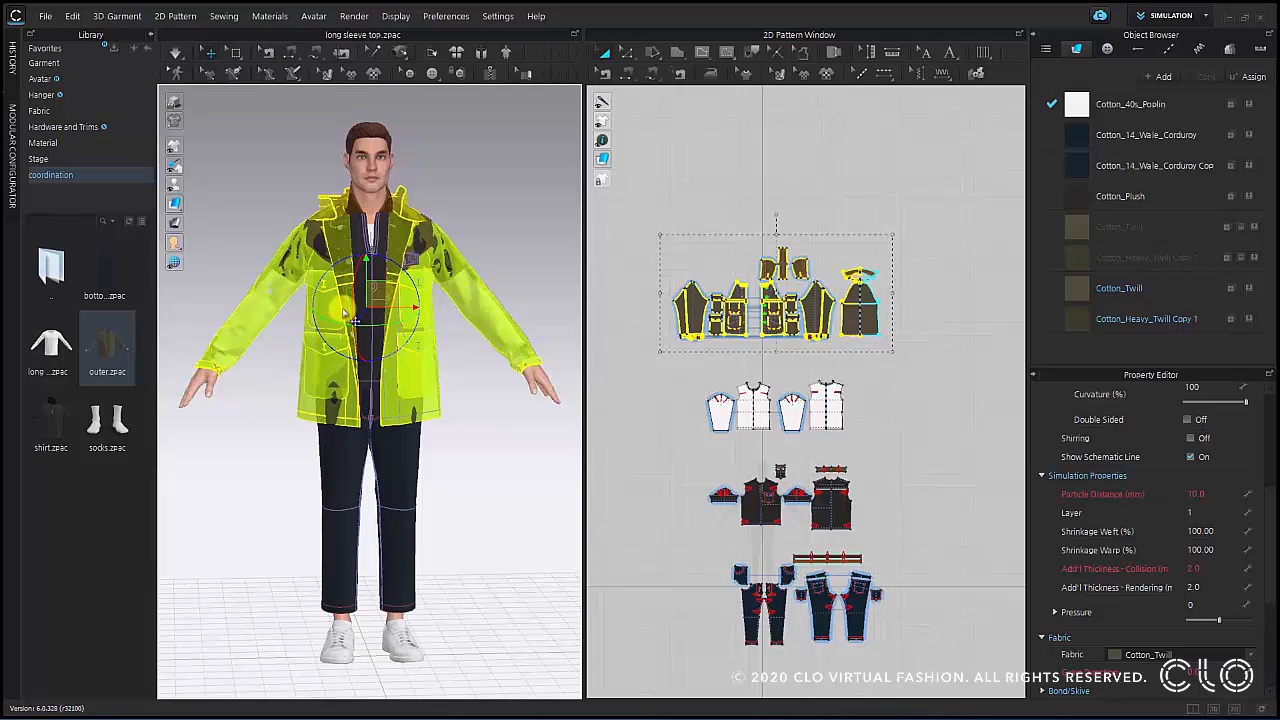
right_click_drag(344, 320, 392, 330)
scroll(419, 332, "up", 5)
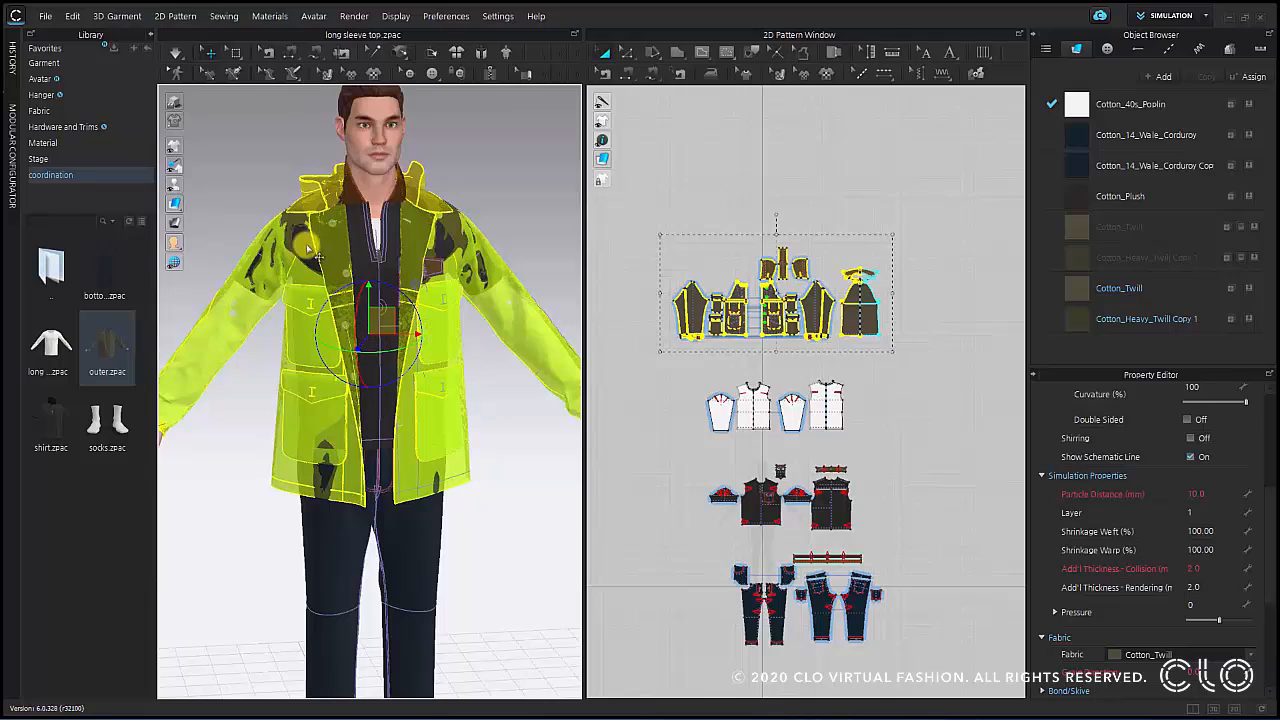
left_click(178, 54)
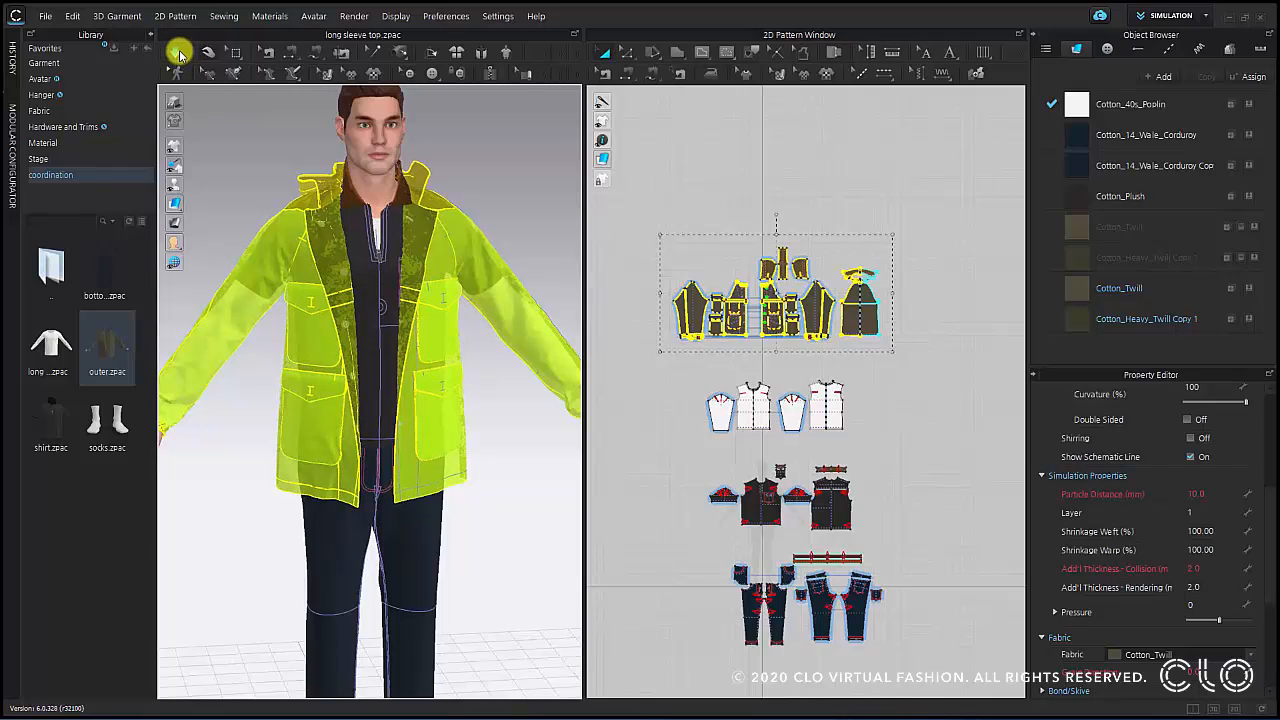
left_click(177, 52)
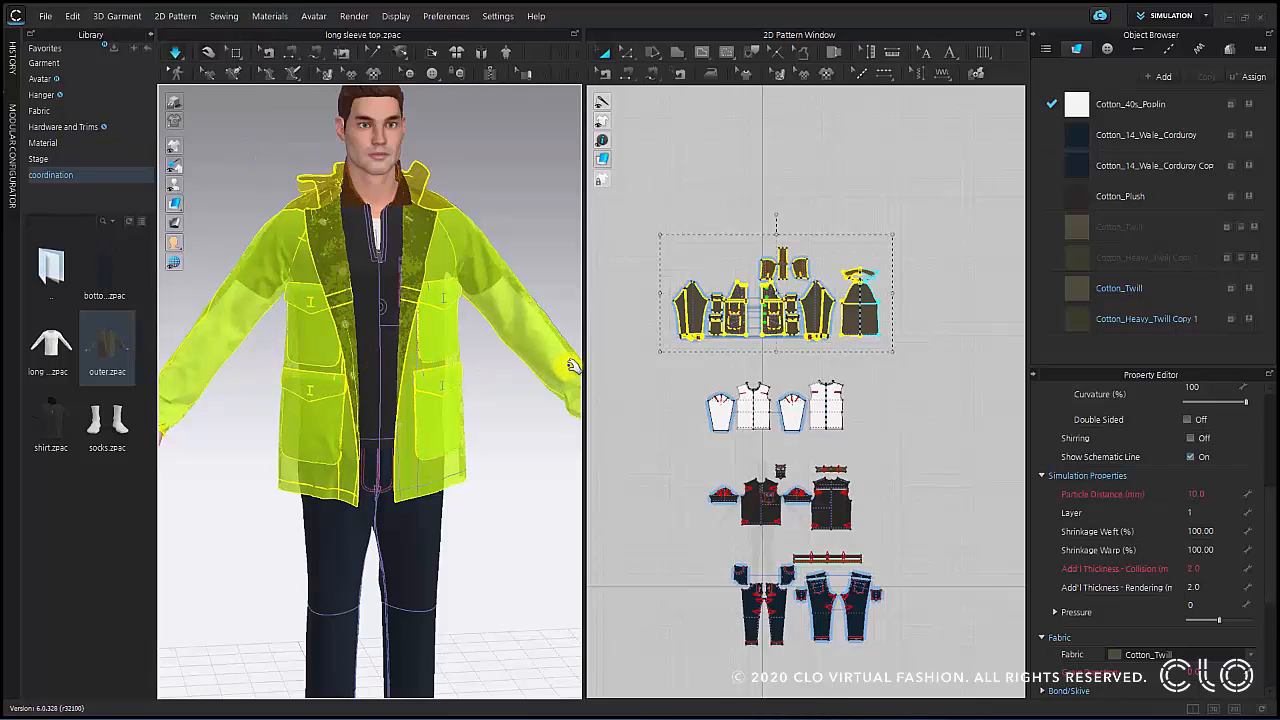
- Check the jacket from the back, set its patterns' layer to 0, and deselect it to view the outfit from the front
key("8")
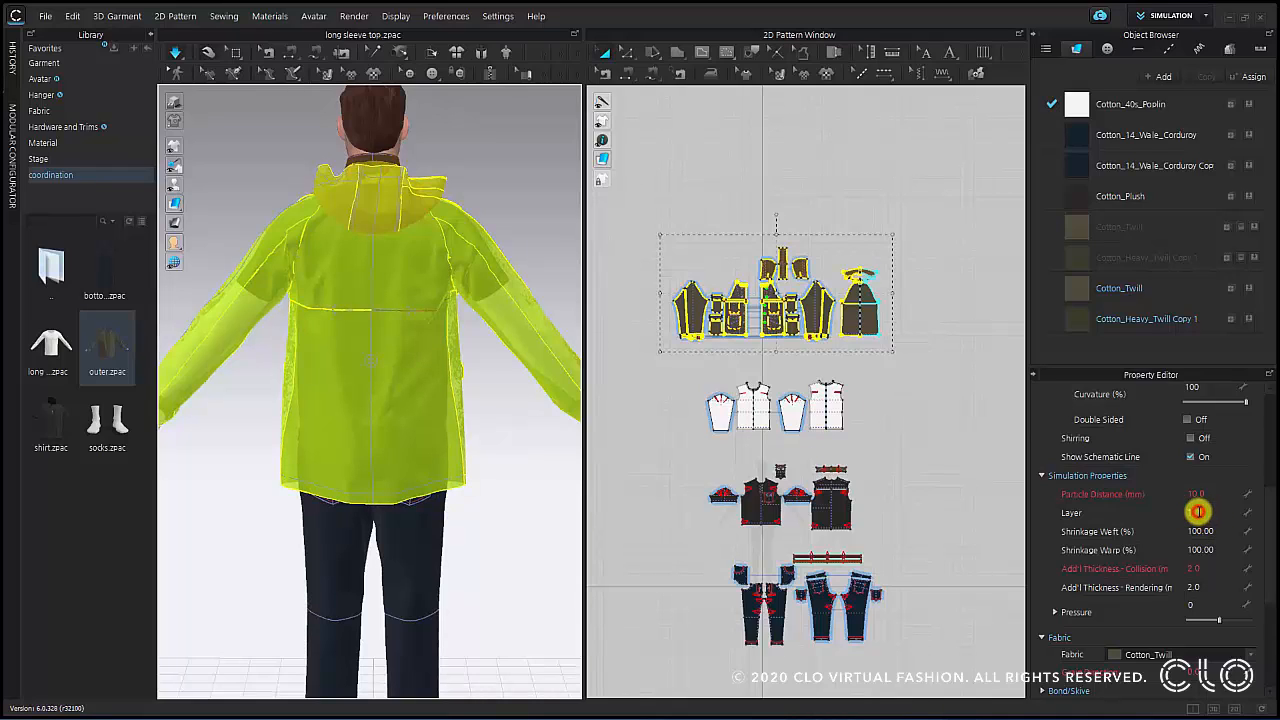
left_click(1214, 513)
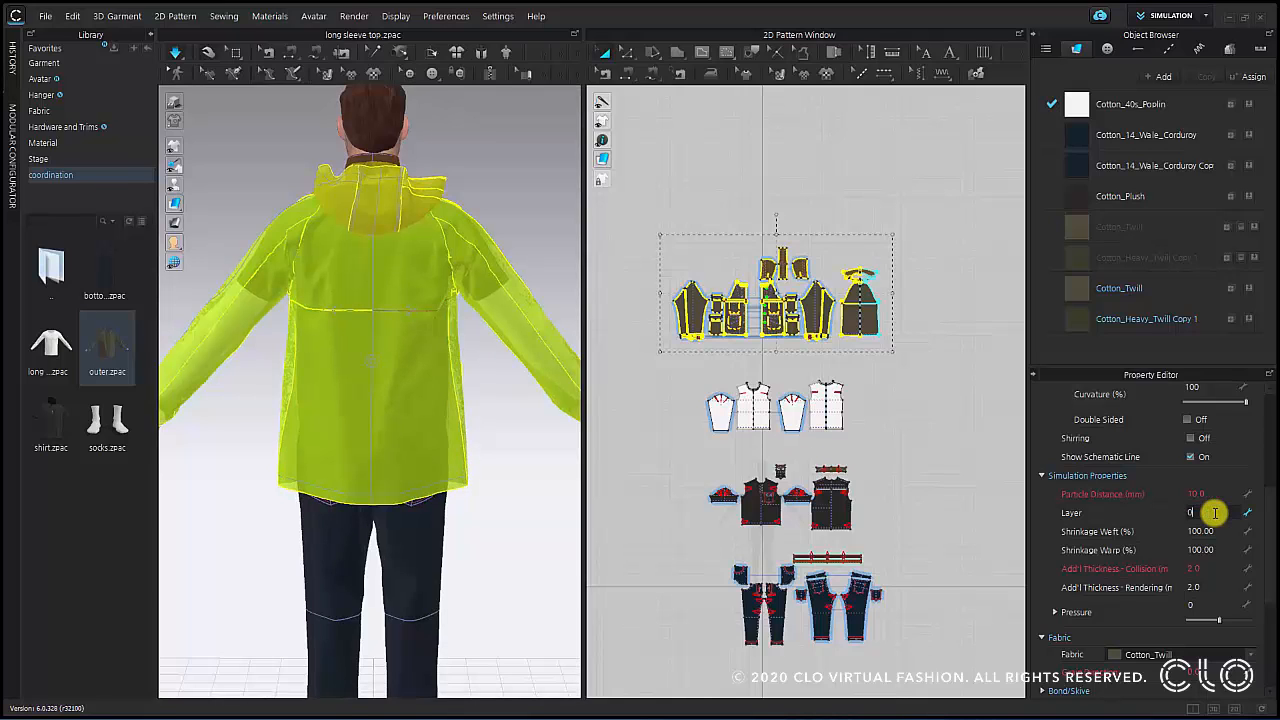
key("Return")
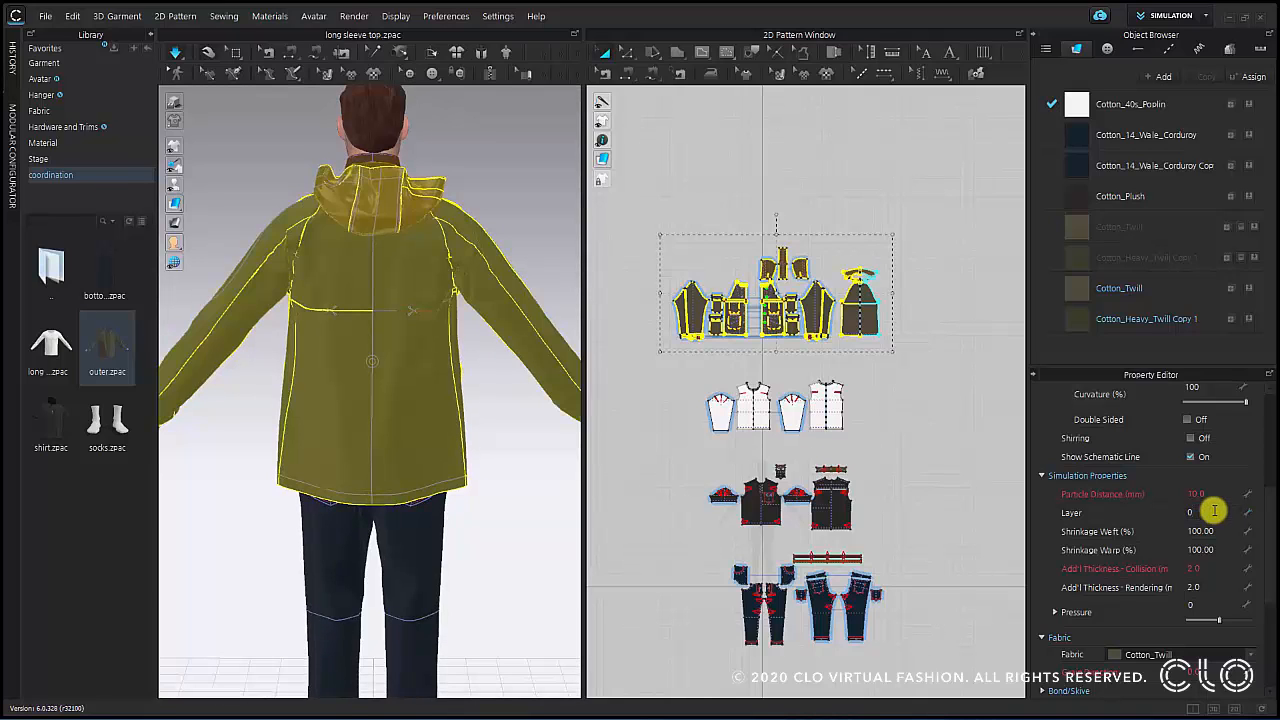
left_click(538, 484)
right_click_drag(538, 484, 394, 491)
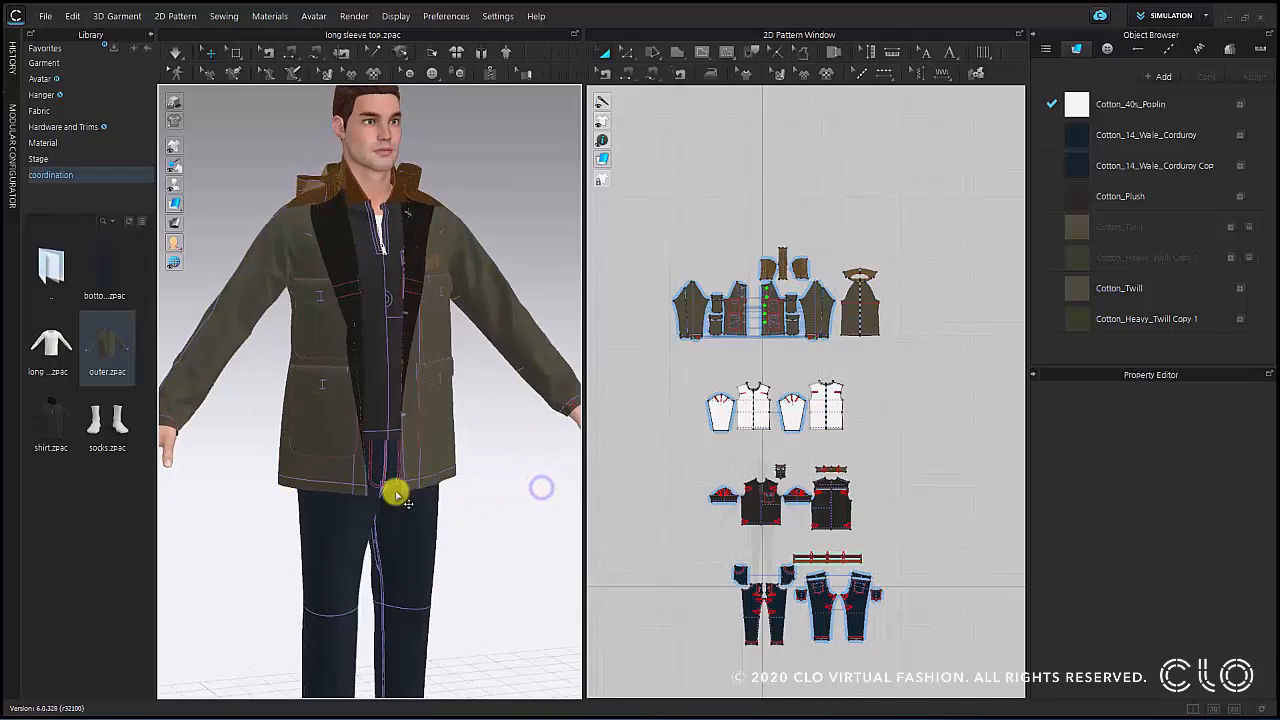
- Select all patterns of the white long sleeve top and the shirt and set their Shrinkage Weft to 95%
mouse_move(489, 491)
right_mouse_down()
mouse_move(437, 491)
mouse_move(487, 483)
right_mouse_up()
scroll(458, 491, "down", 3)
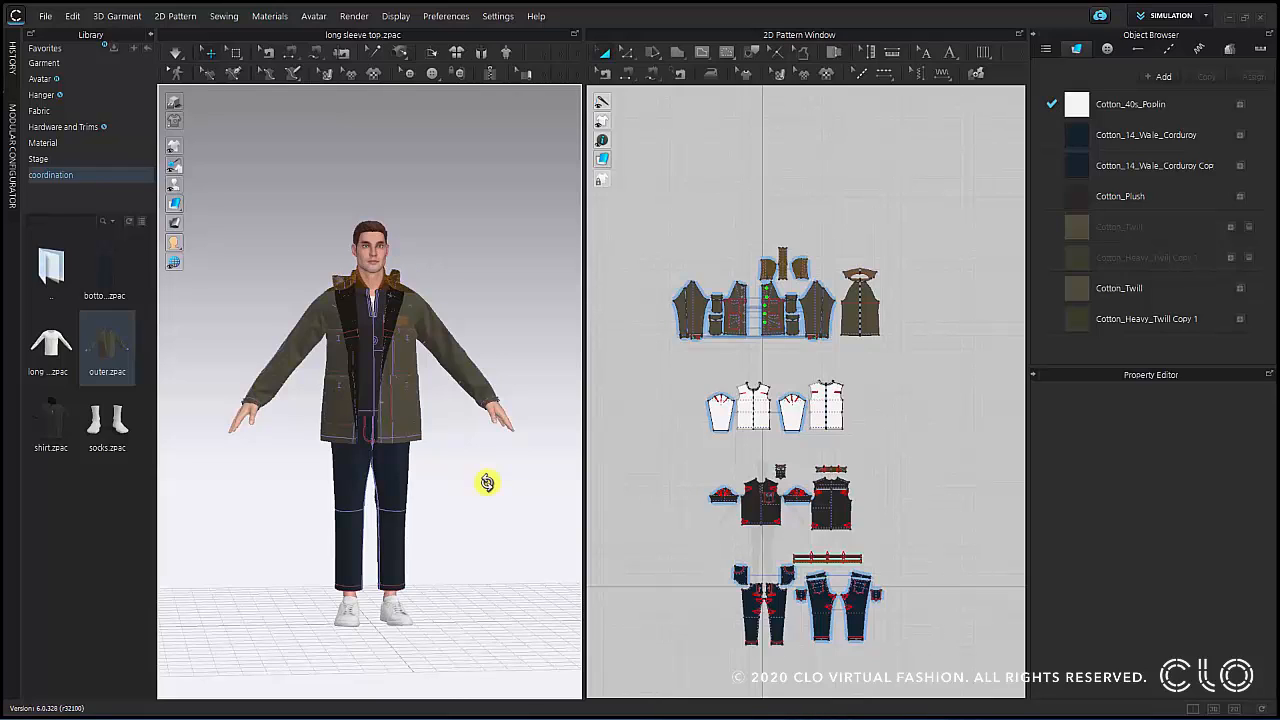
left_click(657, 443)
left_click_drag(675, 366, 910, 540)
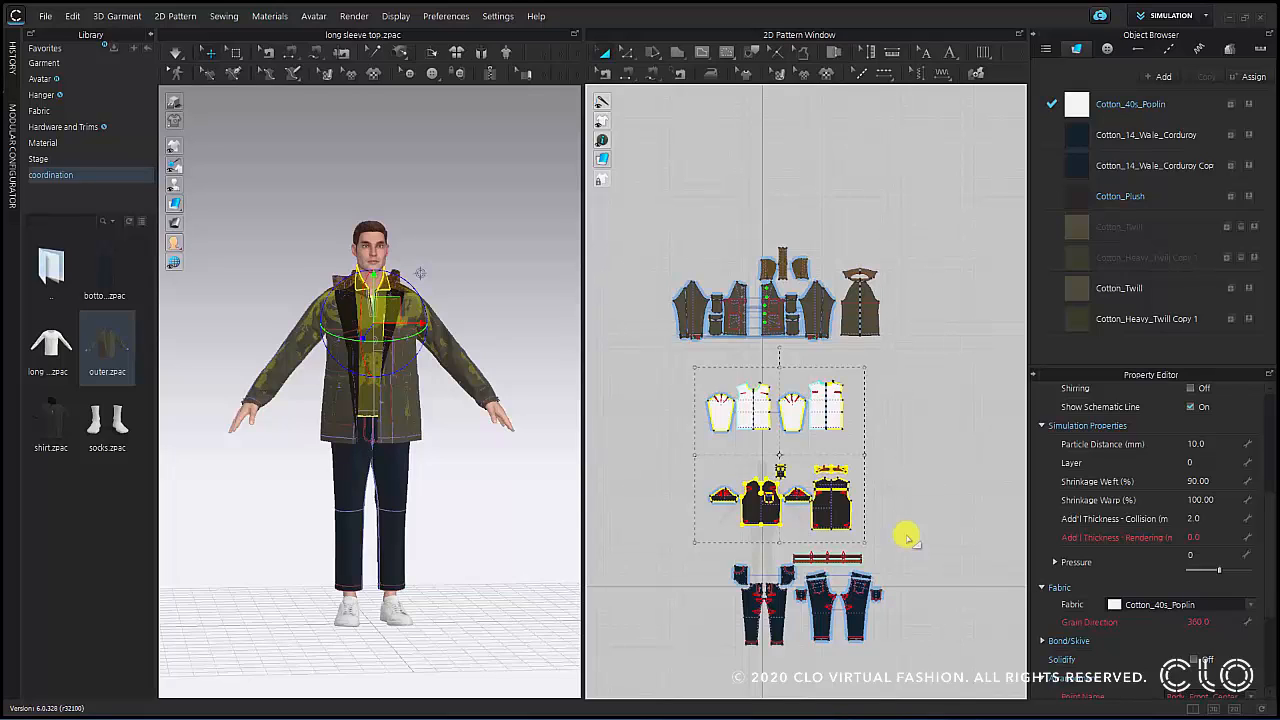
double_click(1219, 478)
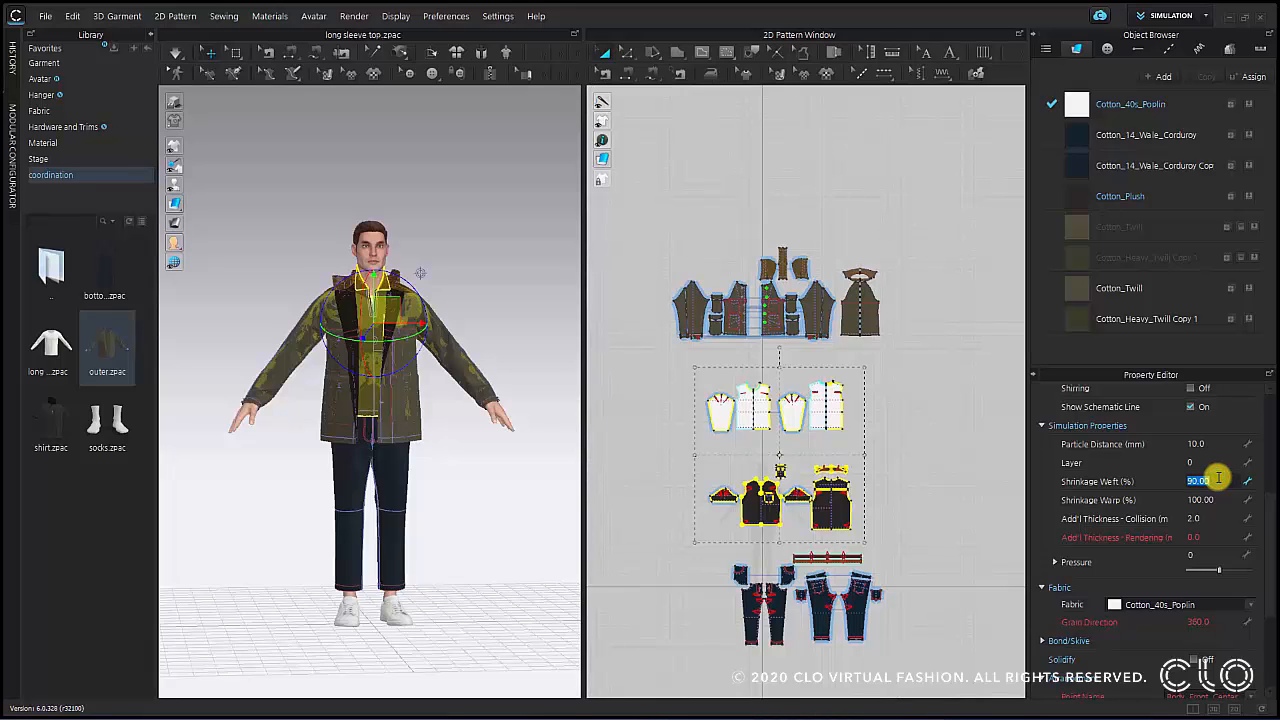
type("95")
key("Return")
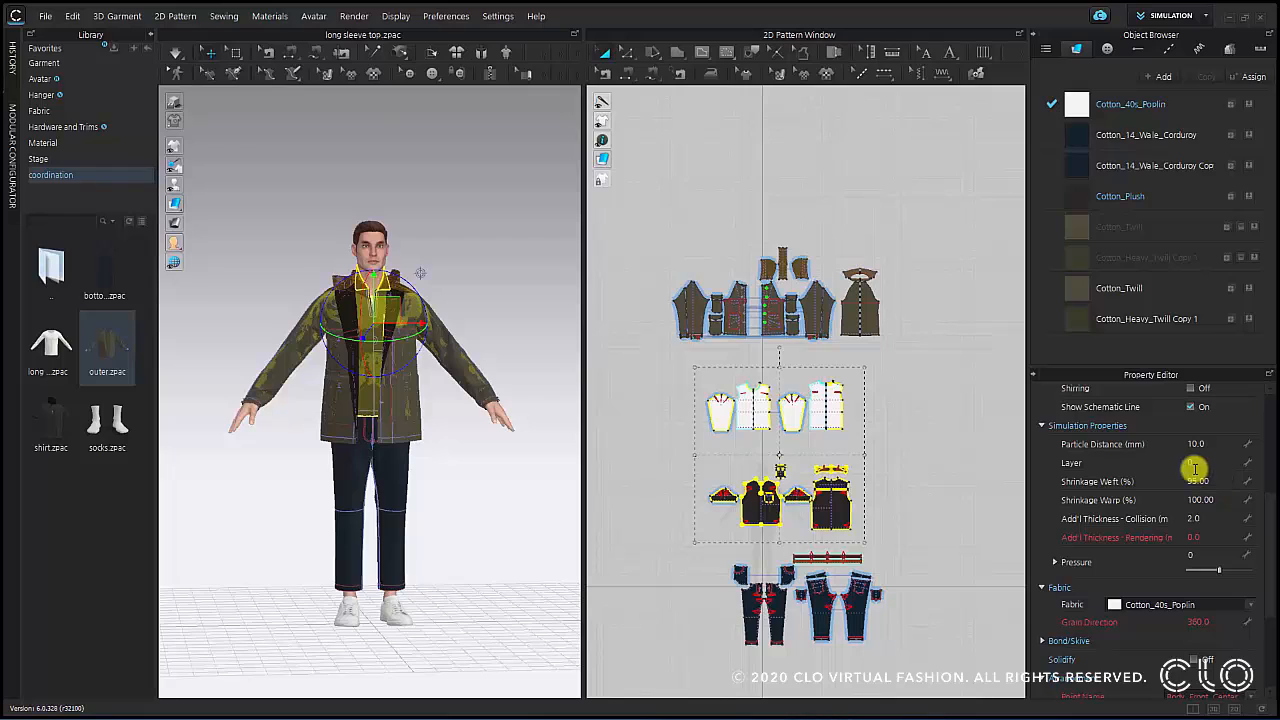
- Simulate the outfit with the reduced shrinkage, tug the shirt front beneath the jacket, and stop the simulation
left_click(182, 55)
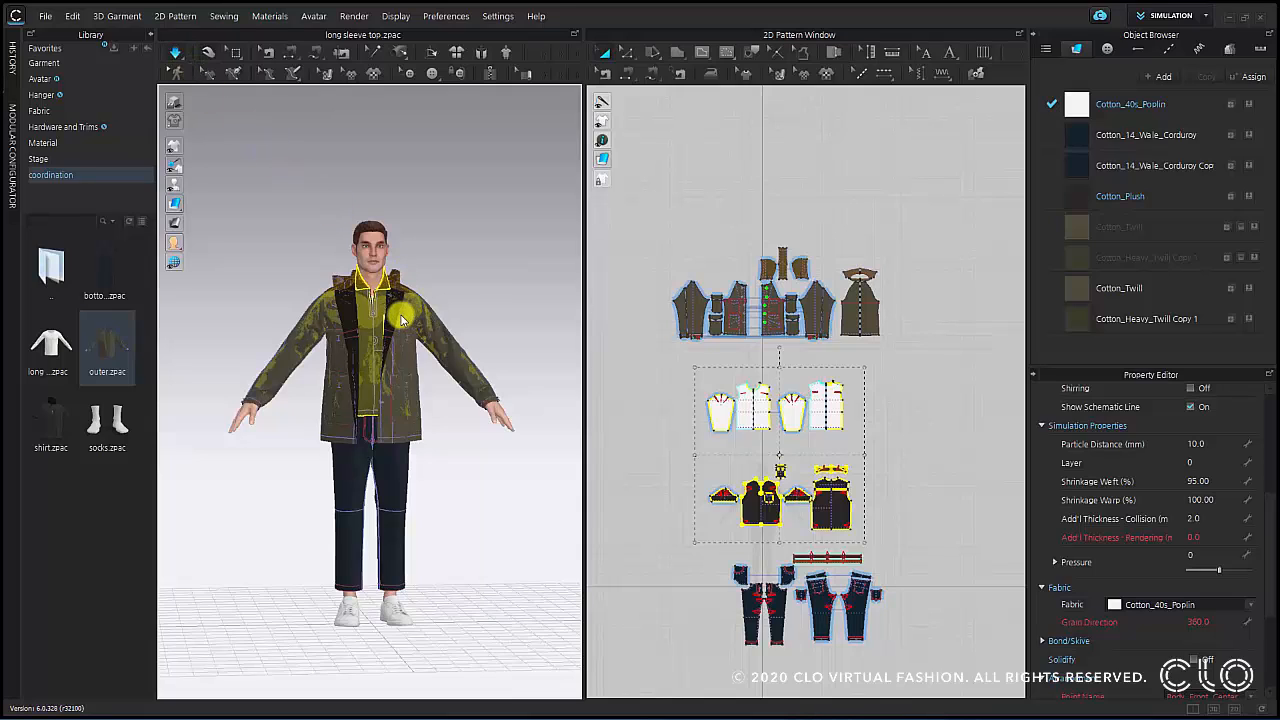
left_click_drag(370, 340, 392, 365)
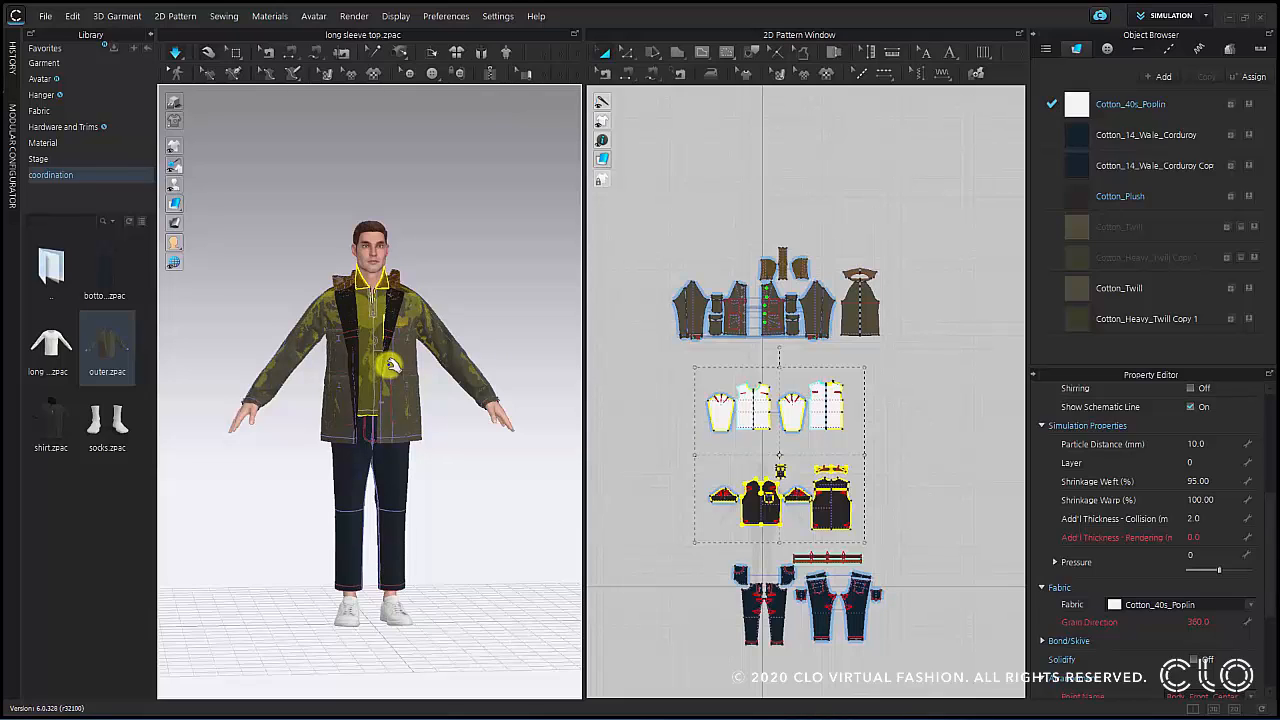
key("space")
- Set the Shrinkage Weft of the selected top and shirt patterns to 100% and simulate until the layers settle
left_click(1211, 481)
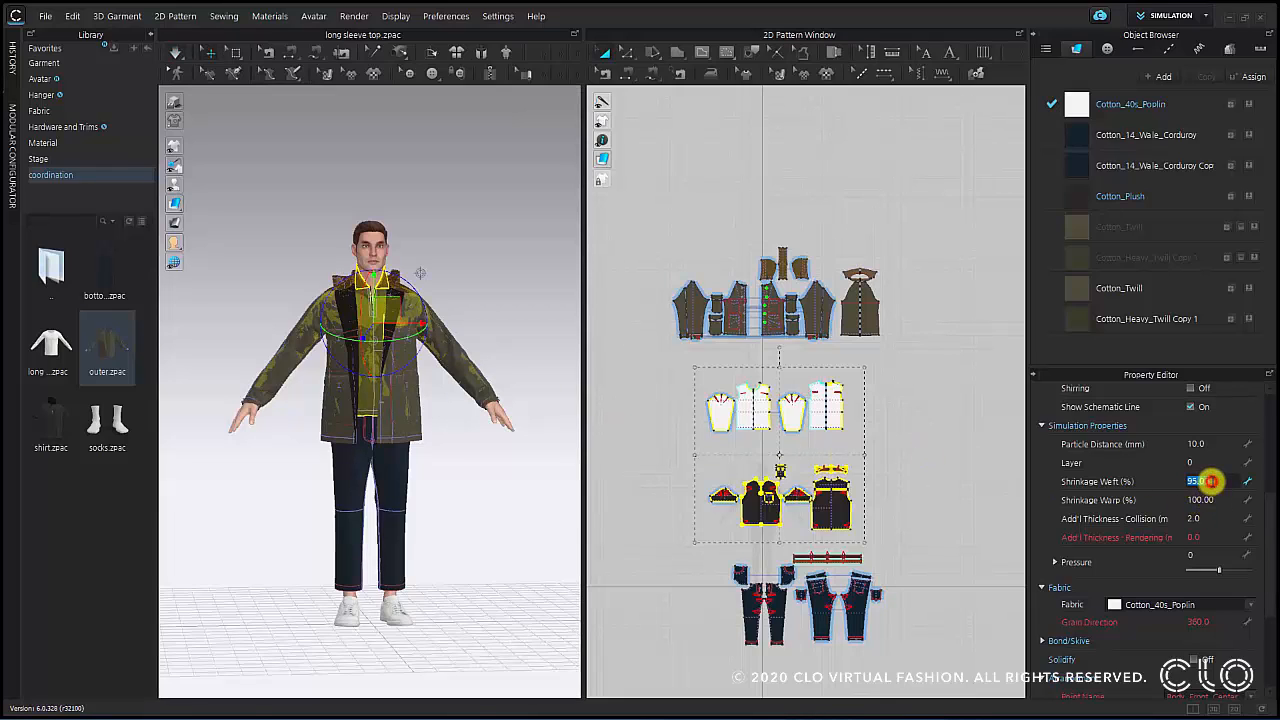
type("100")
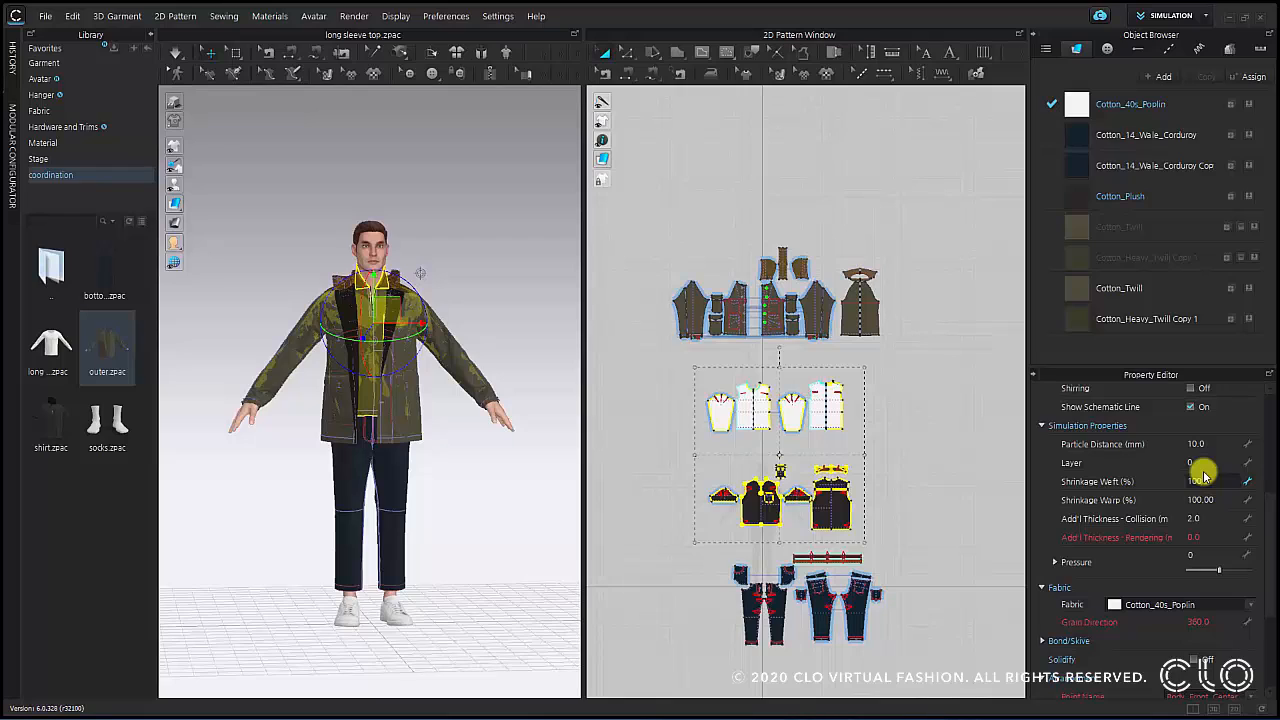
key("Return")
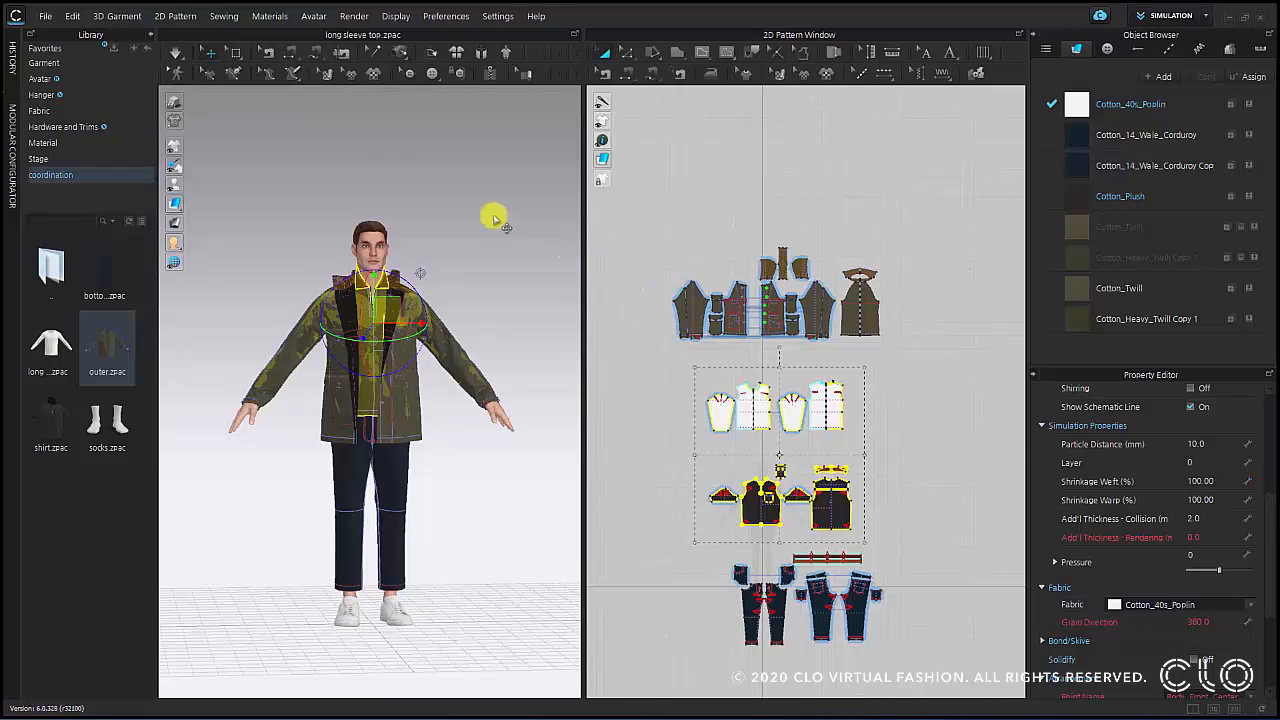
left_click(180, 54)
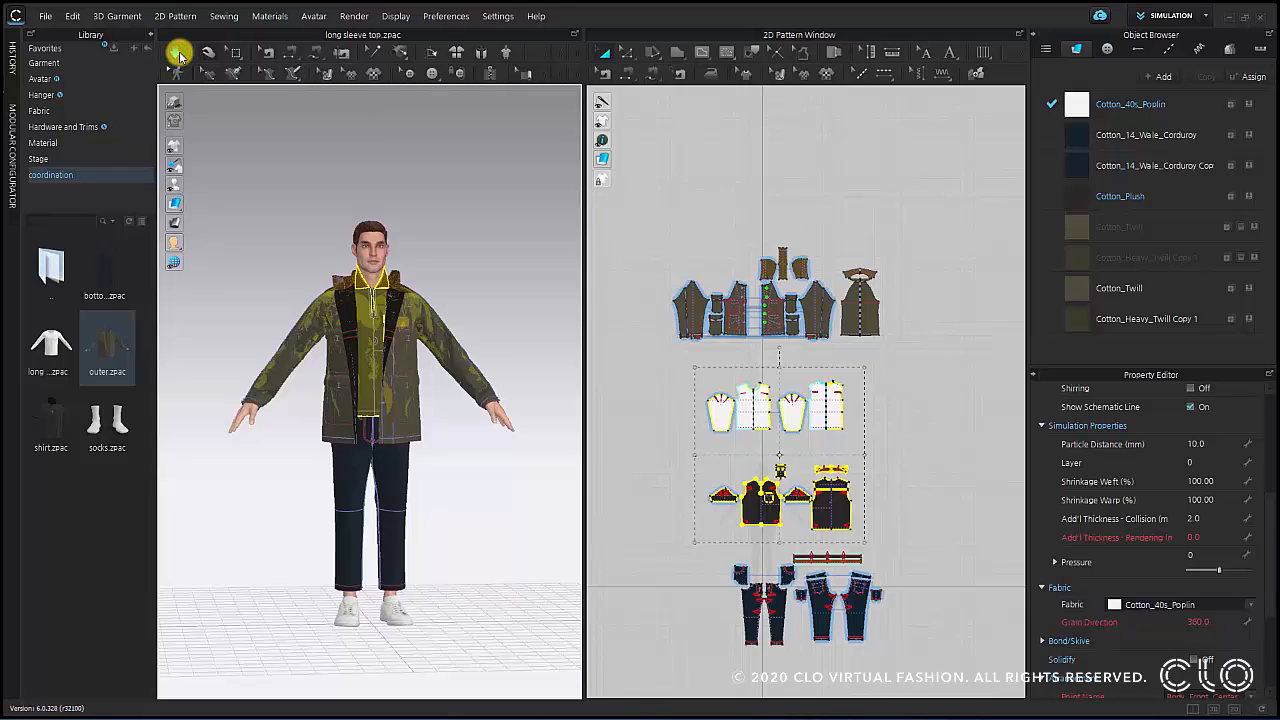
left_click(180, 55)
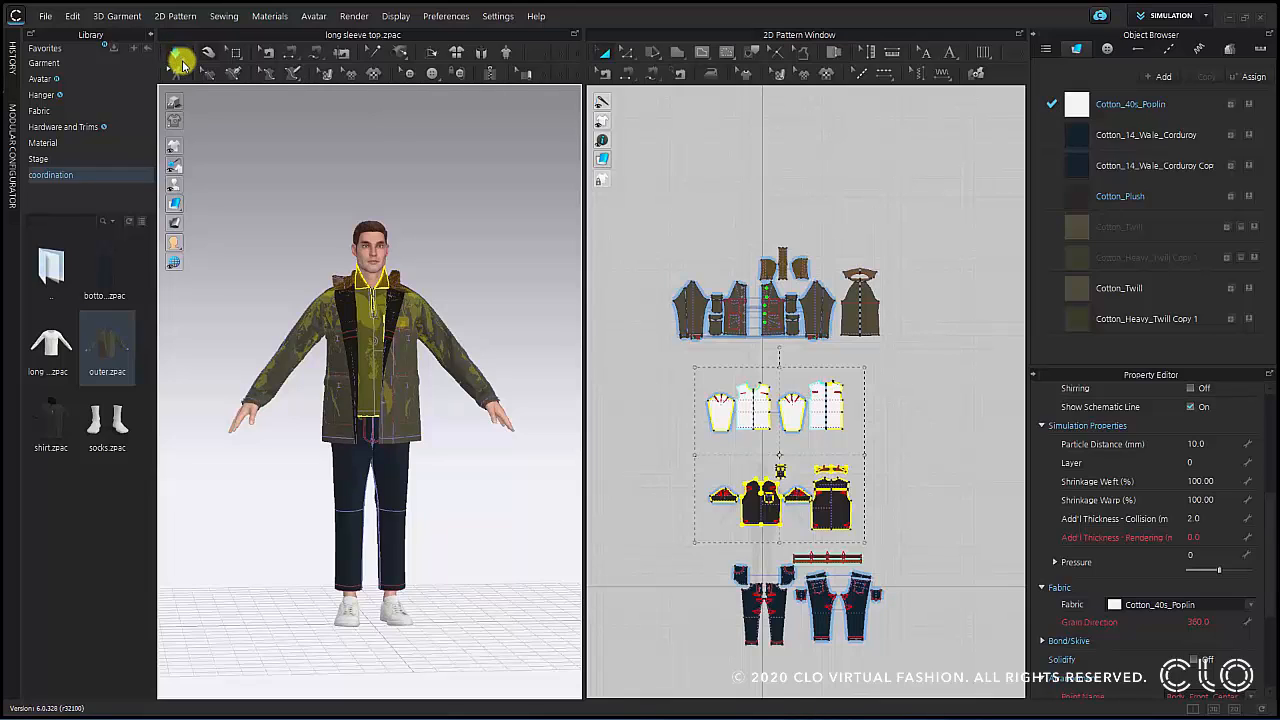
- Deselect the patterns and inspect the jacket front and collar up close, along with the full outfit
left_click(448, 165)
scroll(428, 238, "up", 3)
scroll(428, 238, "up", 5)
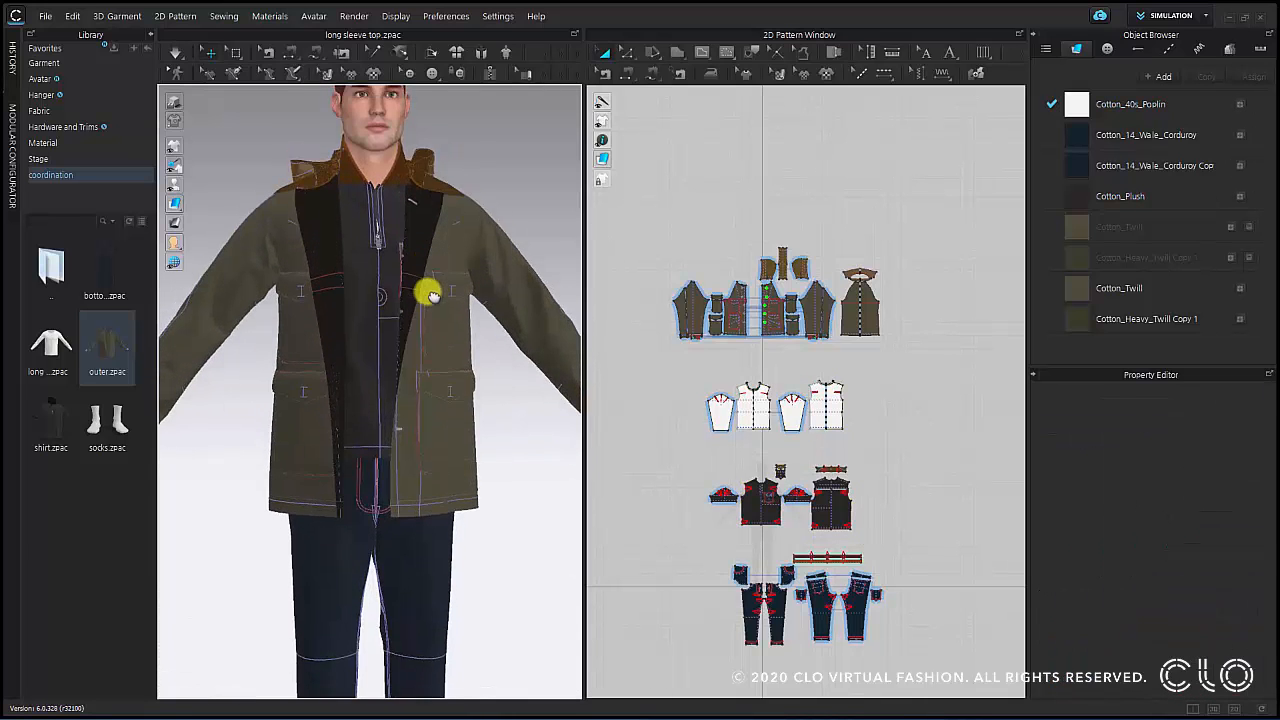
right_click_drag(377, 320, 431, 302)
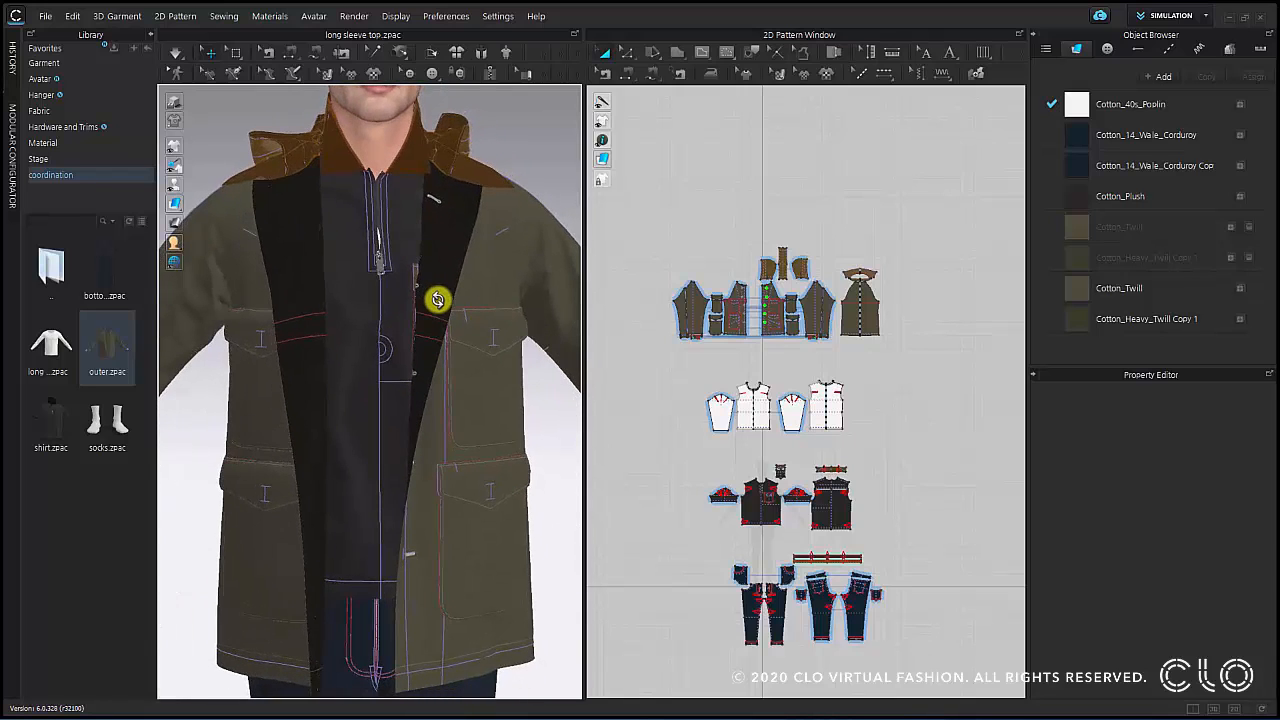
scroll(437, 298, "down", 8)
middle_click_drag(457, 297, 451, 266)
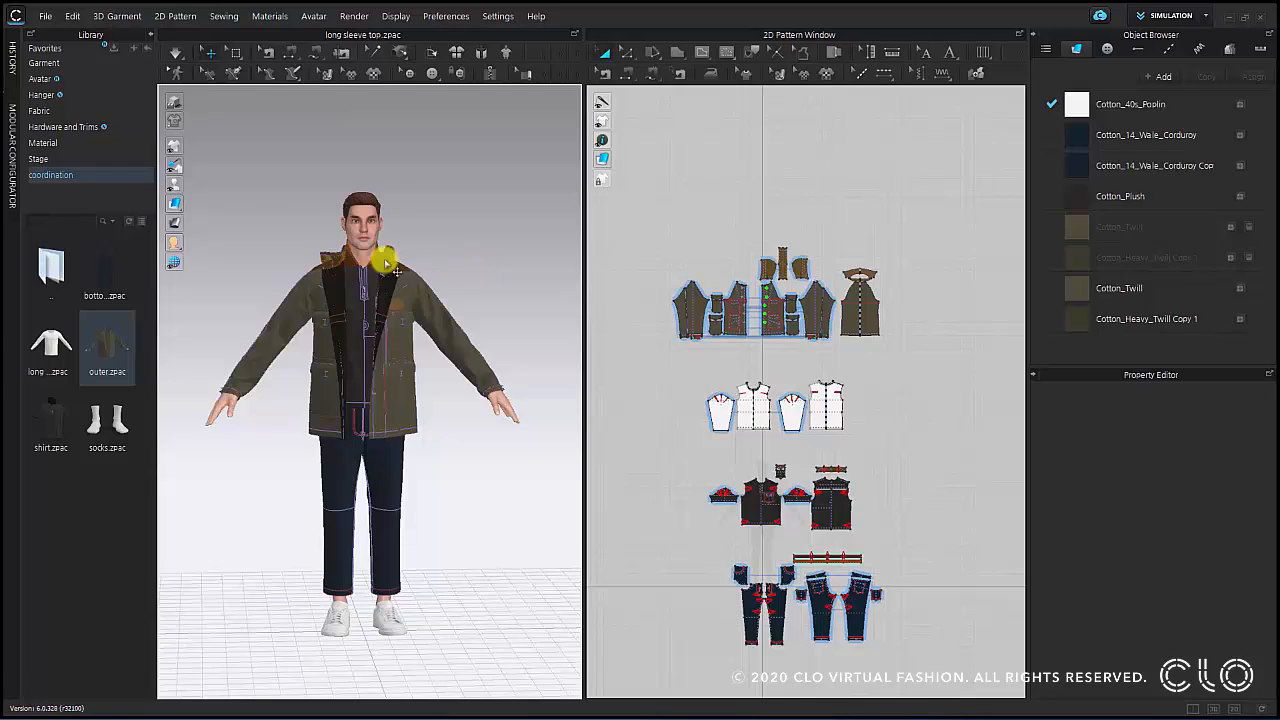
- Load the arms-down standing pose from the Male_V2 pose library using Pose Only (Maintain Avatar Size)
left_click(51, 79)
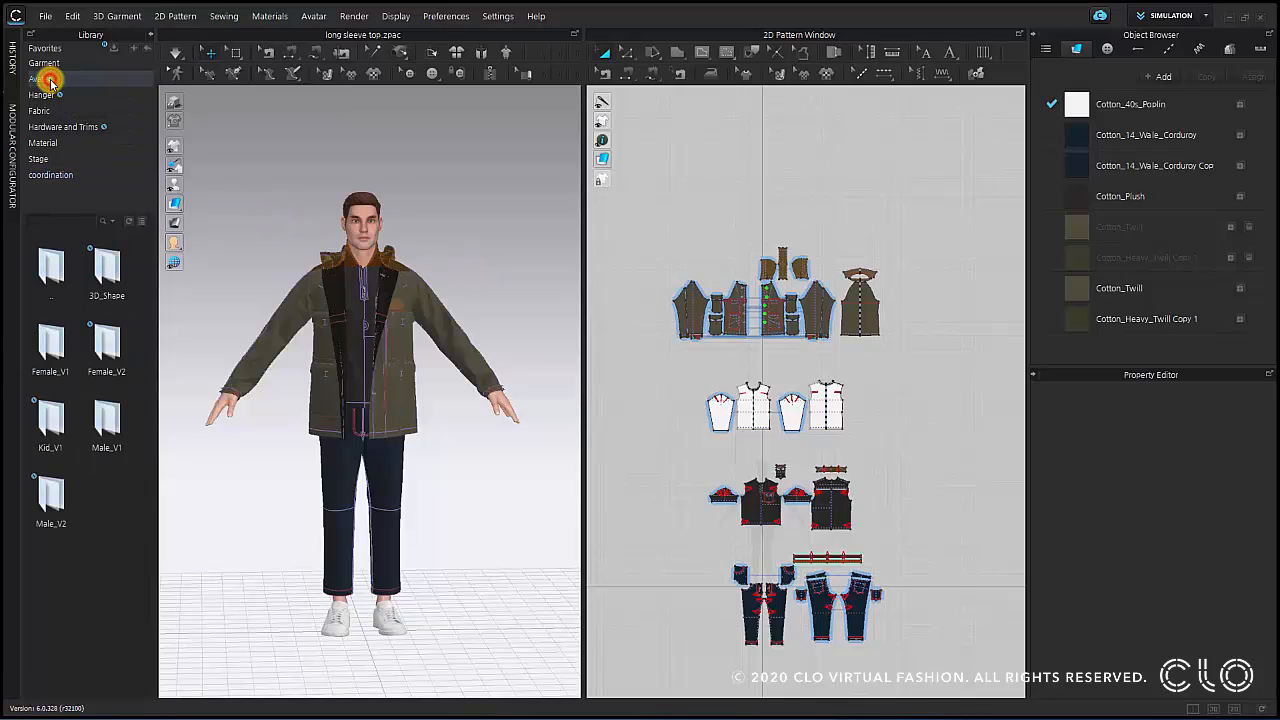
double_click(60, 505)
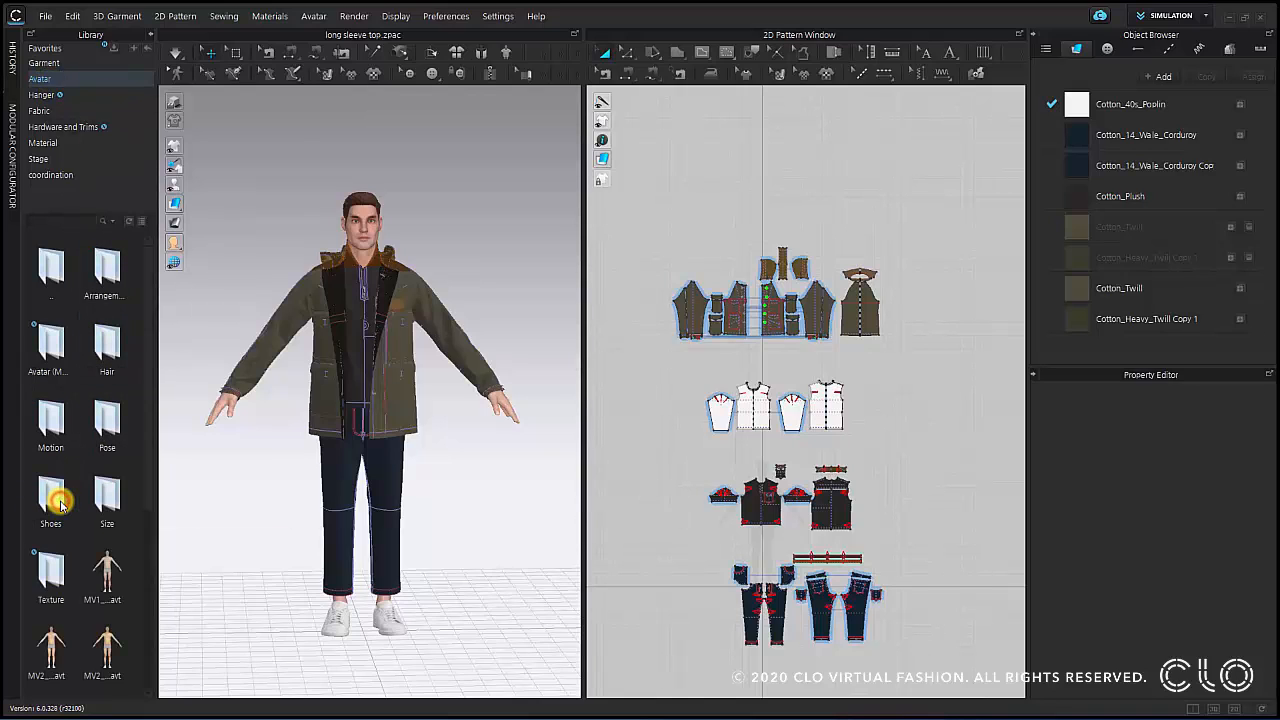
double_click(99, 447)
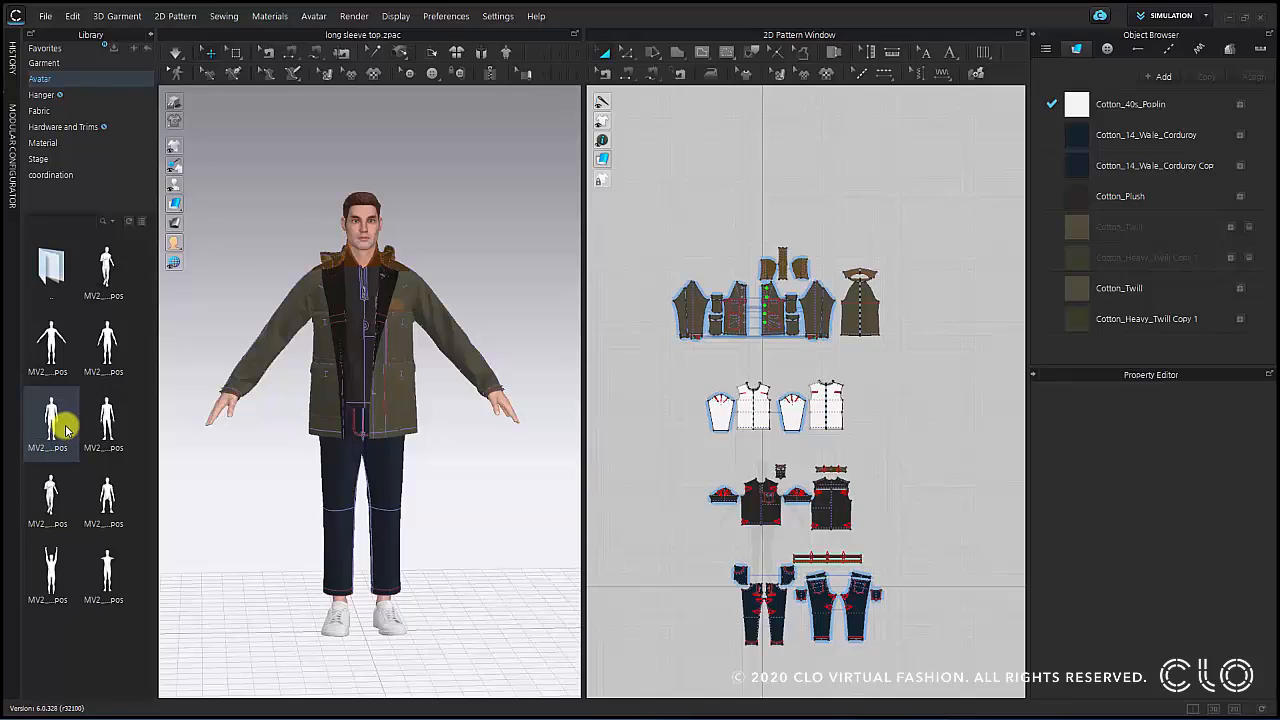
double_click(60, 425)
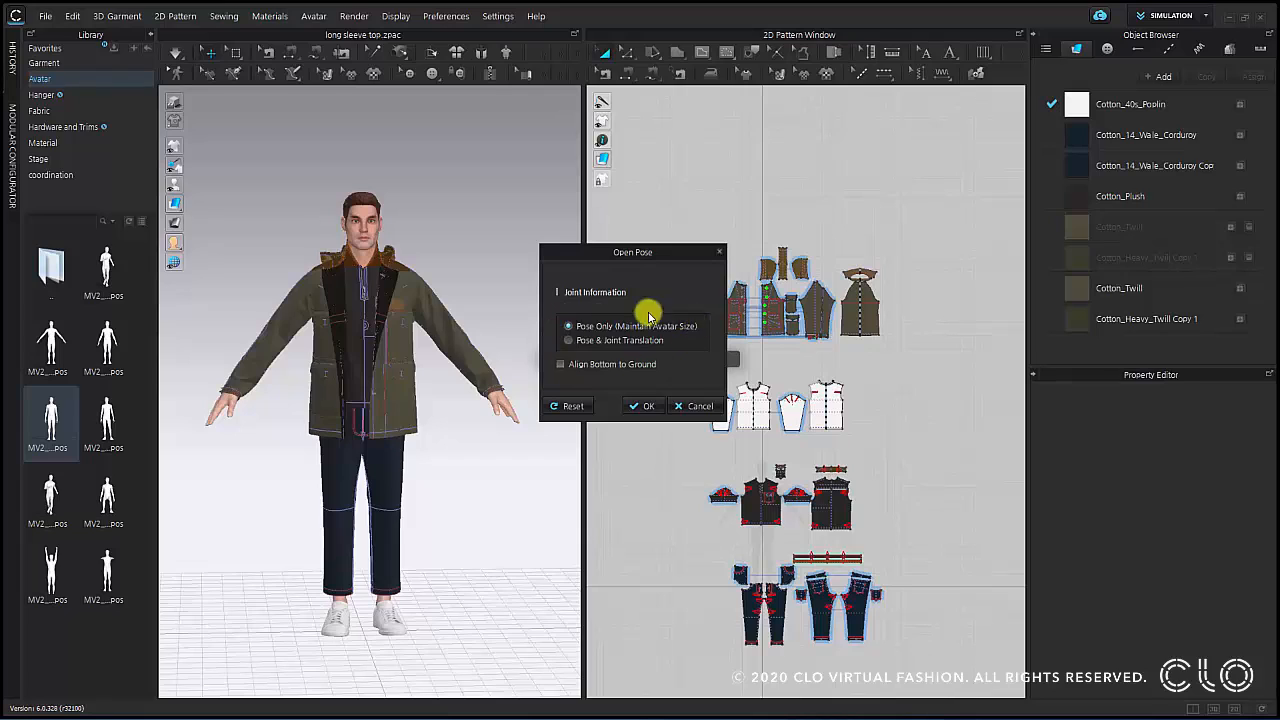
left_click(643, 401)
key("q")
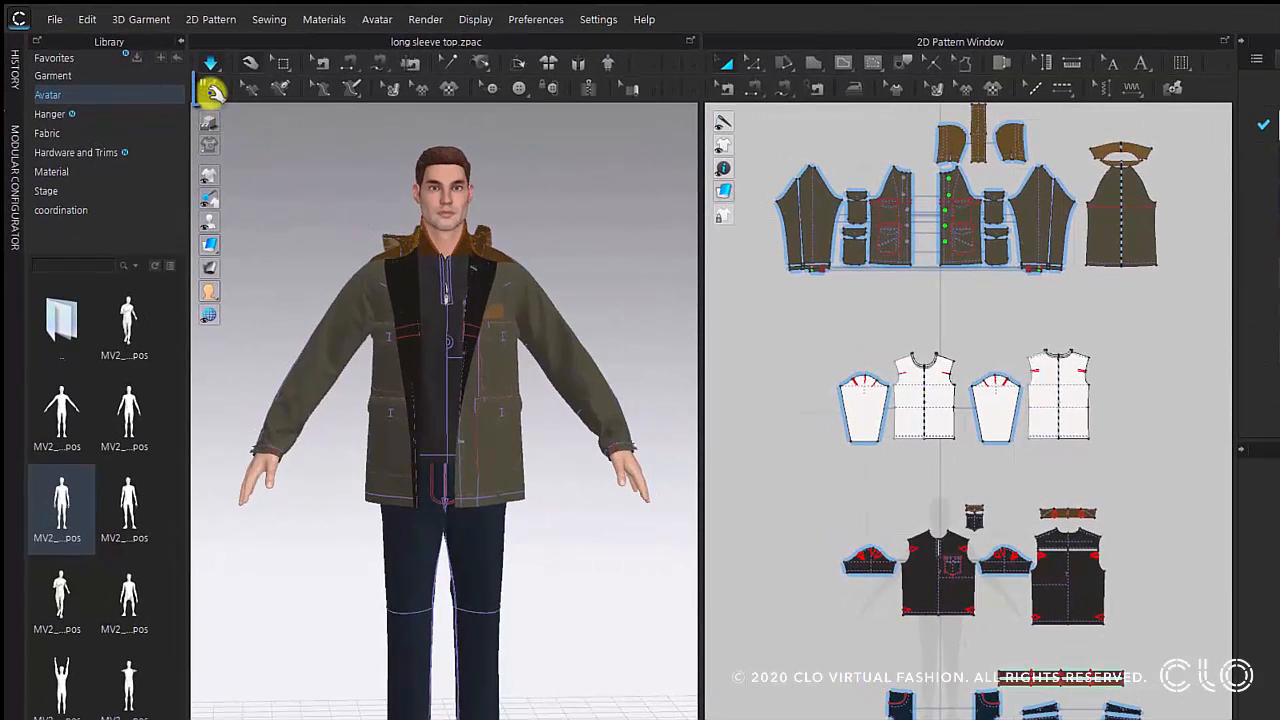
- Lower the avatar's arms into the new pose in stages, pausing the pose movement and simulating so the garments settle
left_click(211, 90)
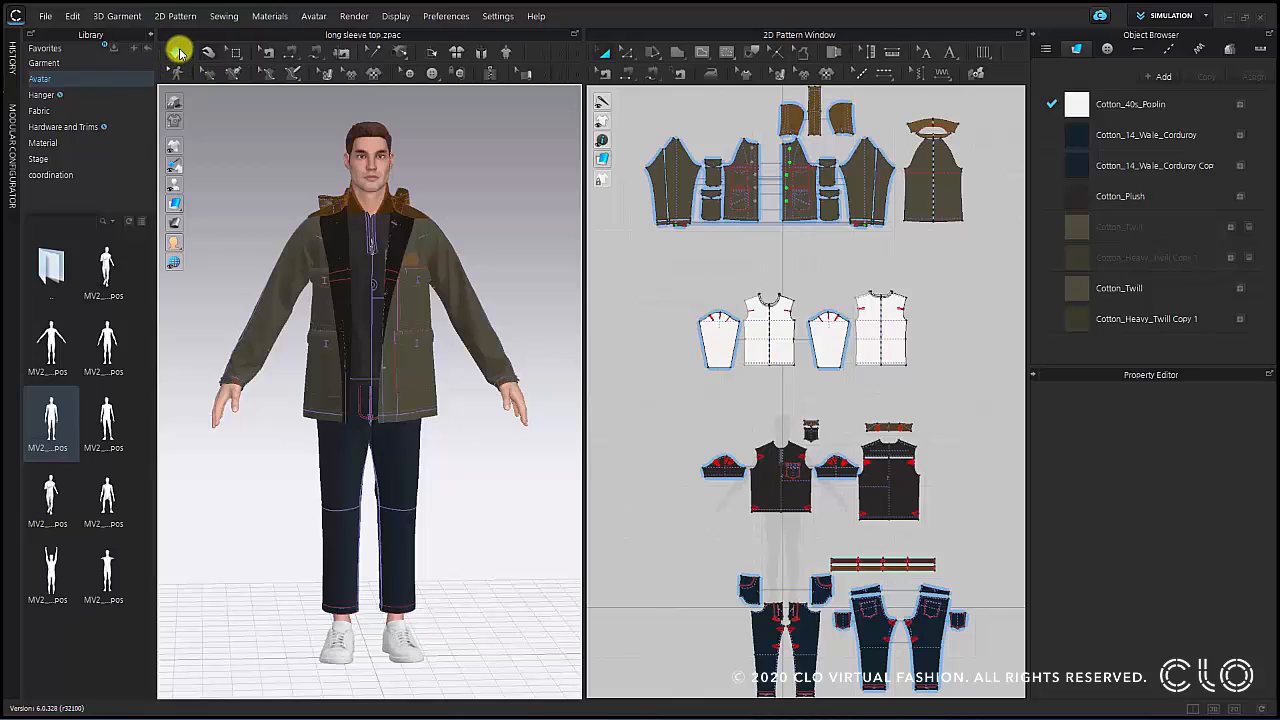
left_click(177, 51)
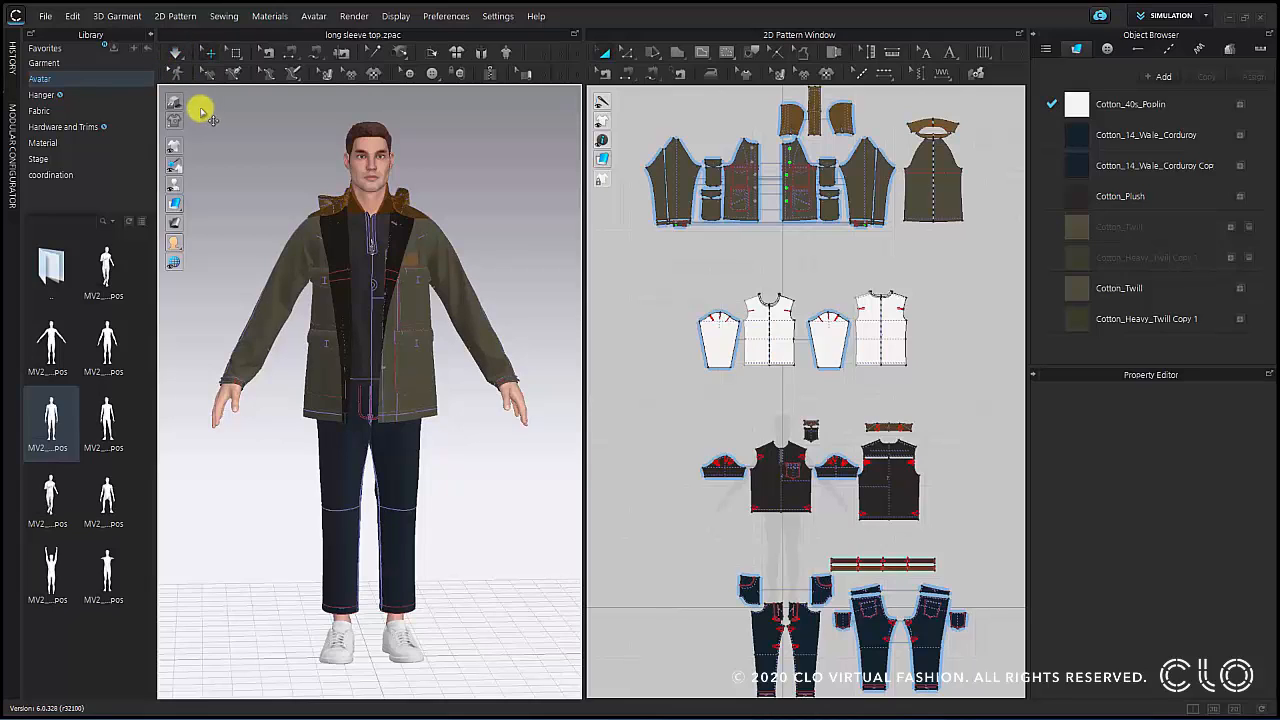
left_click(175, 77)
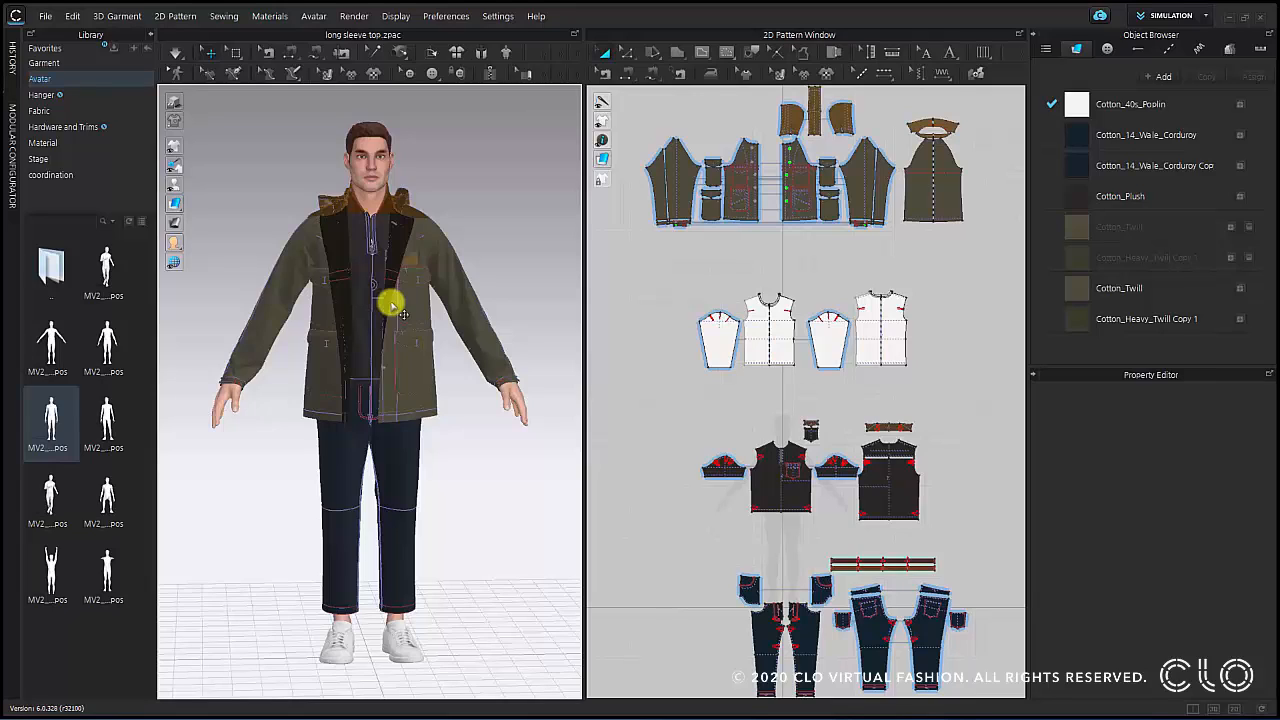
left_click(176, 54)
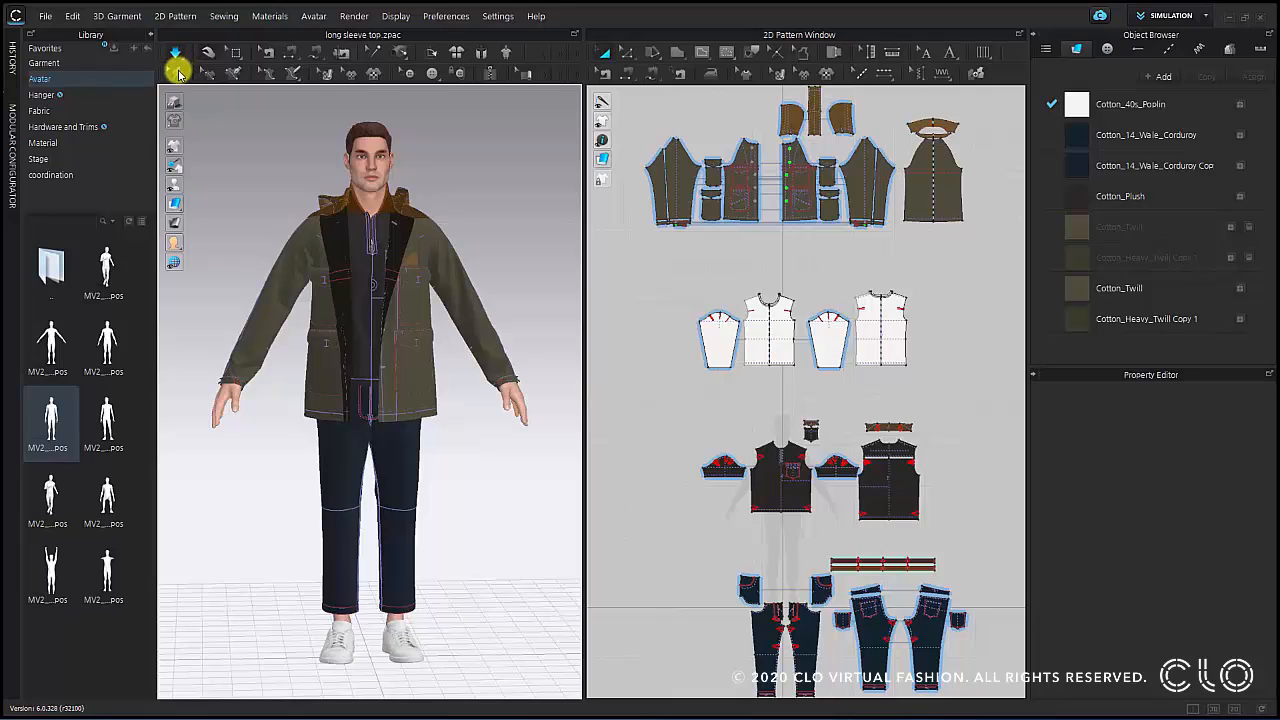
left_click(178, 73)
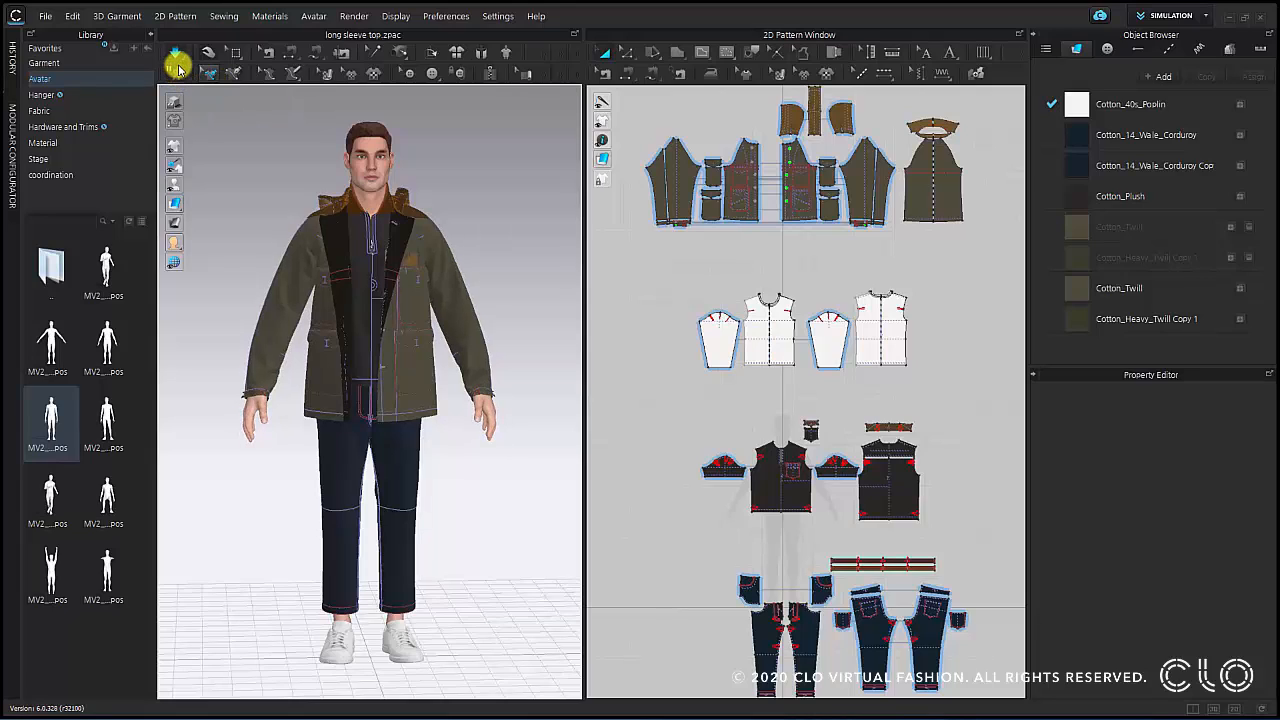
left_click(178, 67)
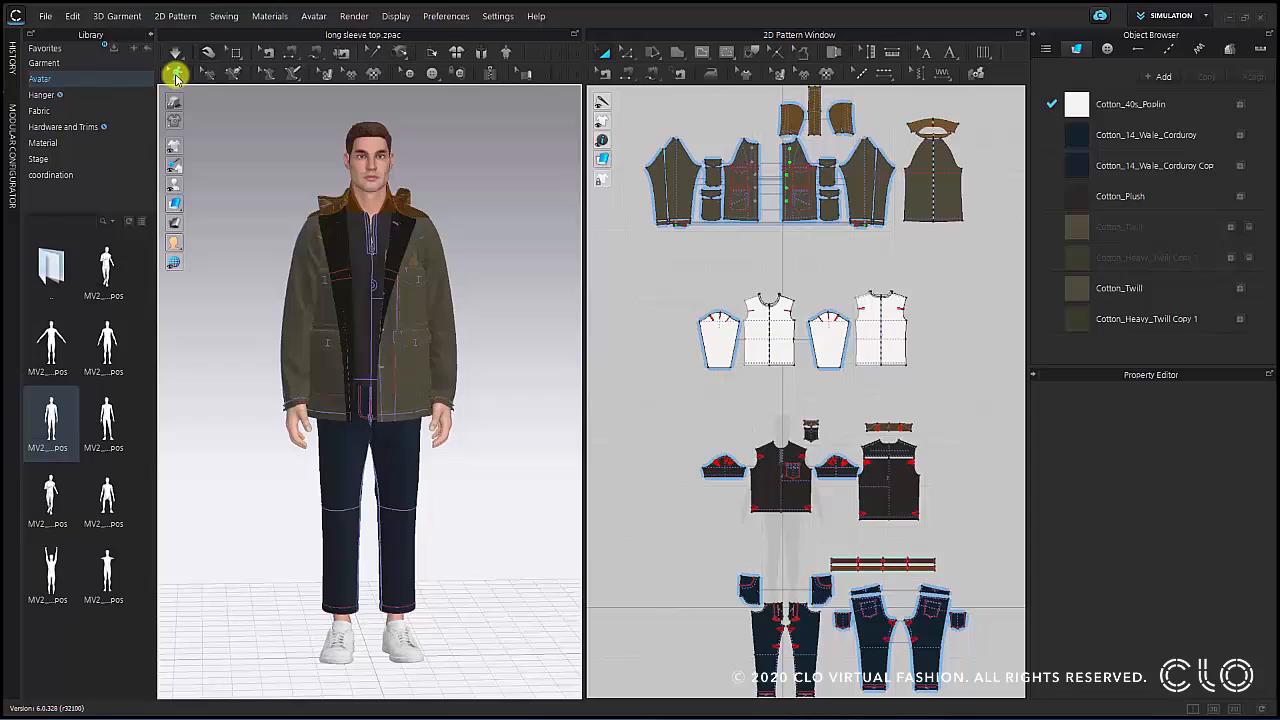
left_click(175, 75)
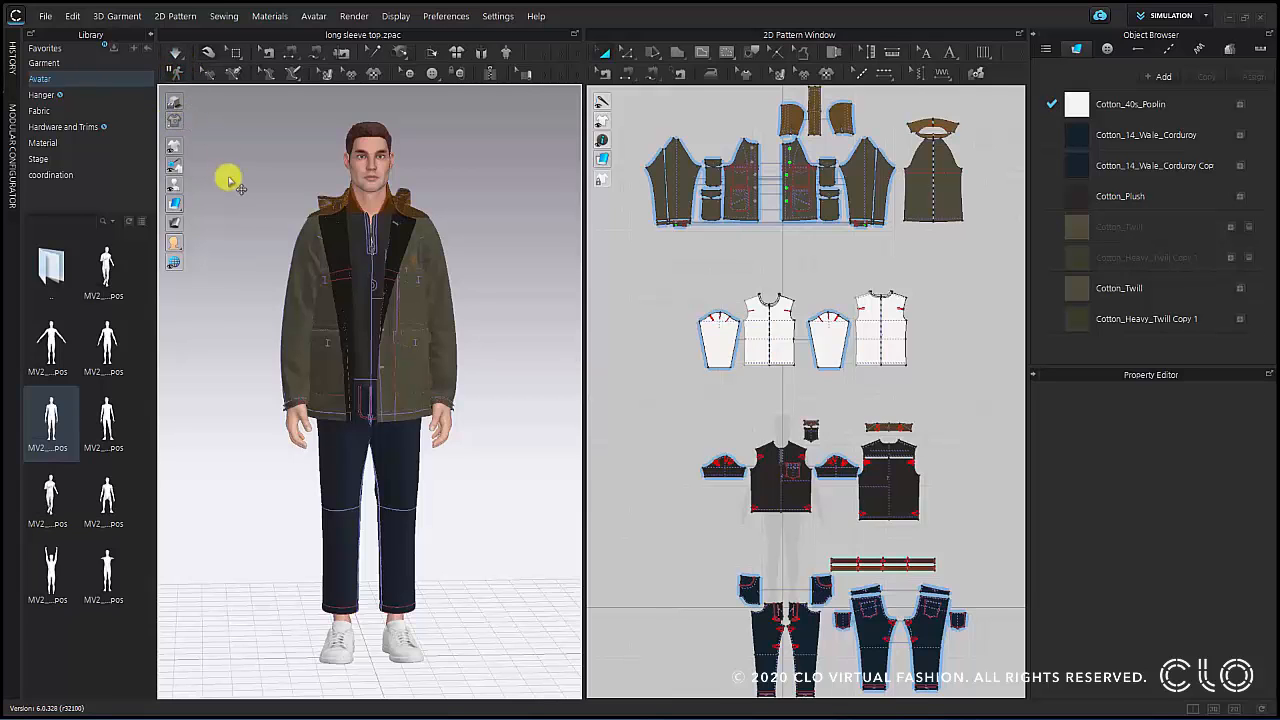
- Simulate the outfit in the arms-down pose while viewing the jacket's back, and return to the front view
right_click_drag(226, 291, 500, 274)
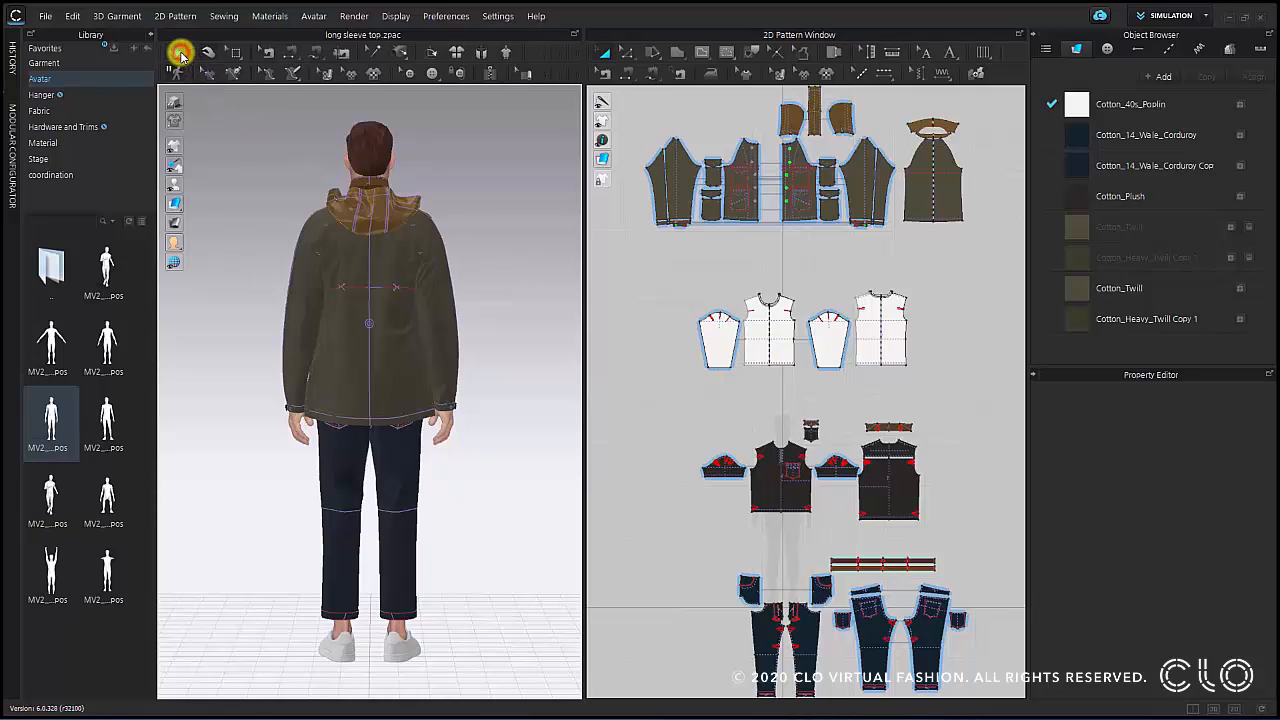
left_click(180, 52)
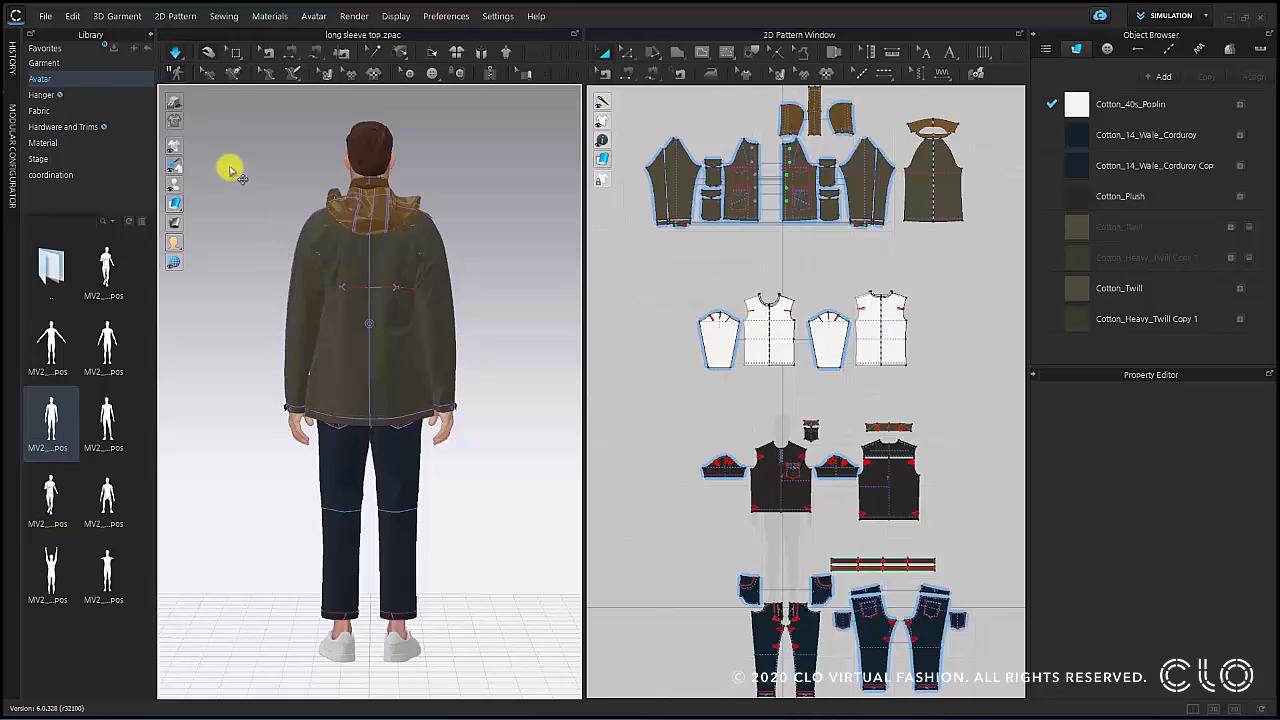
left_click(180, 74)
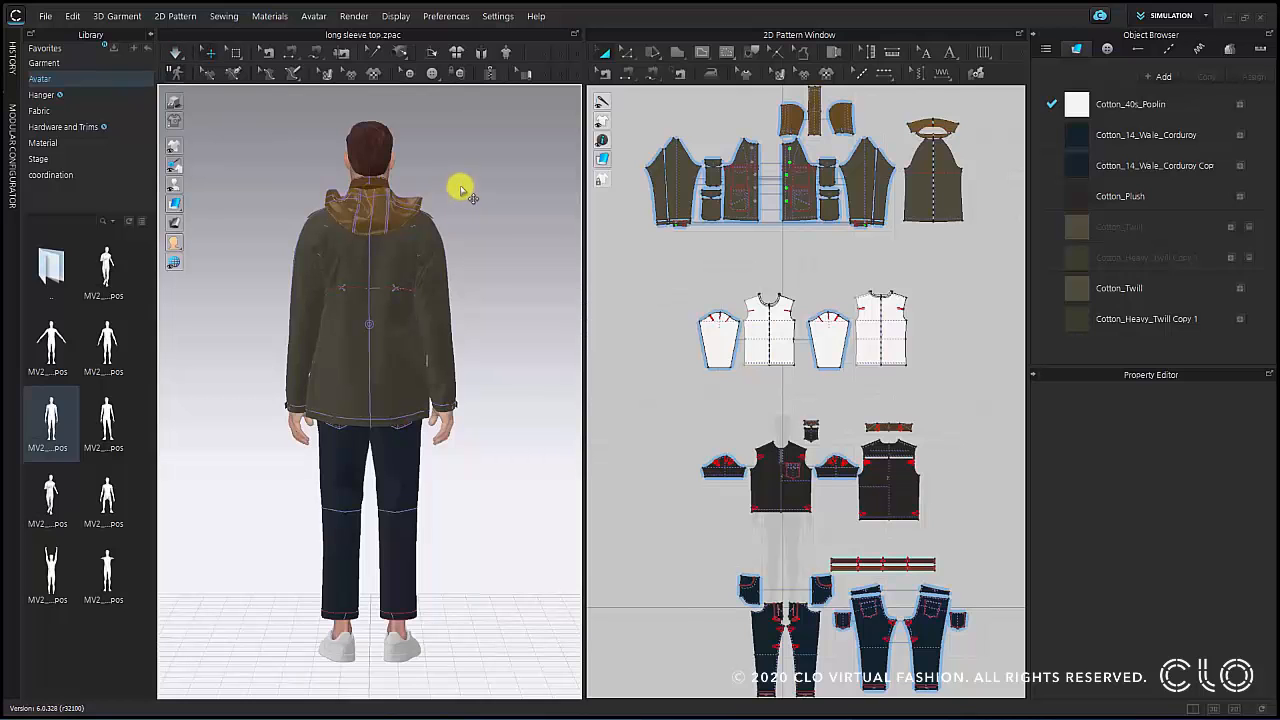
right_click_drag(481, 323, 197, 323)
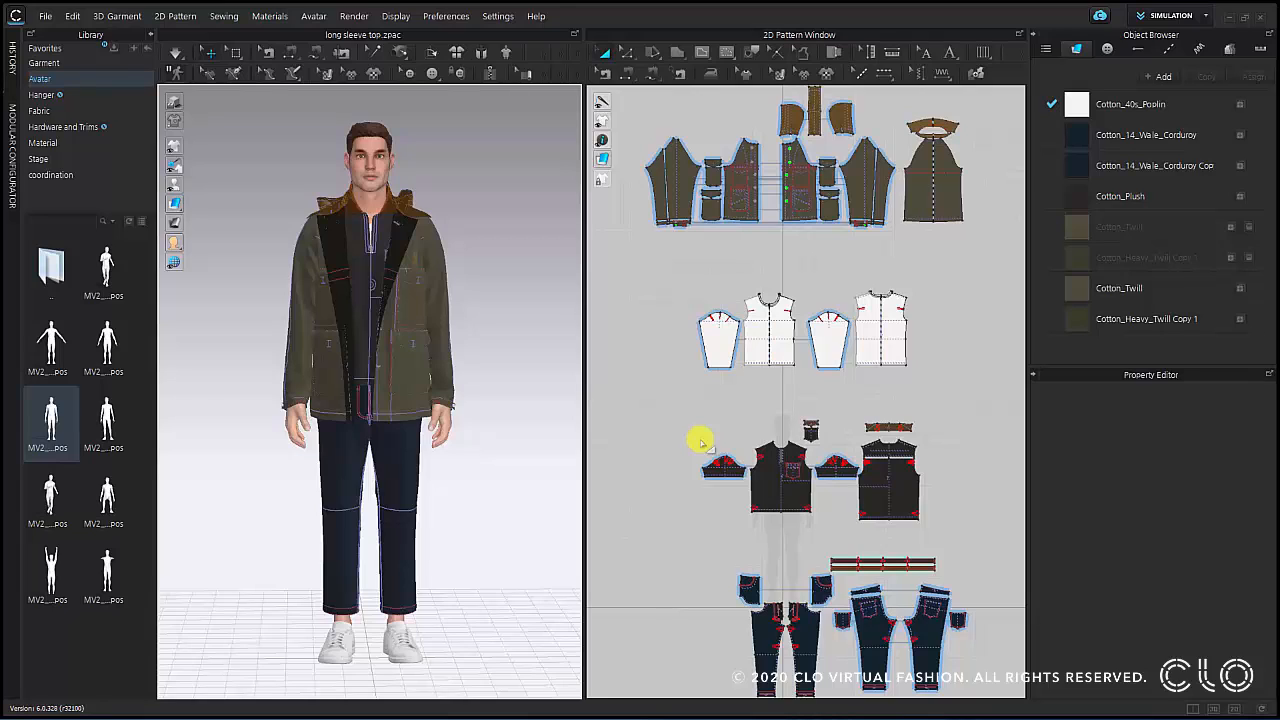
- Deactivate, pattern only, the long sleeve top, the trousers and the shirt's hidden pieces, leaving out the shirt's front and collar
scroll(437, 311, "up", 5)
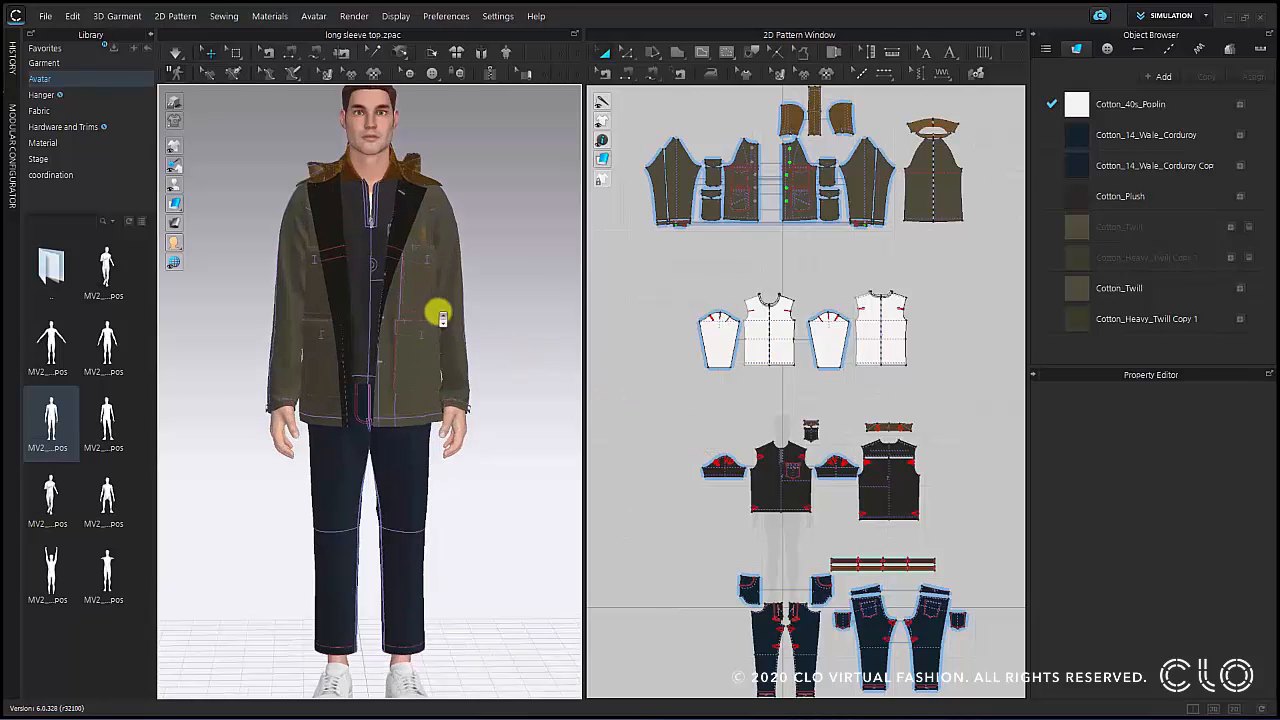
right_click_drag(412, 368, 349, 274)
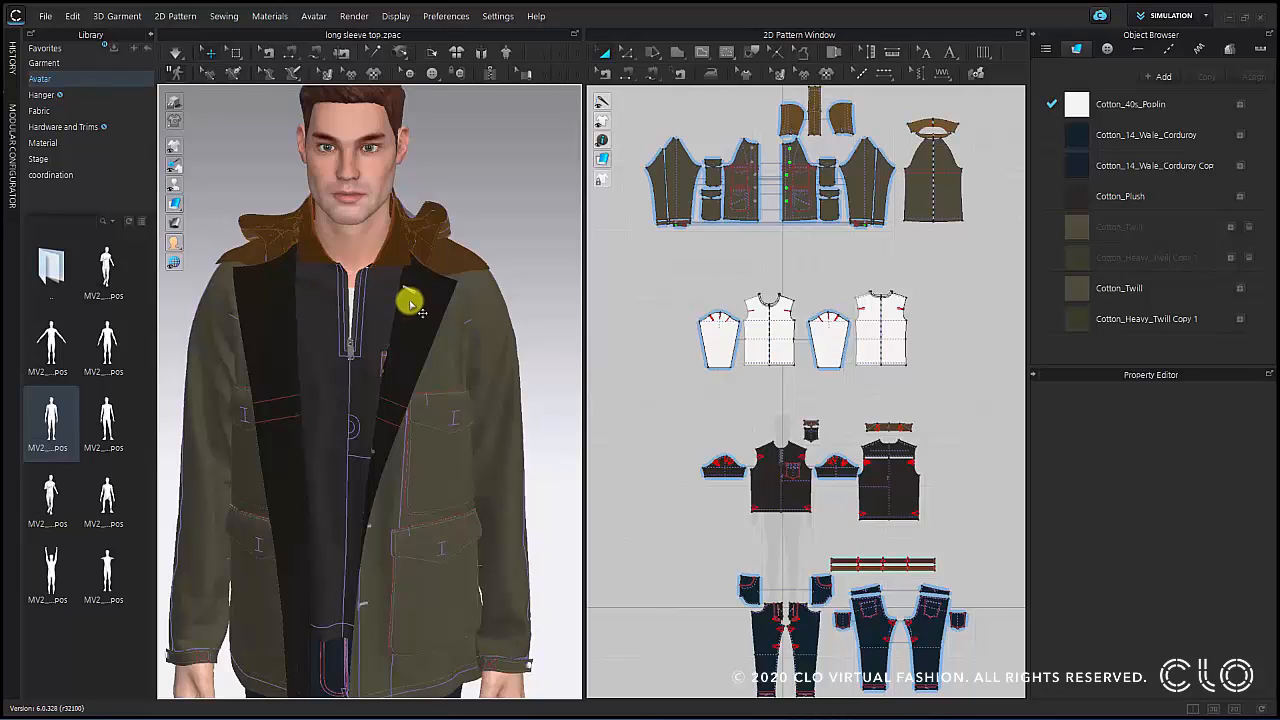
left_click_drag(934, 387, 657, 282)
scroll(662, 350, "down", 2)
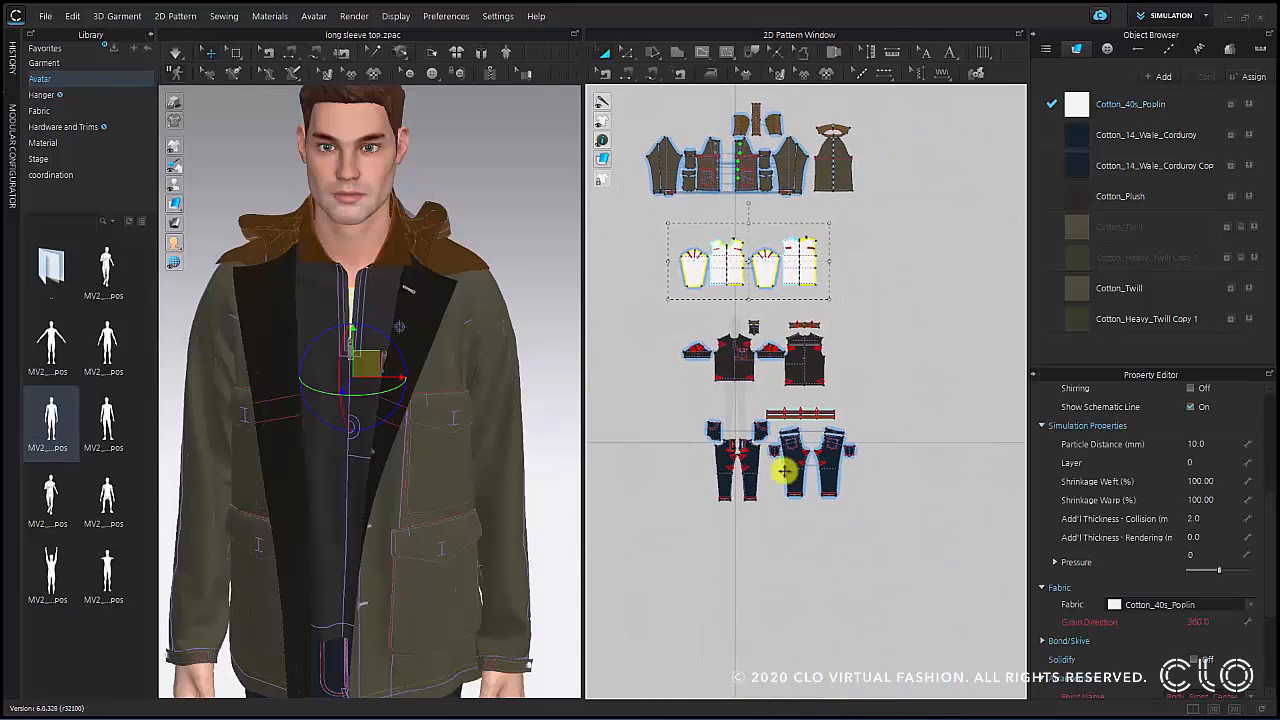
left_click_drag(900, 532, 651, 405, "shift")
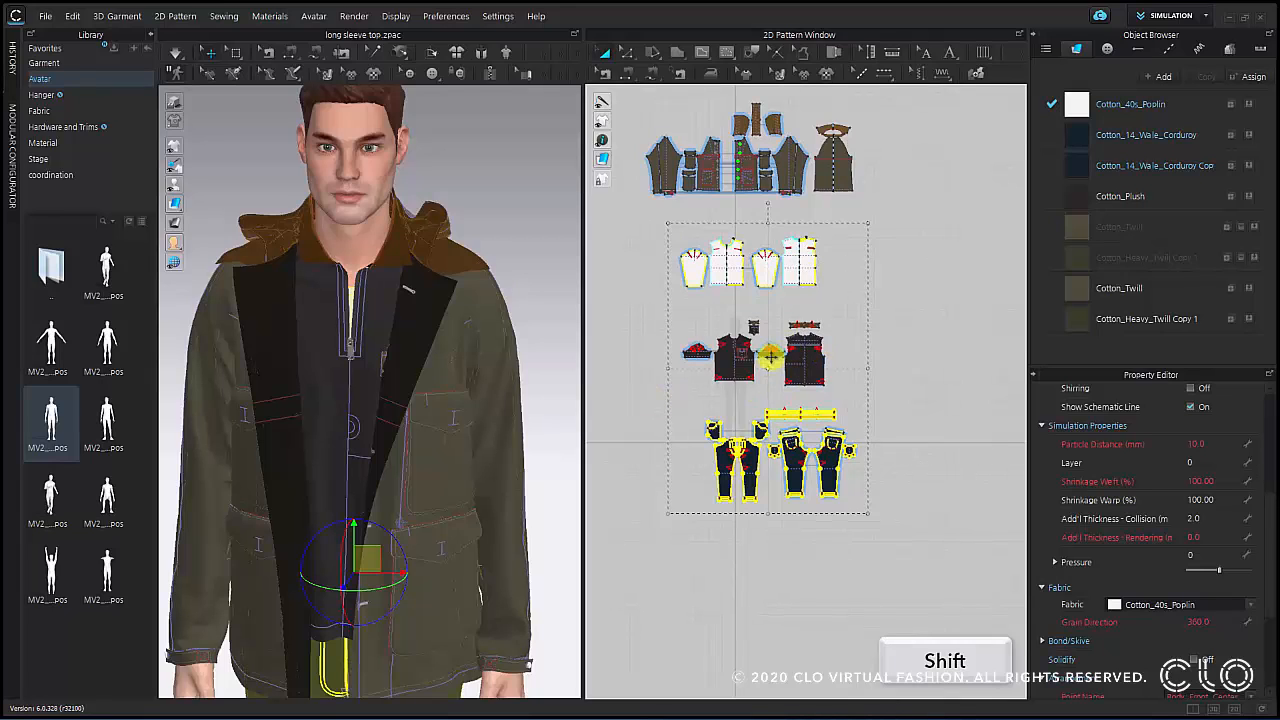
scroll(780, 388, "up", 2)
left_click_drag(852, 432, 707, 325, "shift")
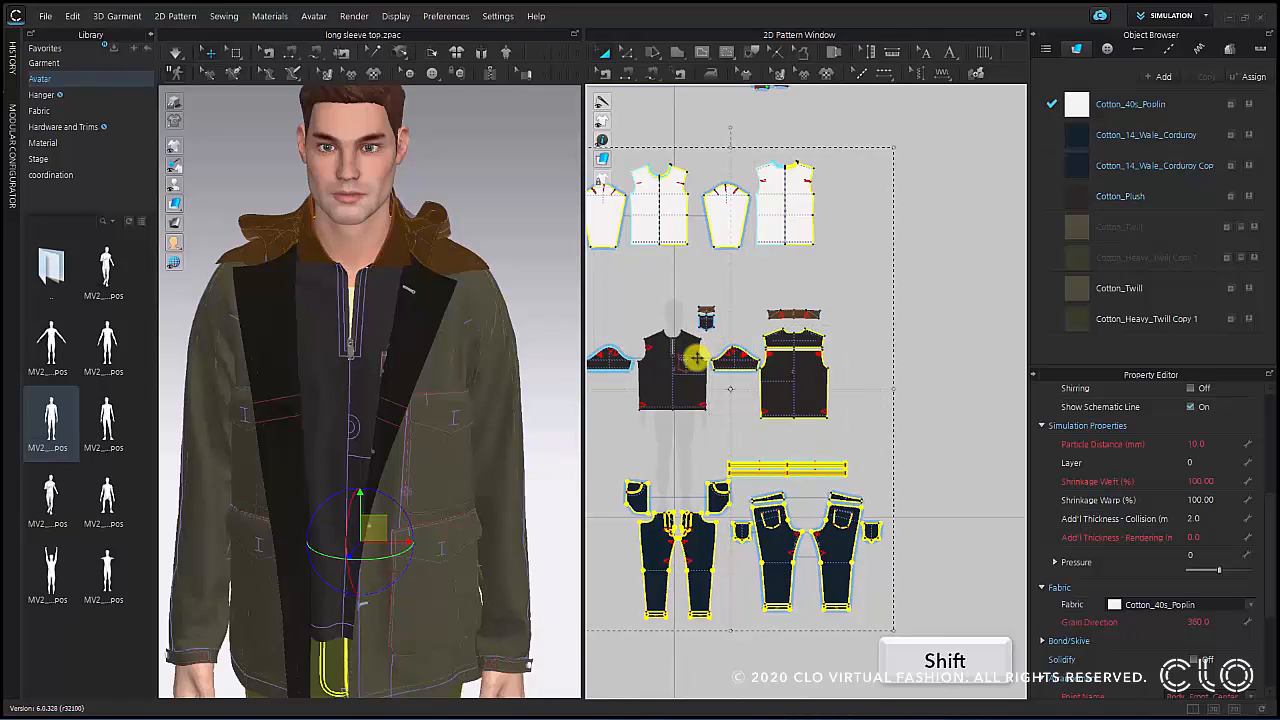
middle_click_drag(688, 360, 749, 369)
scroll(745, 337, "up", 3)
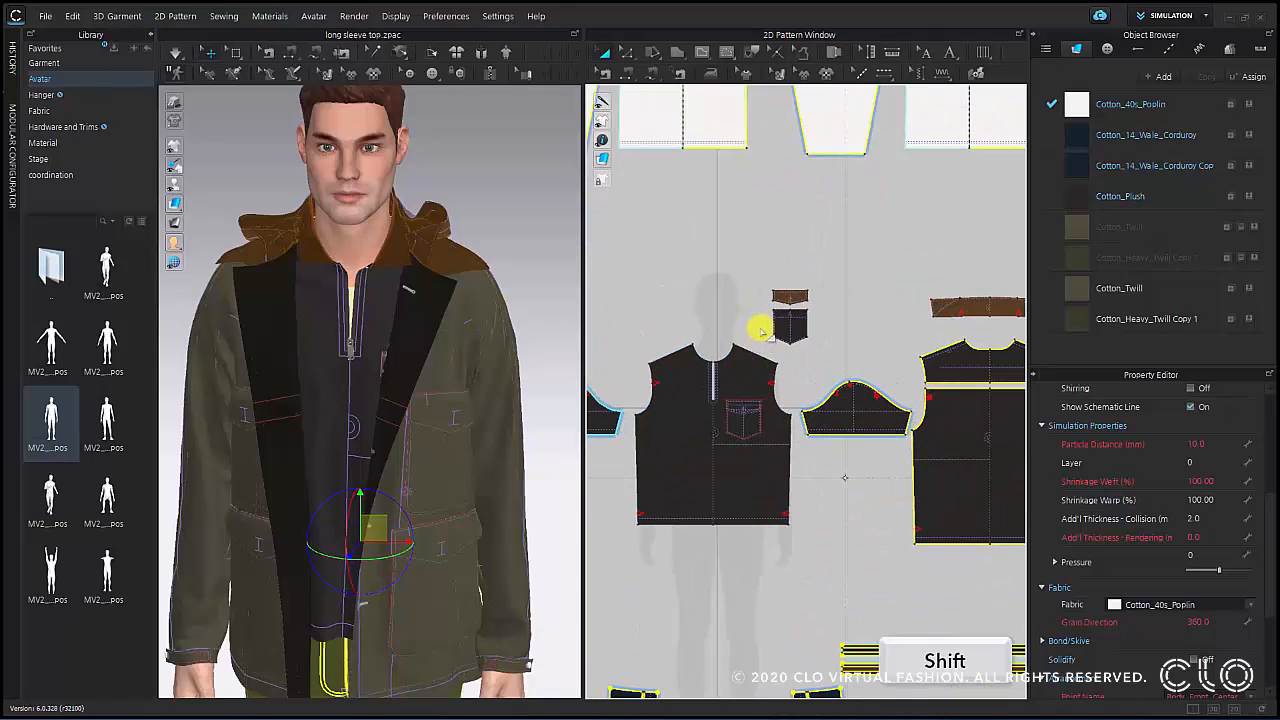
left_click_drag(760, 272, 811, 352, "shift")
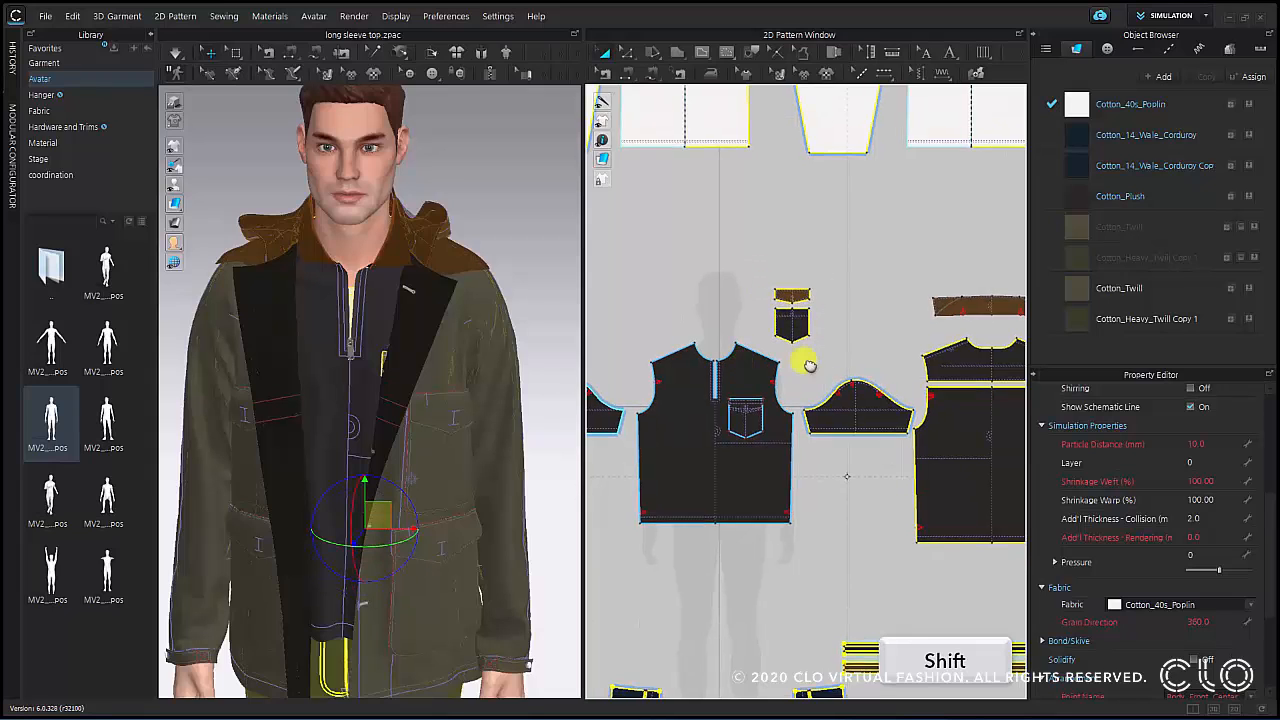
middle_click_drag(808, 366, 924, 356)
left_click(706, 399, "shift")
scroll(786, 375, "down", 6)
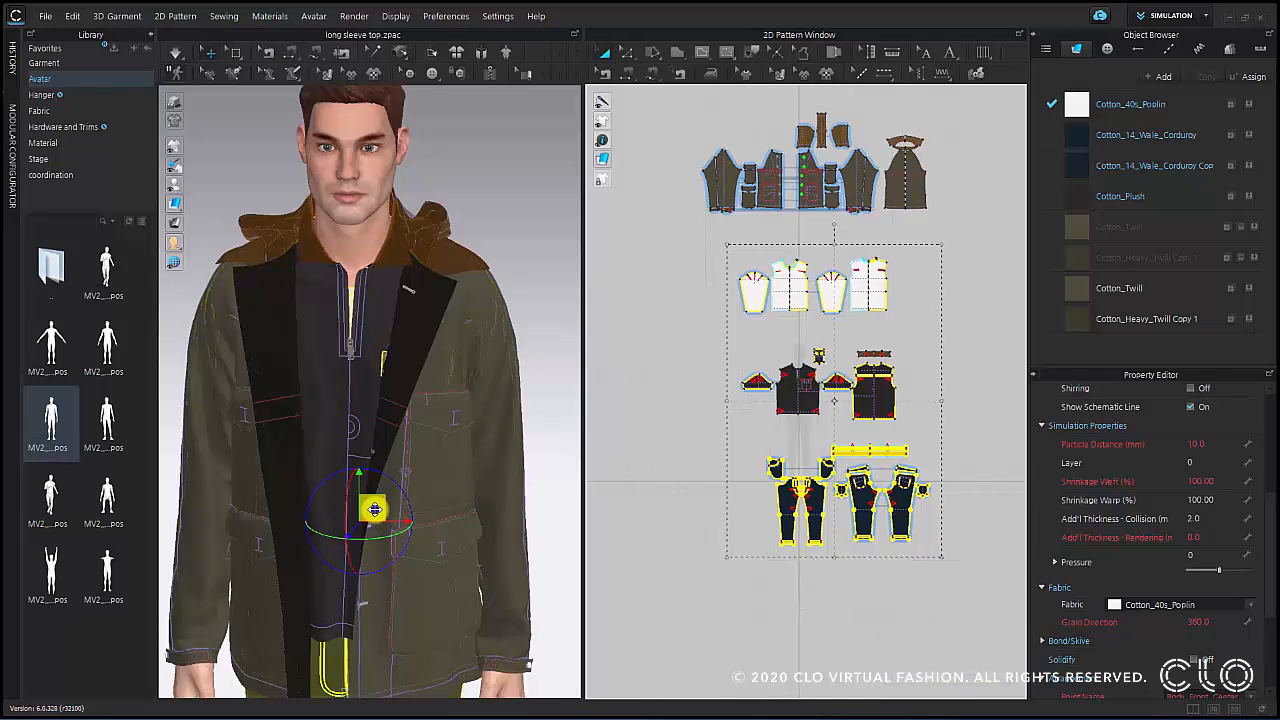
right_click(374, 509)
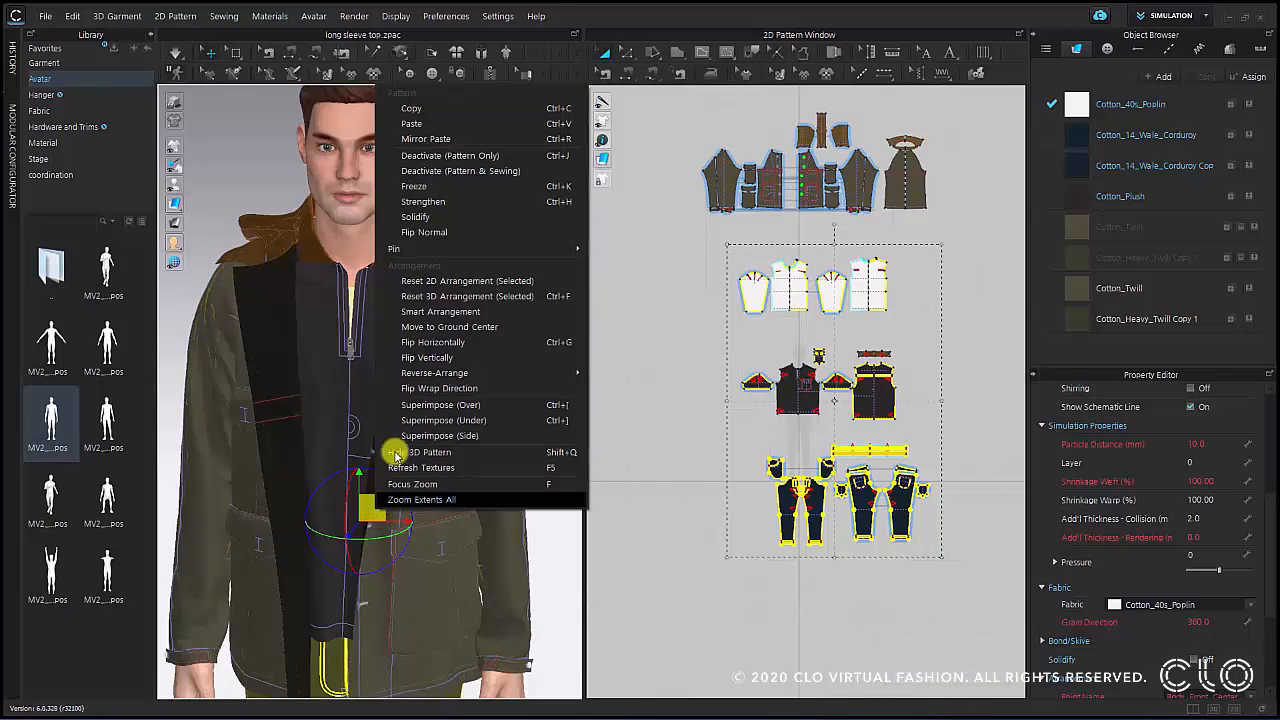
left_click(481, 157)
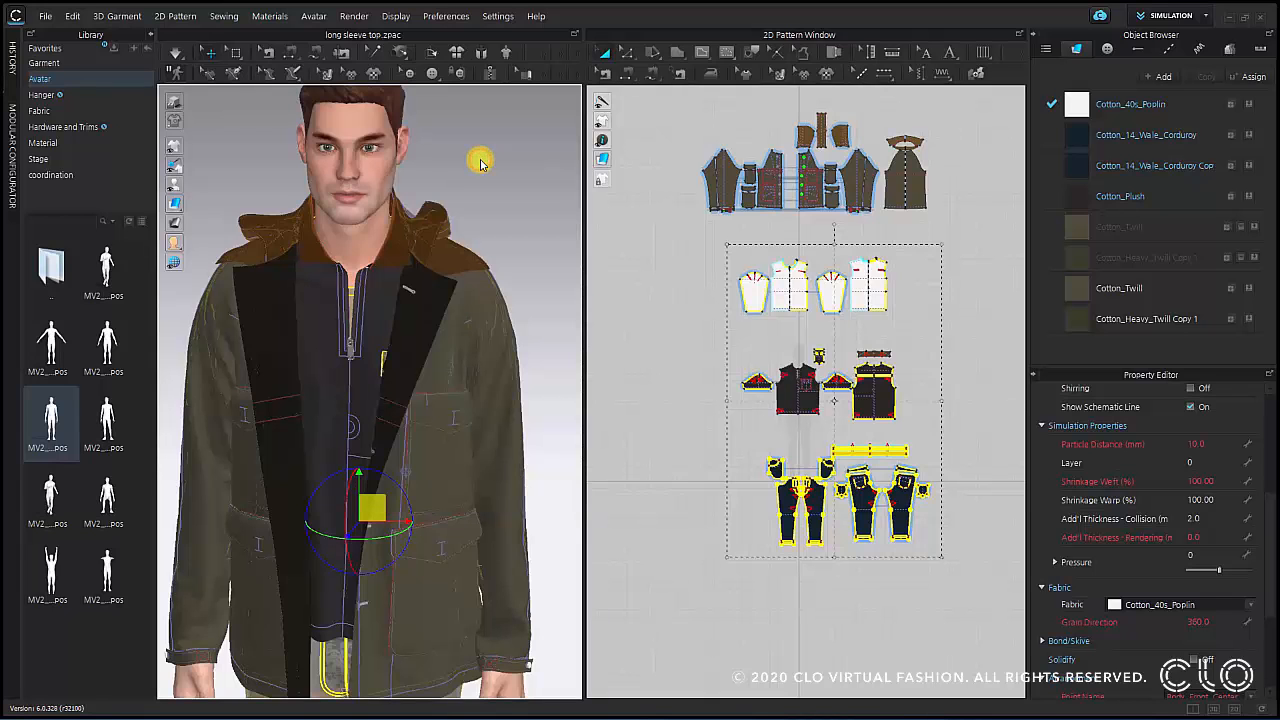
- Freeze the shirt's front and collar together with all the jacket patterns, and clear the selection
scroll(457, 437, "down", 5)
right_click_drag(457, 437, 467, 409)
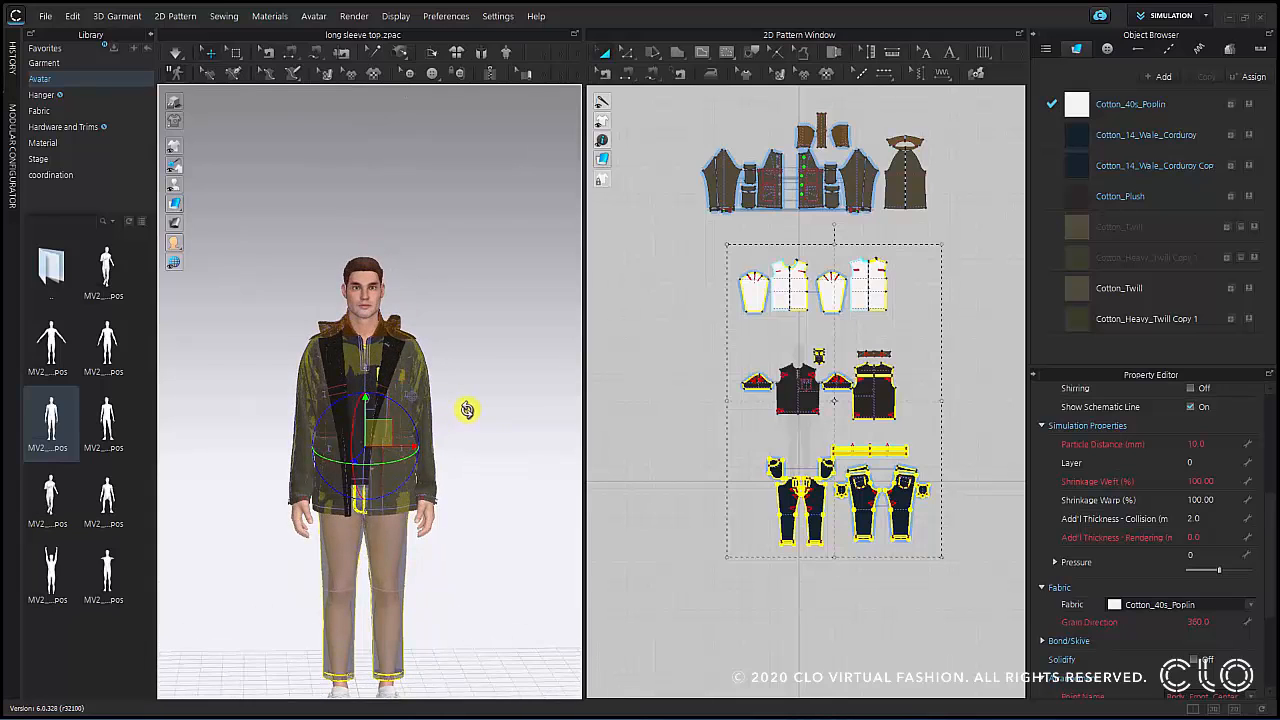
scroll(830, 404, "up", 5)
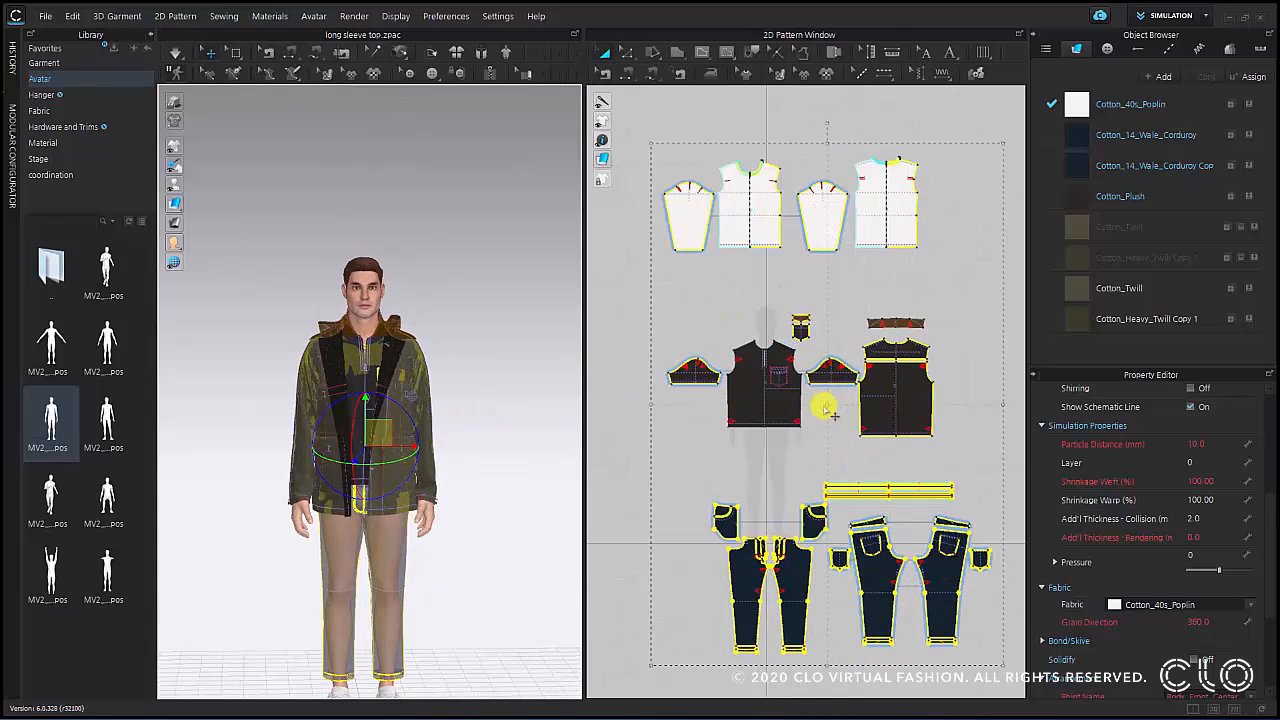
left_click(743, 404)
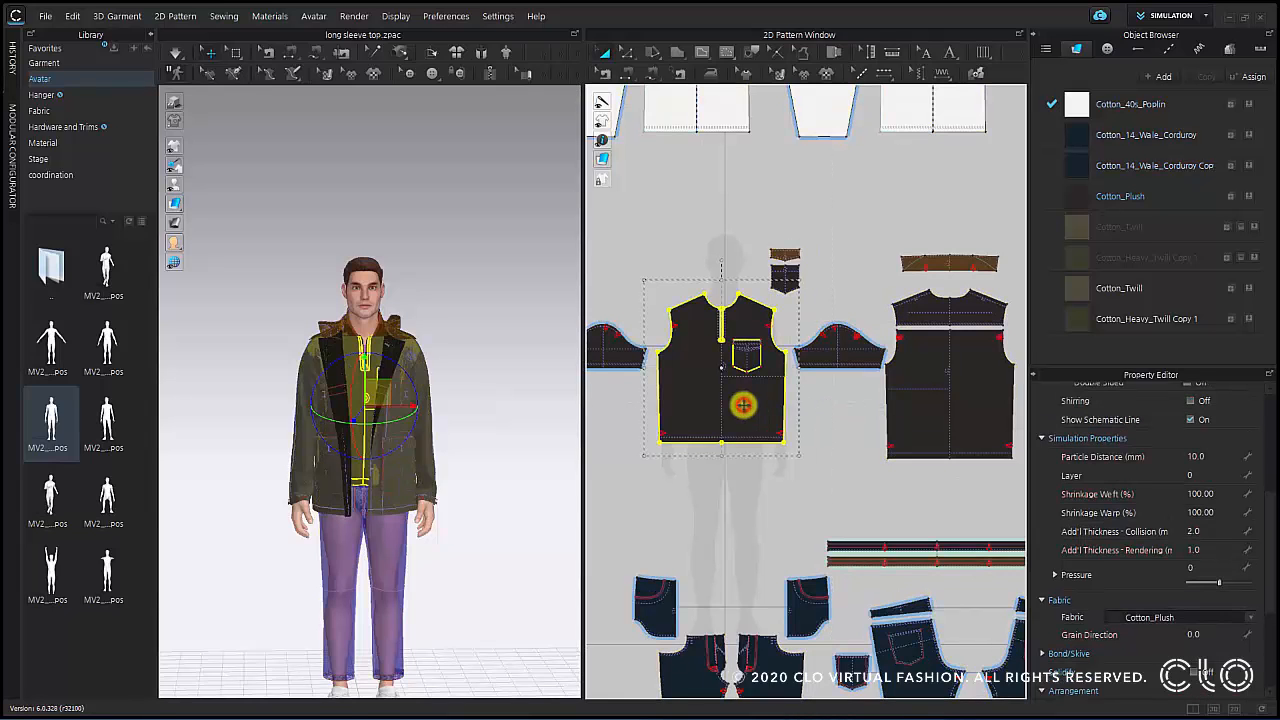
scroll(790, 420, "up", 2)
scroll(885, 327, "up", 2)
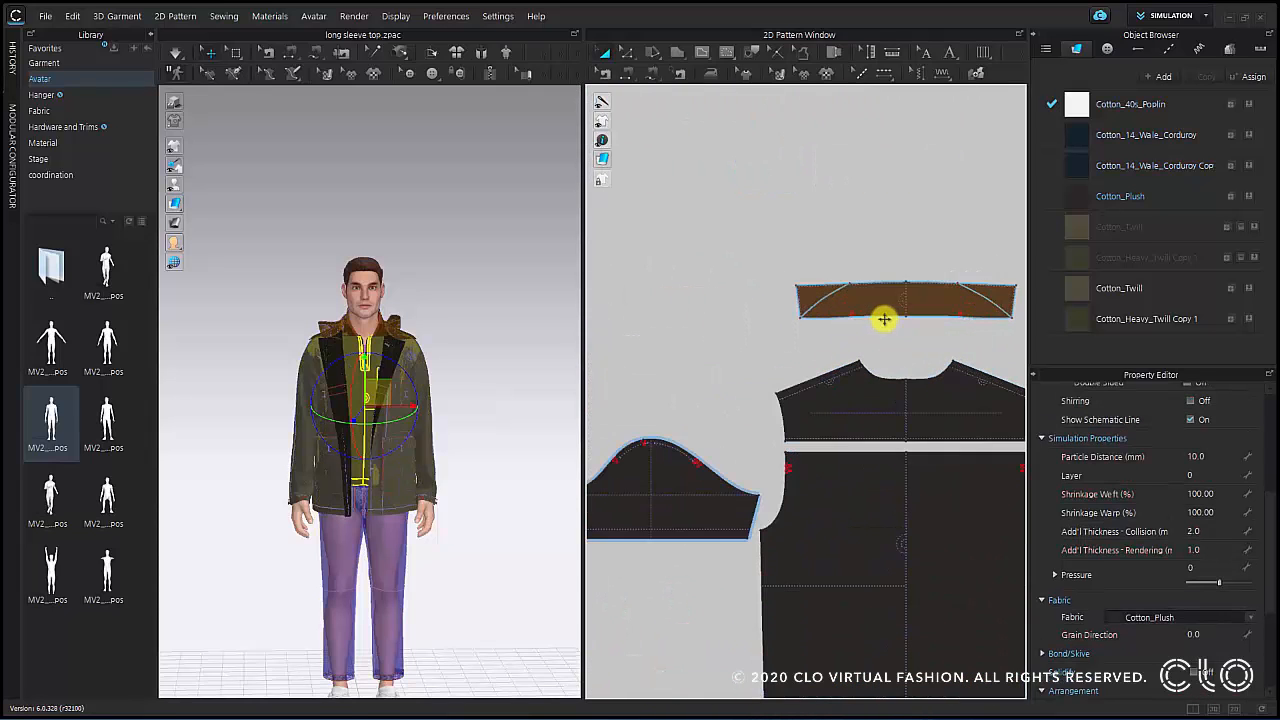
left_click(884, 313)
scroll(760, 350, "down", 8)
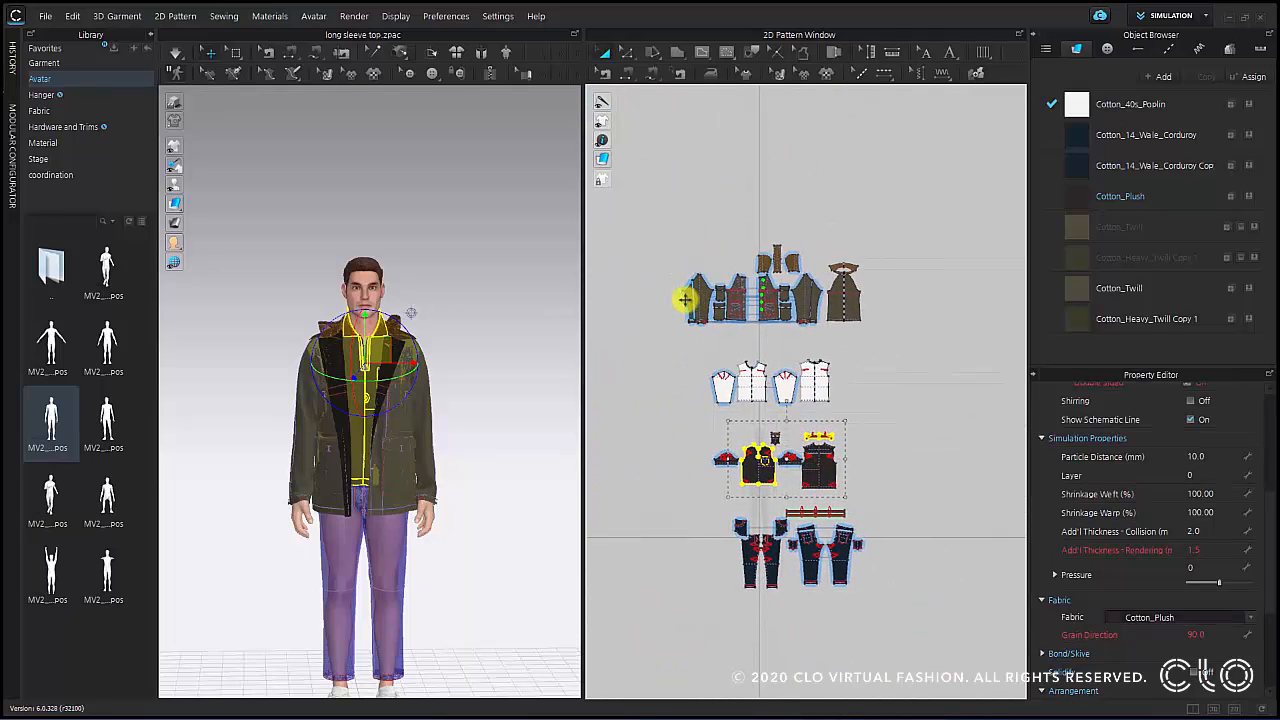
left_click_drag(634, 220, 908, 340, "shift")
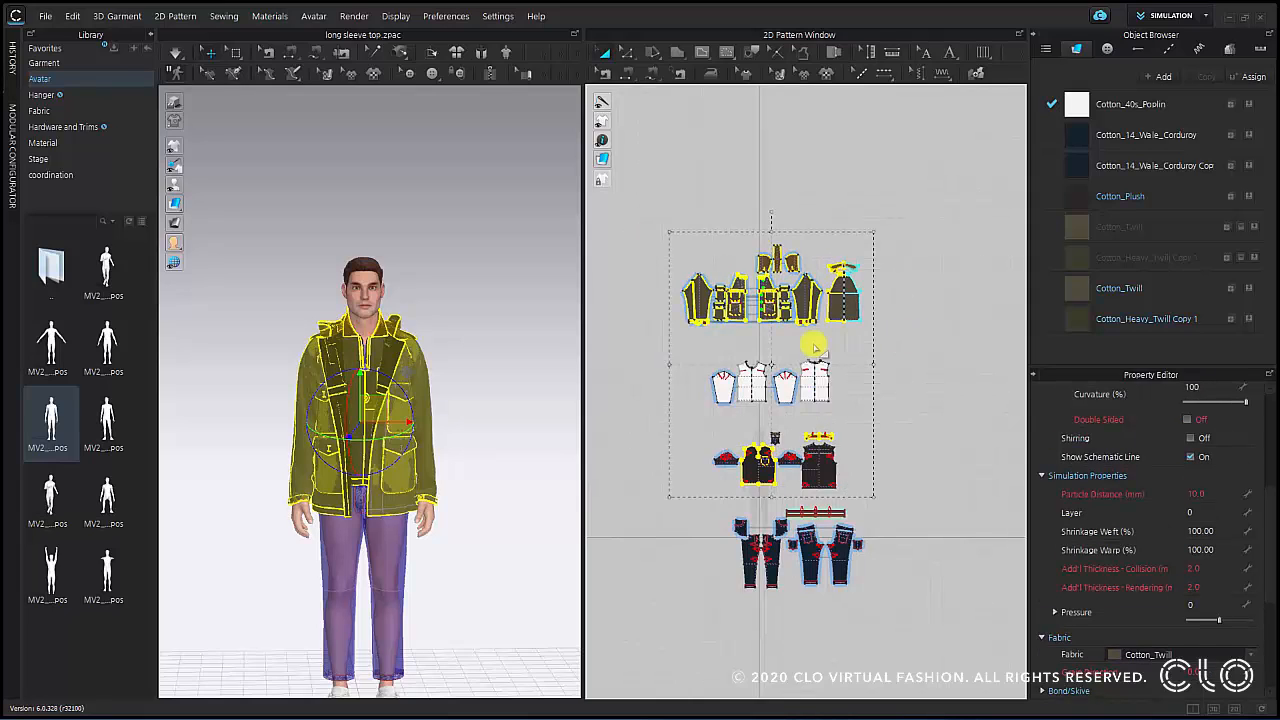
right_click(374, 404)
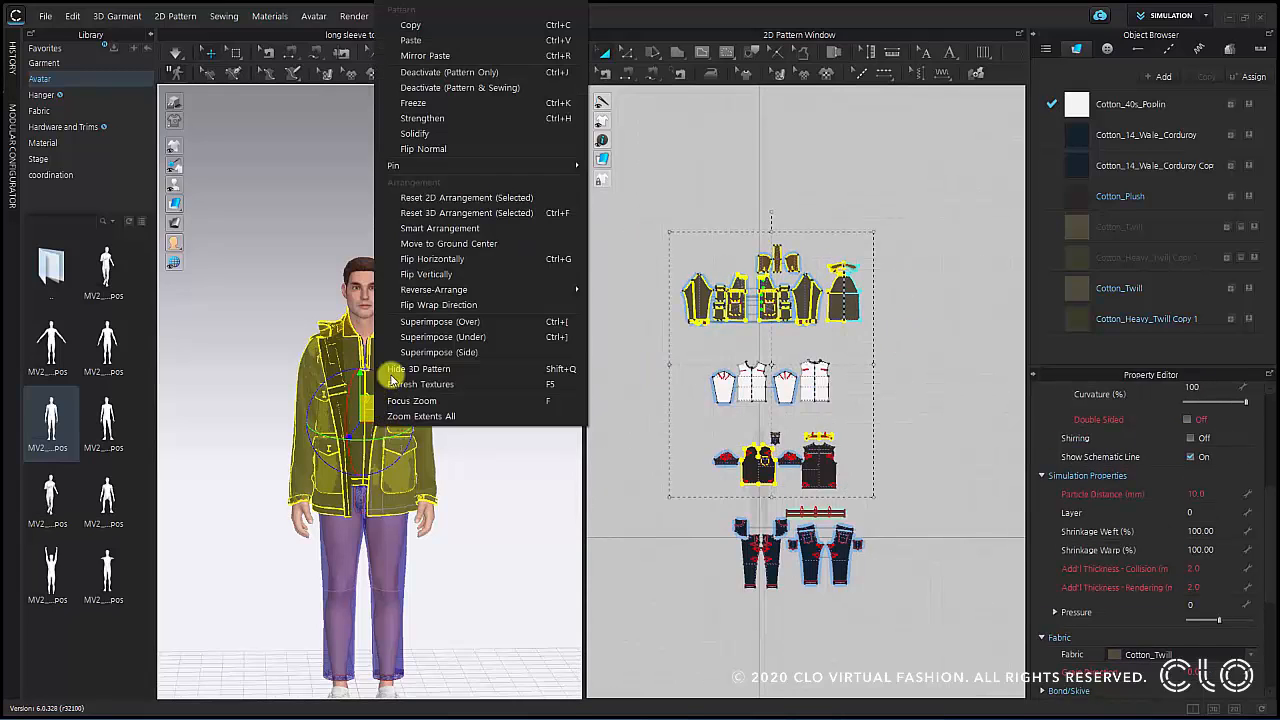
left_click(442, 103)
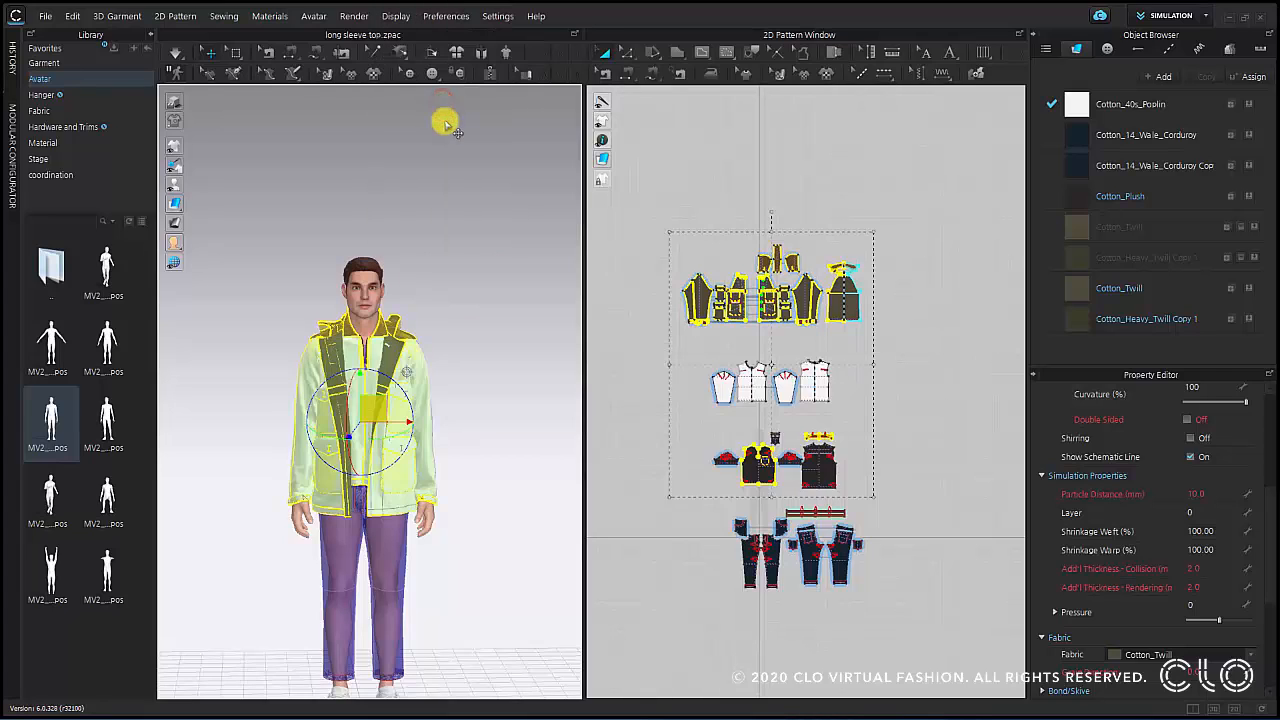
left_click(484, 260)
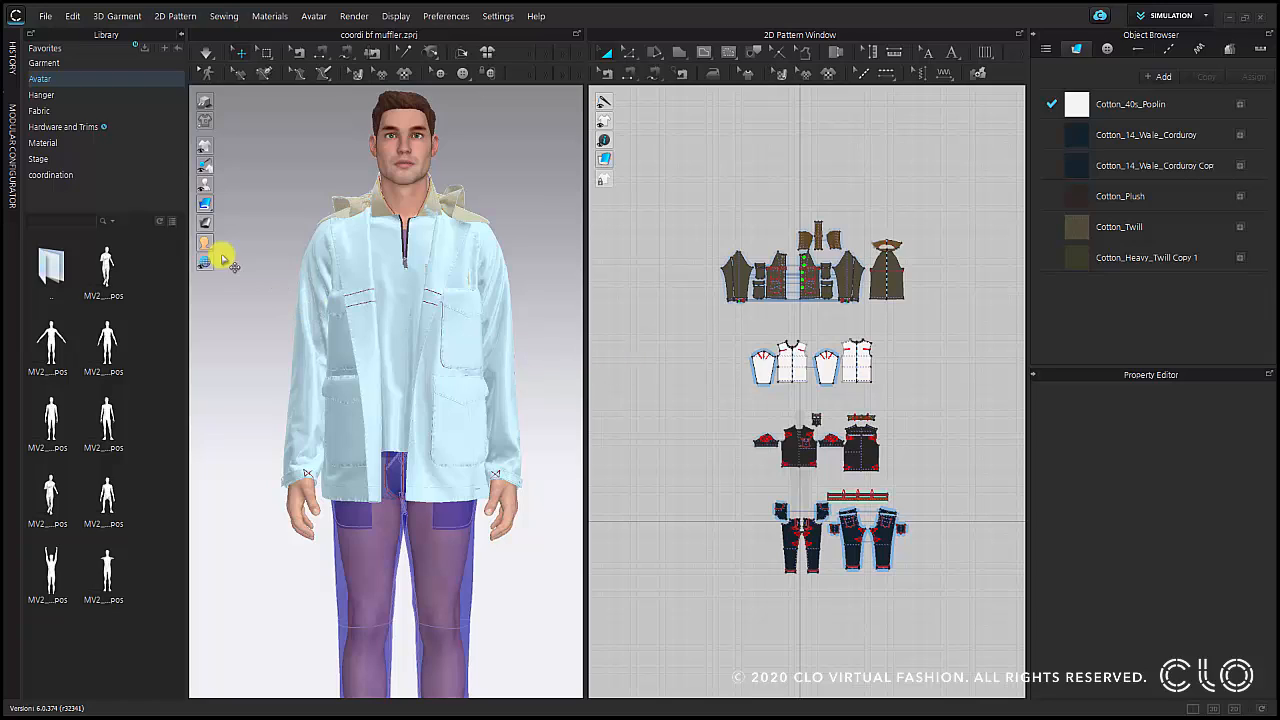
- Add muffler.zpac from the coordination folder to the workspace with an X translation of 1.0 m, loading its avatar pose and size
left_click(84, 174)
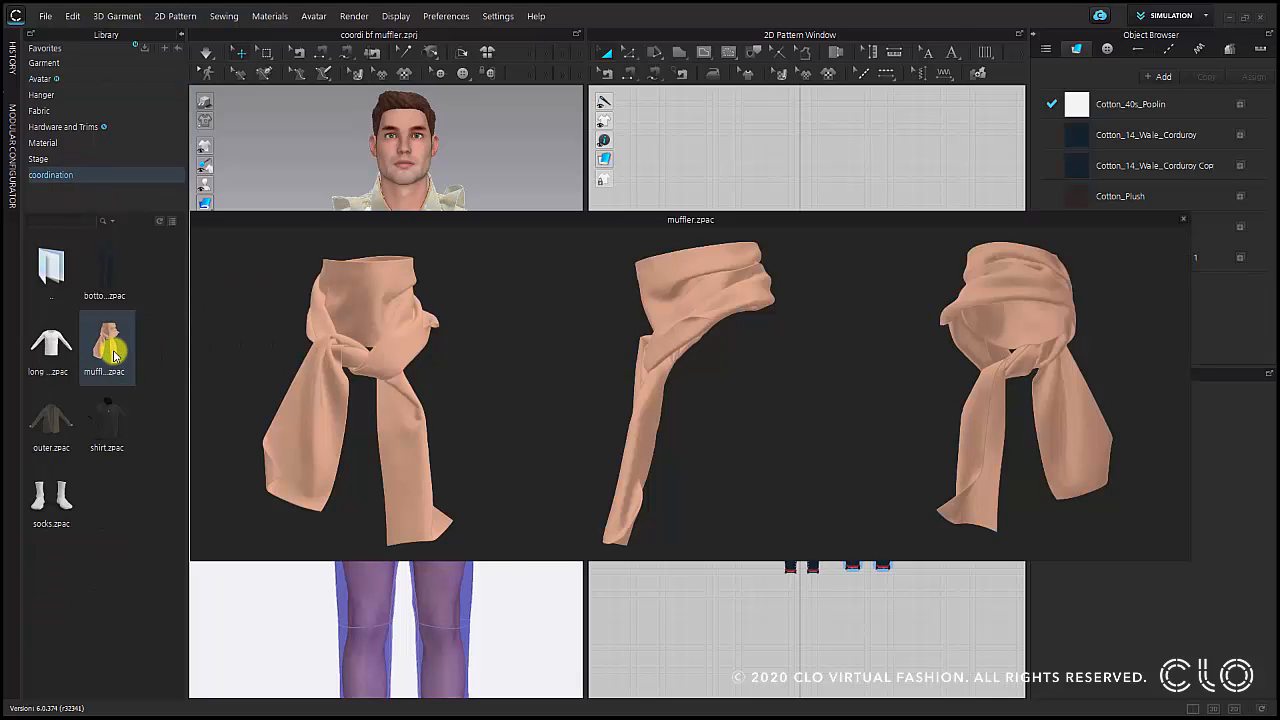
right_click(118, 356)
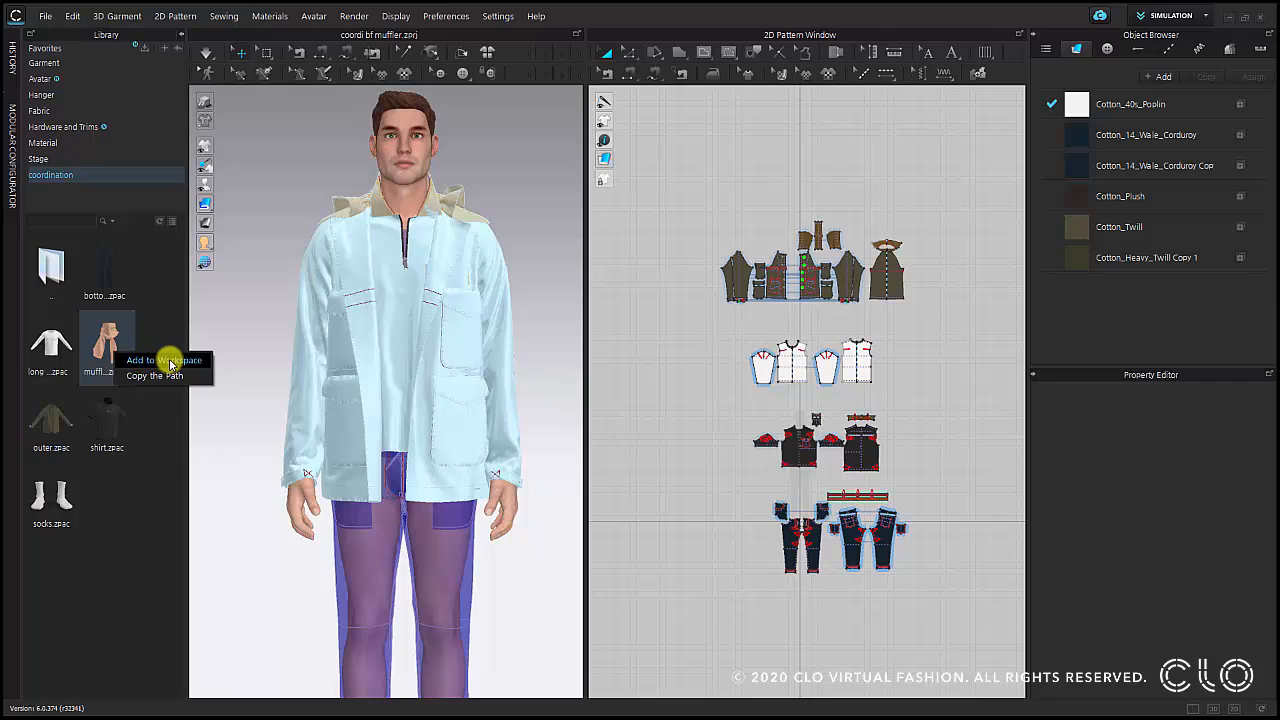
left_click(166, 360)
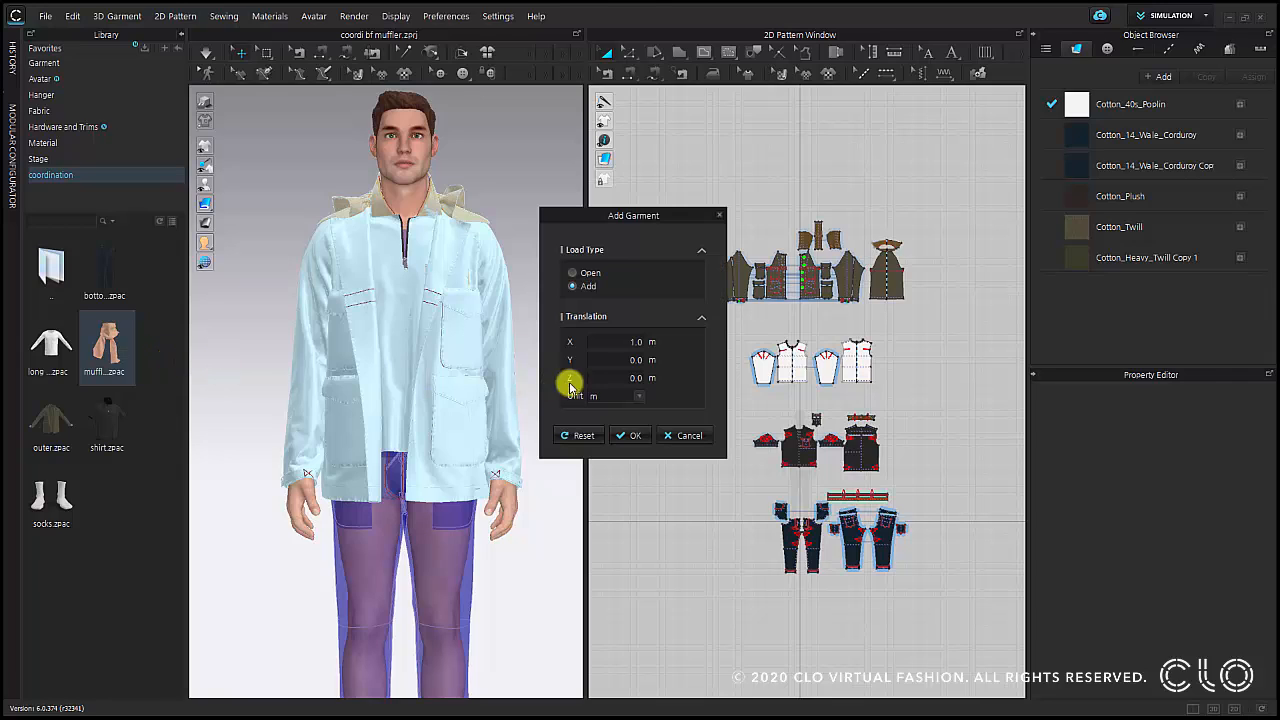
left_click(638, 434)
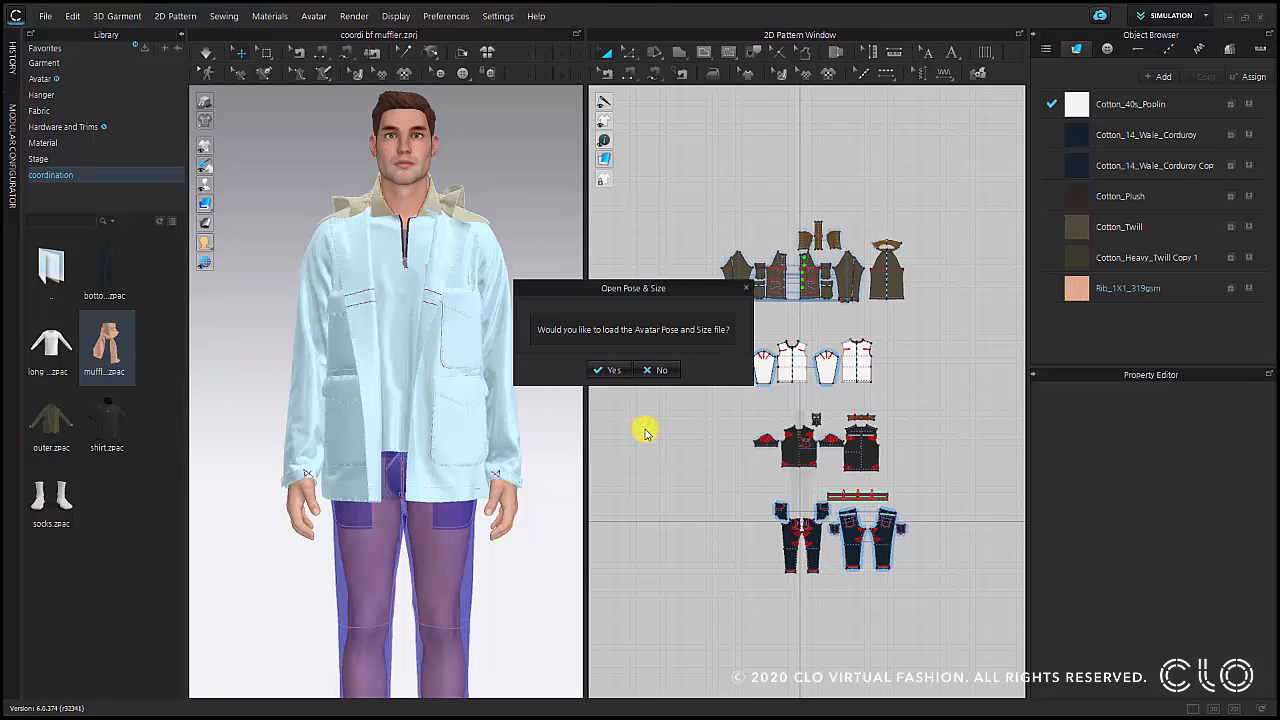
left_click(613, 371)
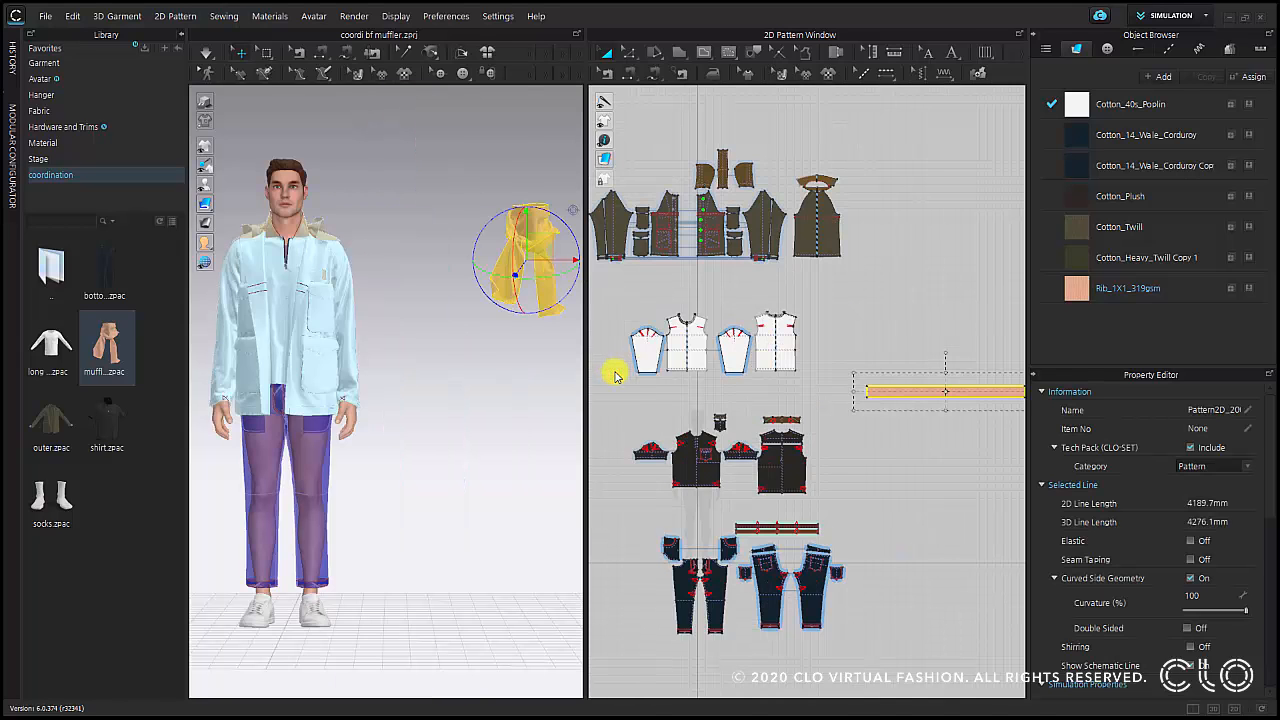
- Move the muffler sideways onto the avatar and centre it around the neck over the jacket
key("2")
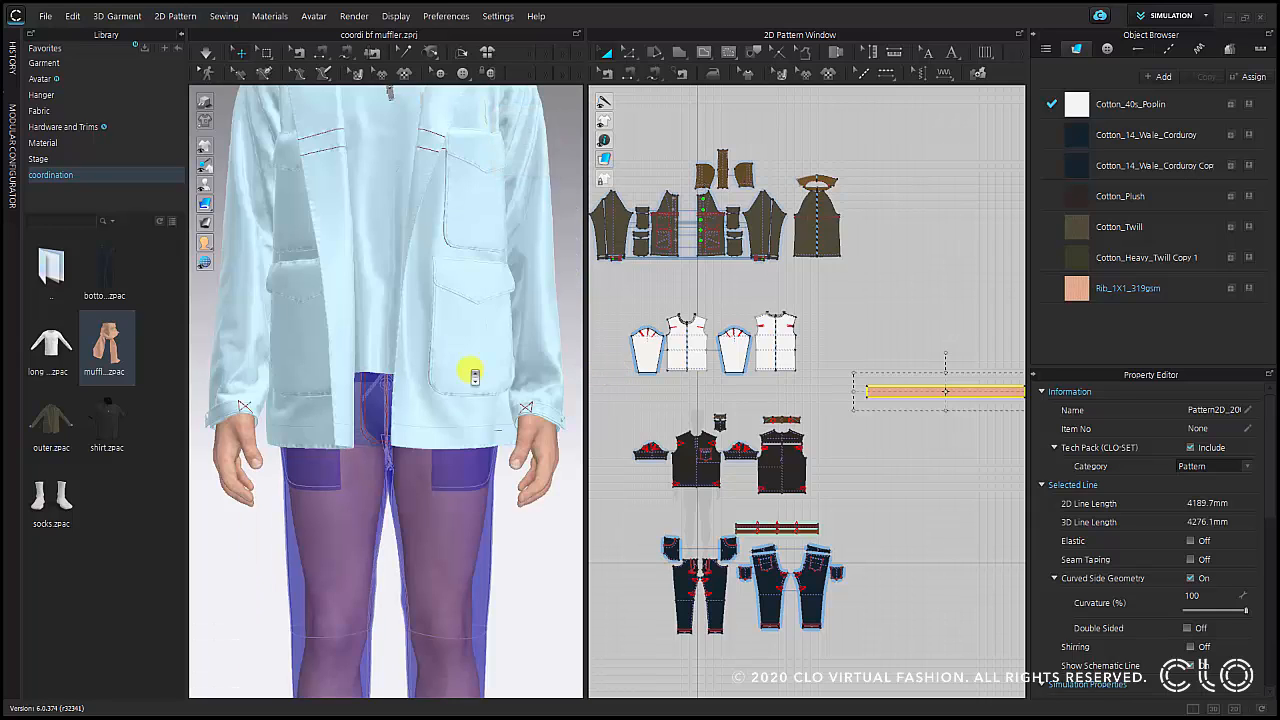
scroll(471, 364, "down", 6)
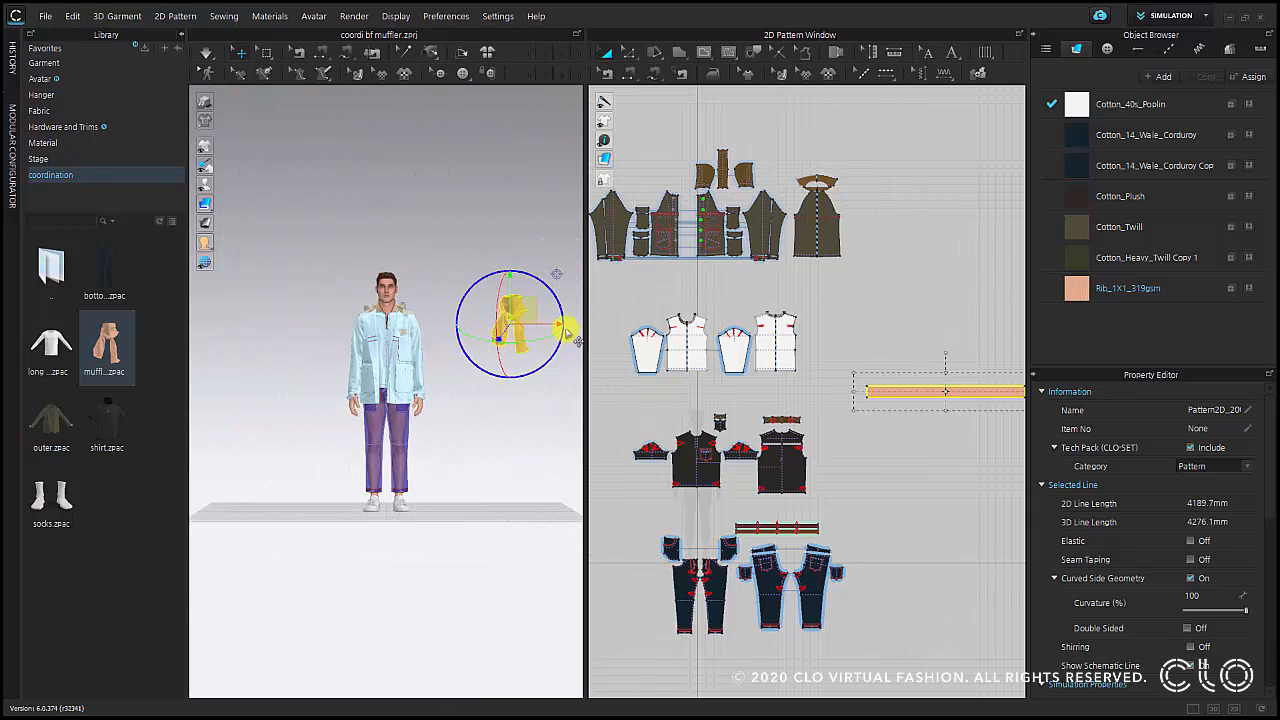
left_click_drag(564, 328, 430, 323)
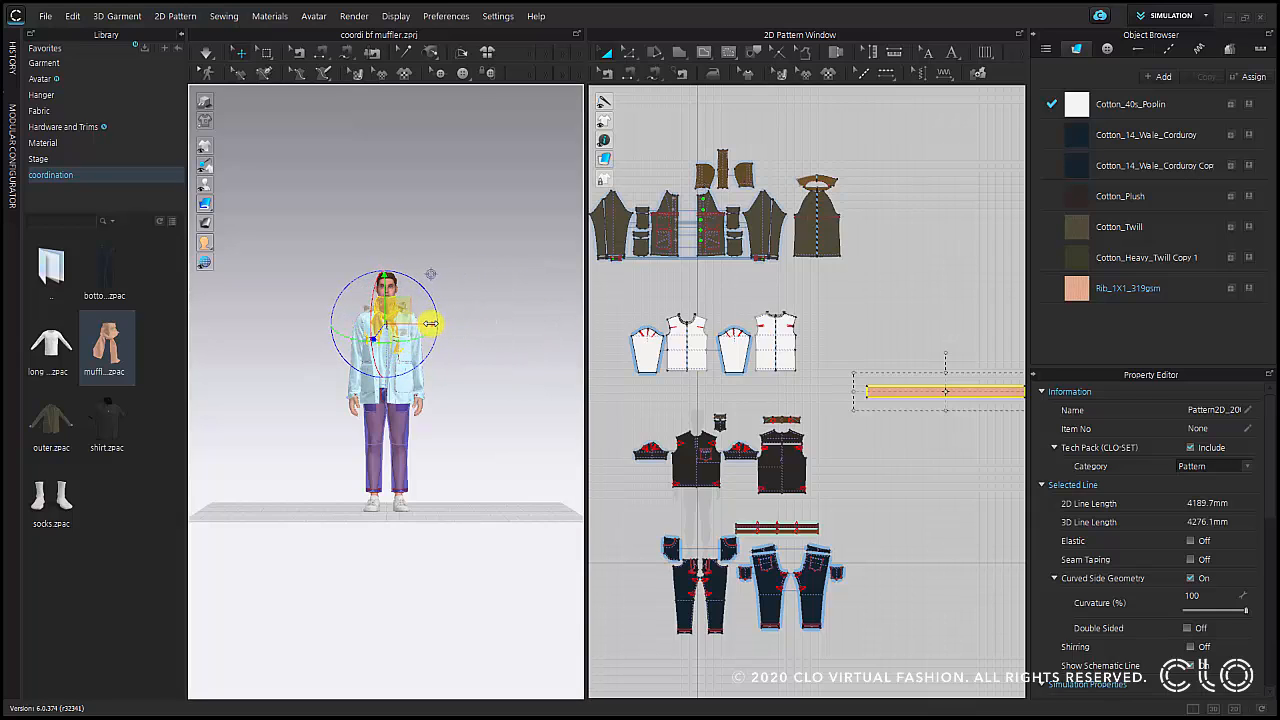
scroll(430, 323, "up", 8)
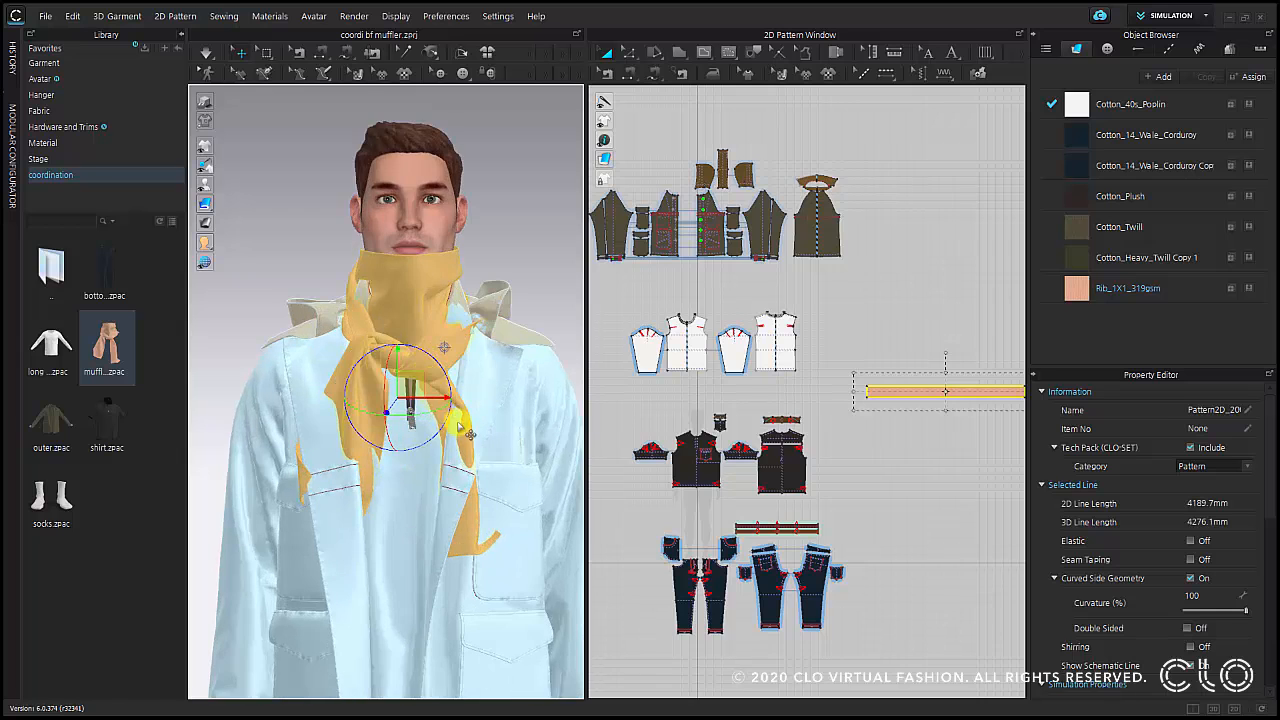
left_click_drag(436, 400, 431, 400)
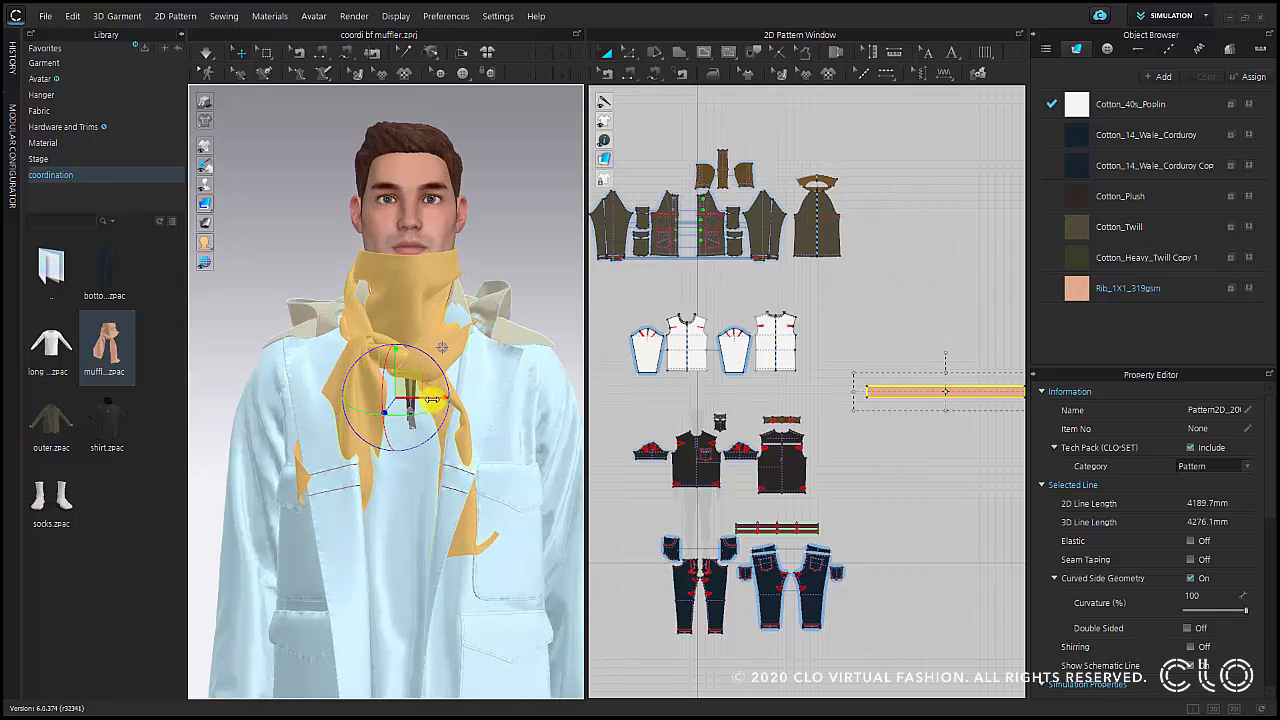
right_click_drag(384, 404, 651, 428)
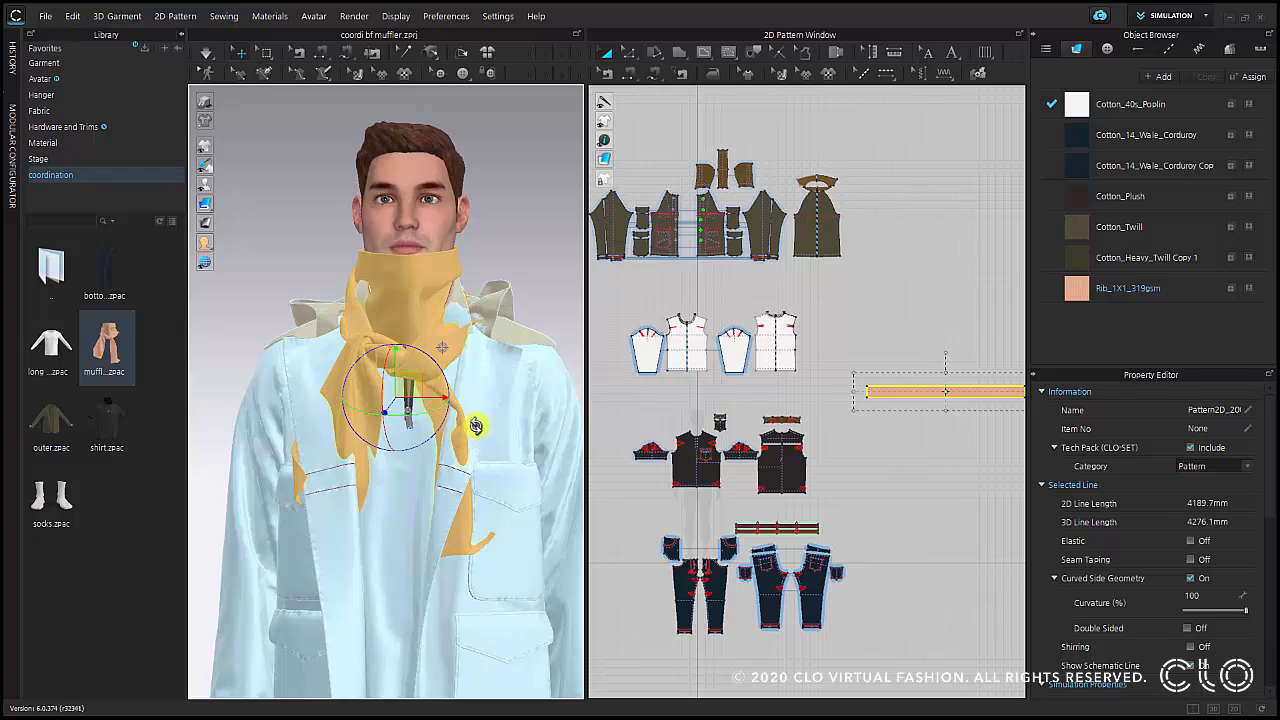
right_click_drag(476, 426, 486, 451)
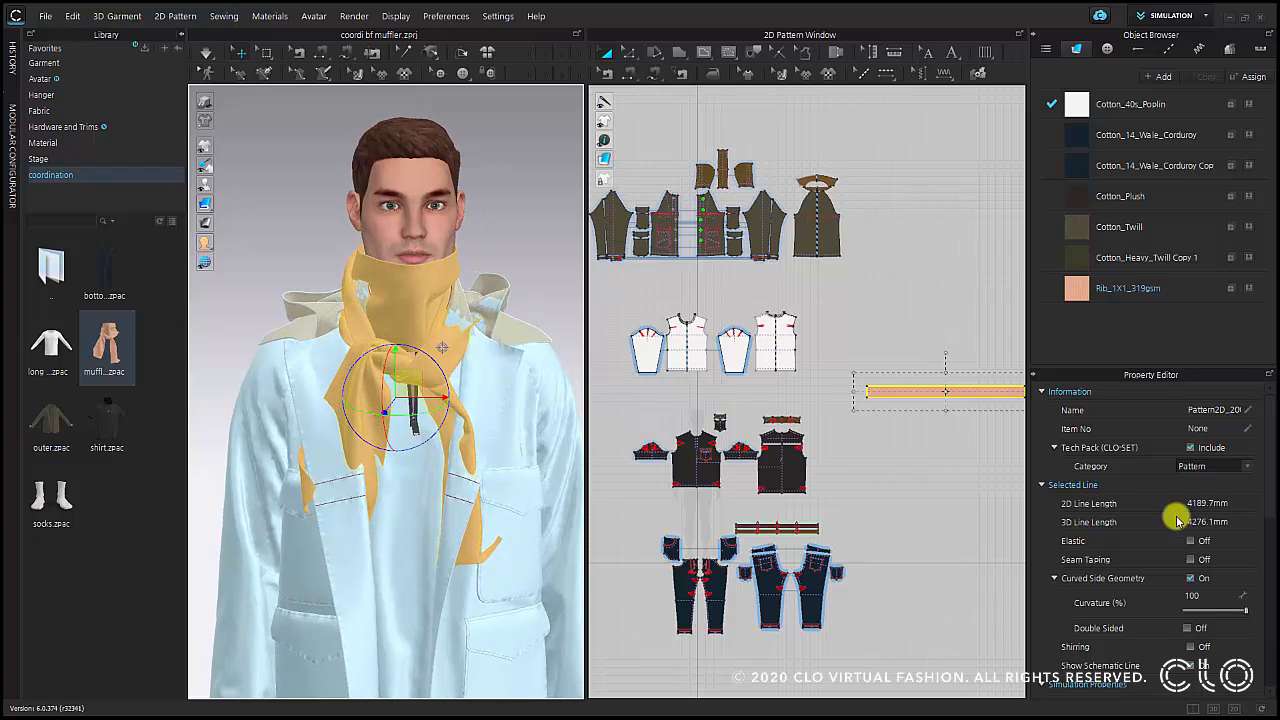
- Set the muffler's layer to 1 and place its 2D pattern between the long sleeve top and the shirt patterns
scroll(1266, 560, "down", 5)
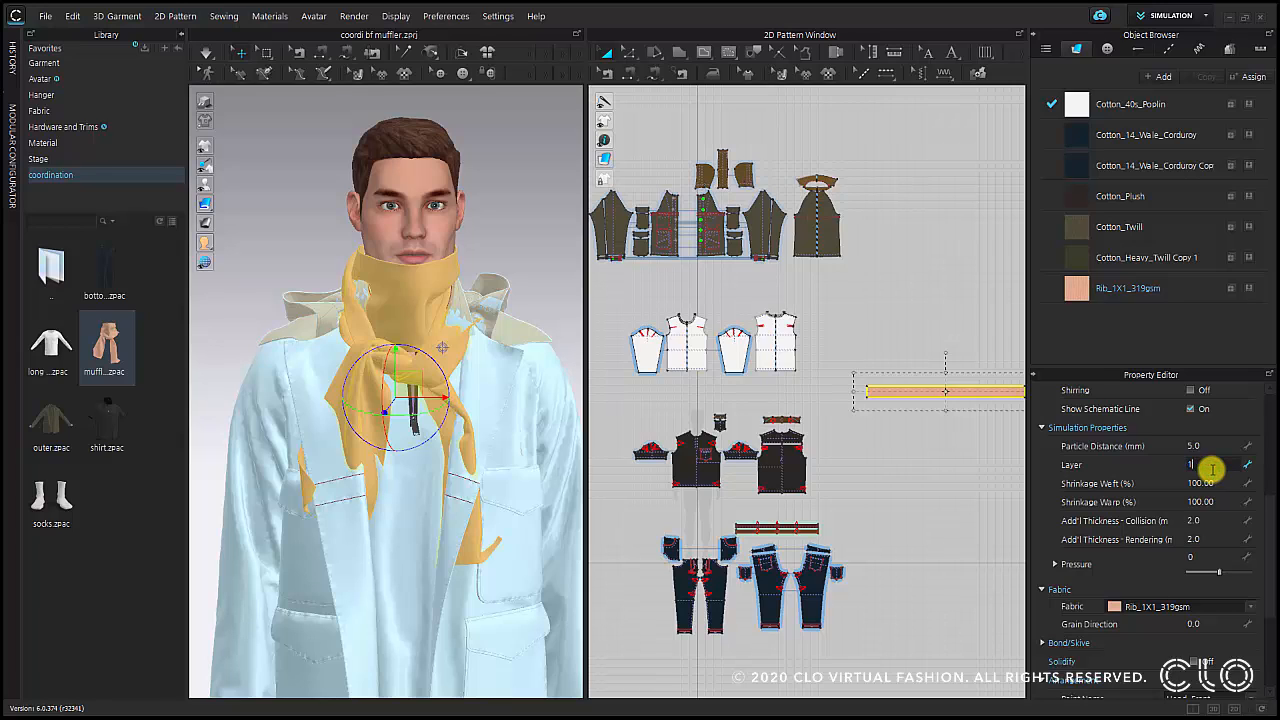
key("Return")
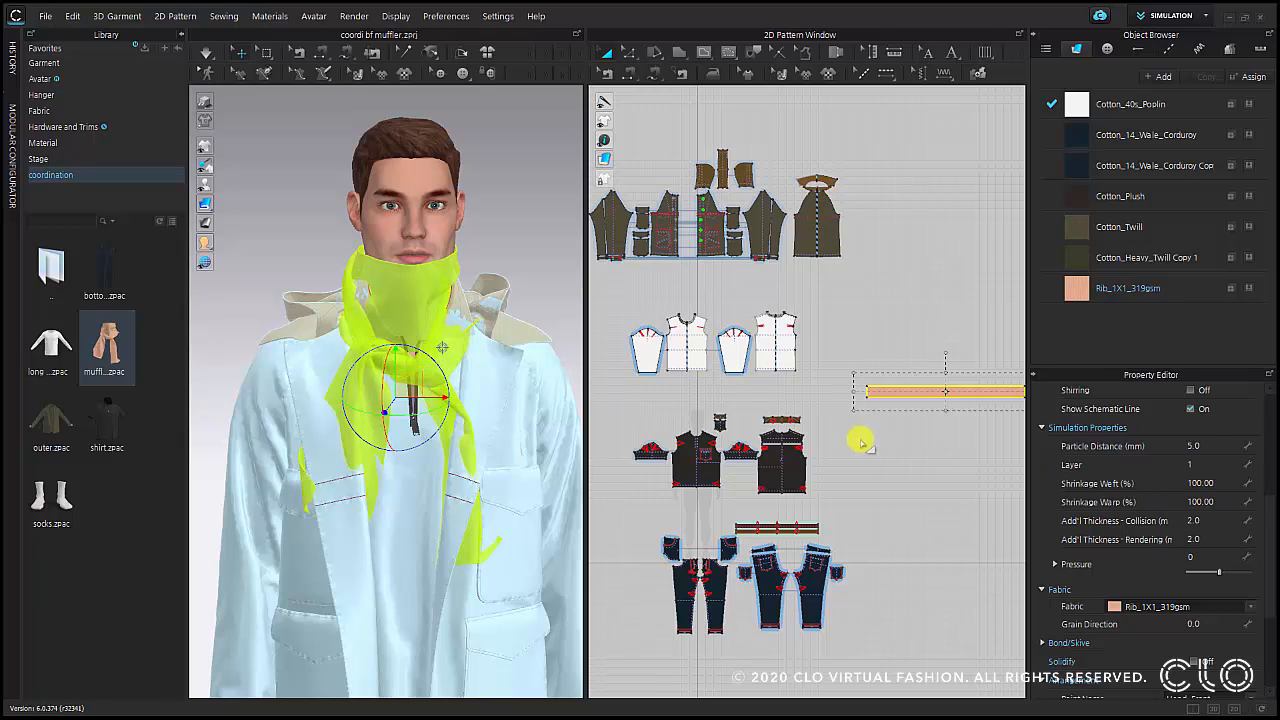
left_click_drag(900, 390, 677, 391)
left_click(857, 336)
scroll(489, 412, "up", 1)
right_click_drag(489, 412, 418, 406)
scroll(470, 354, "down", 2)
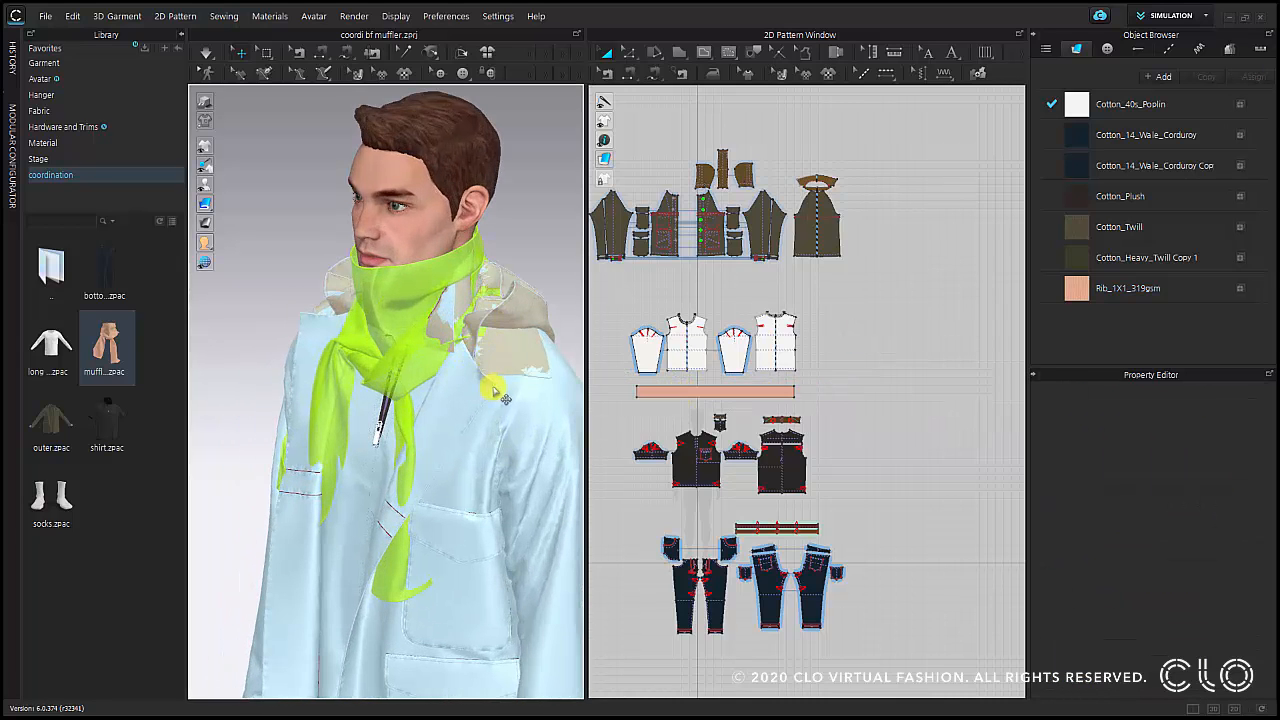
right_click_drag(505, 399, 448, 363)
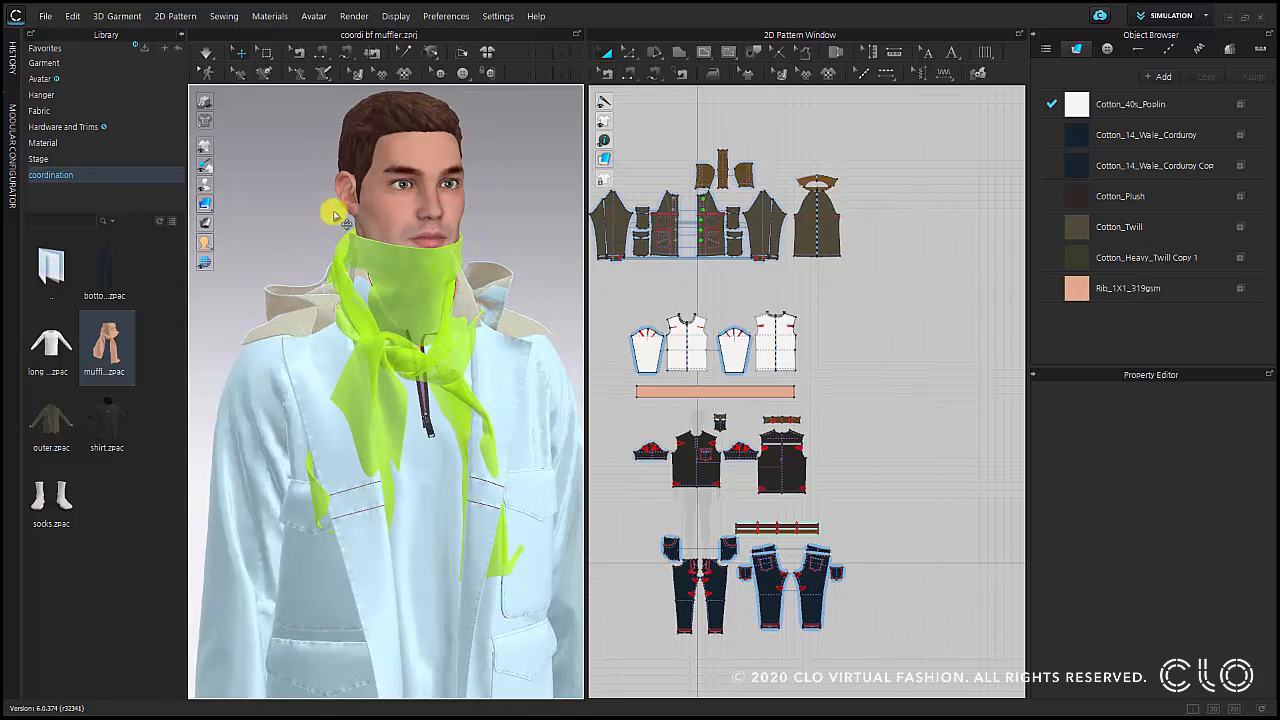
- Simulate the muffler so it drapes over the jacket, stop the simulation, and check the drape from several angles
left_click(211, 54)
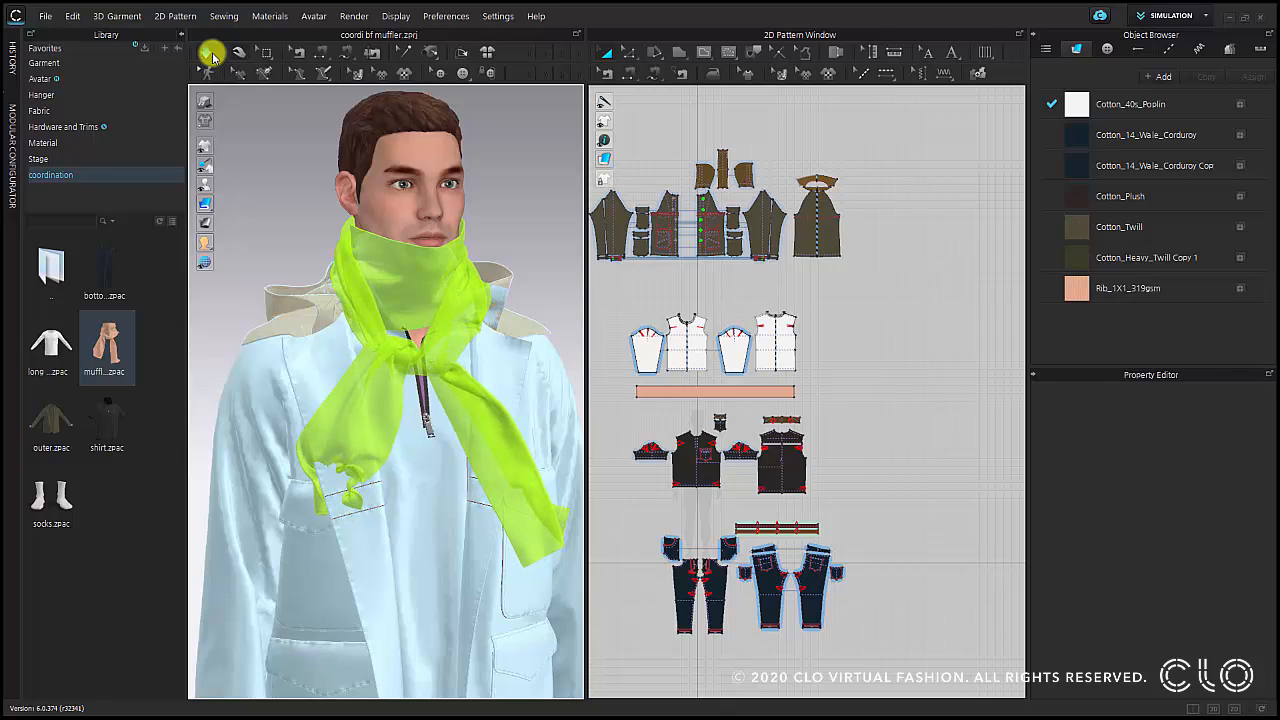
left_click(206, 53)
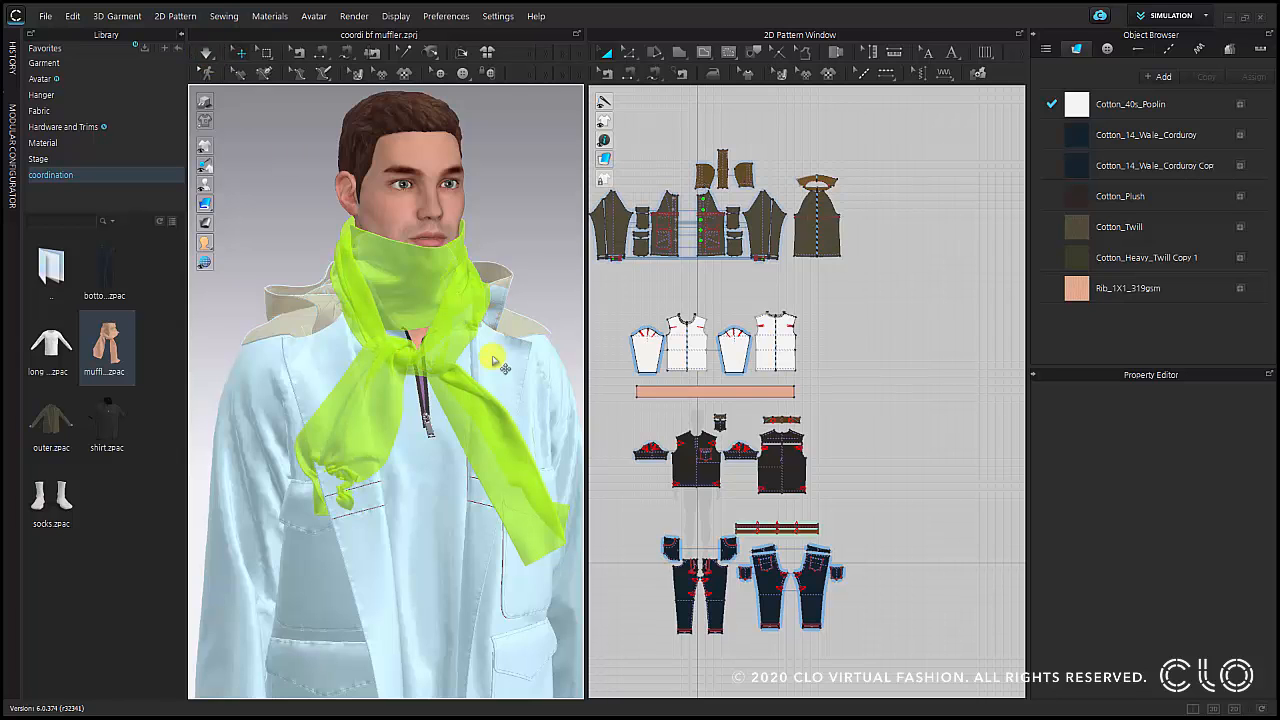
right_click_drag(493, 362, 230, 376)
right_click_drag(436, 292, 465, 370)
scroll(460, 366, "up", 3)
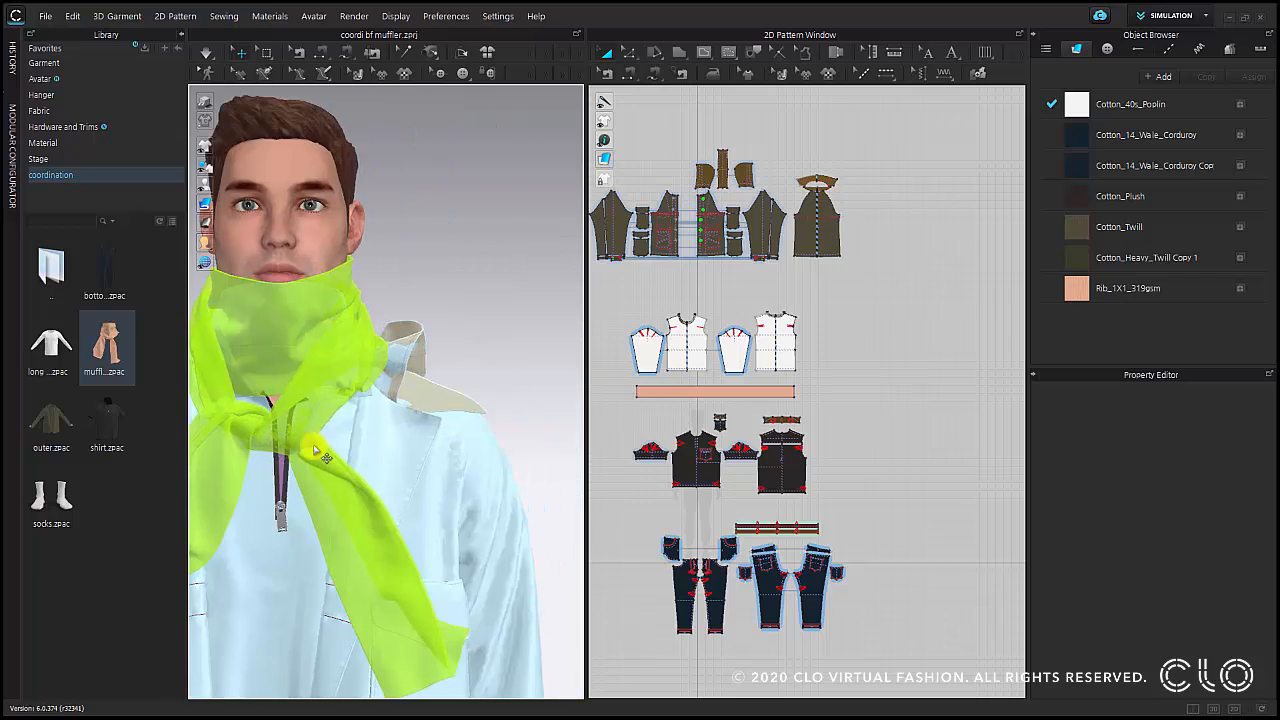
scroll(306, 424, "up", 3)
scroll(340, 404, "down", 6)
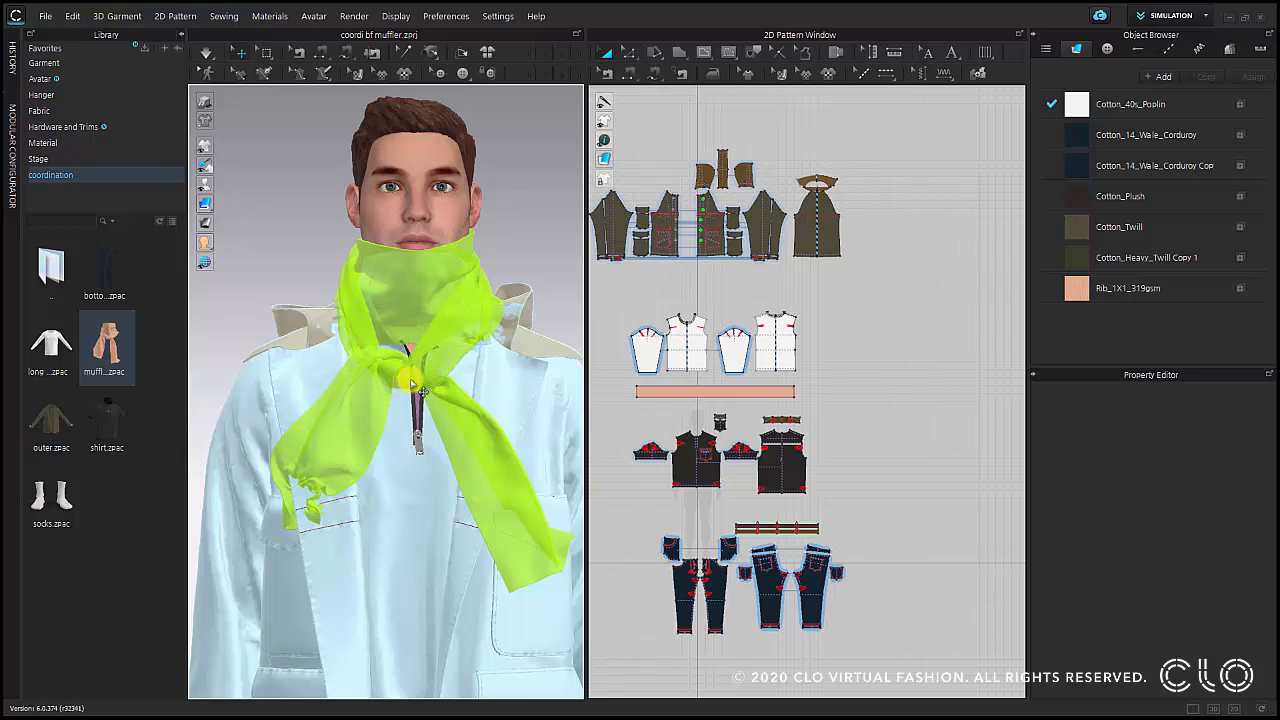
right_click_drag(411, 384, 421, 373)
middle_click_drag(377, 364, 469, 359)
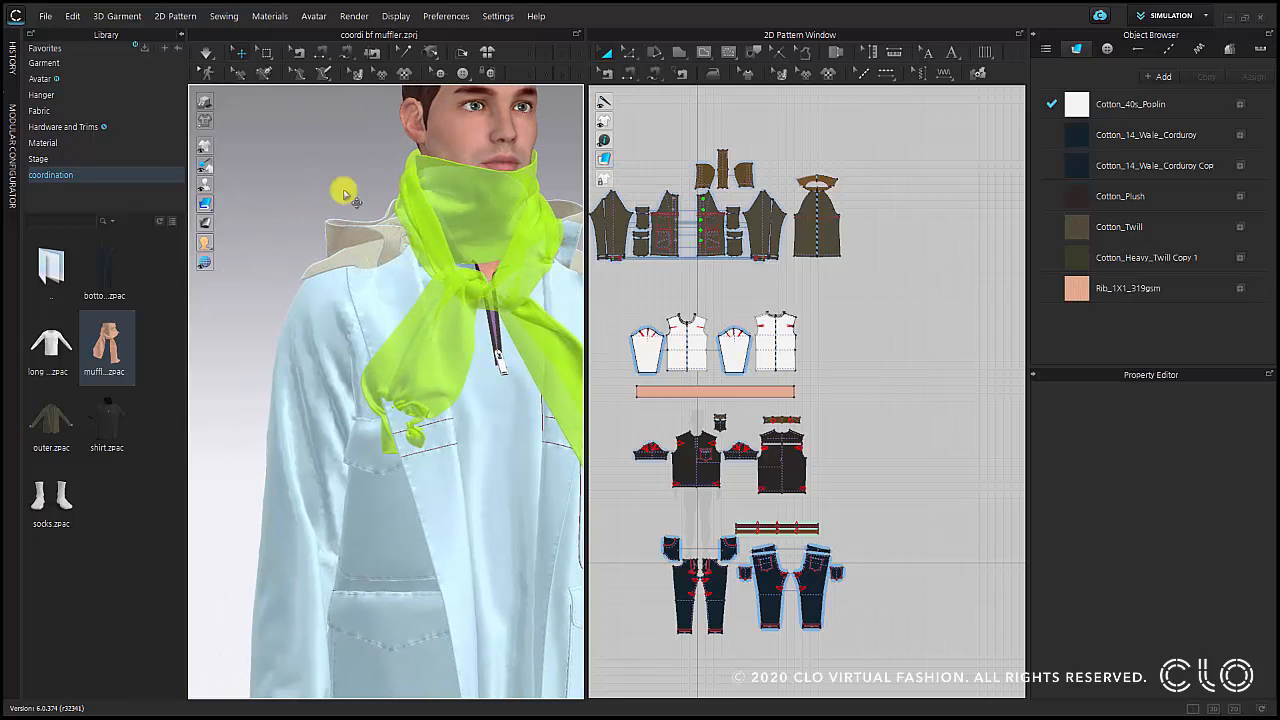
- Select only the mesh at the crumpled tail end of the muffler with a small box over the end of its 2D pattern
left_click(270, 57)
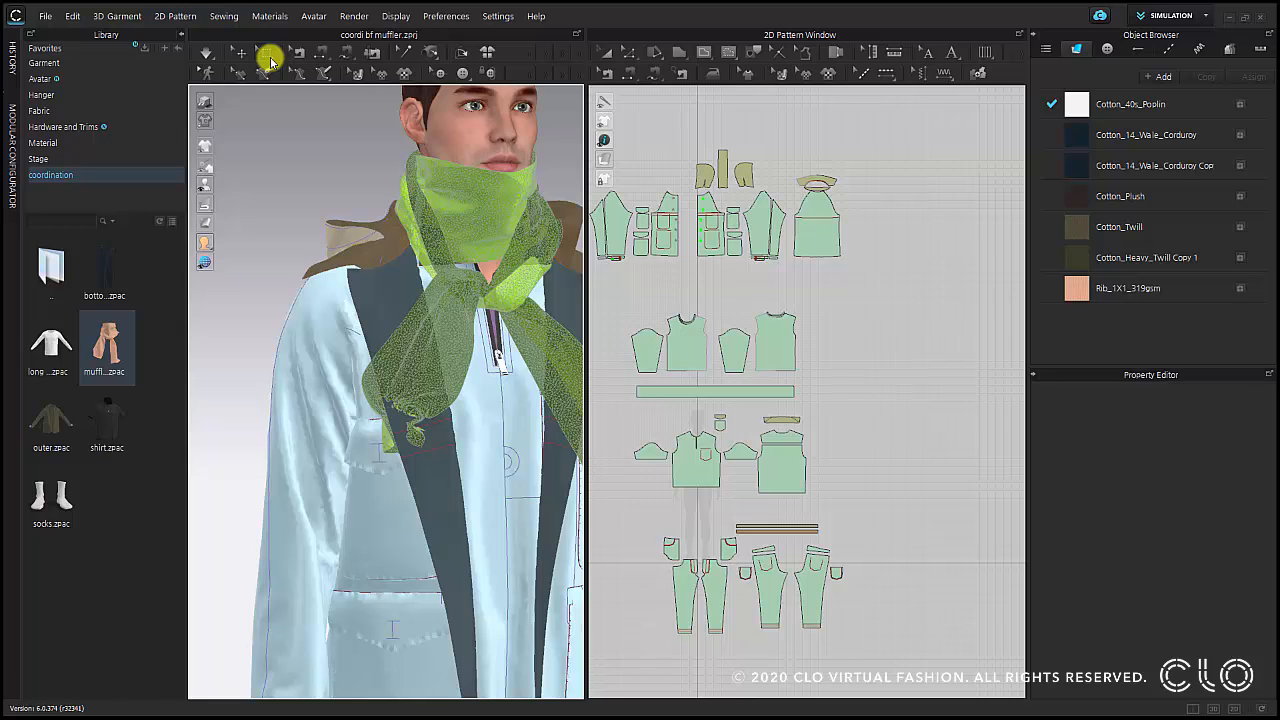
left_click_drag(337, 357, 458, 487)
scroll(645, 396, "up", 10)
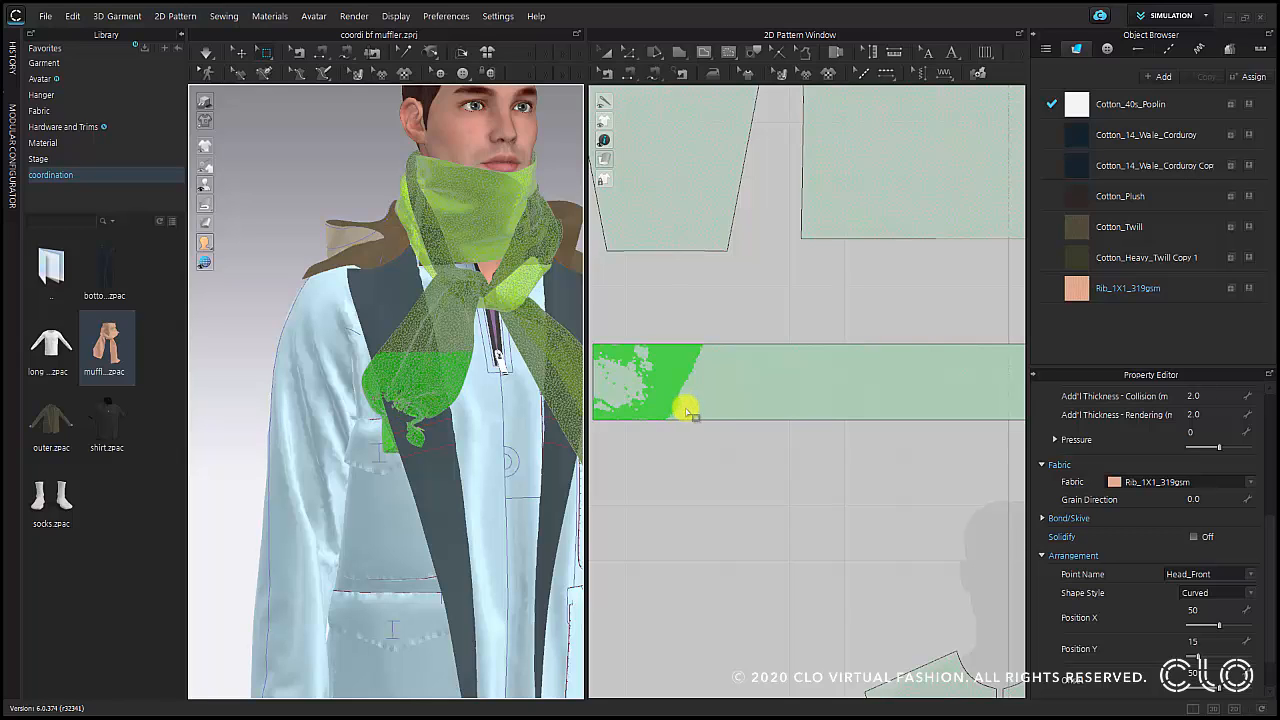
scroll(686, 420, "down", 5)
left_click(624, 340)
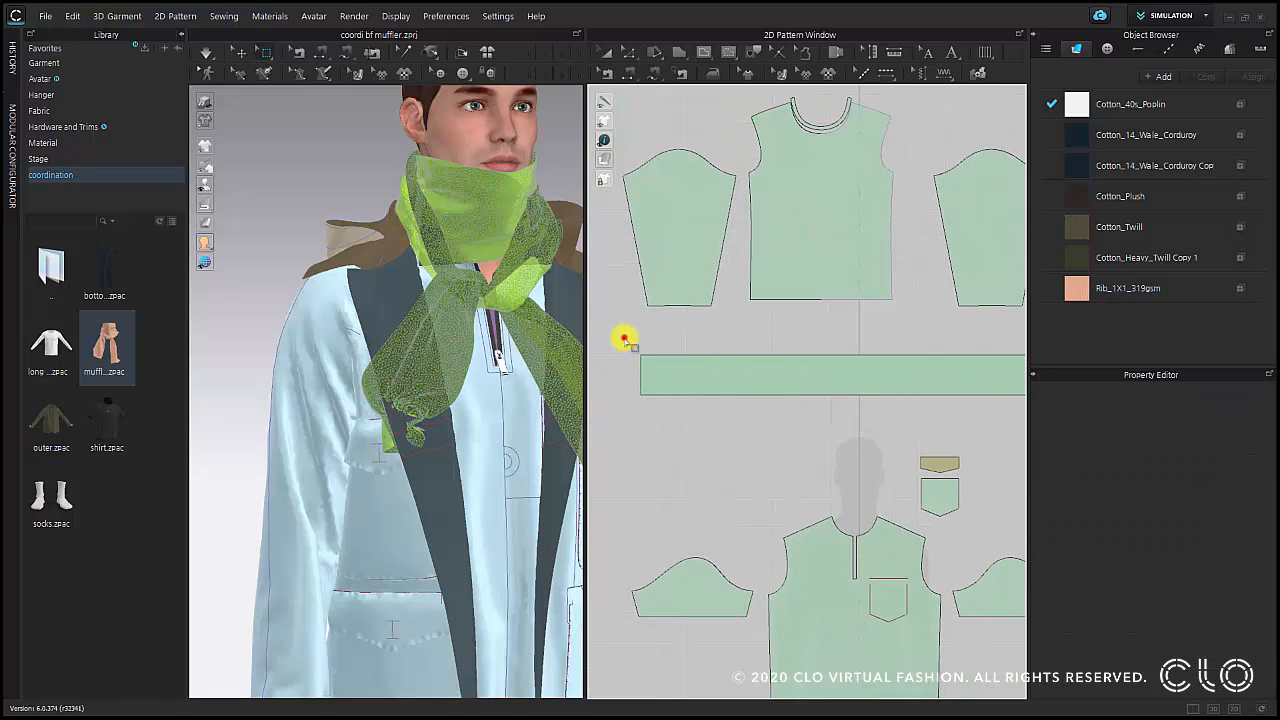
left_click_drag(629, 370, 680, 445)
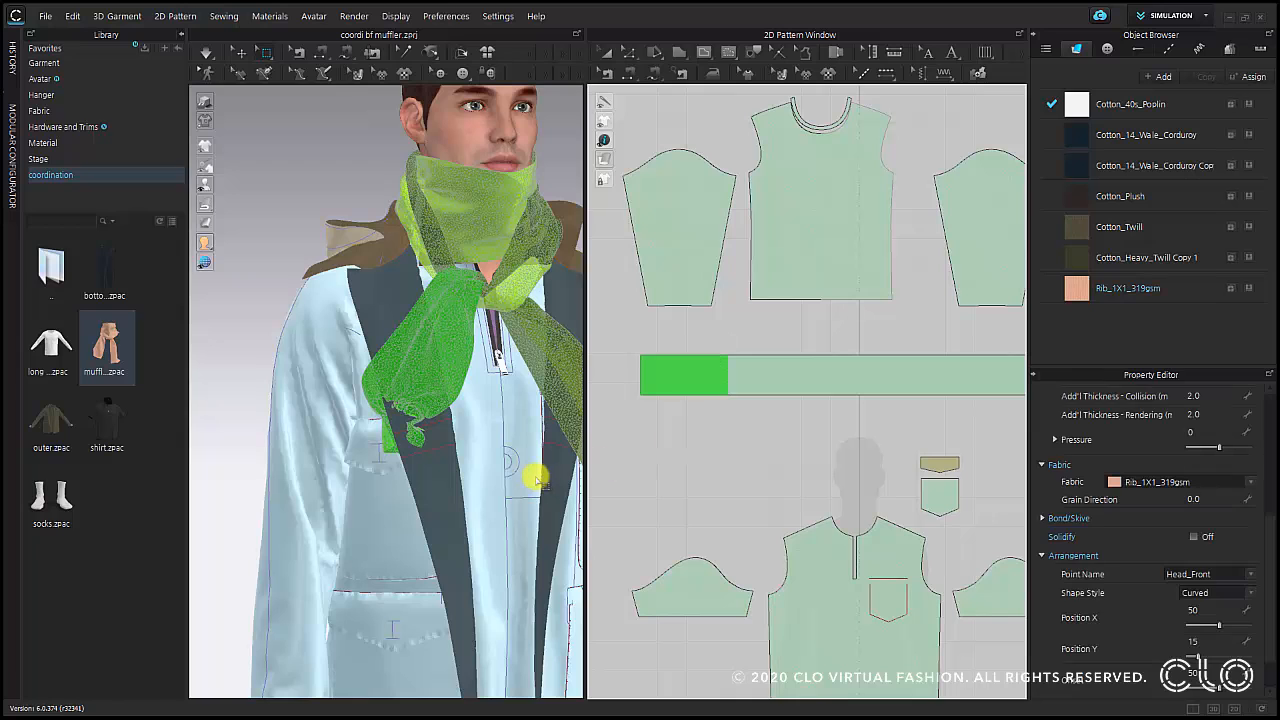
left_click_drag(623, 345, 672, 418)
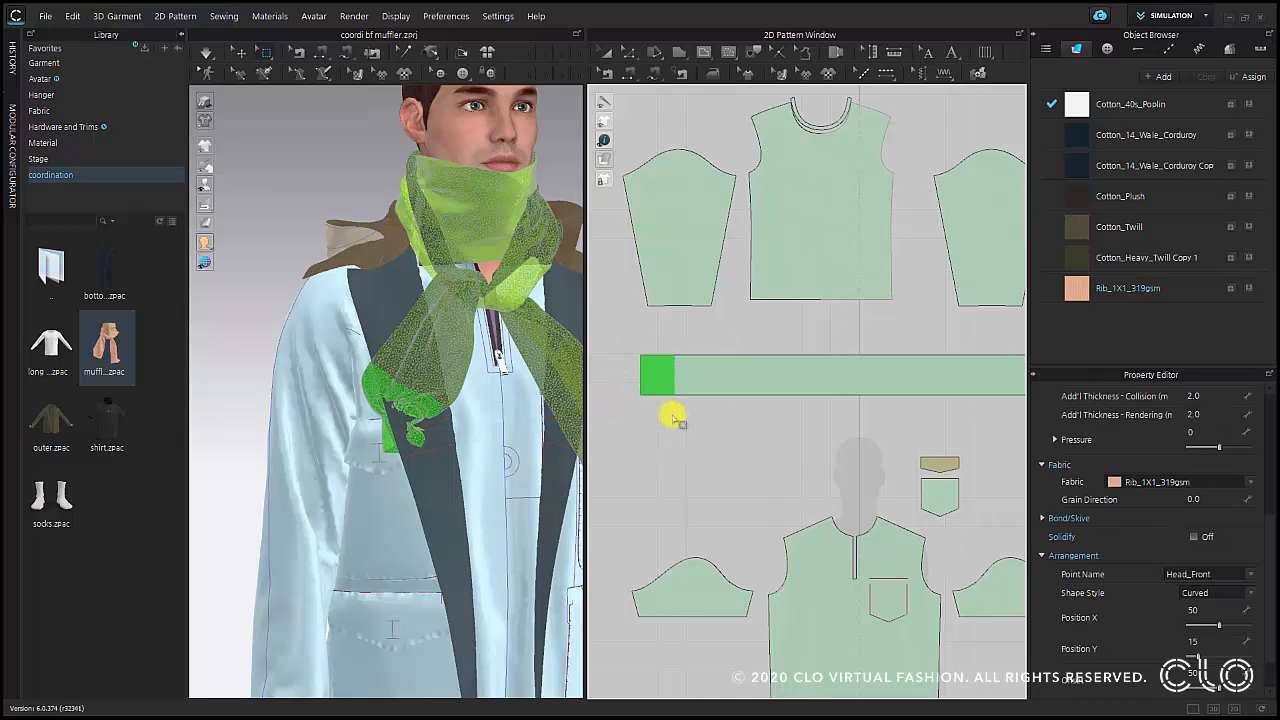
- Move the selected mesh at the muffler's crumpled tail end forward, away from the jacket
left_click(419, 404)
right_click_drag(416, 466, 403, 467)
left_click(418, 406)
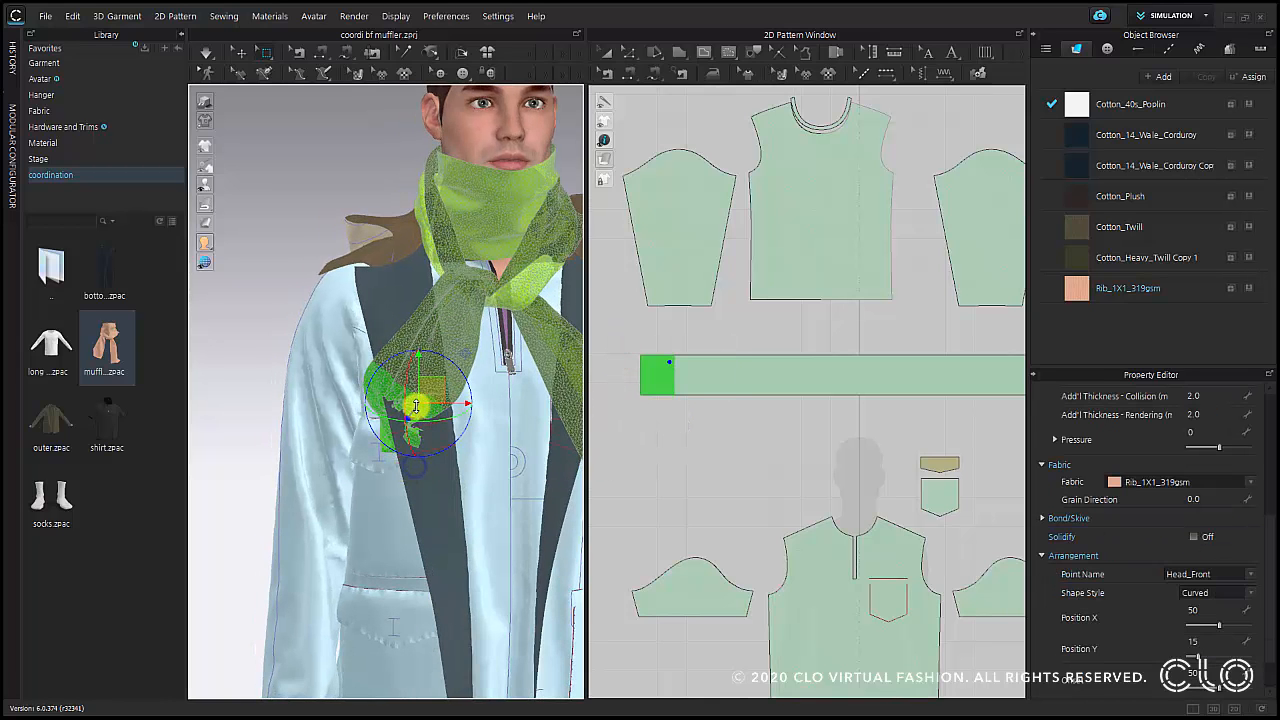
left_click_drag(431, 428, 443, 443)
- Simulate the muffler to smooth out its repositioned tail end, and stop the simulation
right_click_drag(387, 454, 446, 450)
middle_click_drag(497, 358, 446, 414)
right_click_drag(446, 414, 488, 386)
scroll(457, 429, "up", 2)
scroll(485, 384, "up", 2)
middle_click_drag(474, 381, 440, 414)
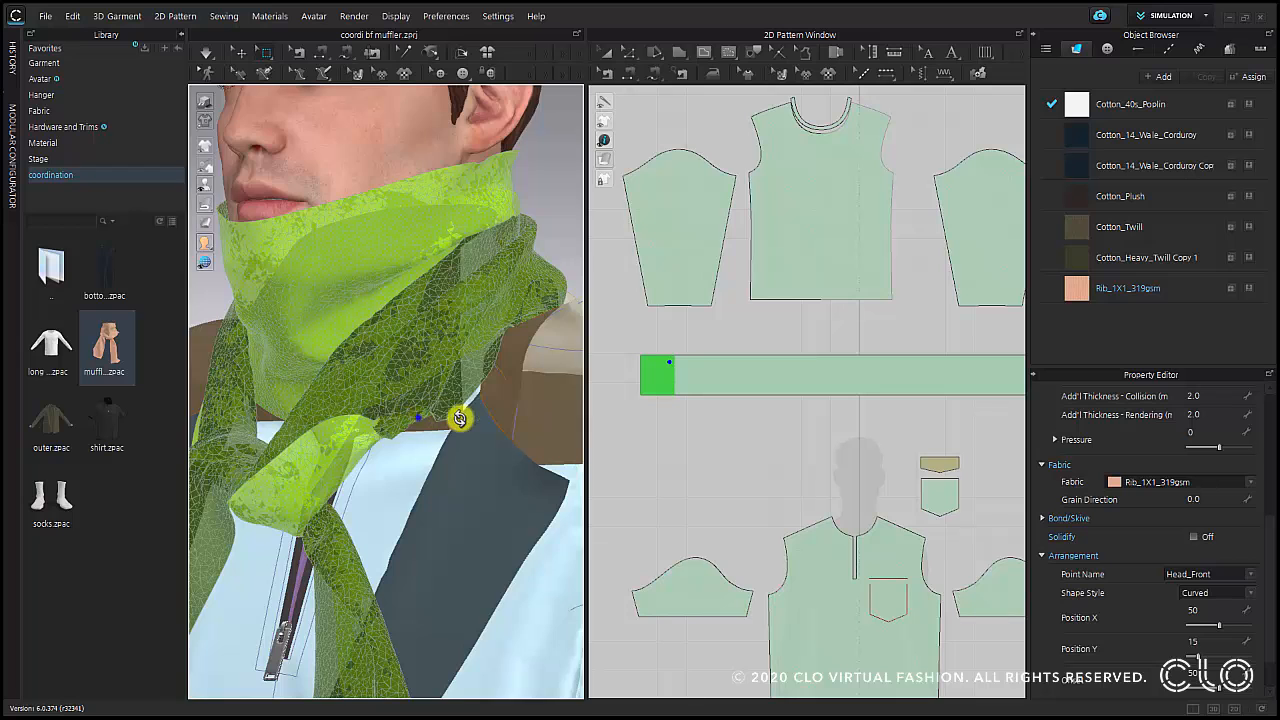
right_click_drag(419, 418, 450, 436)
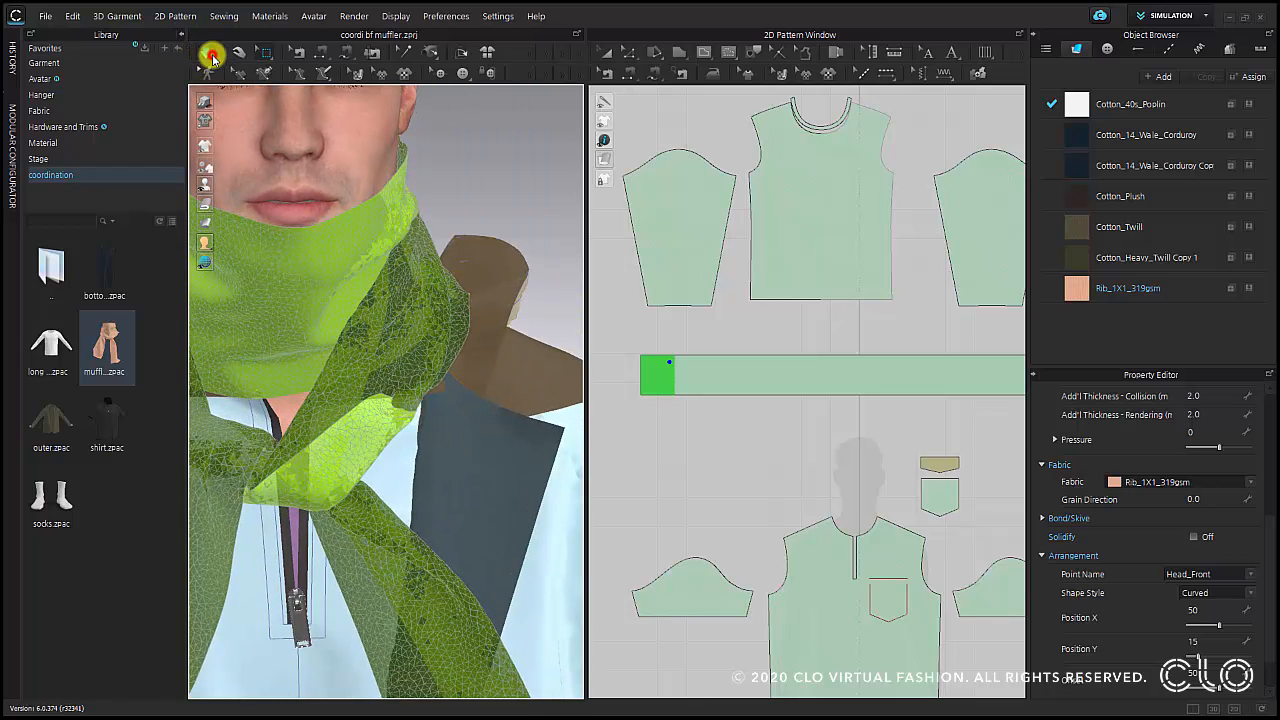
left_click(208, 55)
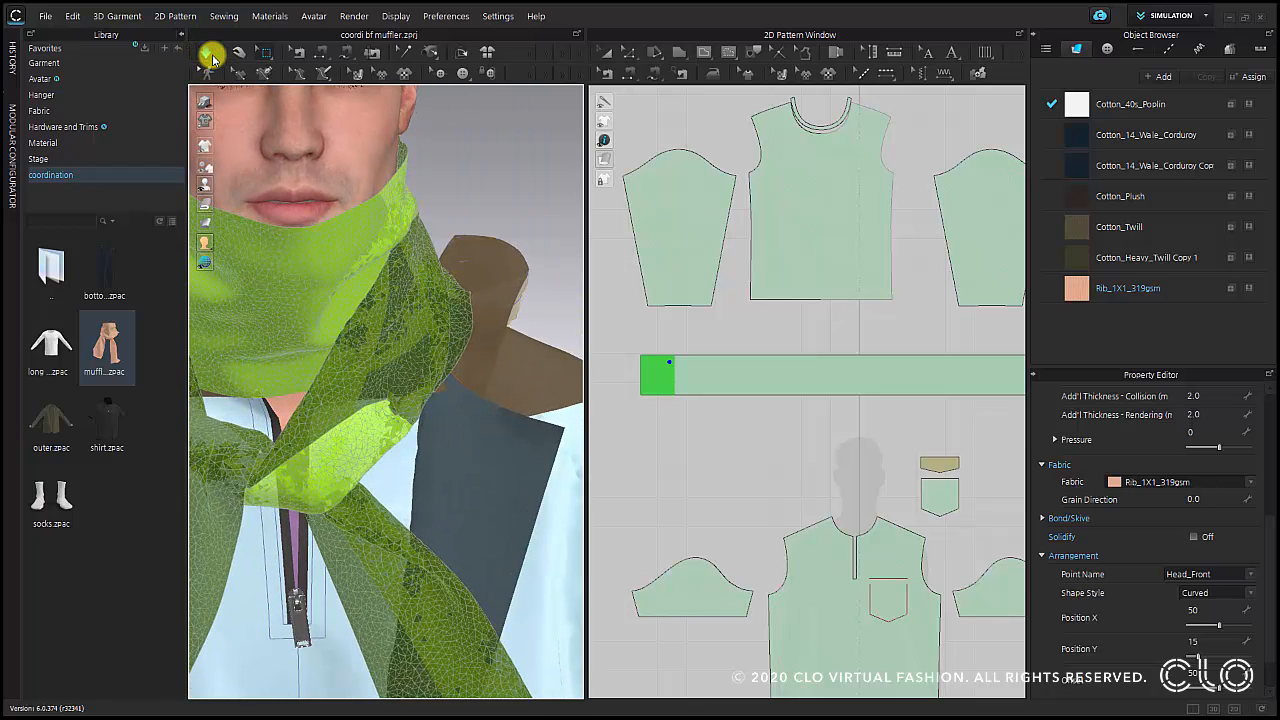
scroll(337, 354, "down", 4)
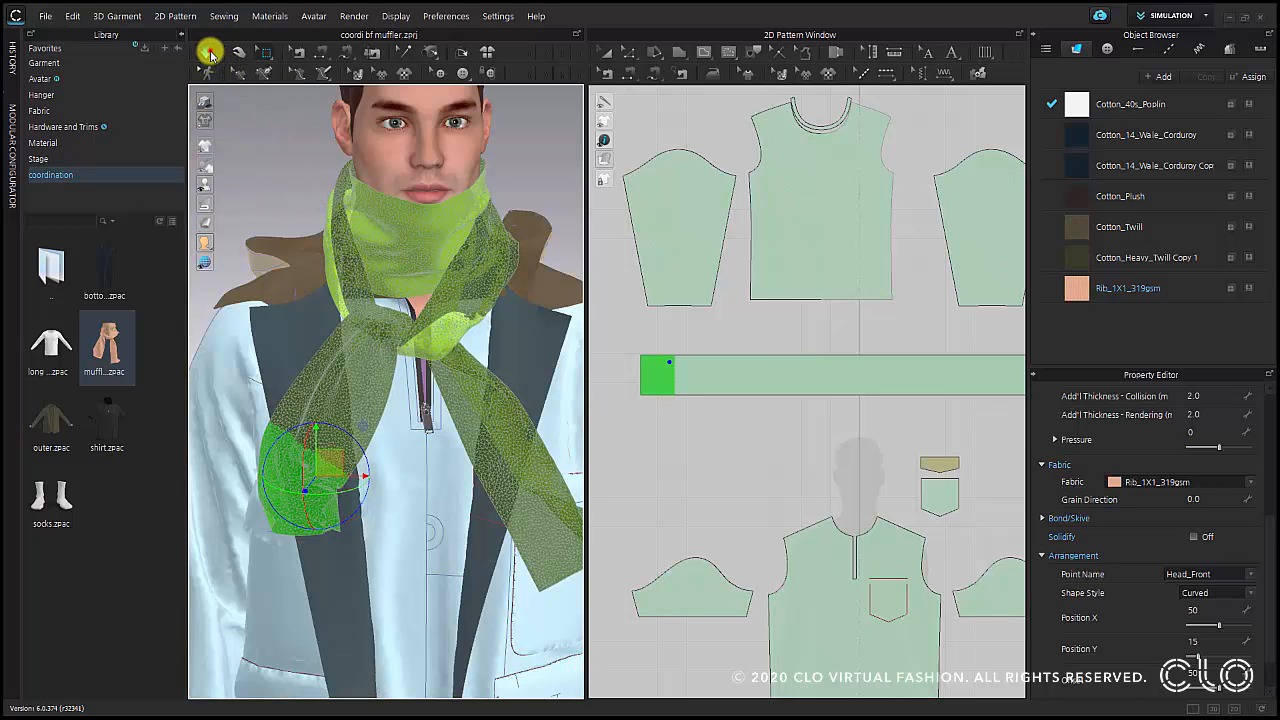
left_click(209, 53)
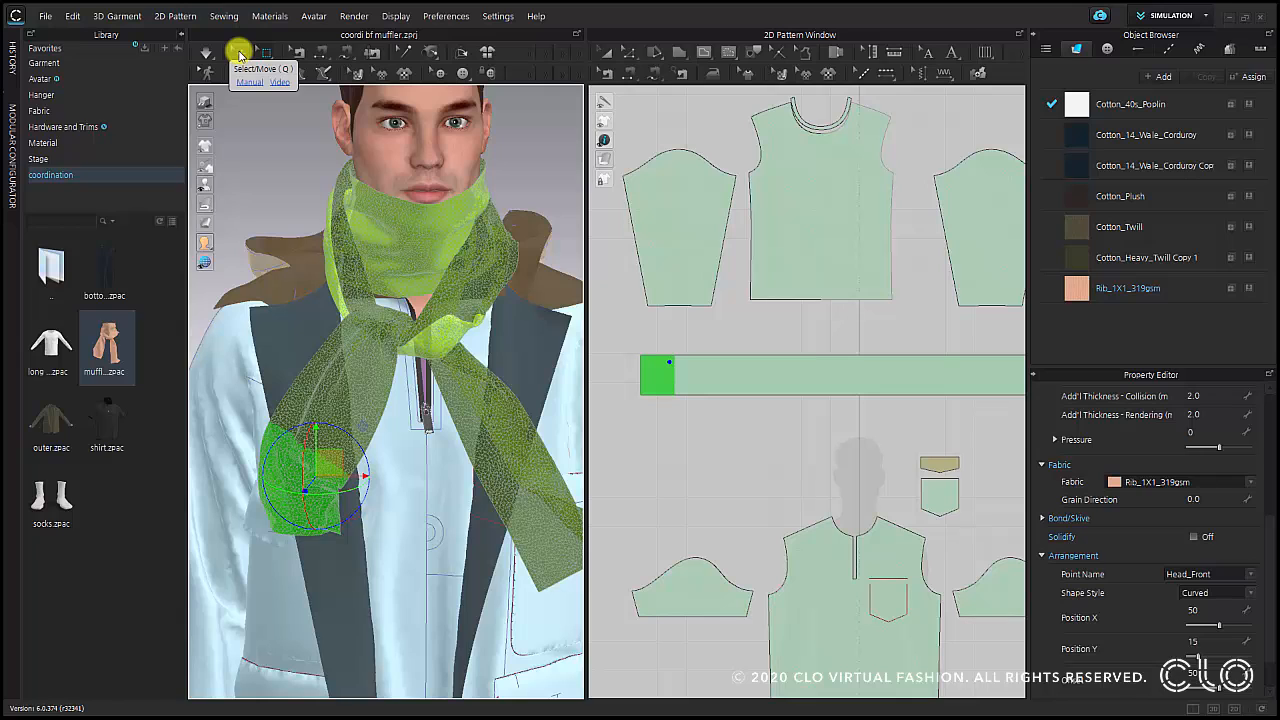
- Select the whole muffler with the Select/Move tool, set its layer to 0, and clear the selection
left_click(240, 53)
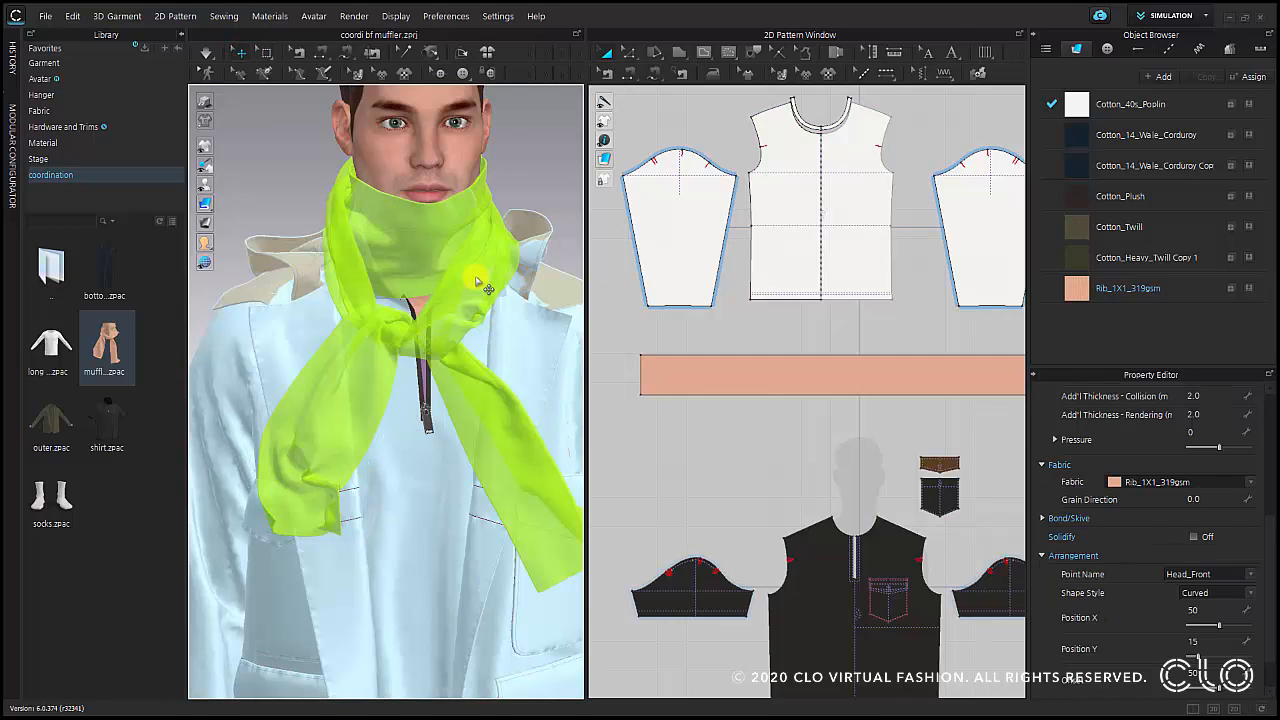
left_click(455, 248)
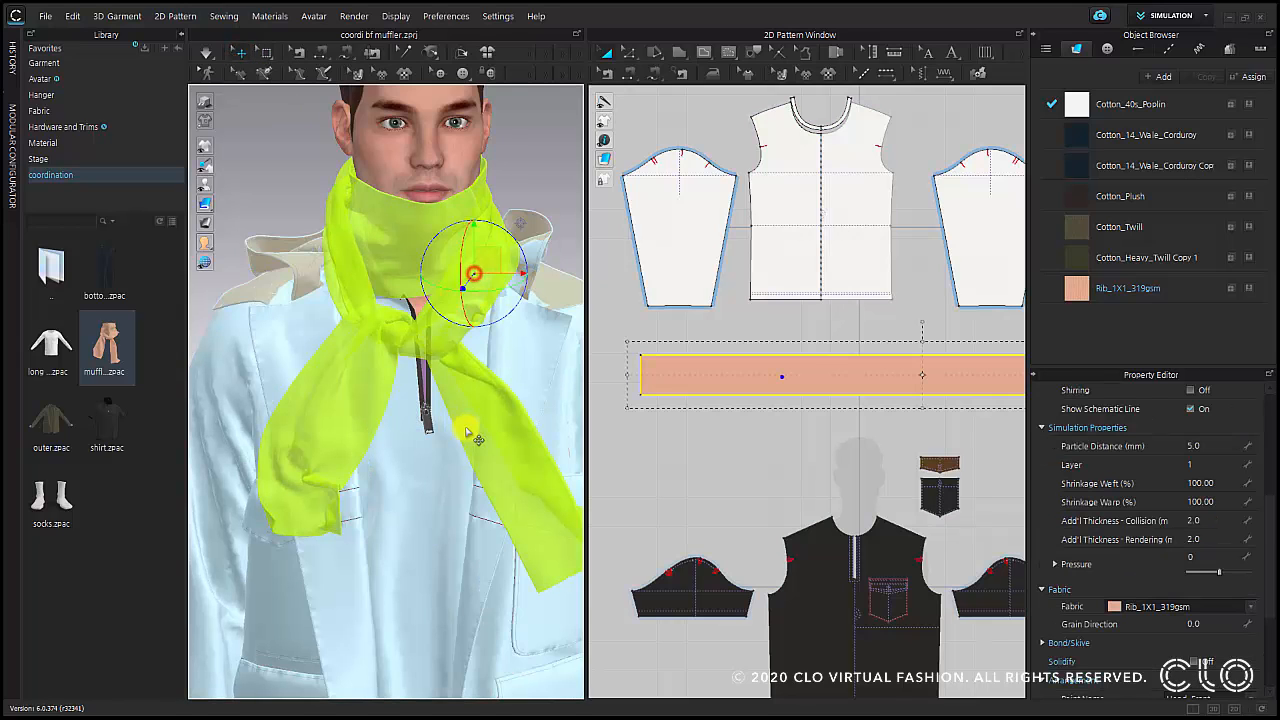
left_click(1203, 466)
key("Return")
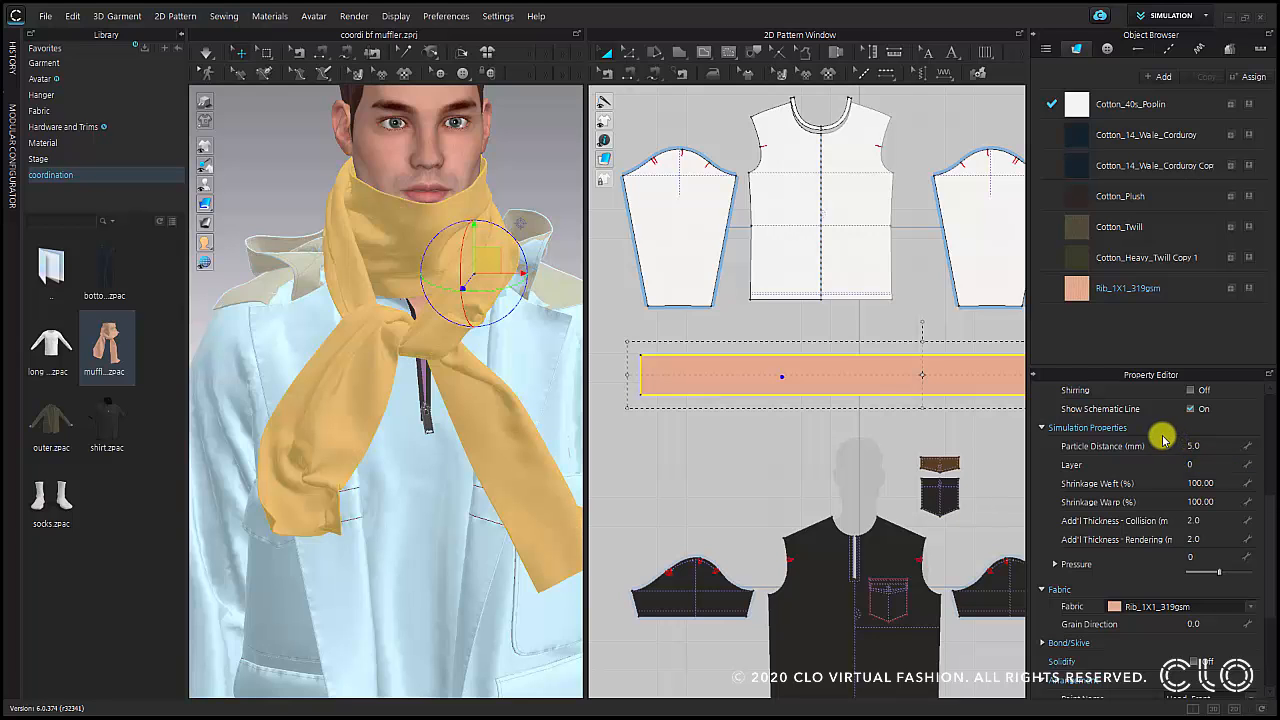
left_click(613, 316)
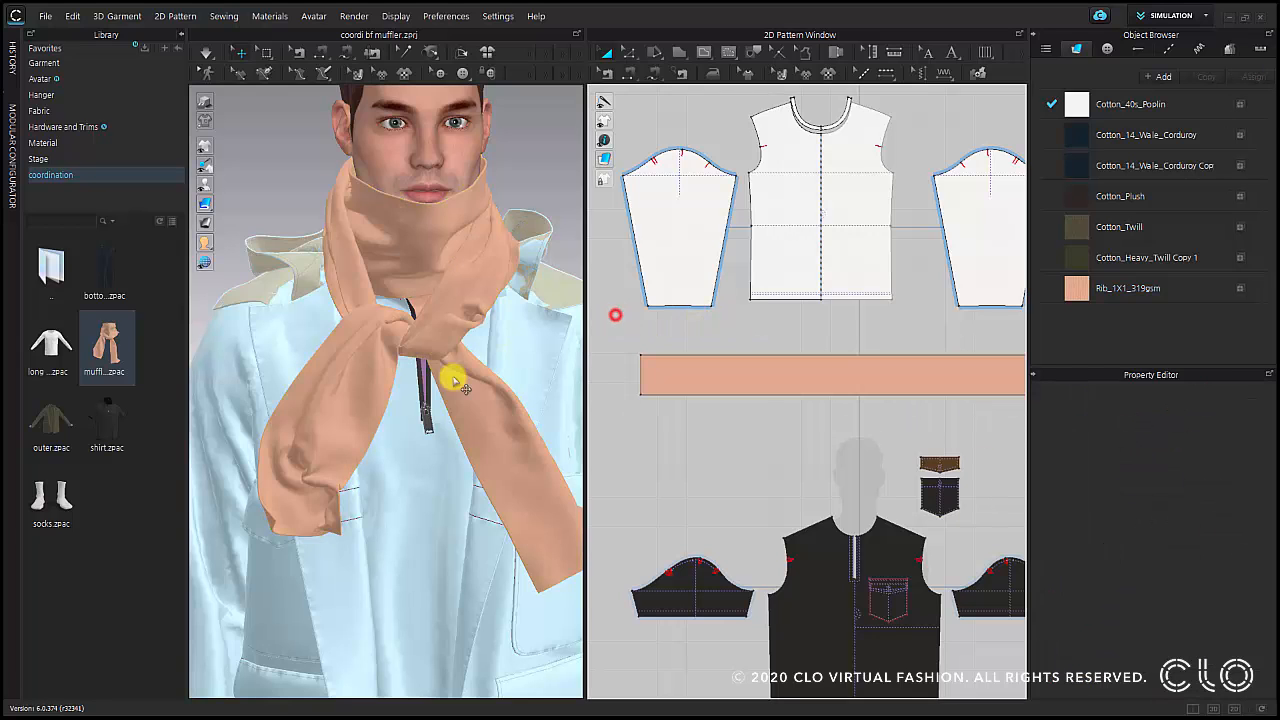
- Inspect the muffler from several angles and simulate it again to settle its drape on layer 0
right_click_drag(449, 376, 417, 363)
scroll(417, 363, "down", 4)
middle_click_drag(500, 311, 278, 428)
mouse_move(370, 379)
right_mouse_down()
mouse_move(346, 334)
mouse_move(349, 374)
mouse_move(380, 389)
mouse_move(466, 380)
mouse_move(366, 369)
right_mouse_up()
scroll(388, 378, "up", 4)
middle_click_drag(366, 369, 484, 350)
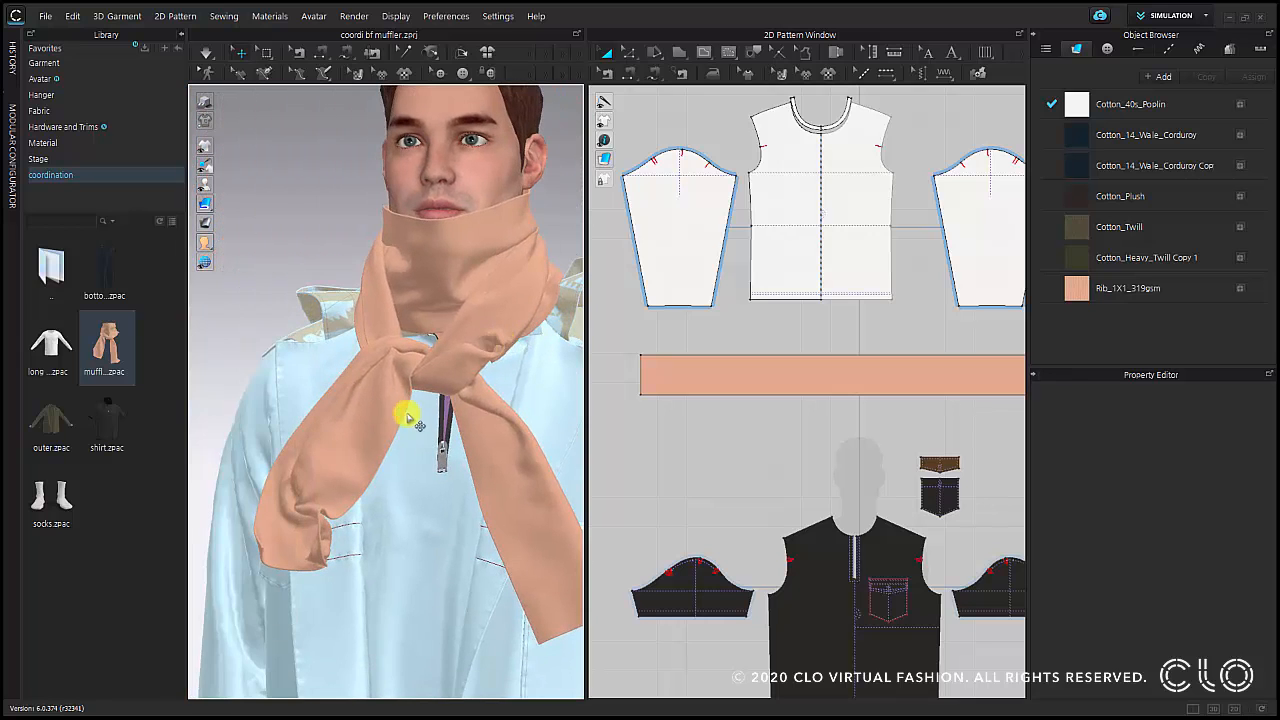
left_click(205, 50)
- Switch the 3D garment display to a surface style that distinguishes the muffler's inner and outer sides
left_click(457, 364)
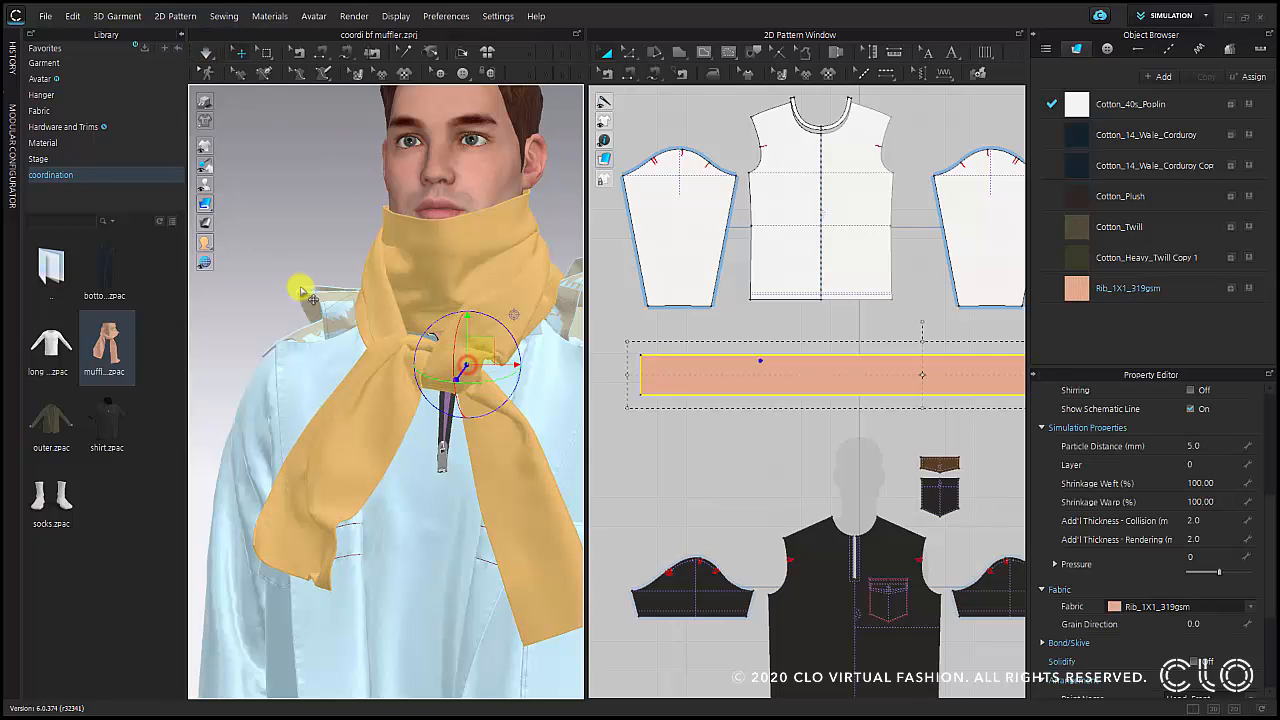
left_click_drag(210, 203, 224, 203)
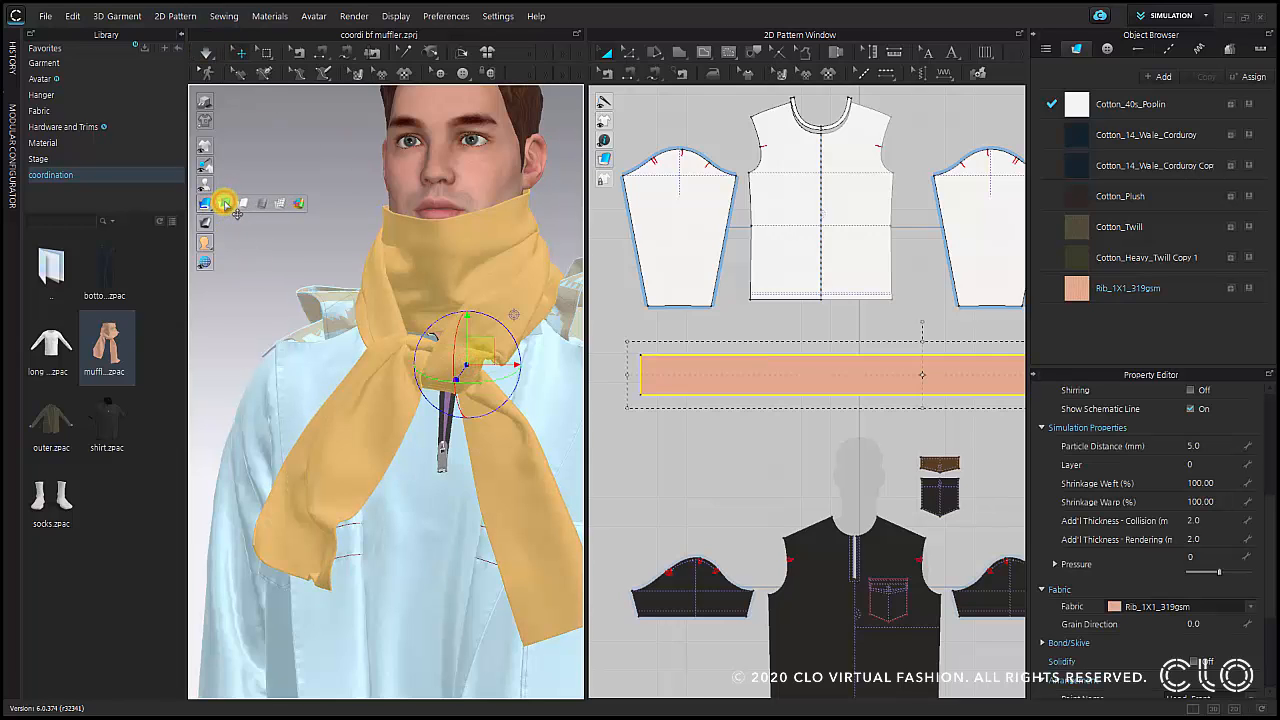
left_click(225, 204)
left_click(237, 250)
- Add a pin to the muffler's knot on the light-coloured fold that emerges below the neck wrap
scroll(520, 403, "up", 3)
middle_click_drag(520, 403, 429, 437)
right_click_drag(427, 427, 365, 457)
left_click(390, 507)
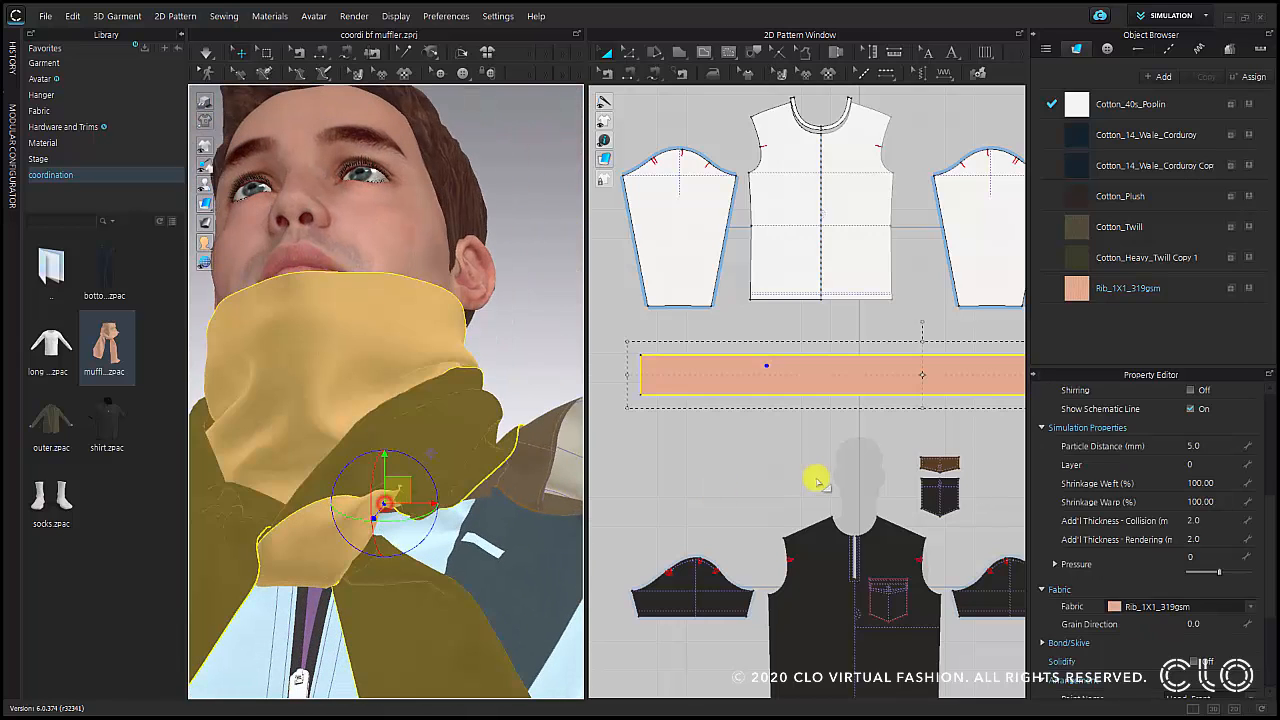
right_click_drag(371, 571, 391, 512)
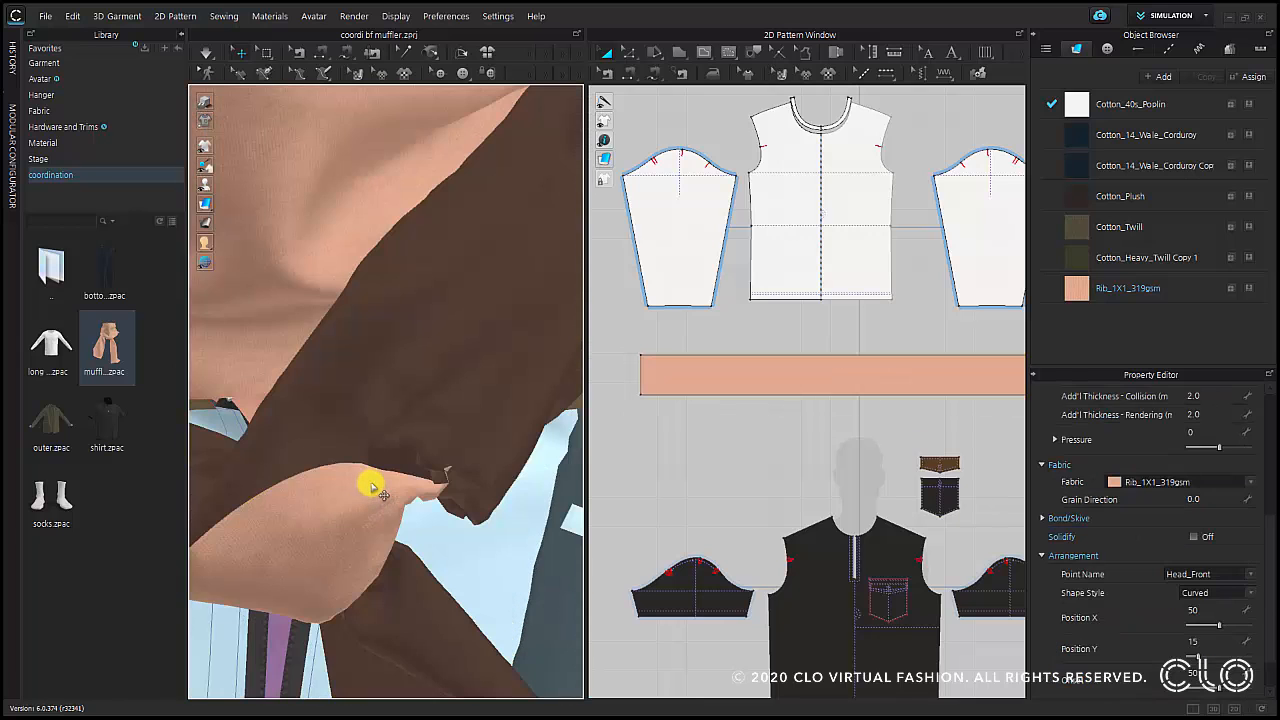
key("w")
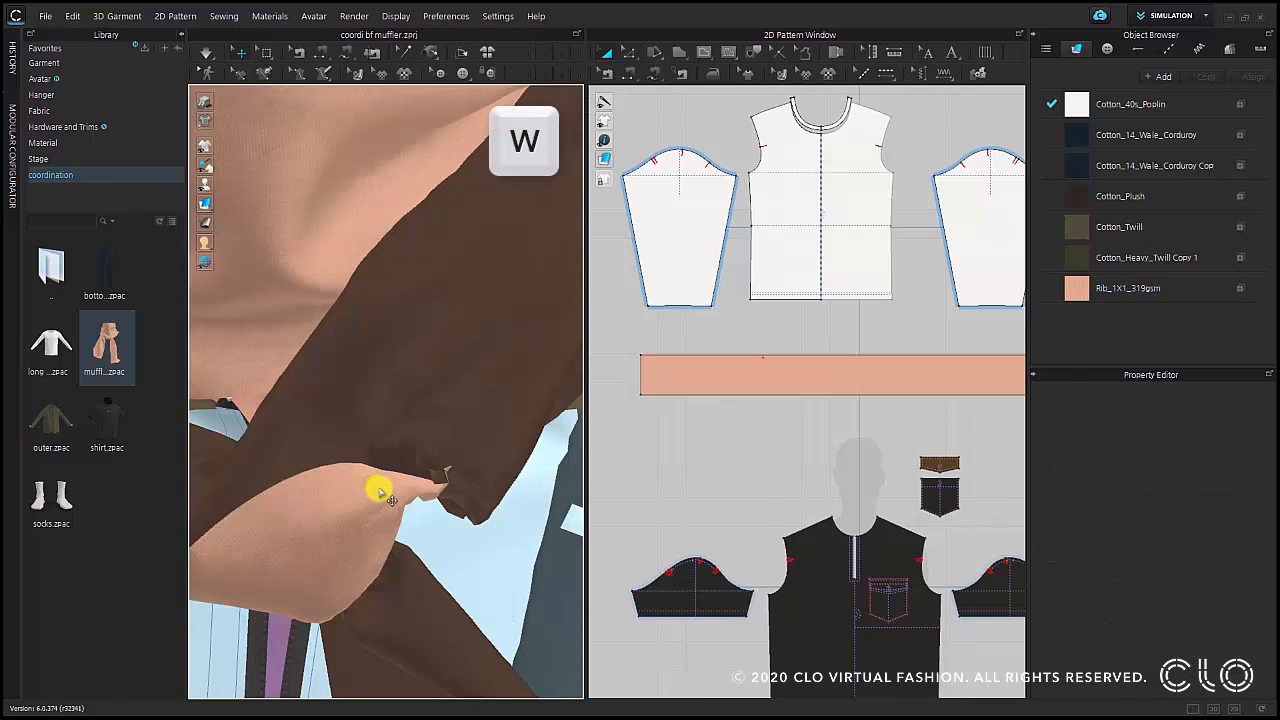
scroll(388, 493, "down", 1)
middle_click_drag(349, 486, 342, 481)
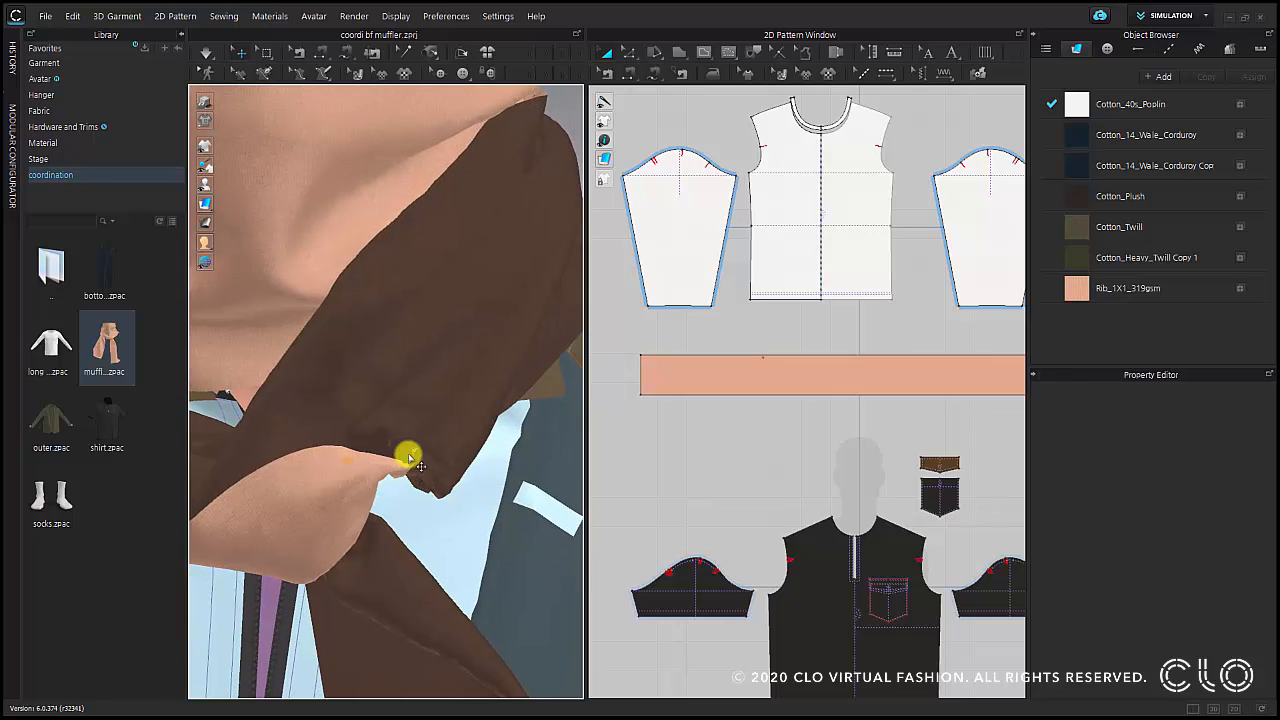
- Simulate the muffler and pull the fabric around its knot downward to tidy the wrap beneath the chin
left_click_drag(480, 290, 349, 473)
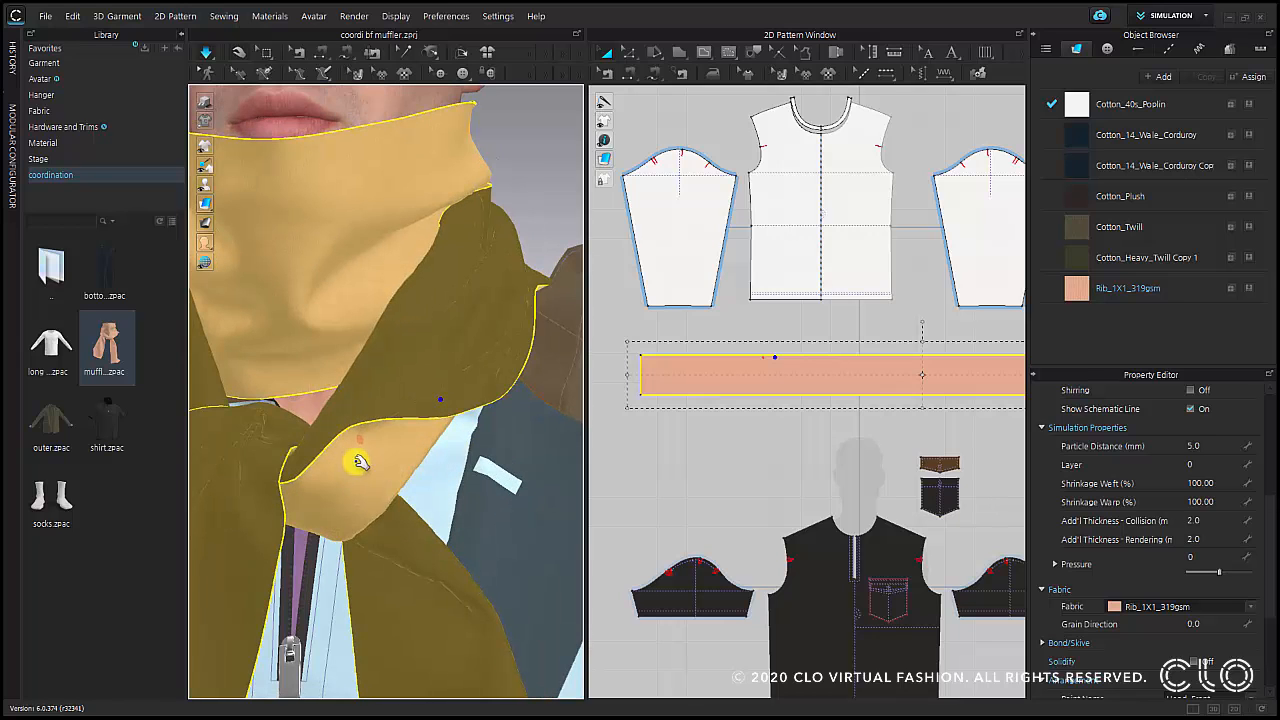
scroll(358, 459, "down", 3)
middle_click_drag(360, 457, 442, 482)
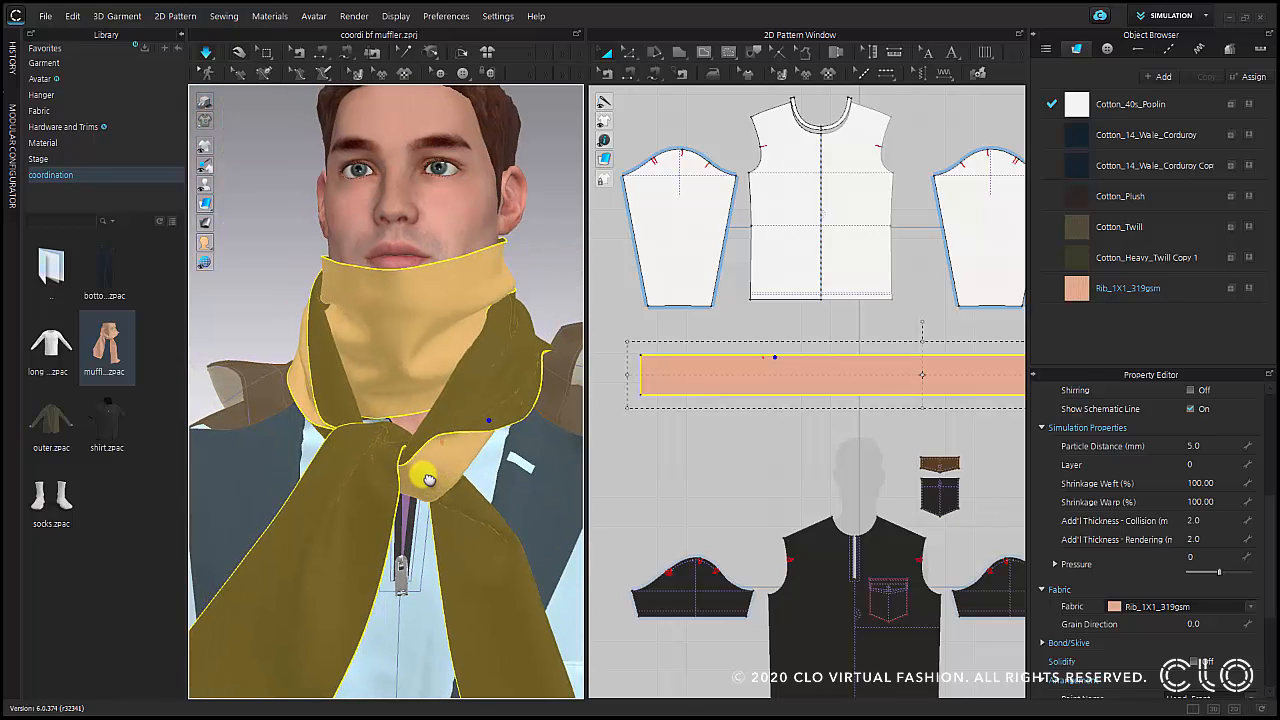
left_click_drag(393, 428, 368, 473)
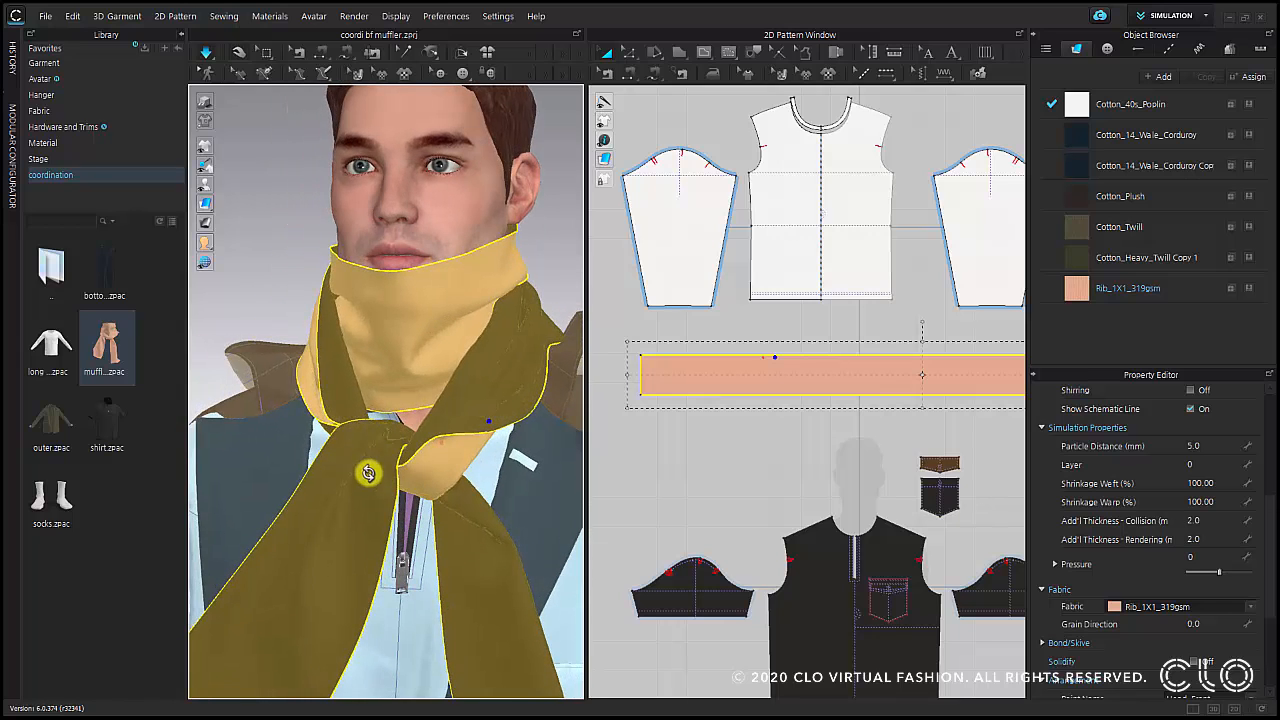
right_click_drag(460, 471, 469, 470)
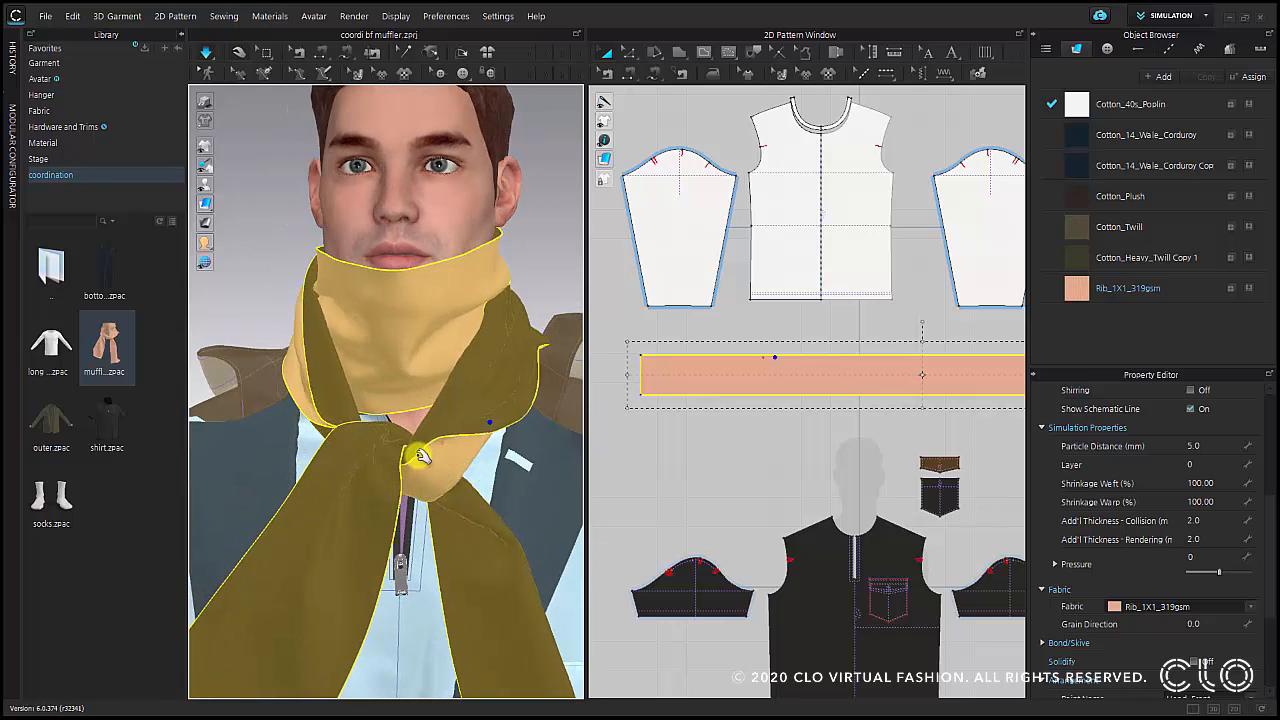
scroll(359, 460, "up", 2)
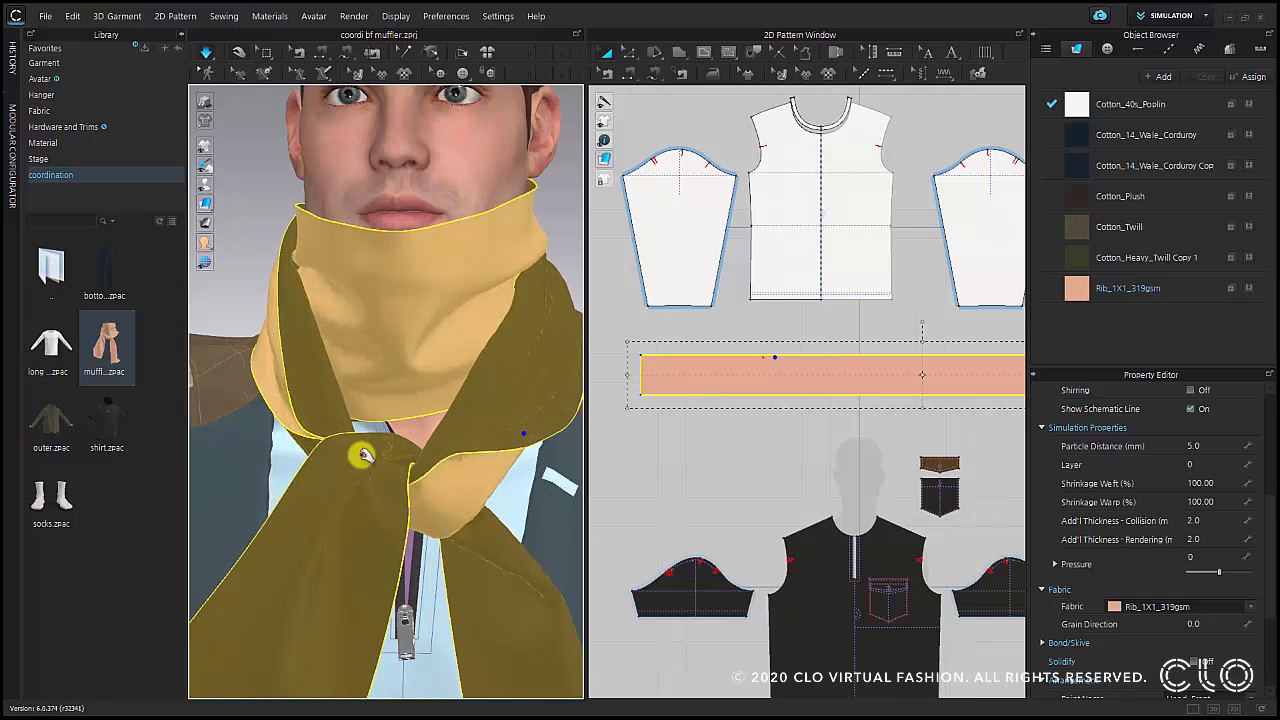
- Tug the muffler's knot, spread the pins on its two tails apart, and delete the pin at the knot's centre
left_click_drag(366, 456, 409, 472)
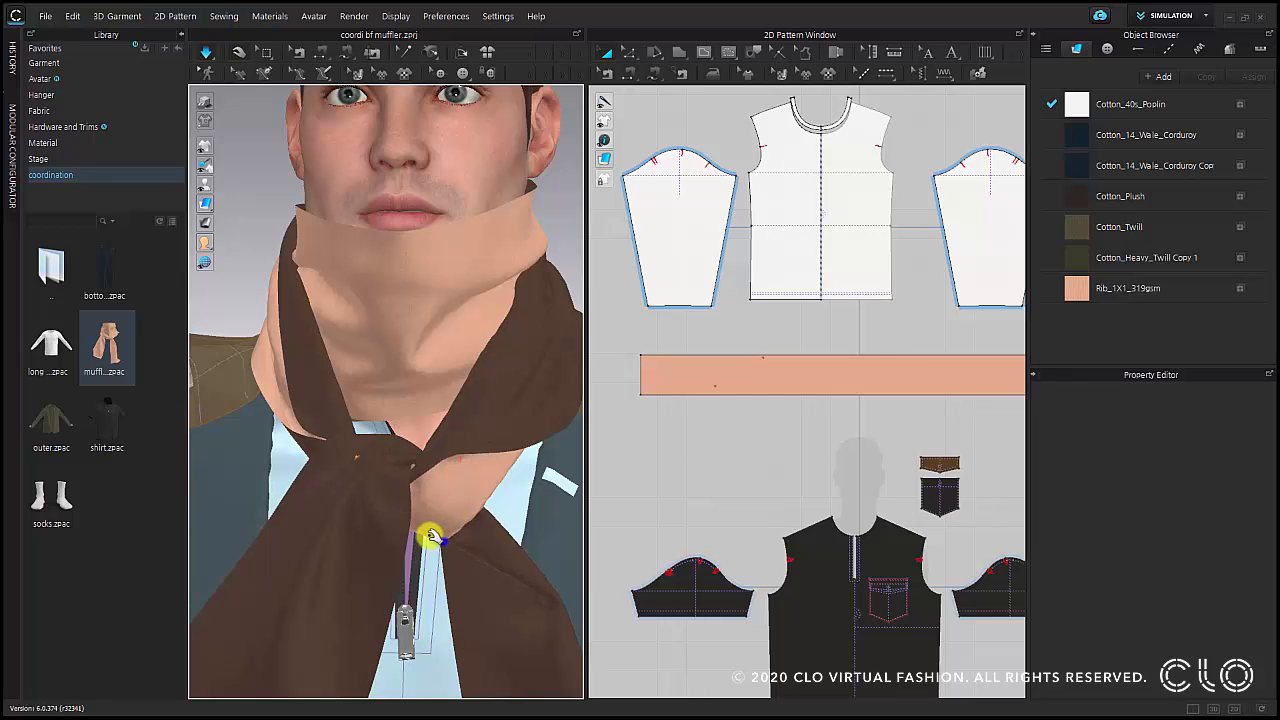
right_click_drag(430, 537, 486, 543)
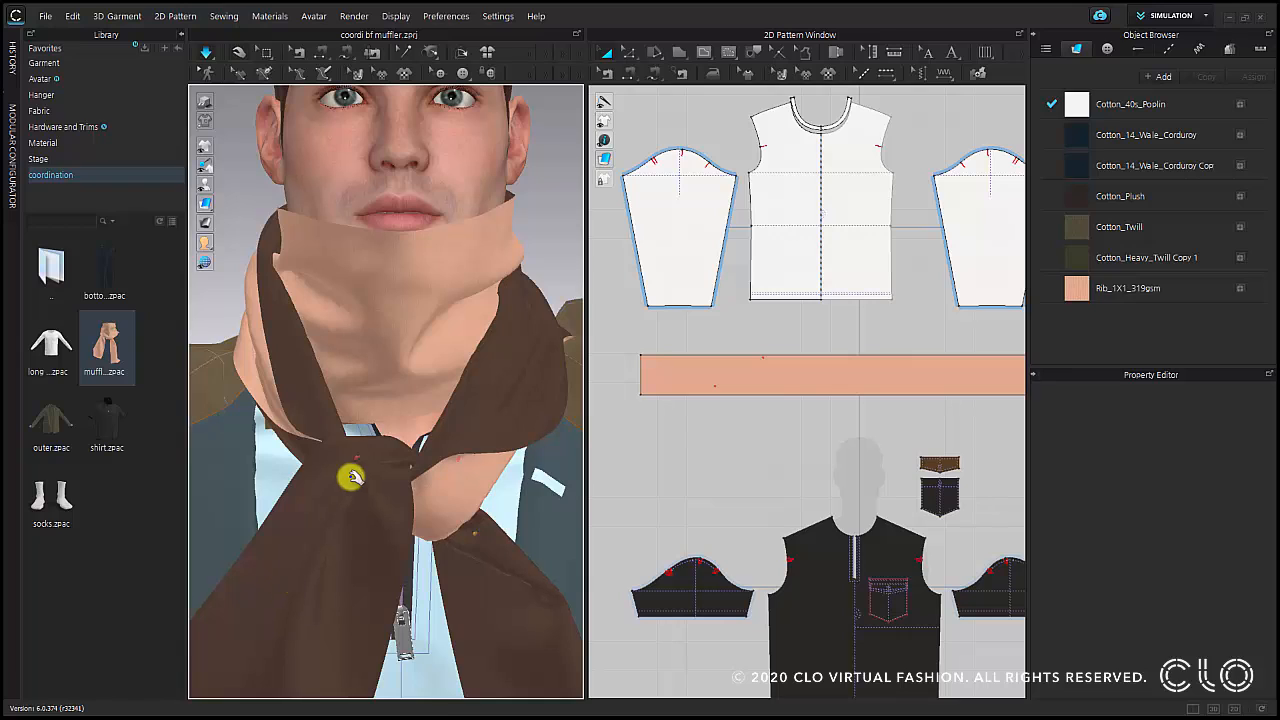
left_click(362, 456)
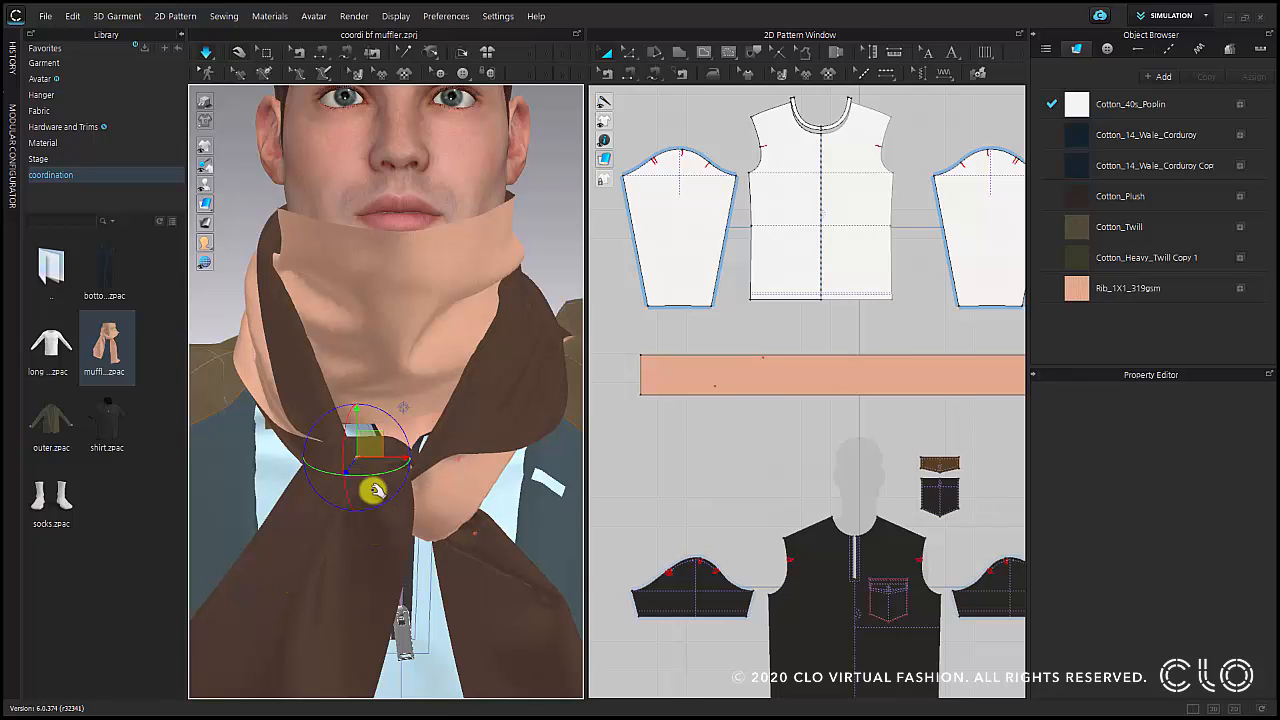
left_click_drag(354, 425, 338, 411)
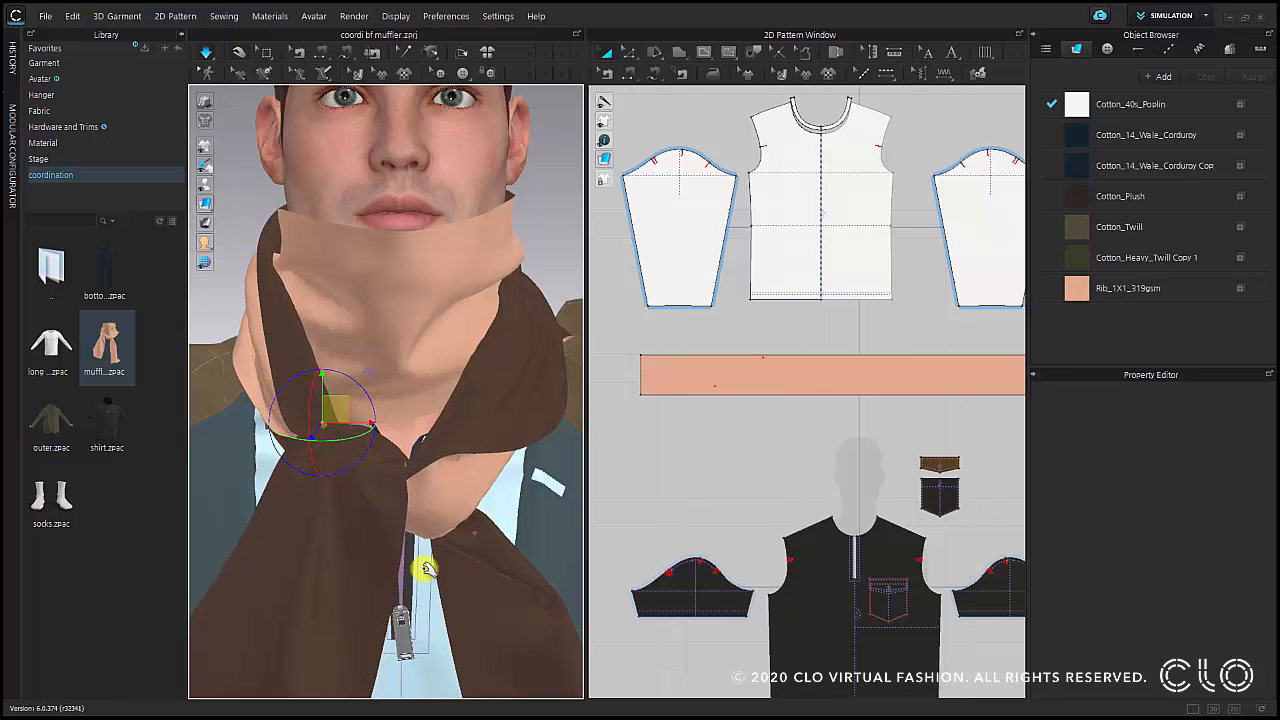
left_click(476, 531)
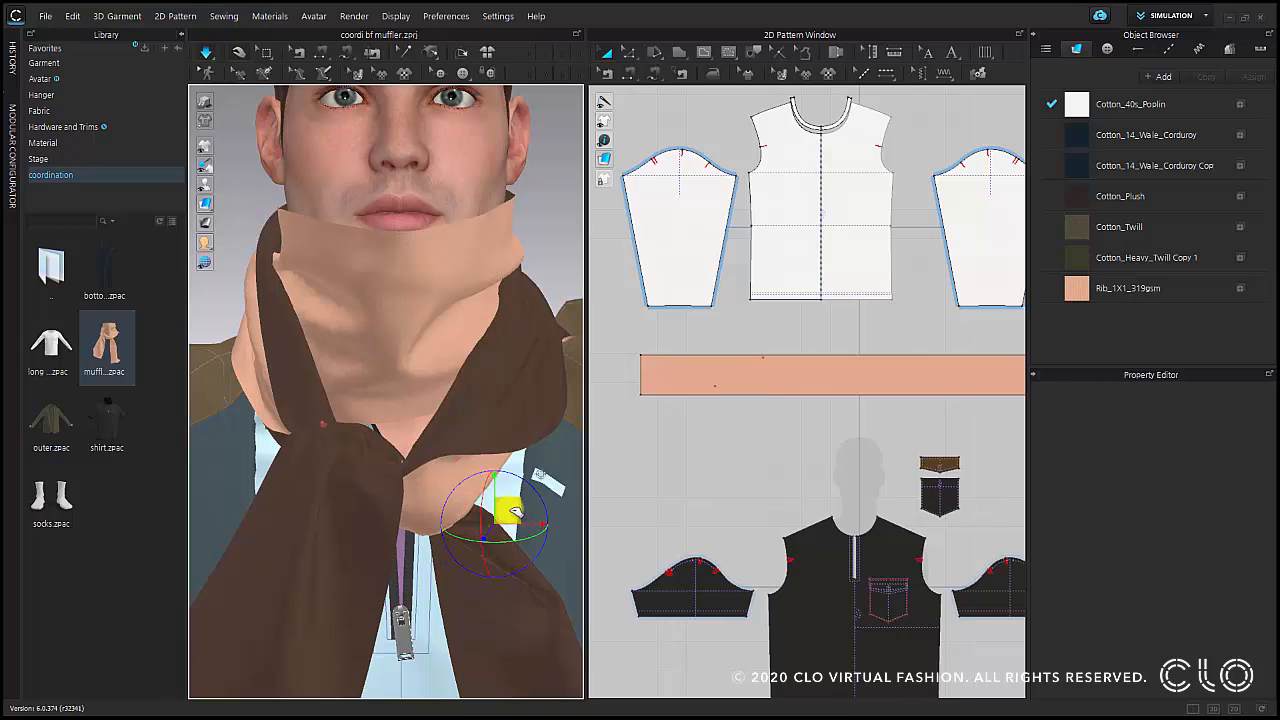
right_click(460, 460)
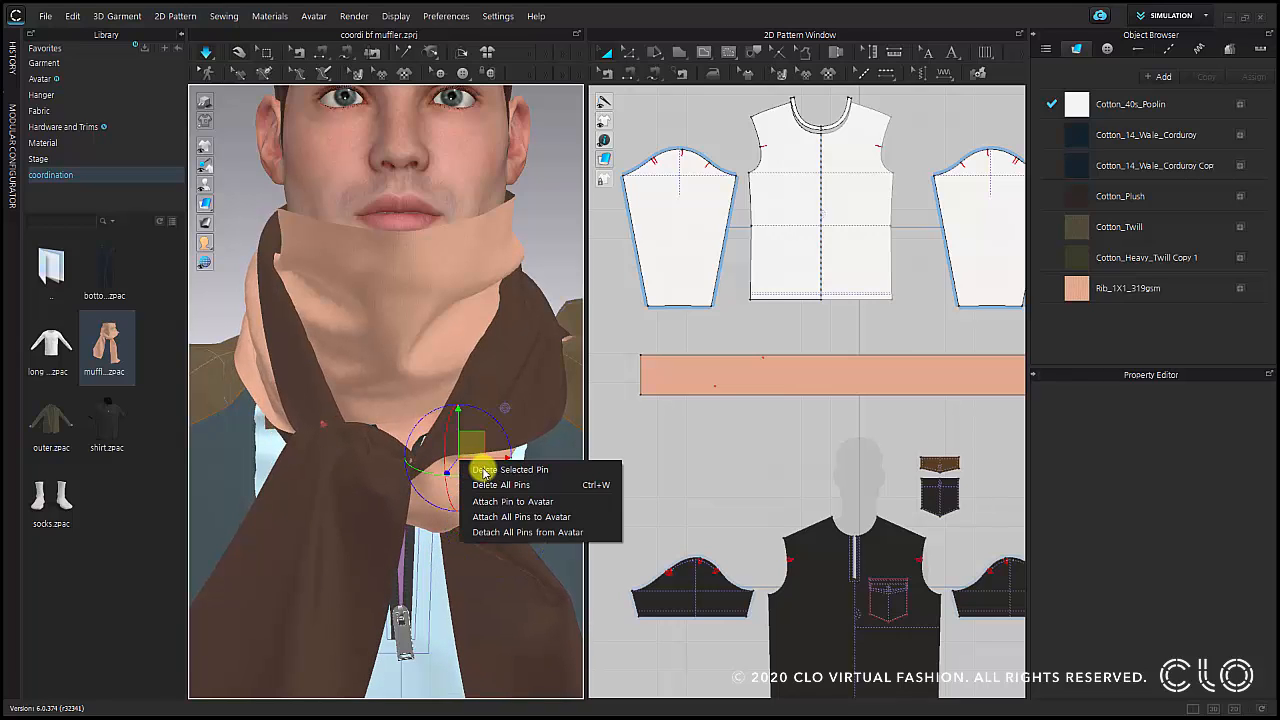
left_click(492, 472)
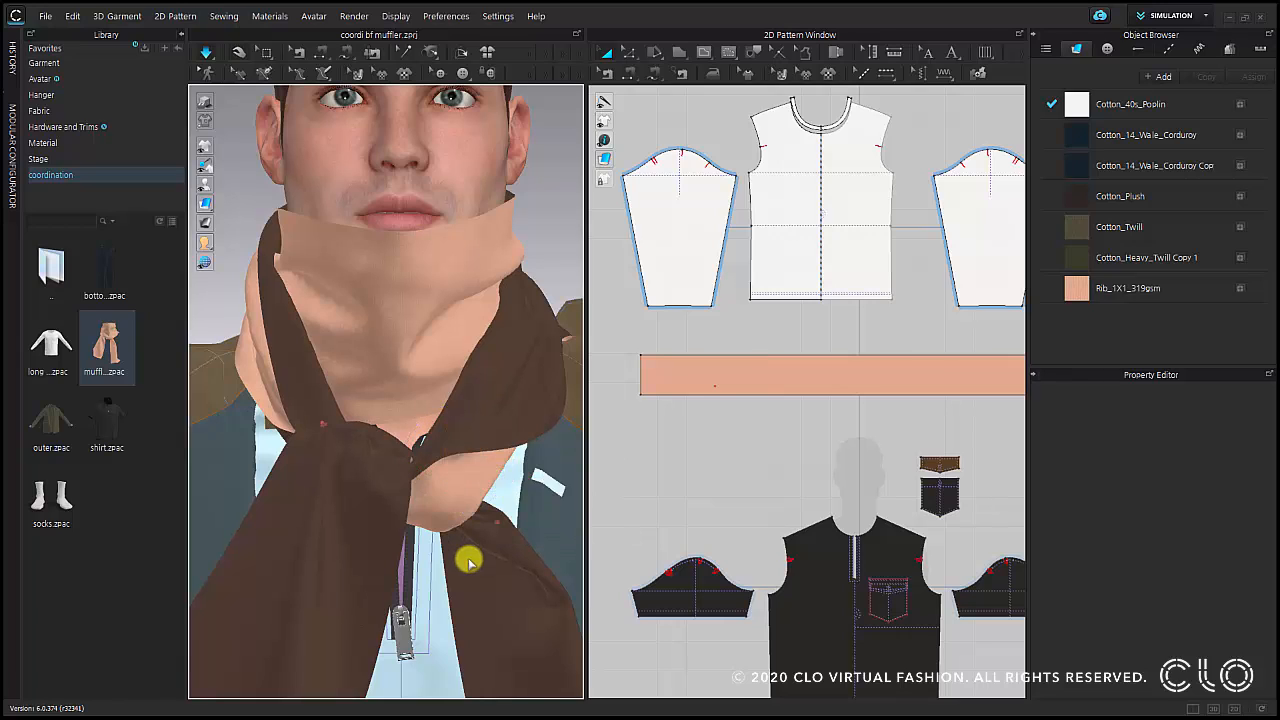
- Move the two remaining pins up and outward in turns to loosen the muffler's knot below the chin
left_click(328, 421)
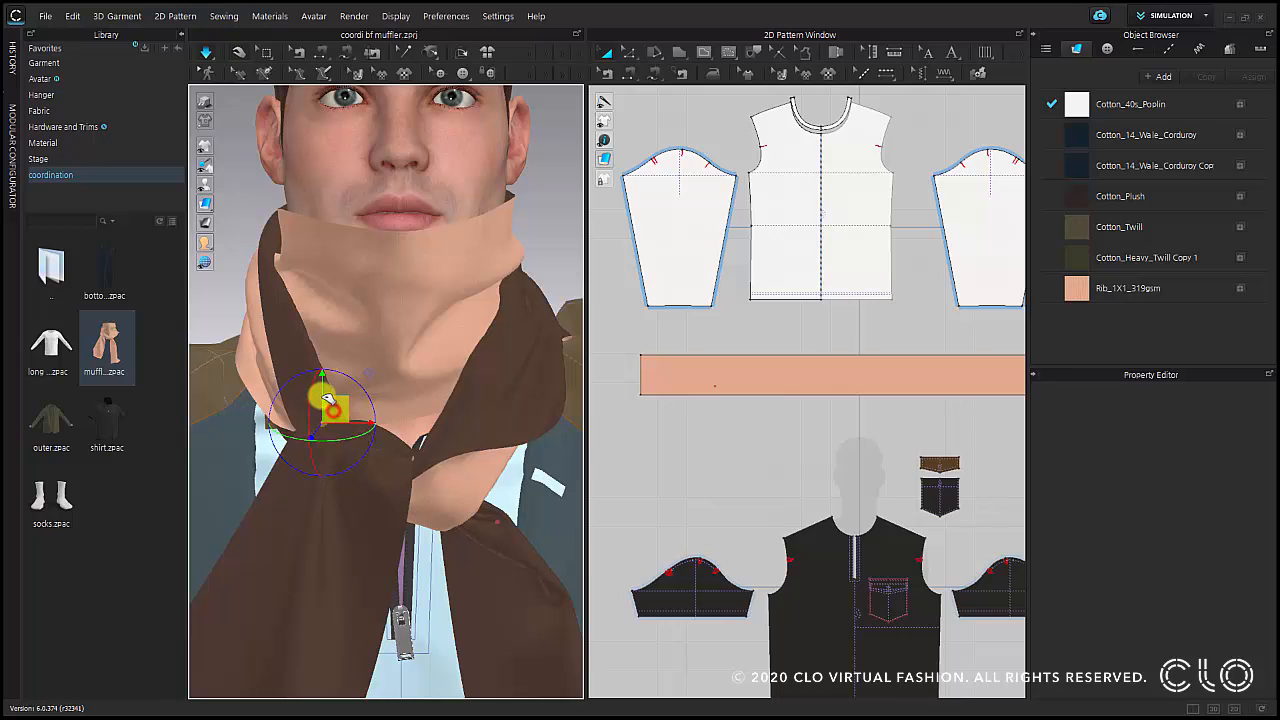
left_click_drag(328, 400, 320, 388)
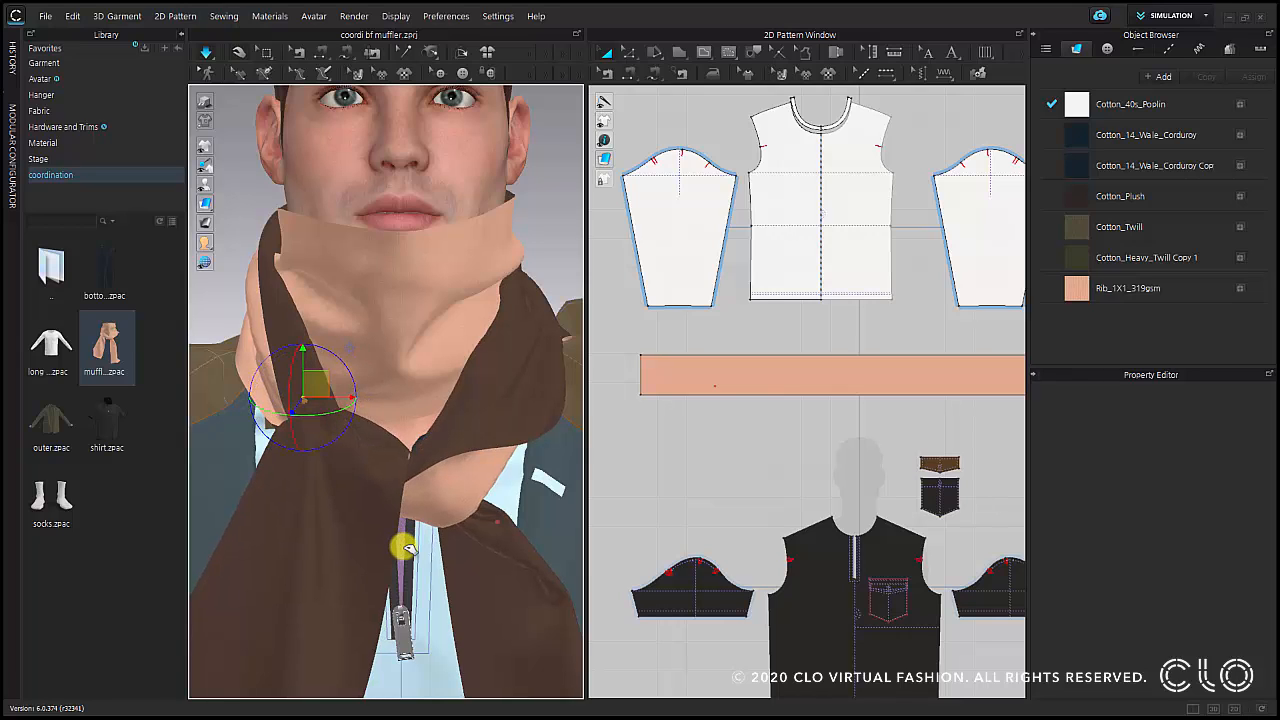
left_click_drag(488, 530, 500, 522)
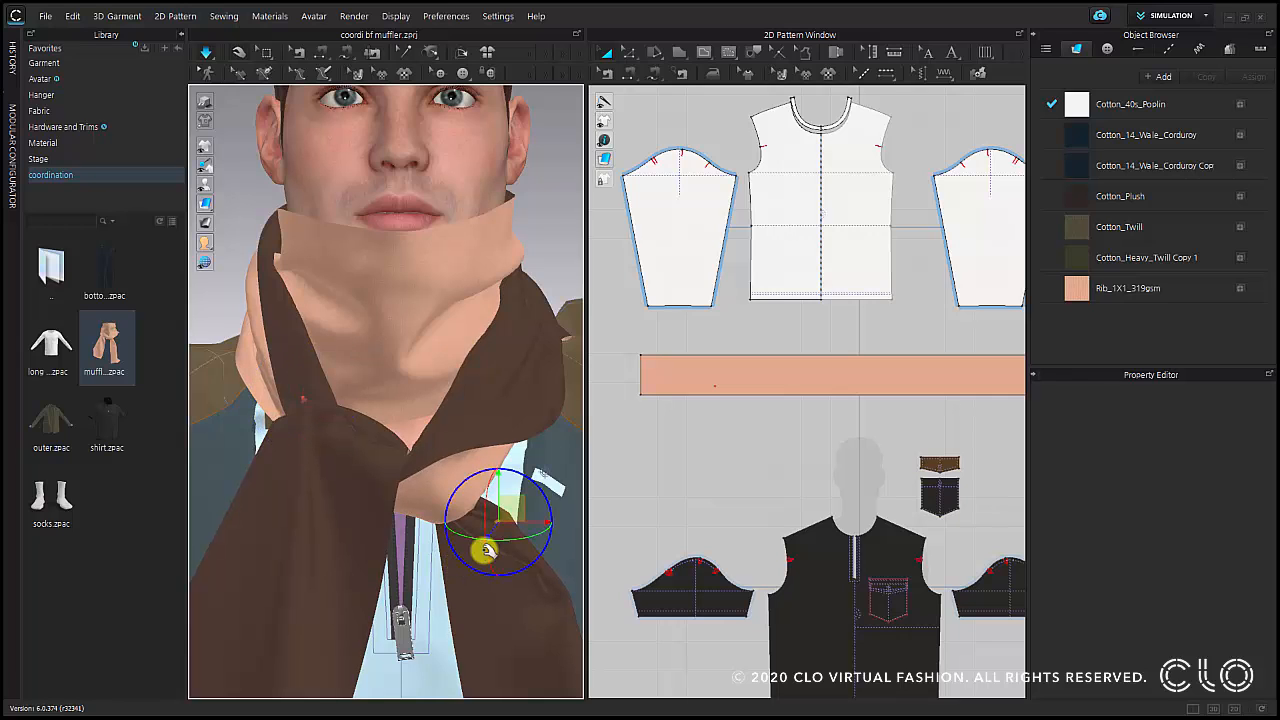
right_click_drag(484, 550, 460, 548)
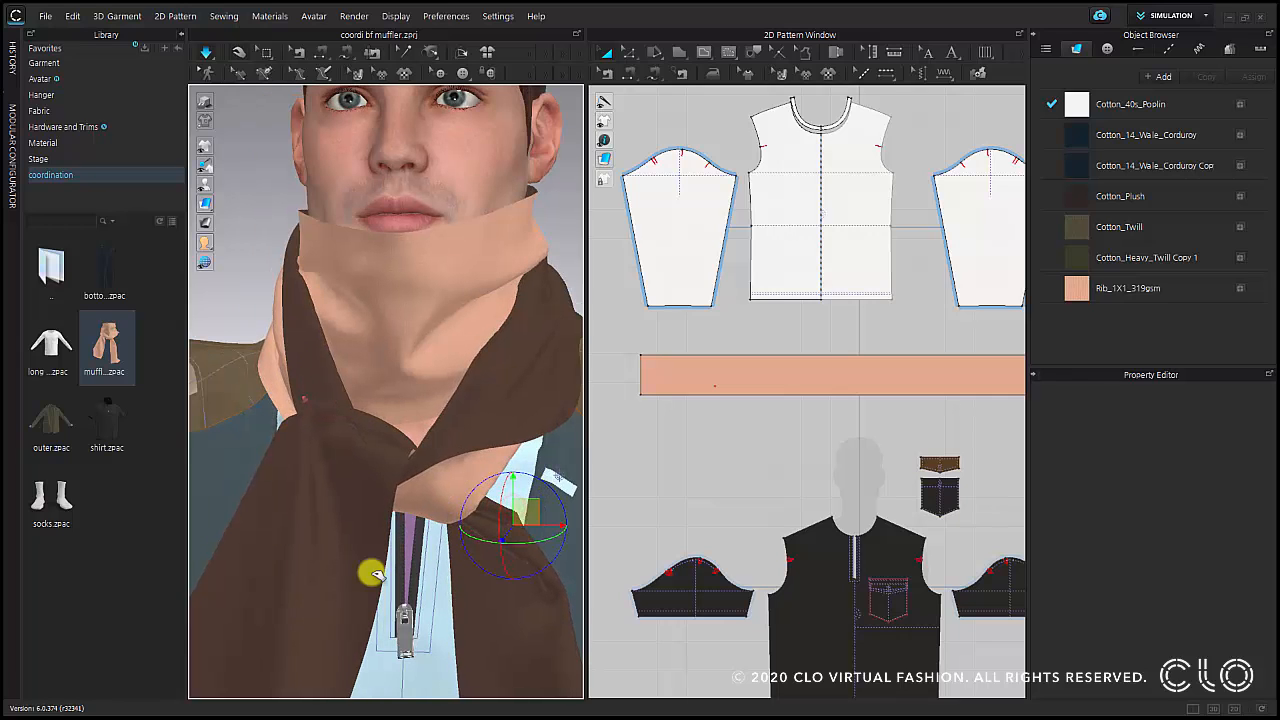
right_click_drag(331, 423, 317, 401)
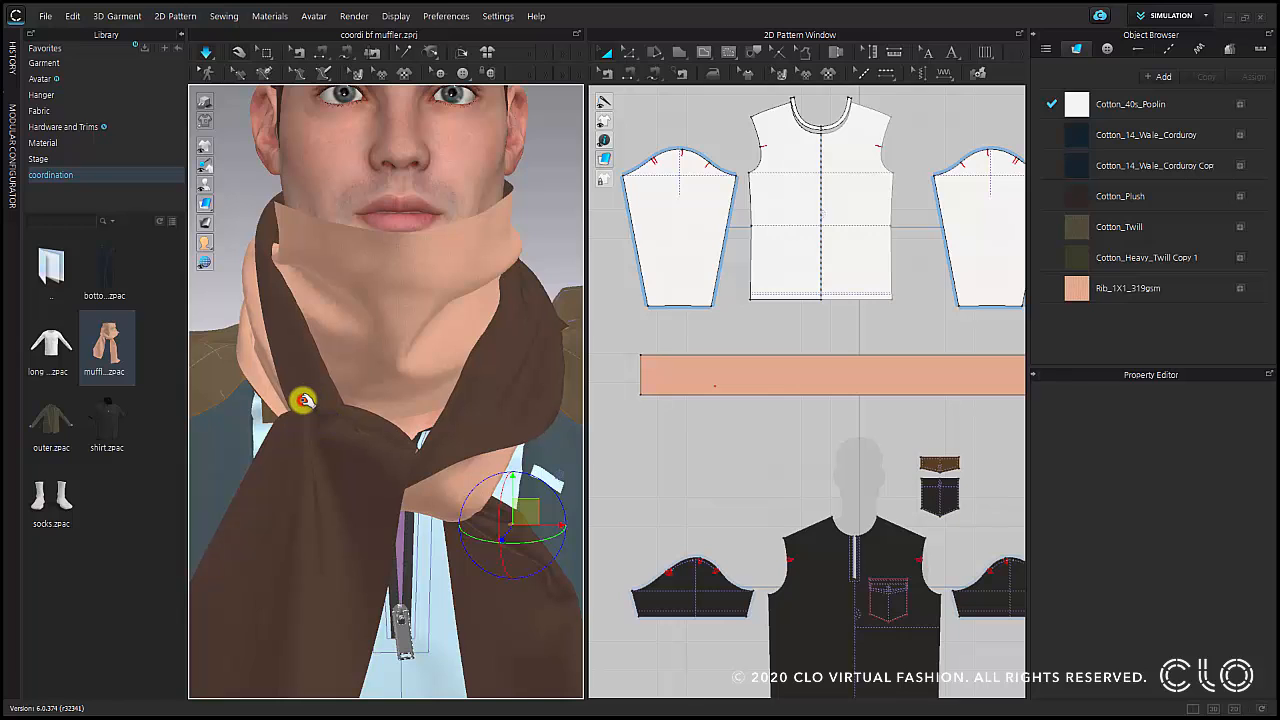
left_click_drag(289, 371, 269, 349)
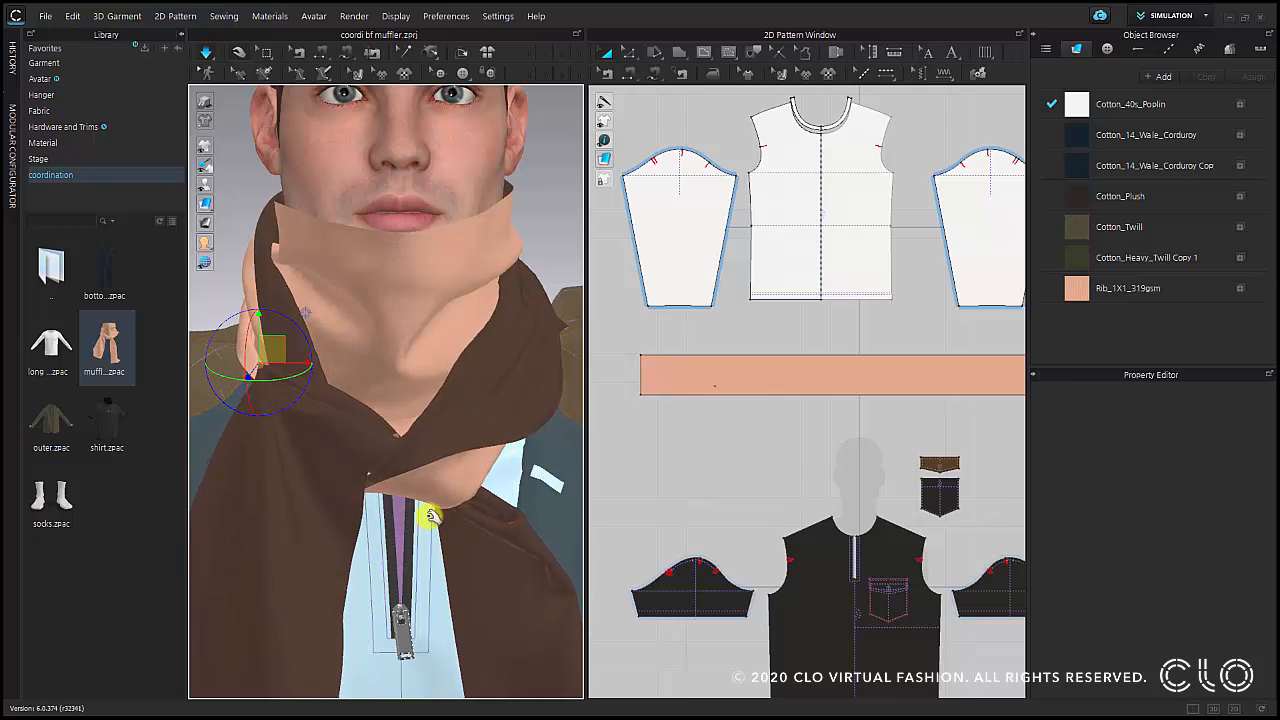
left_click(511, 520)
left_click_drag(524, 506, 536, 484)
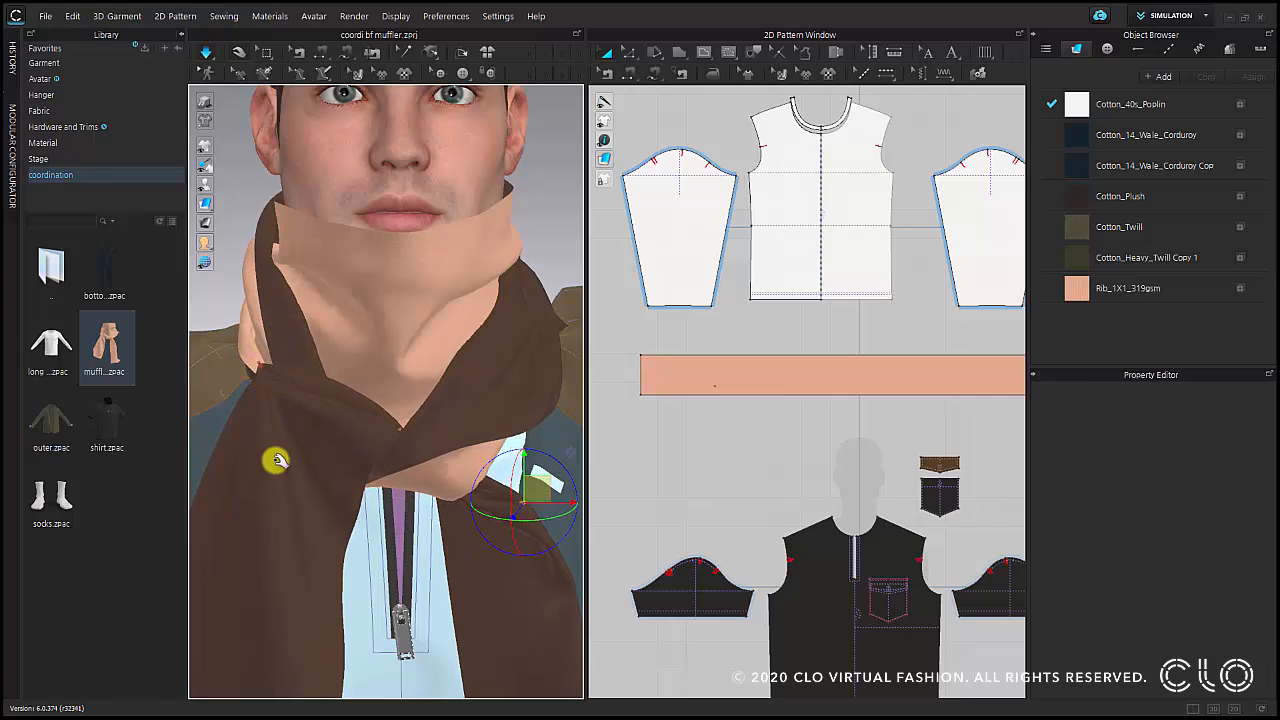
- Pull the tail pins farther out toward the avatar's shoulders until the front tail spreads across the chest
left_click(252, 338)
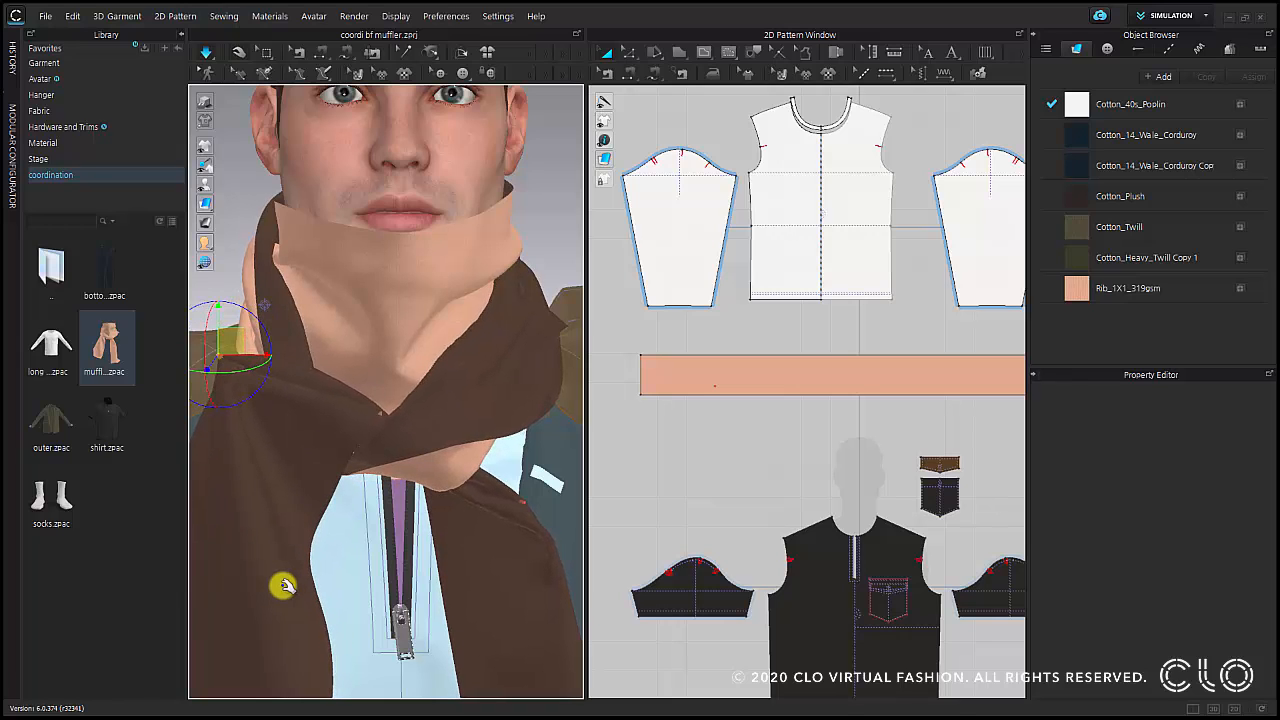
right_click_drag(377, 558, 406, 569)
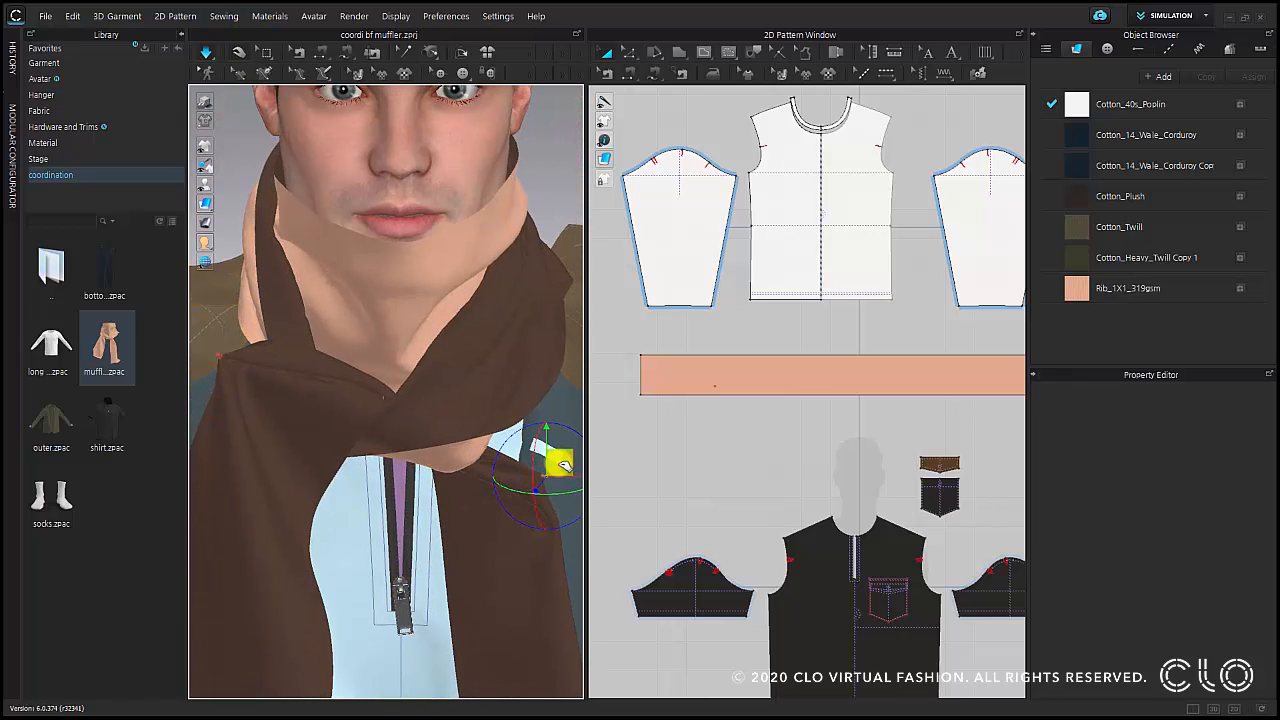
left_click_drag(222, 340, 200, 337)
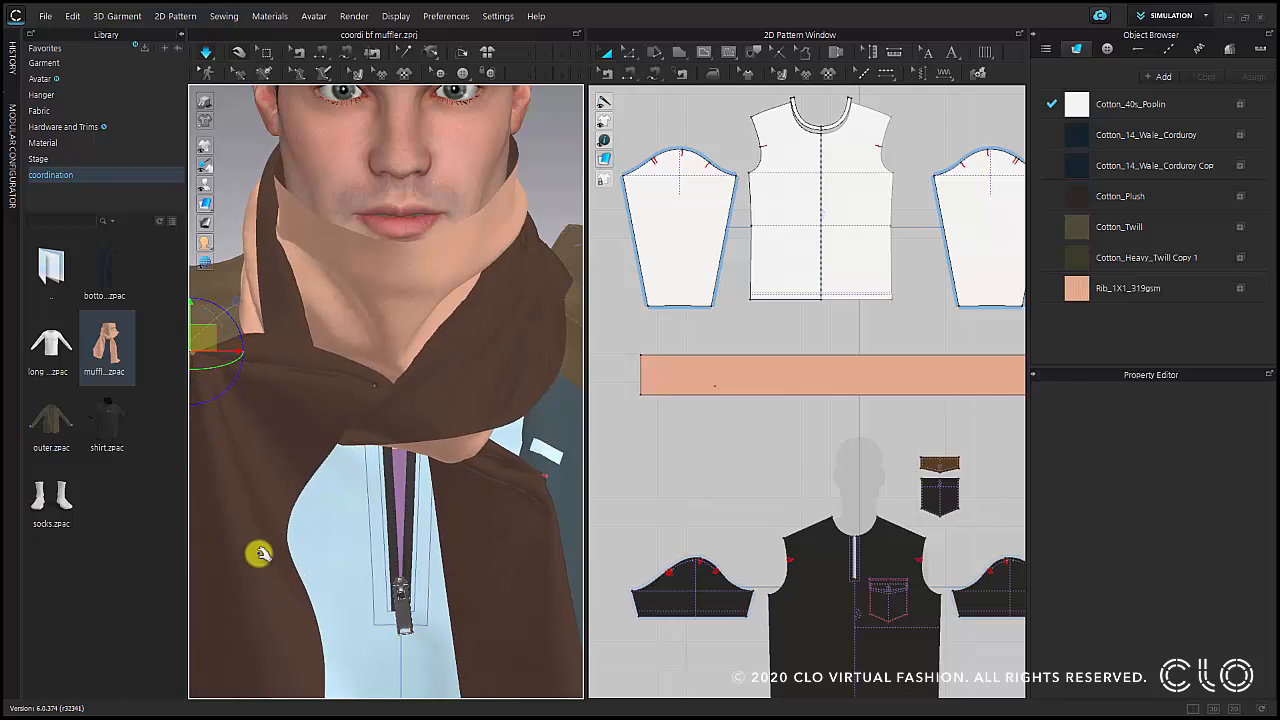
left_click(550, 468)
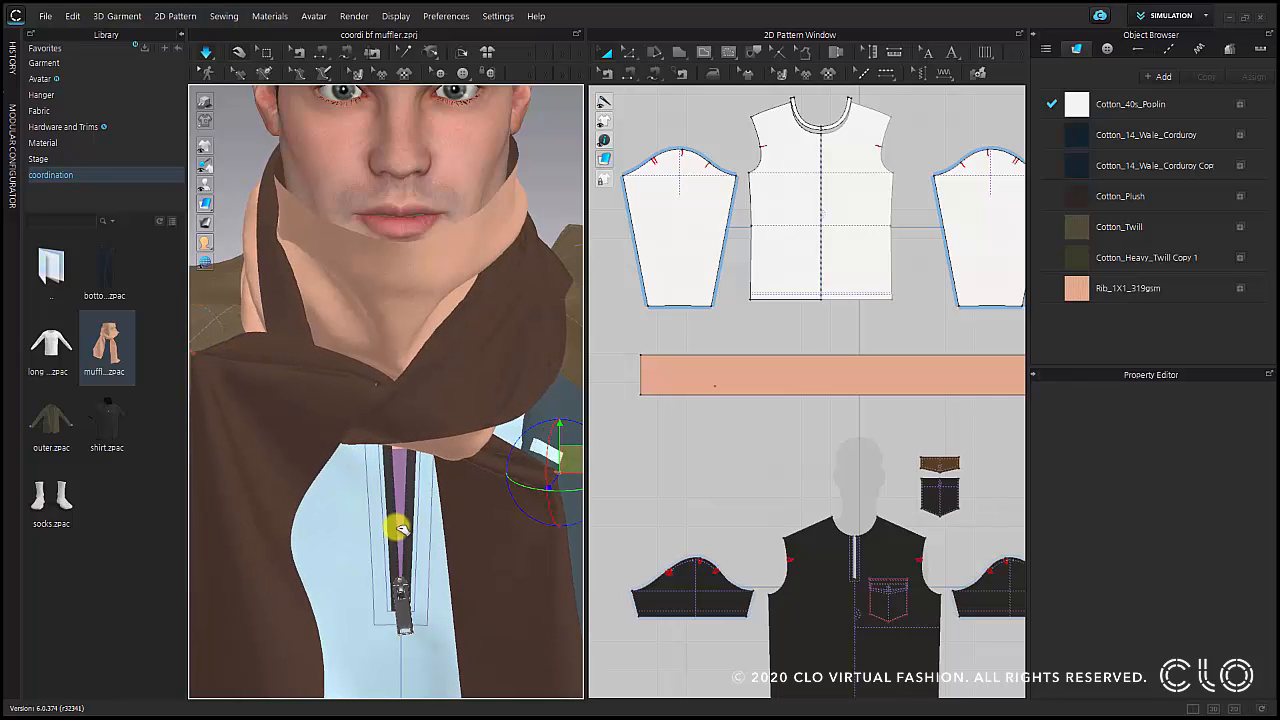
scroll(407, 505, "down", 2)
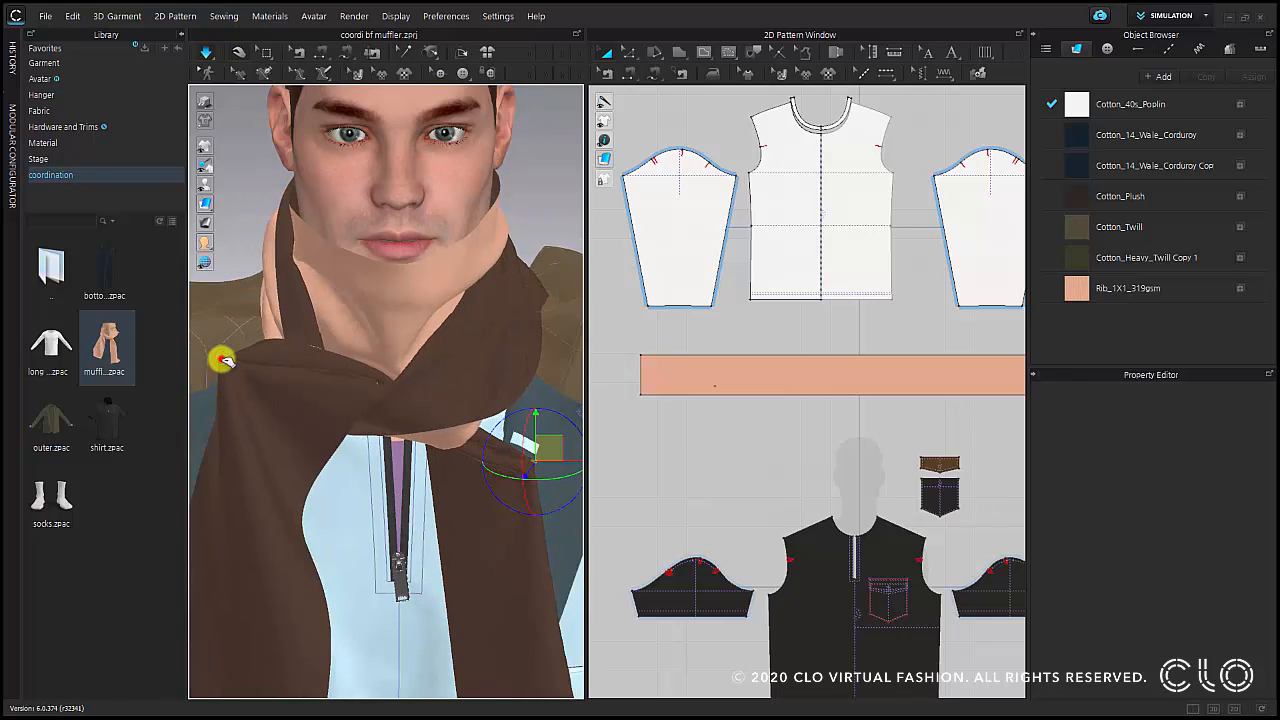
left_click(212, 336)
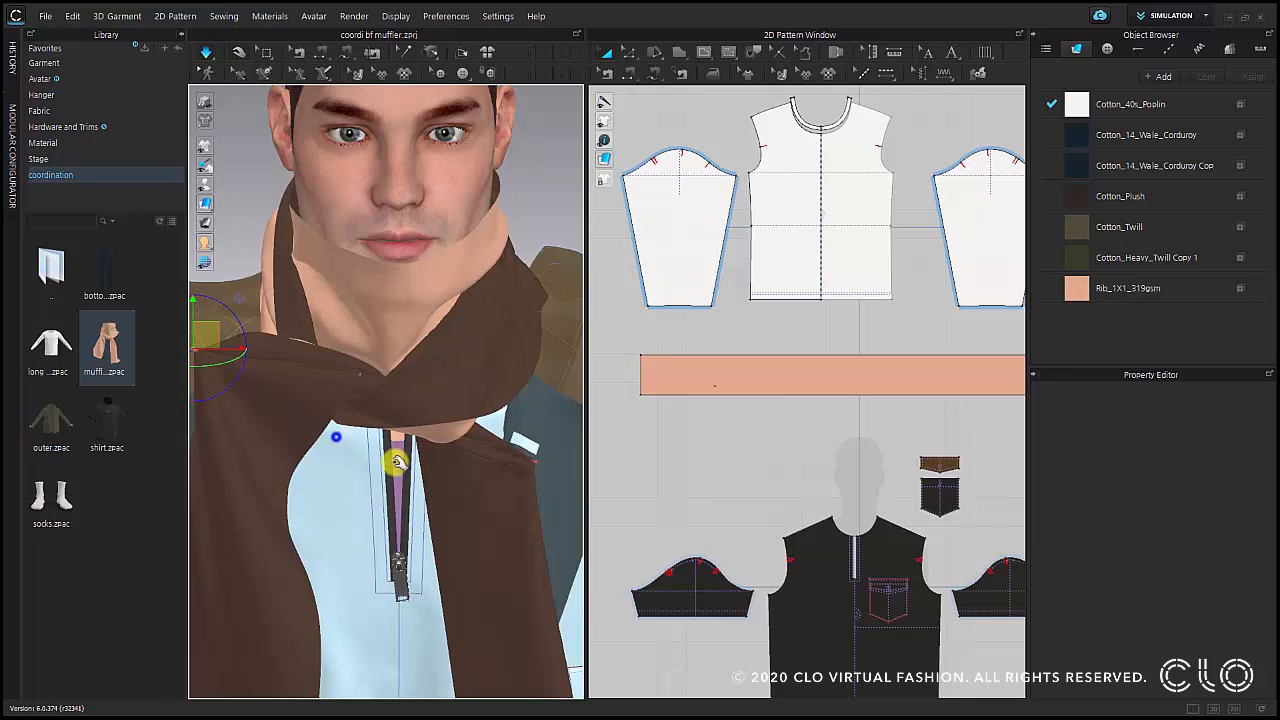
- Delete all pins from the muffler
right_click_drag(396, 462, 445, 402)
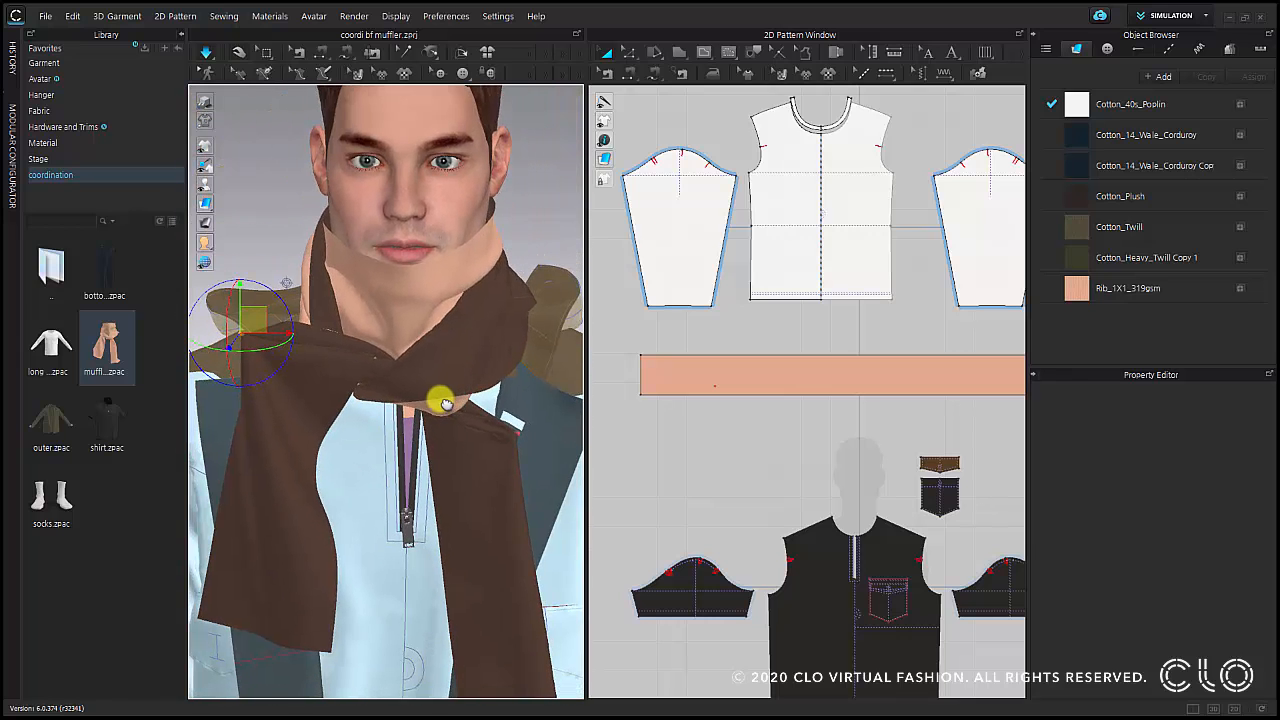
right_click(250, 323)
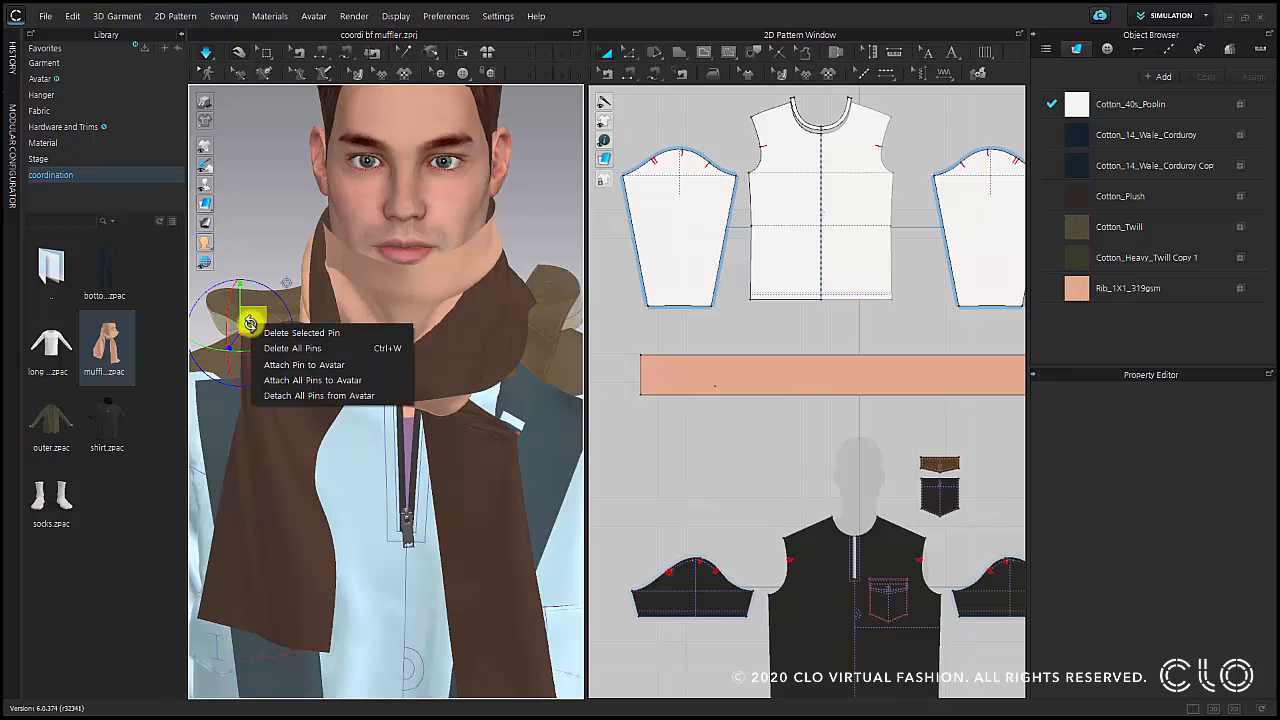
left_click(313, 348)
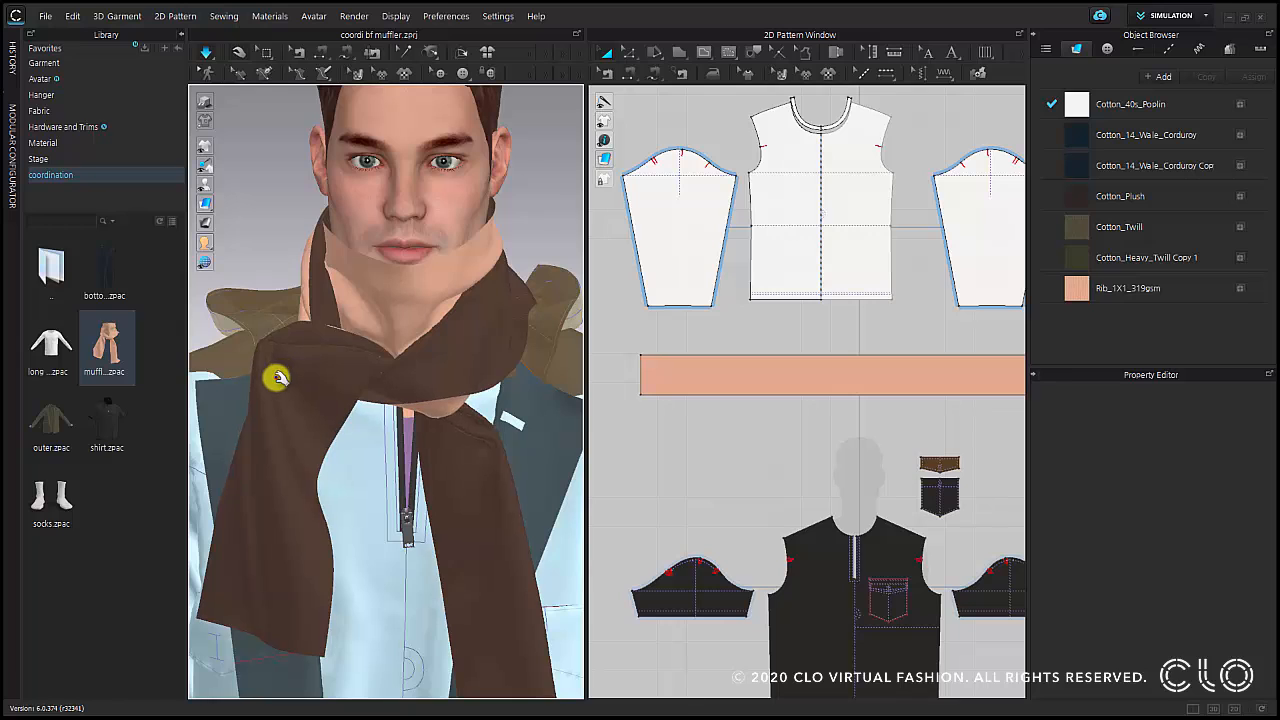
- Pull the muffler's front tail down and outward to straighten it and tighten the knot, and stop the simulation
left_click(258, 424)
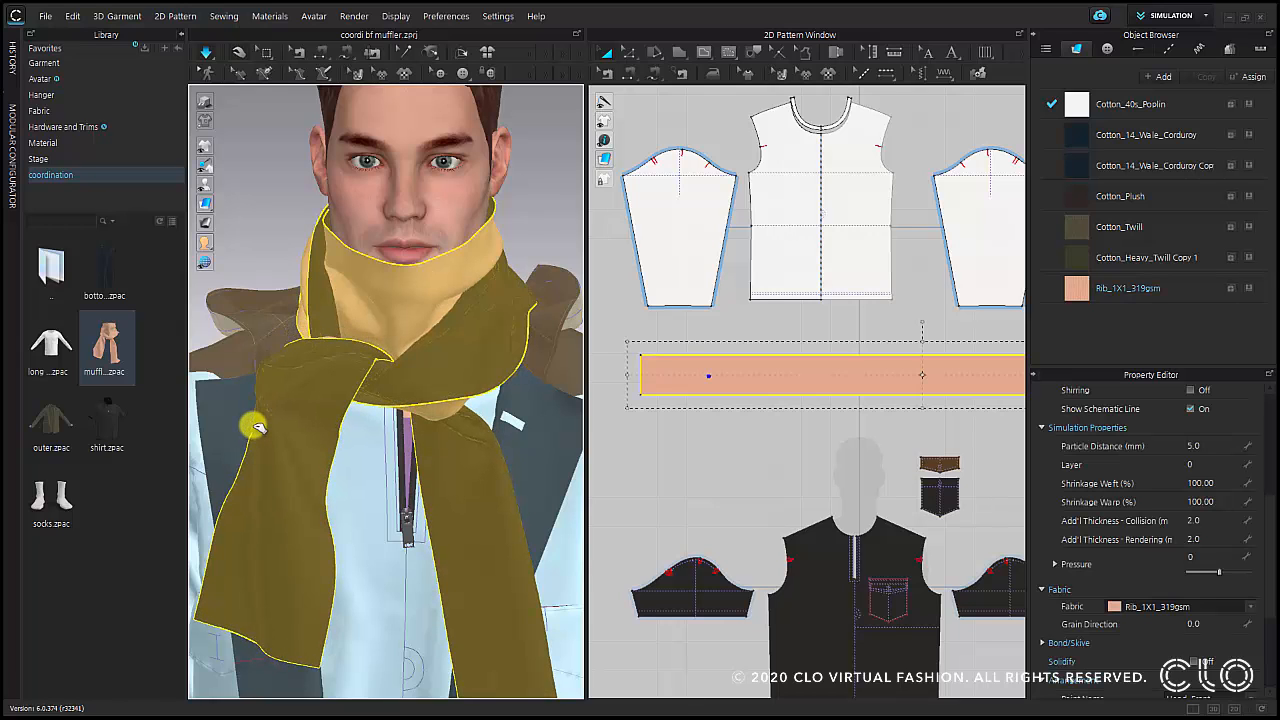
left_click_drag(258, 428, 209, 657)
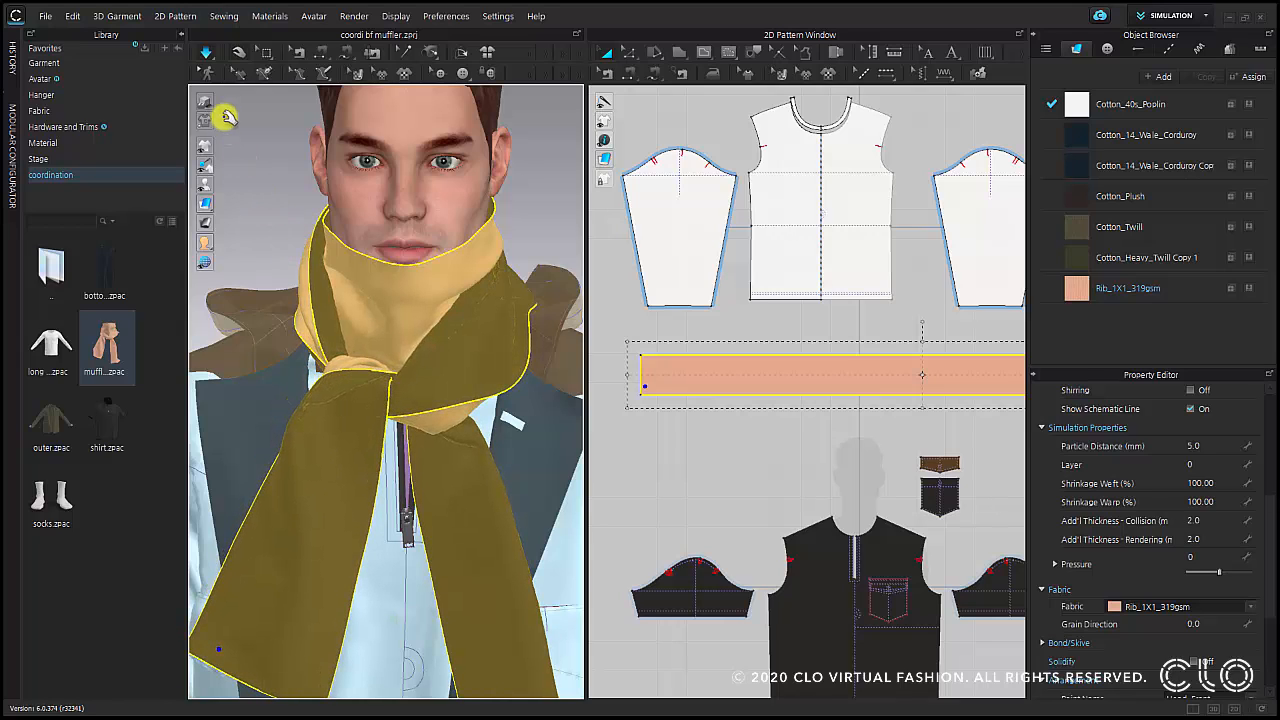
left_click(205, 55)
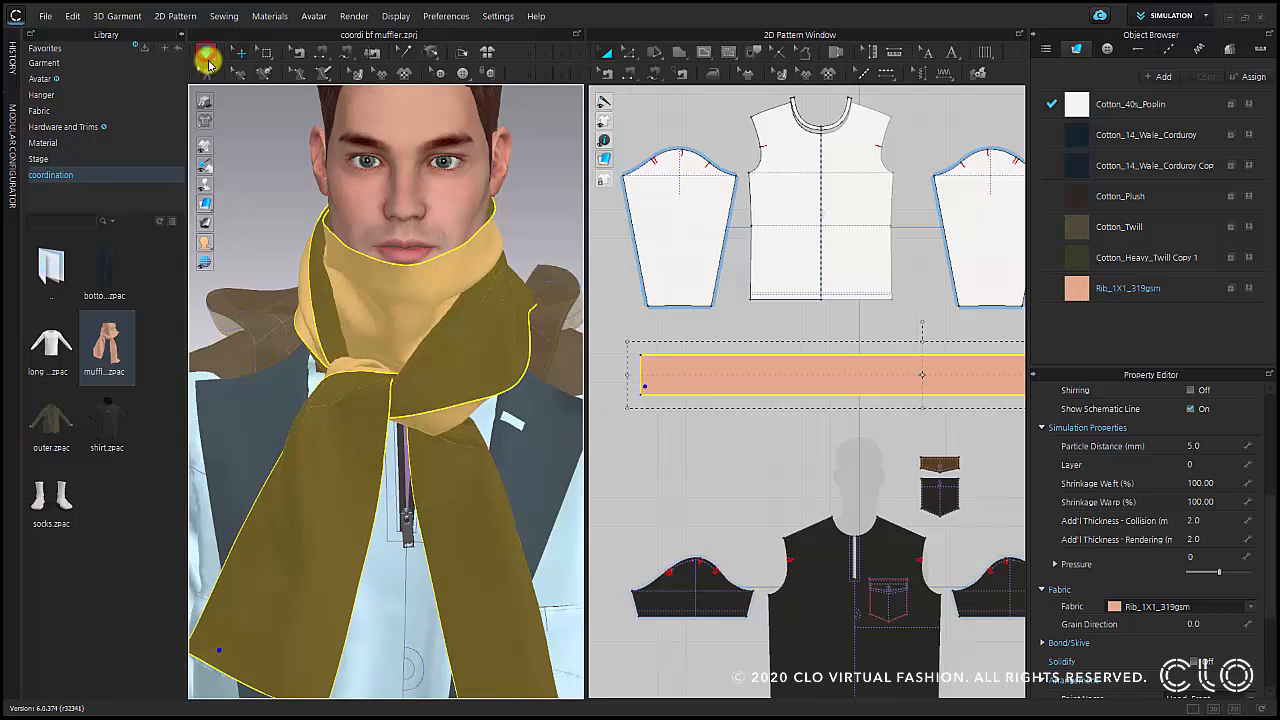
left_click(251, 174)
scroll(371, 406, "down", 3)
right_click_drag(406, 401, 369, 389)
right_click_drag(436, 357, 483, 387)
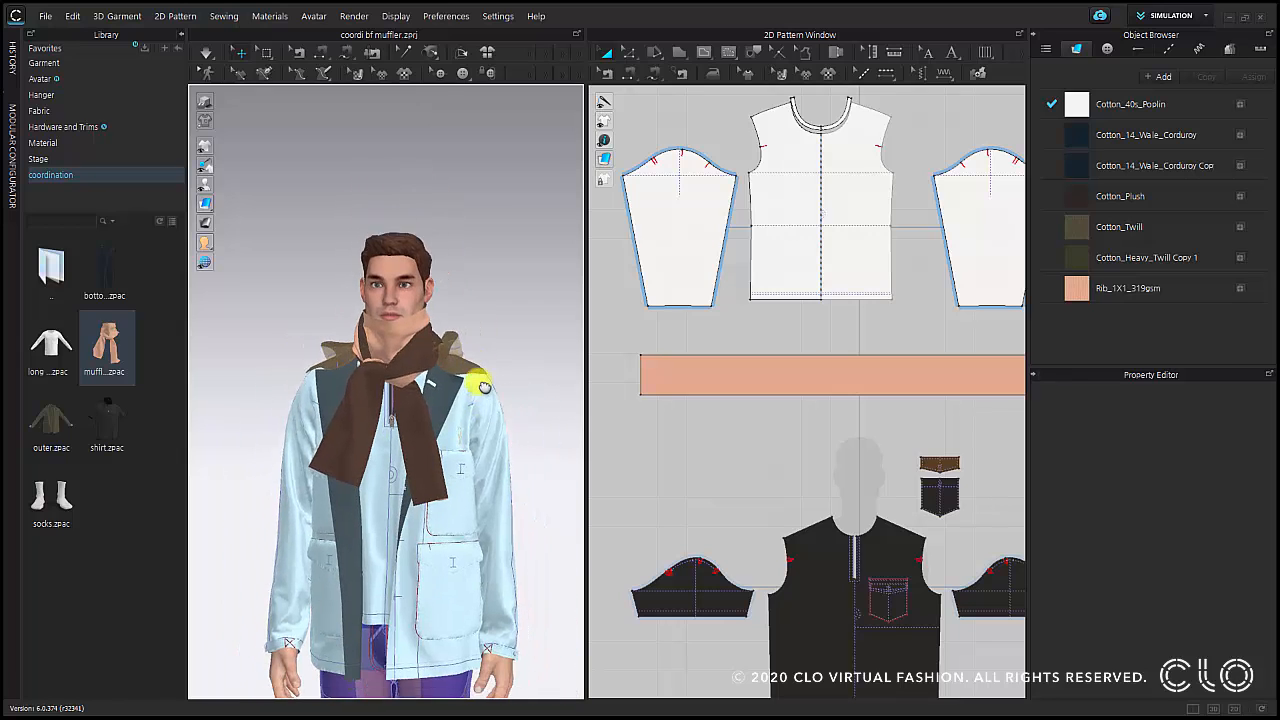
middle_click_drag(483, 387, 529, 372)
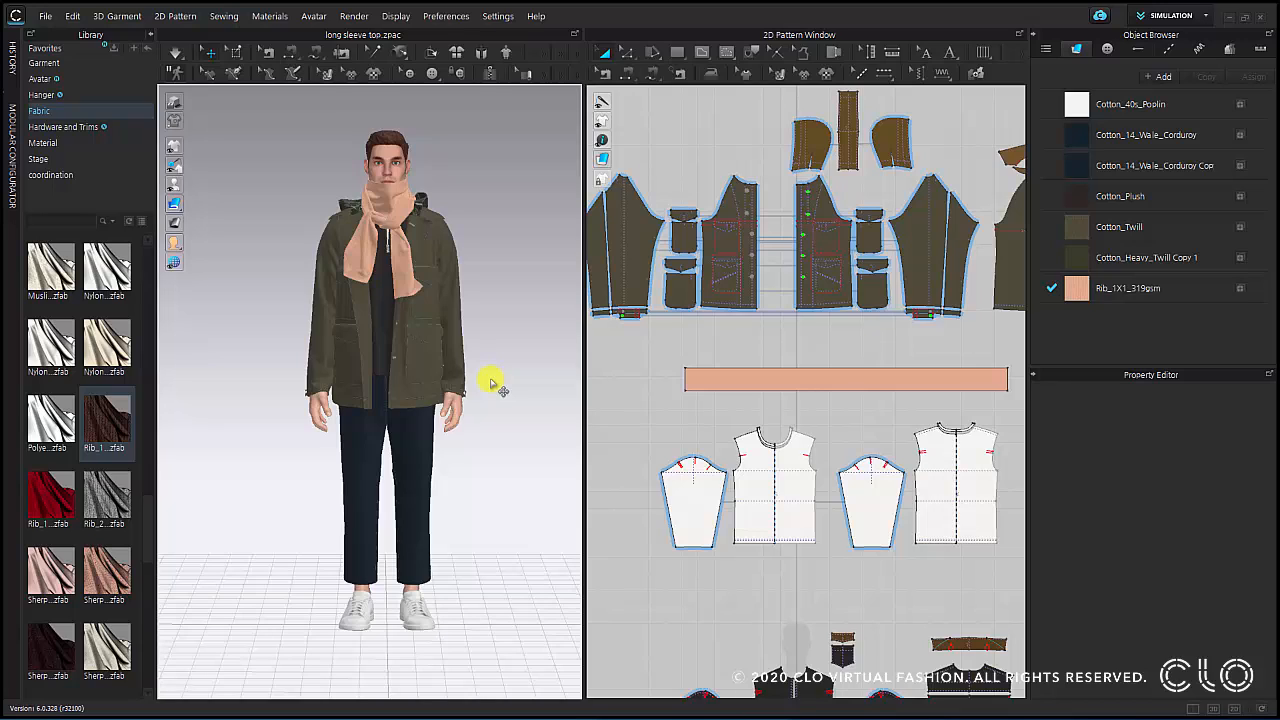
- Show the coordination folder in the library and delete the avatar's shoes
left_click(82, 176)
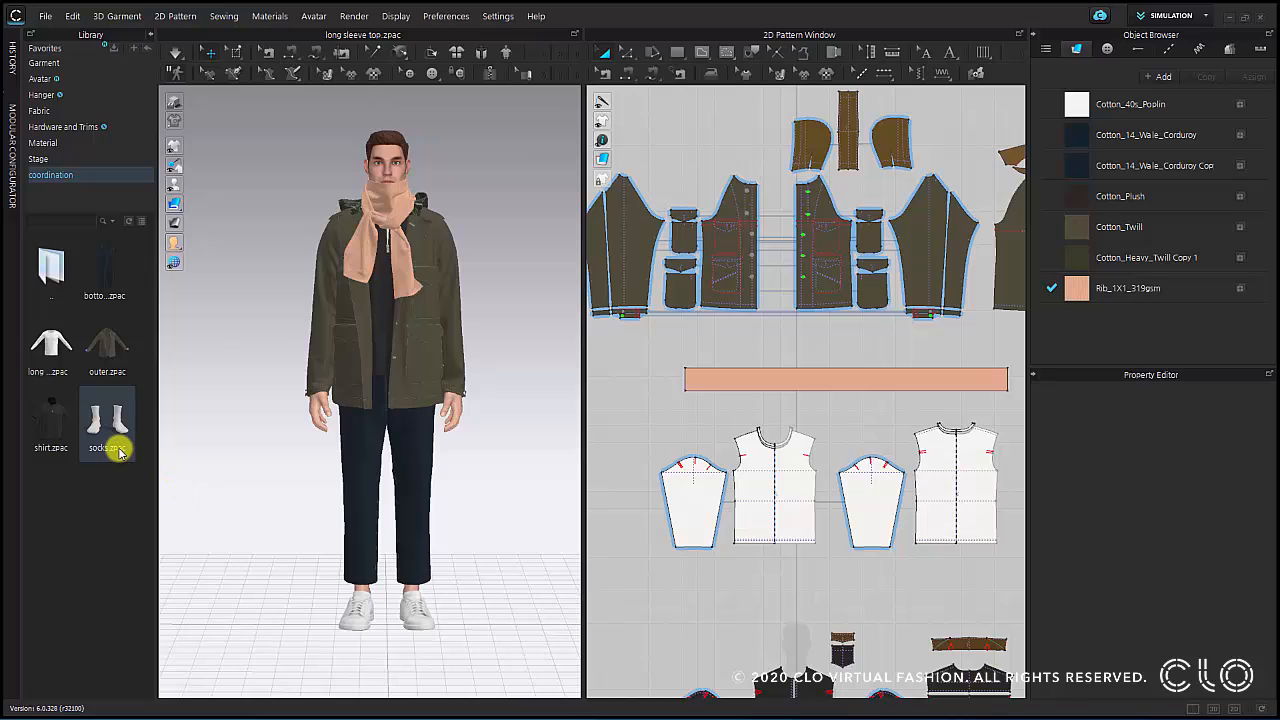
mouse_move(118, 452)
left_click_drag(124, 456, 414, 655)
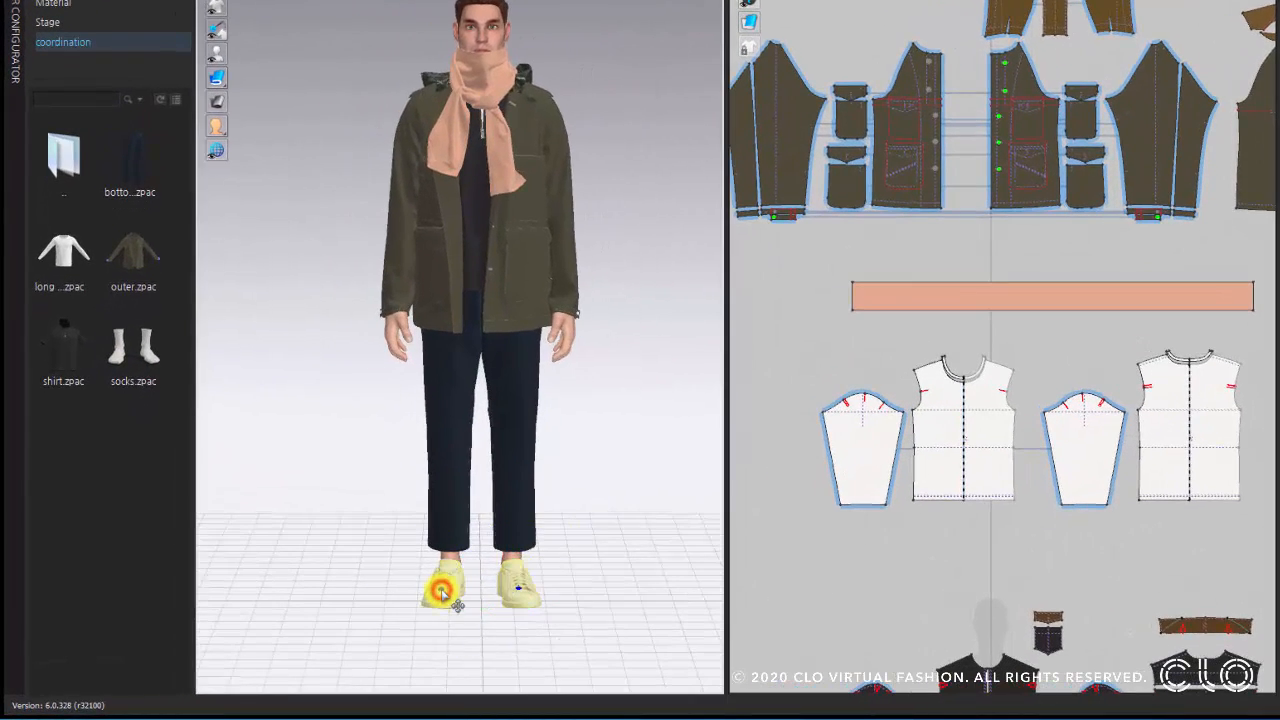
right_click(441, 590)
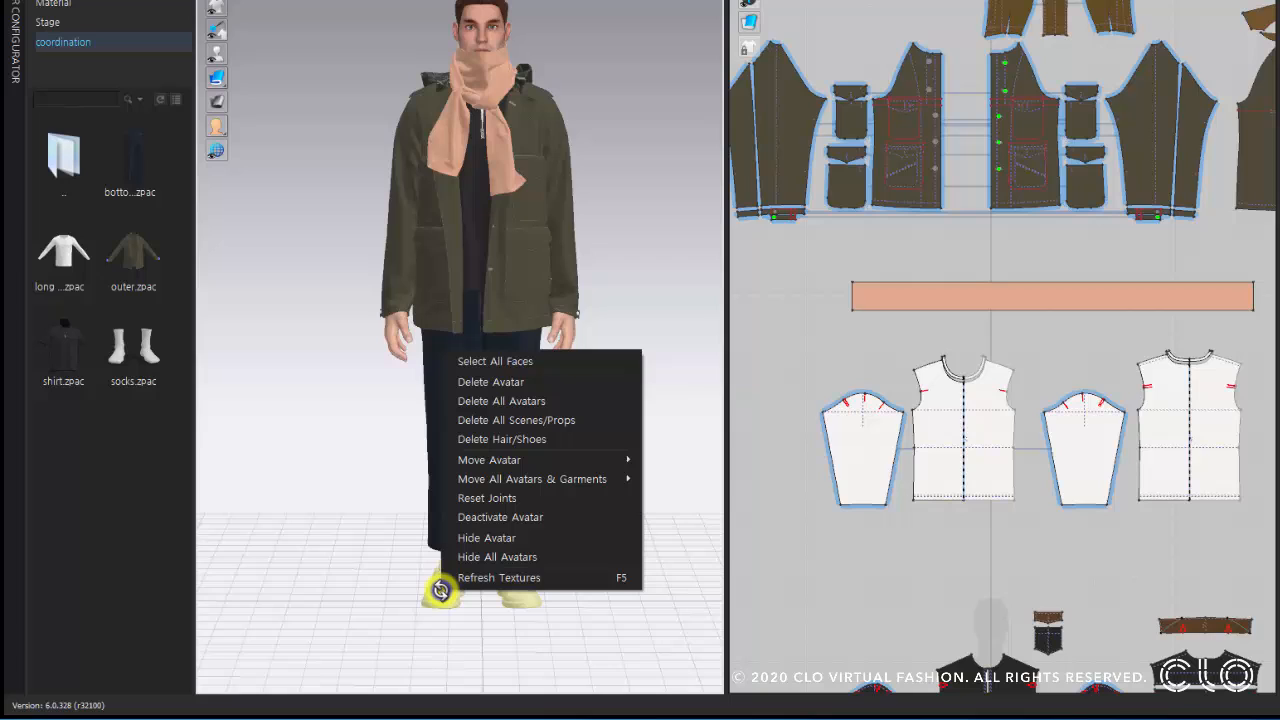
left_click(567, 444)
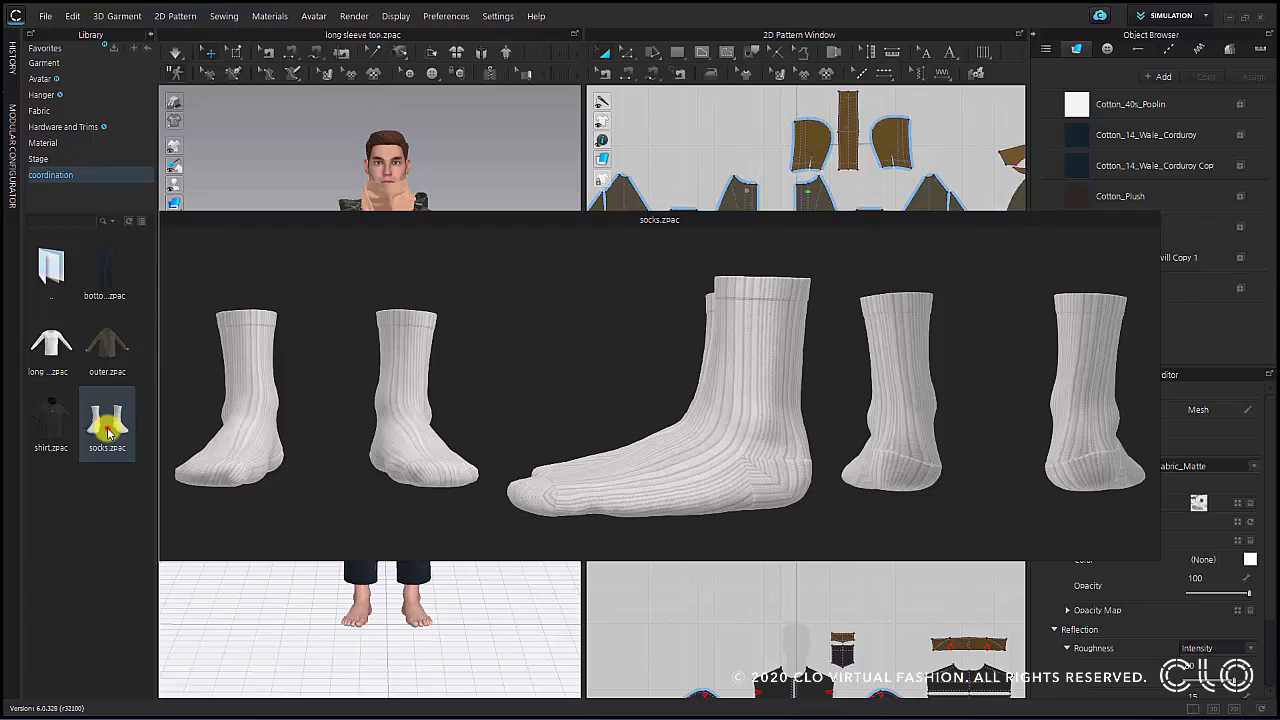
- Add socks.zpac from the coordination folder to the current outfit without saving the file or loading the avatar pose and size
double_click(108, 432)
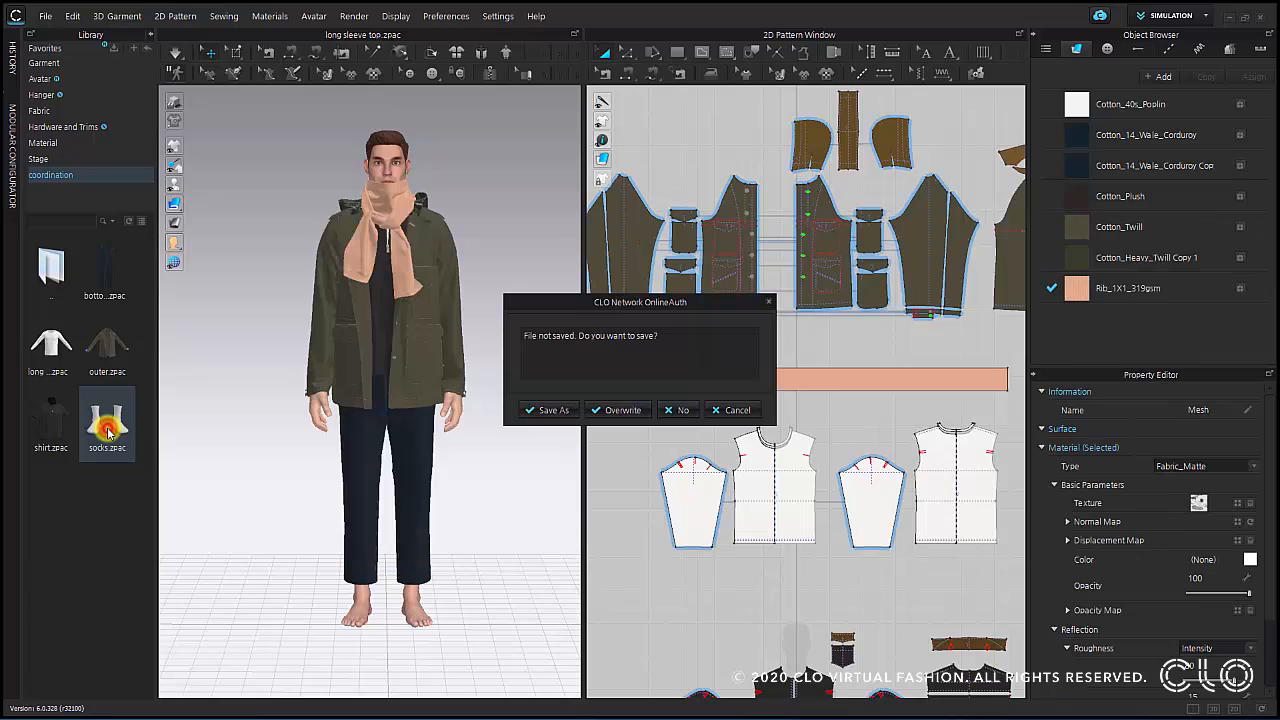
left_click(682, 412)
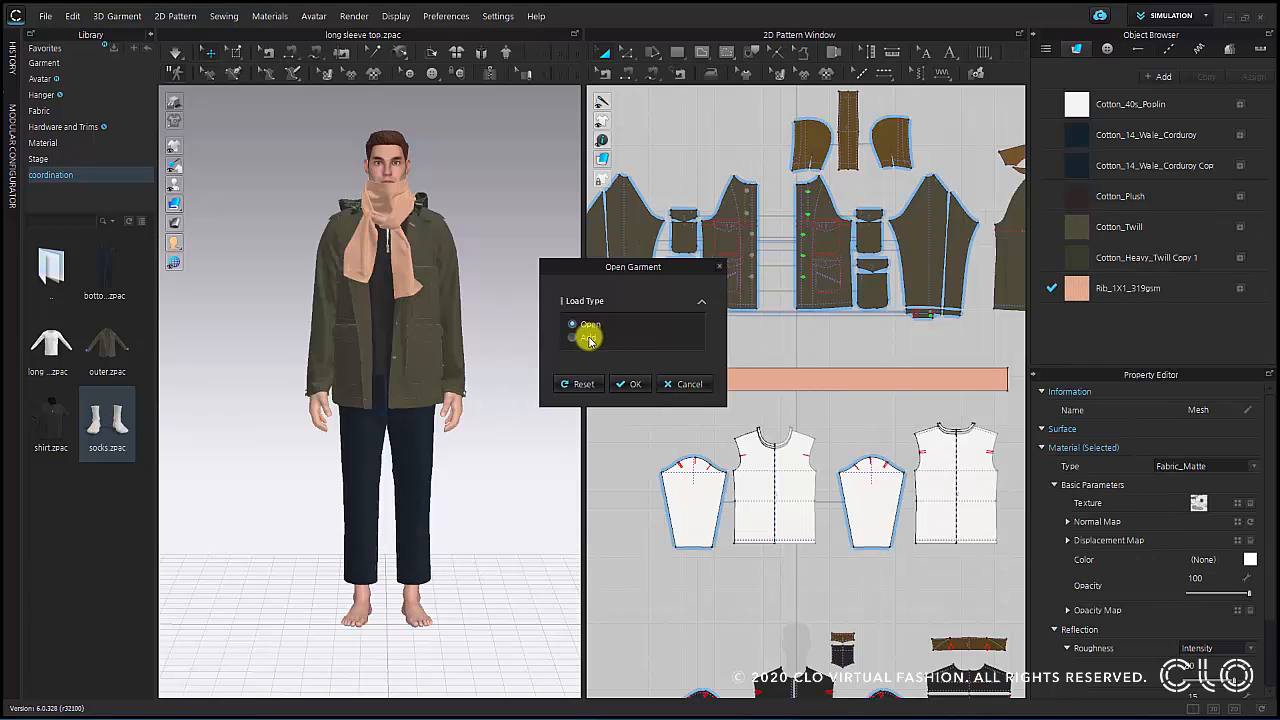
left_click(588, 338)
left_click(640, 491)
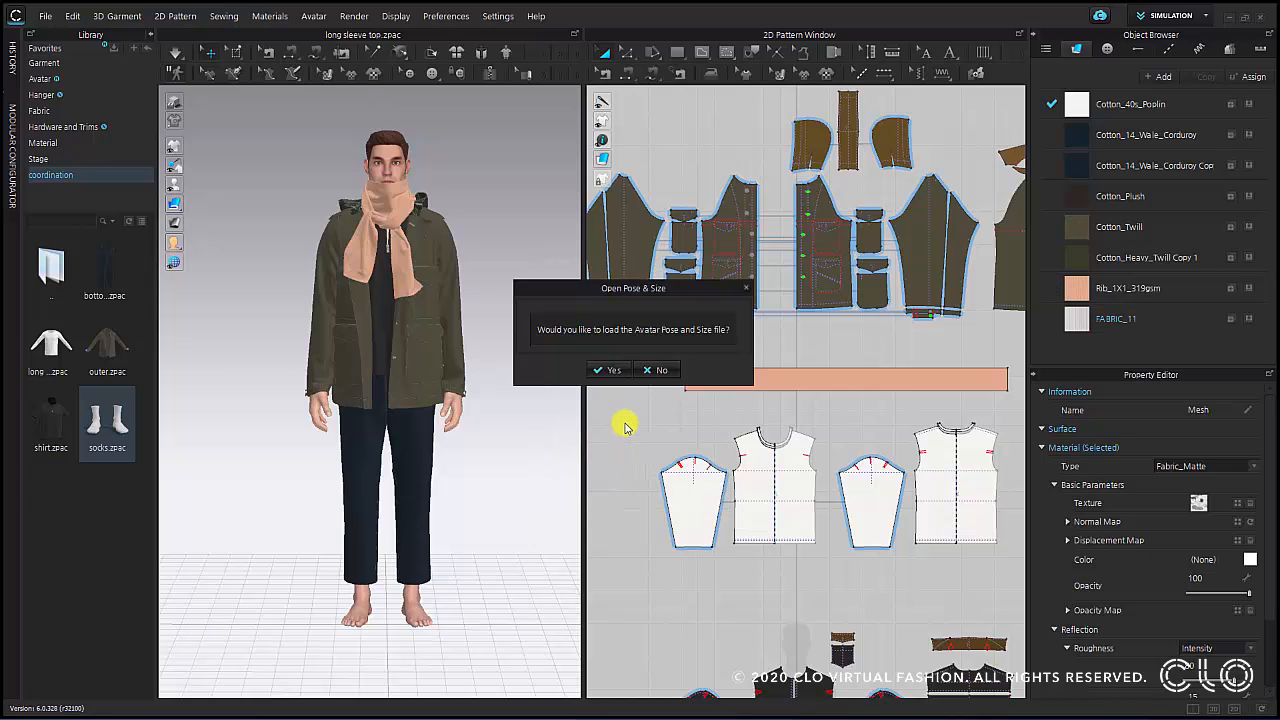
left_click(655, 370)
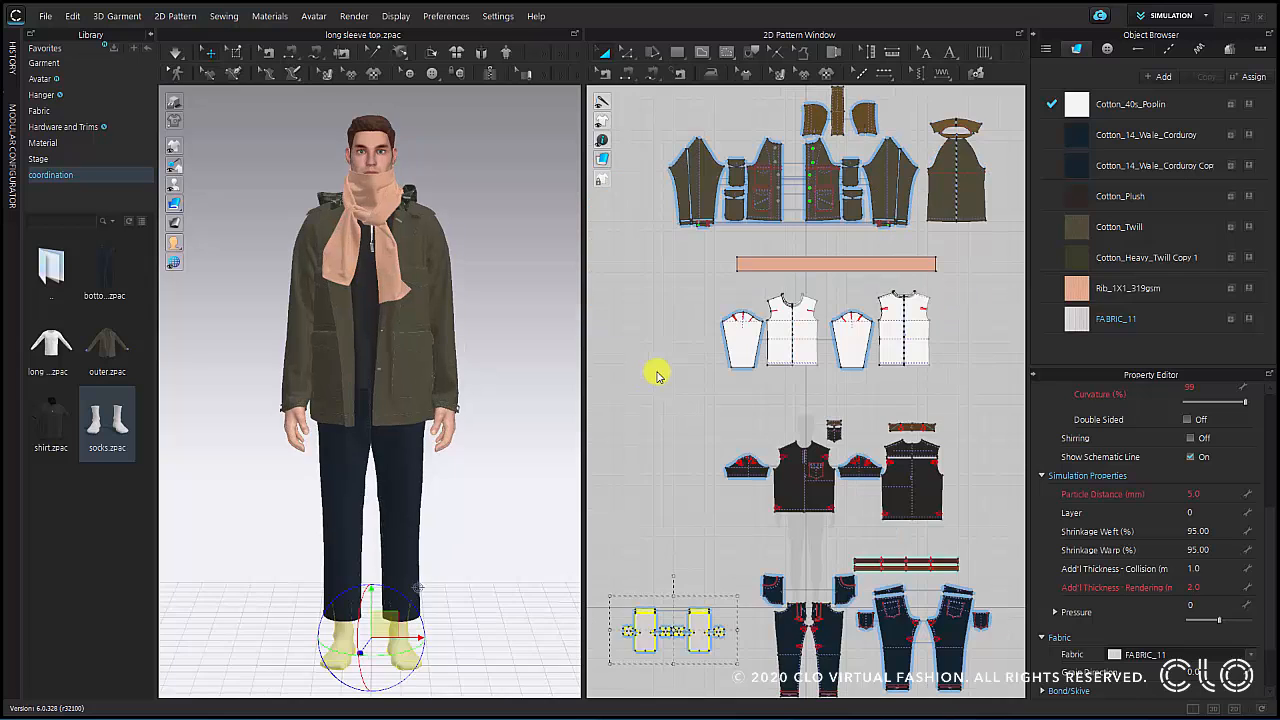
right_click_drag(397, 549, 414, 529)
left_click(527, 516)
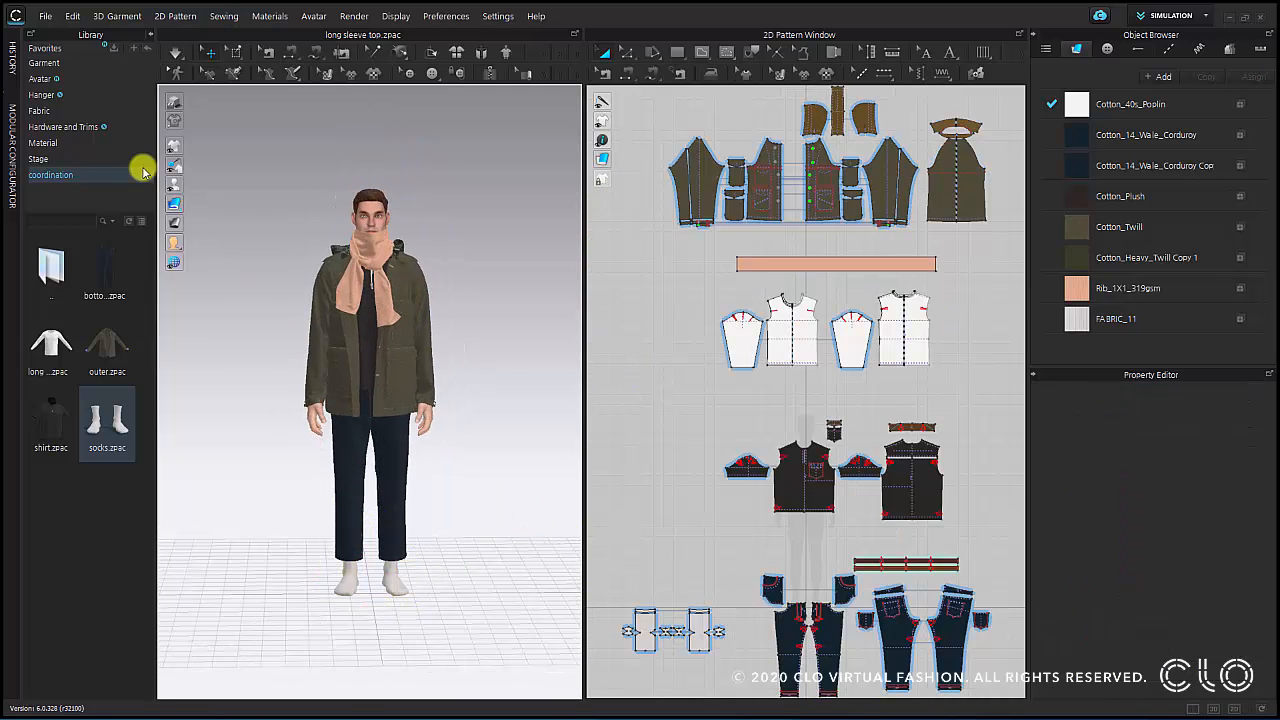
- Put the black slip-on shoes from the Male_V2 avatar's Shoes folder in the library on the avatar
left_click(40, 79)
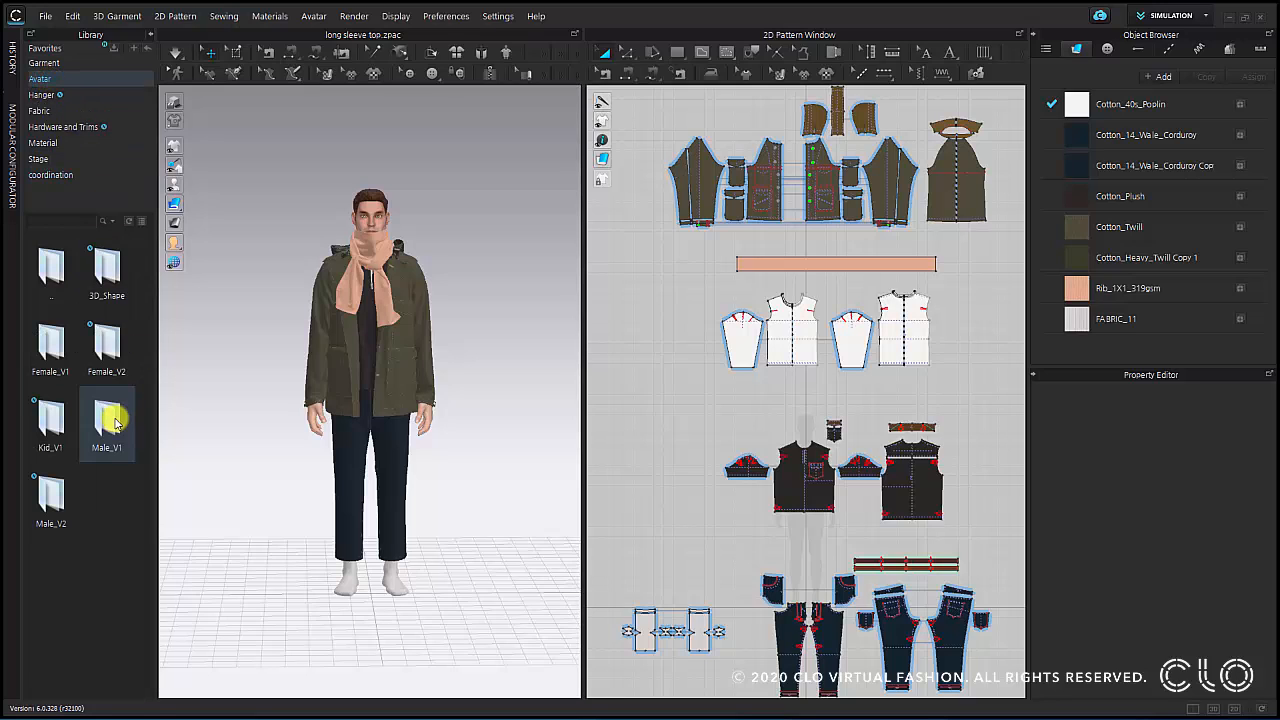
double_click(54, 500)
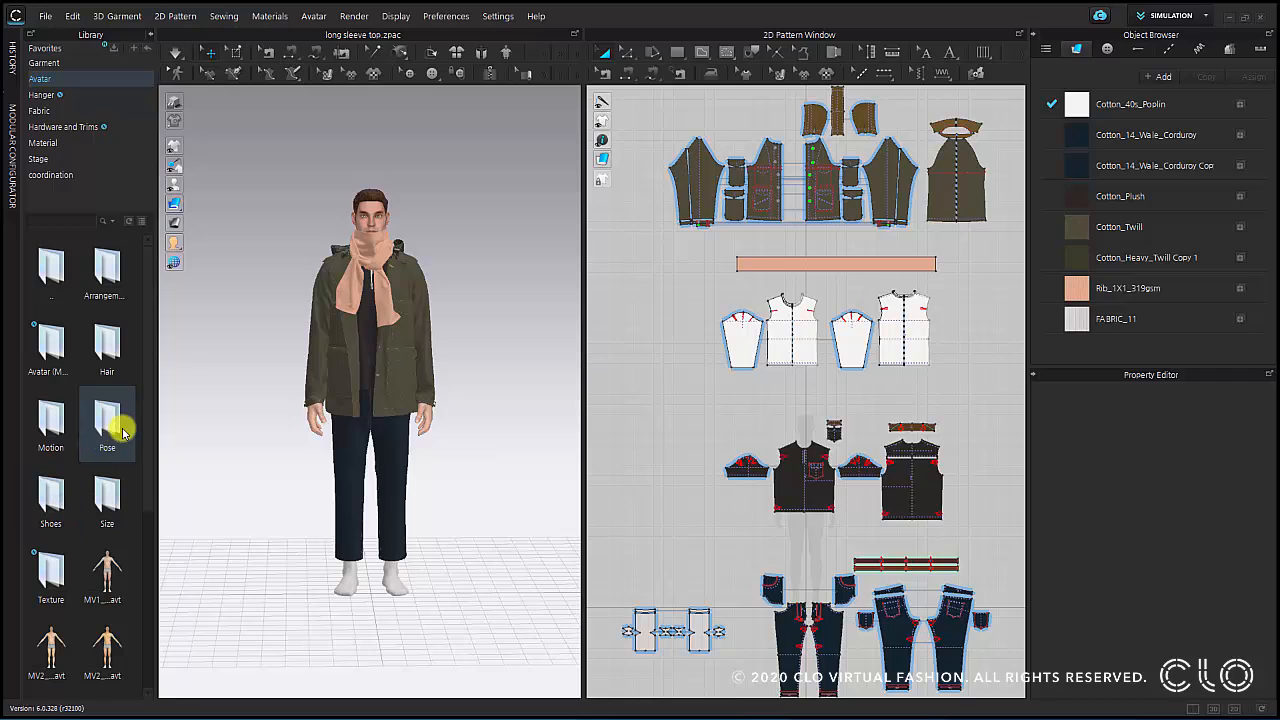
double_click(50, 495)
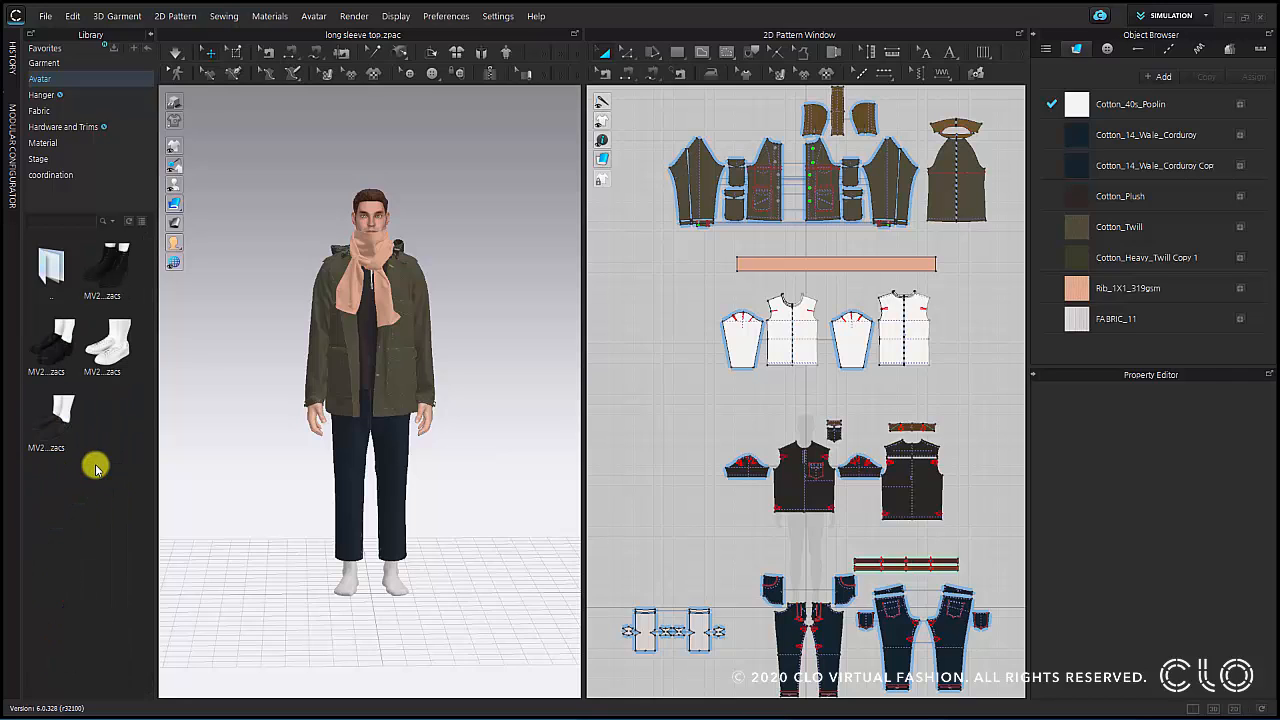
left_click(62, 423)
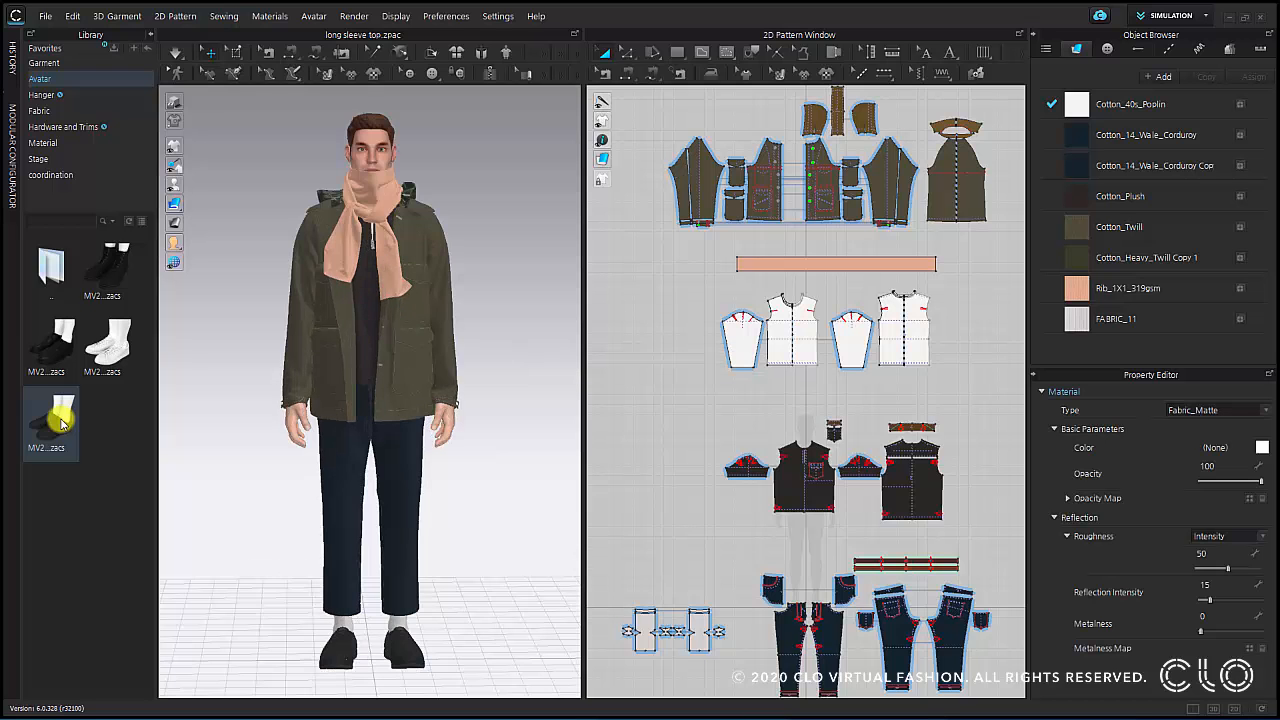
- Open the Render window, frame the full avatar from the front, and start an interactive render of the outfit
scroll(329, 531, "up", 1)
right_click_drag(321, 527, 462, 512)
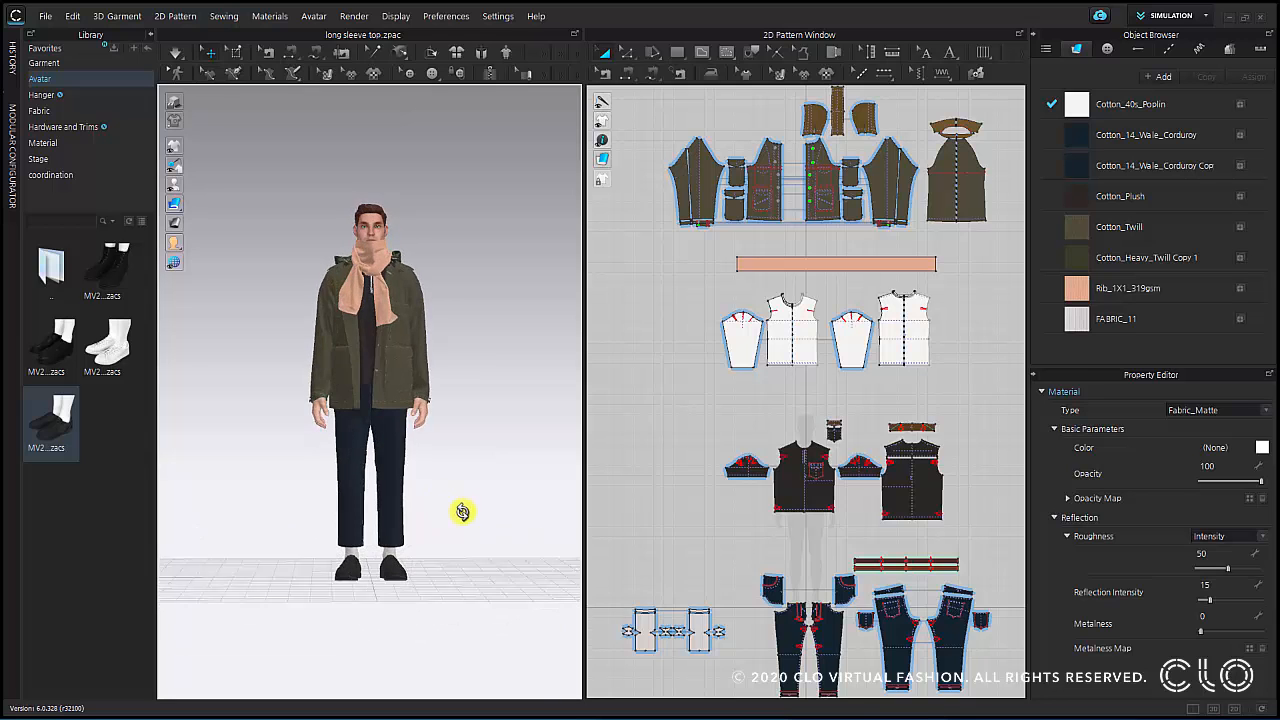
scroll(457, 512, "up", 3)
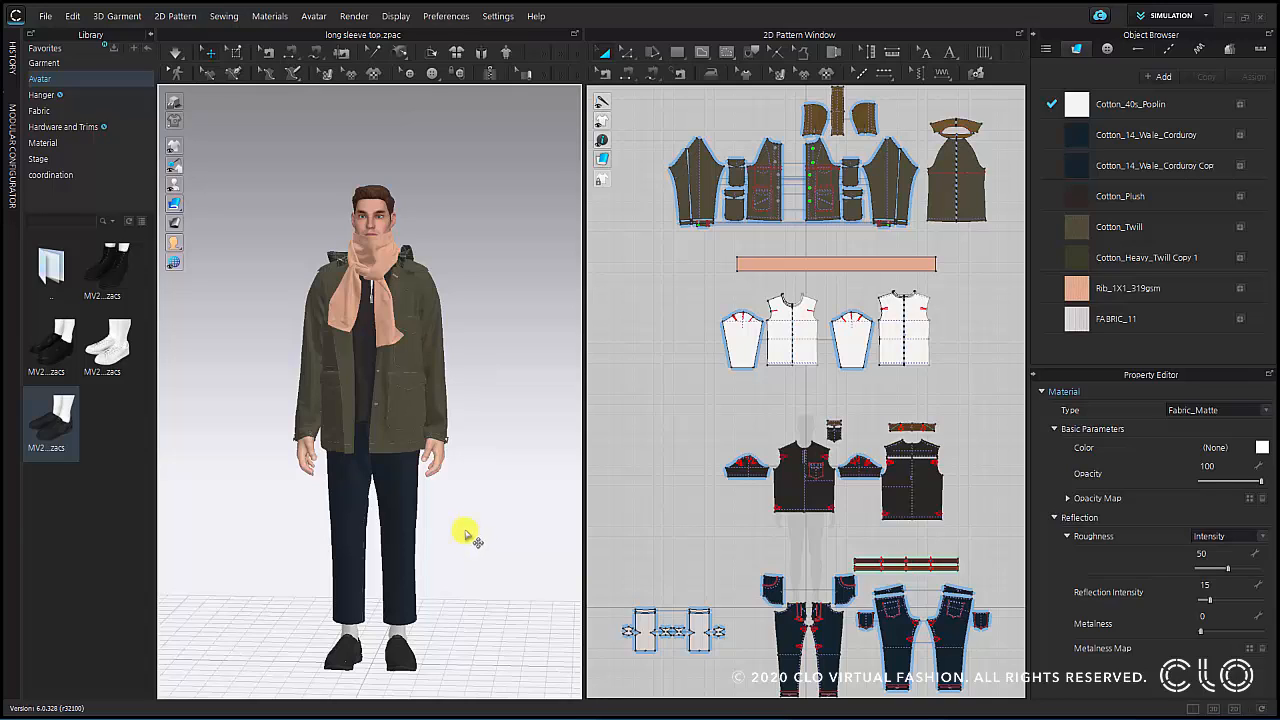
left_click(354, 16)
left_click(359, 32)
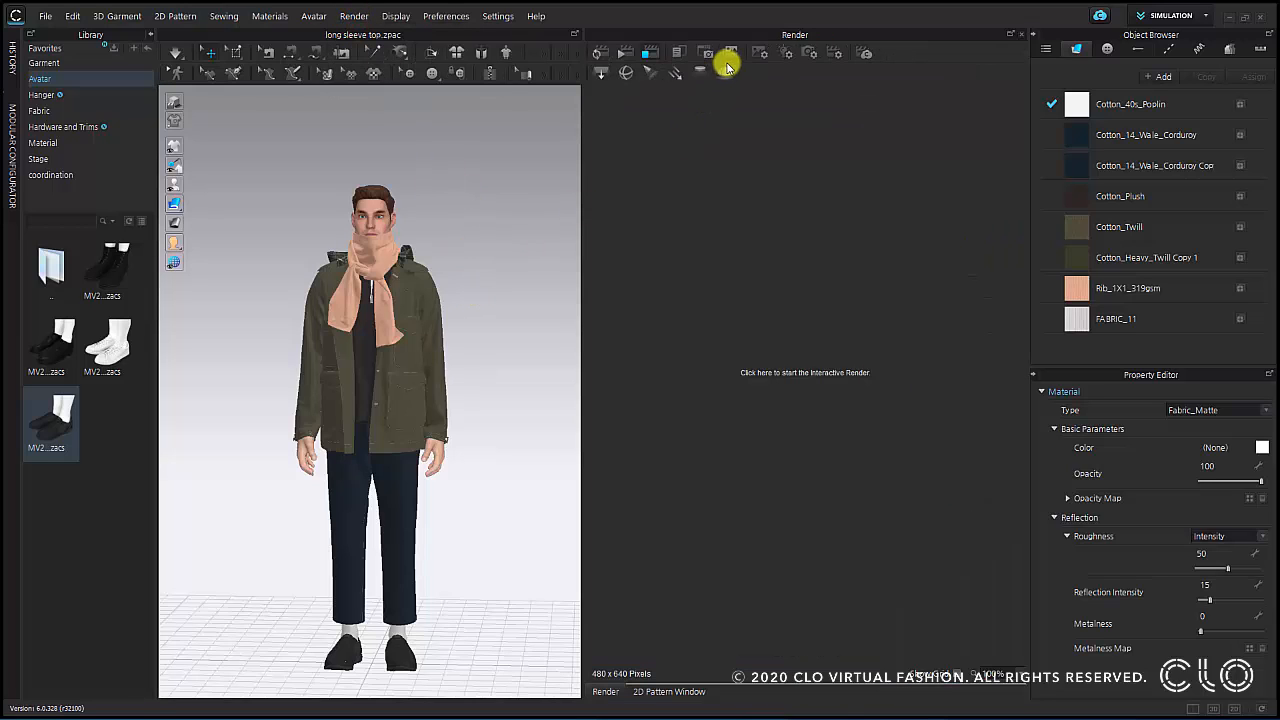
middle_click_drag(480, 363, 472, 308)
scroll(476, 322, "down", 2)
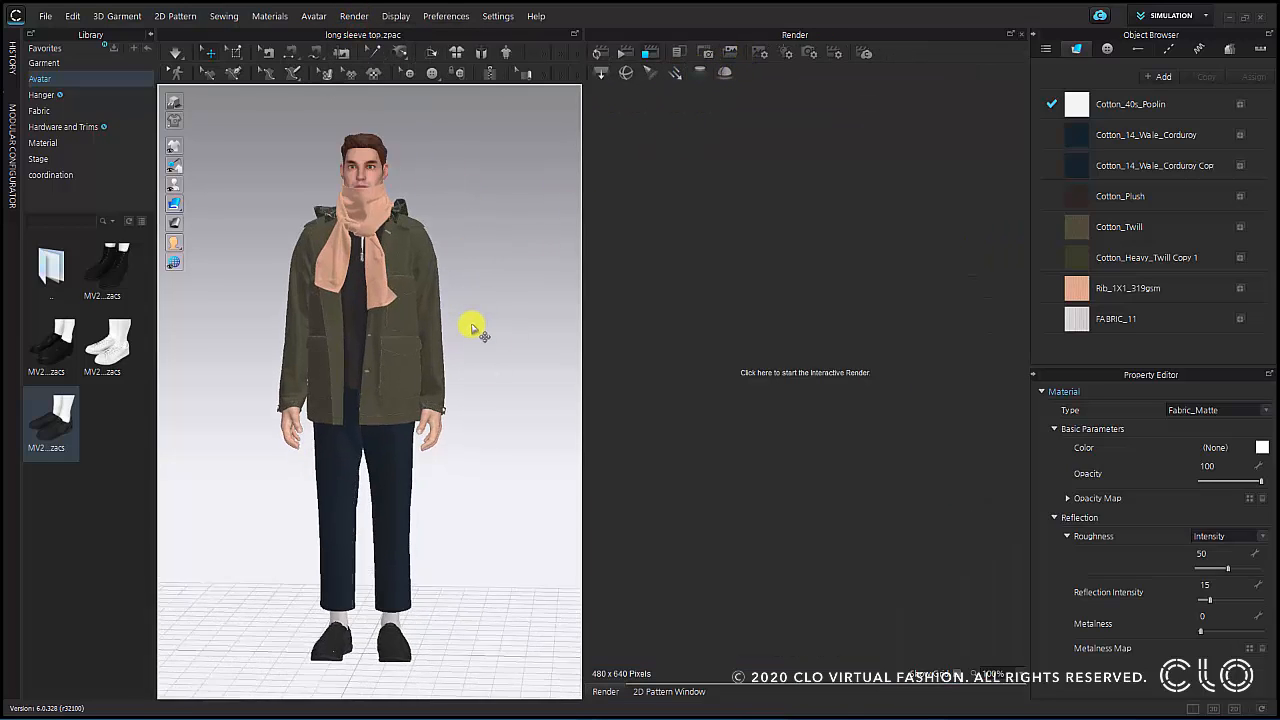
left_click(606, 53)
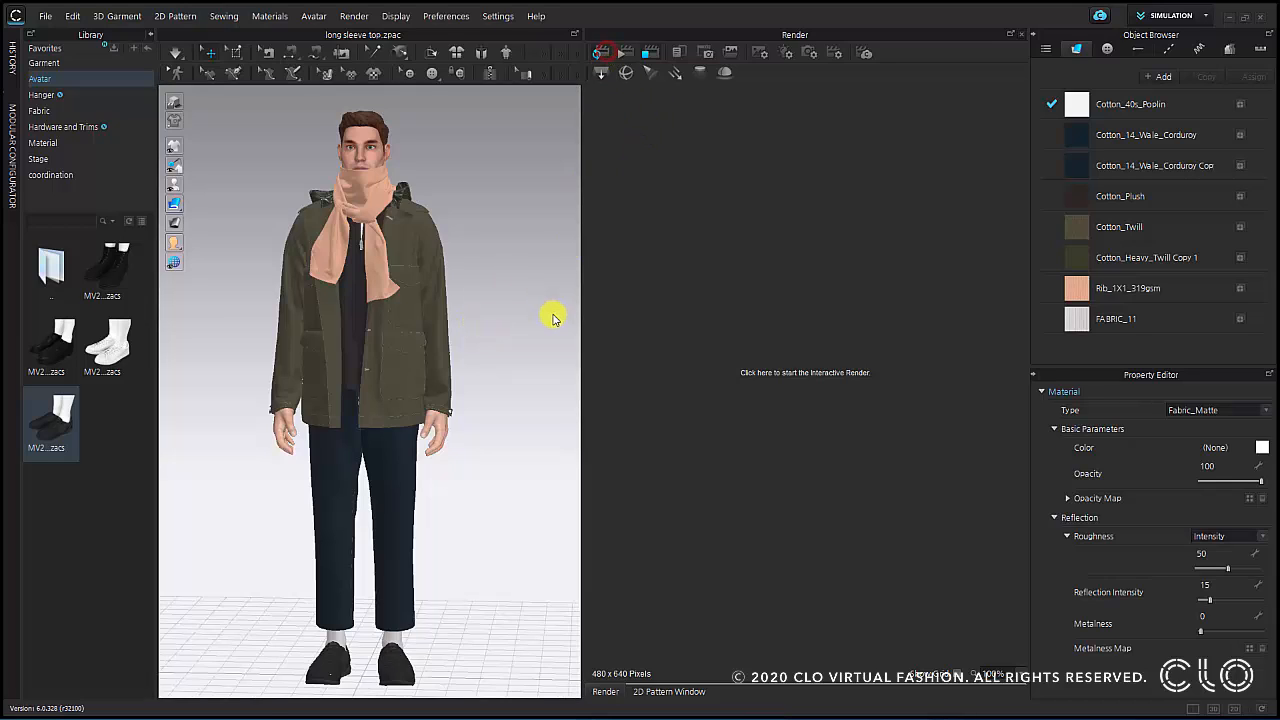
left_click(623, 120)
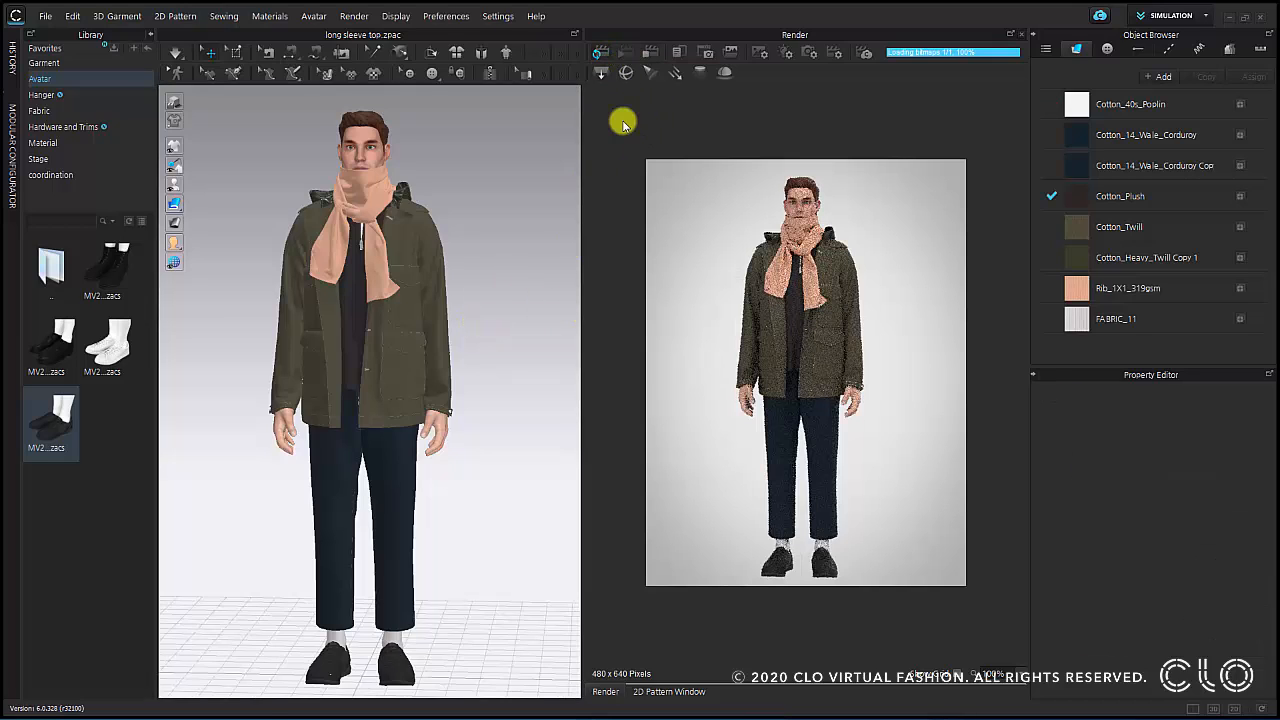